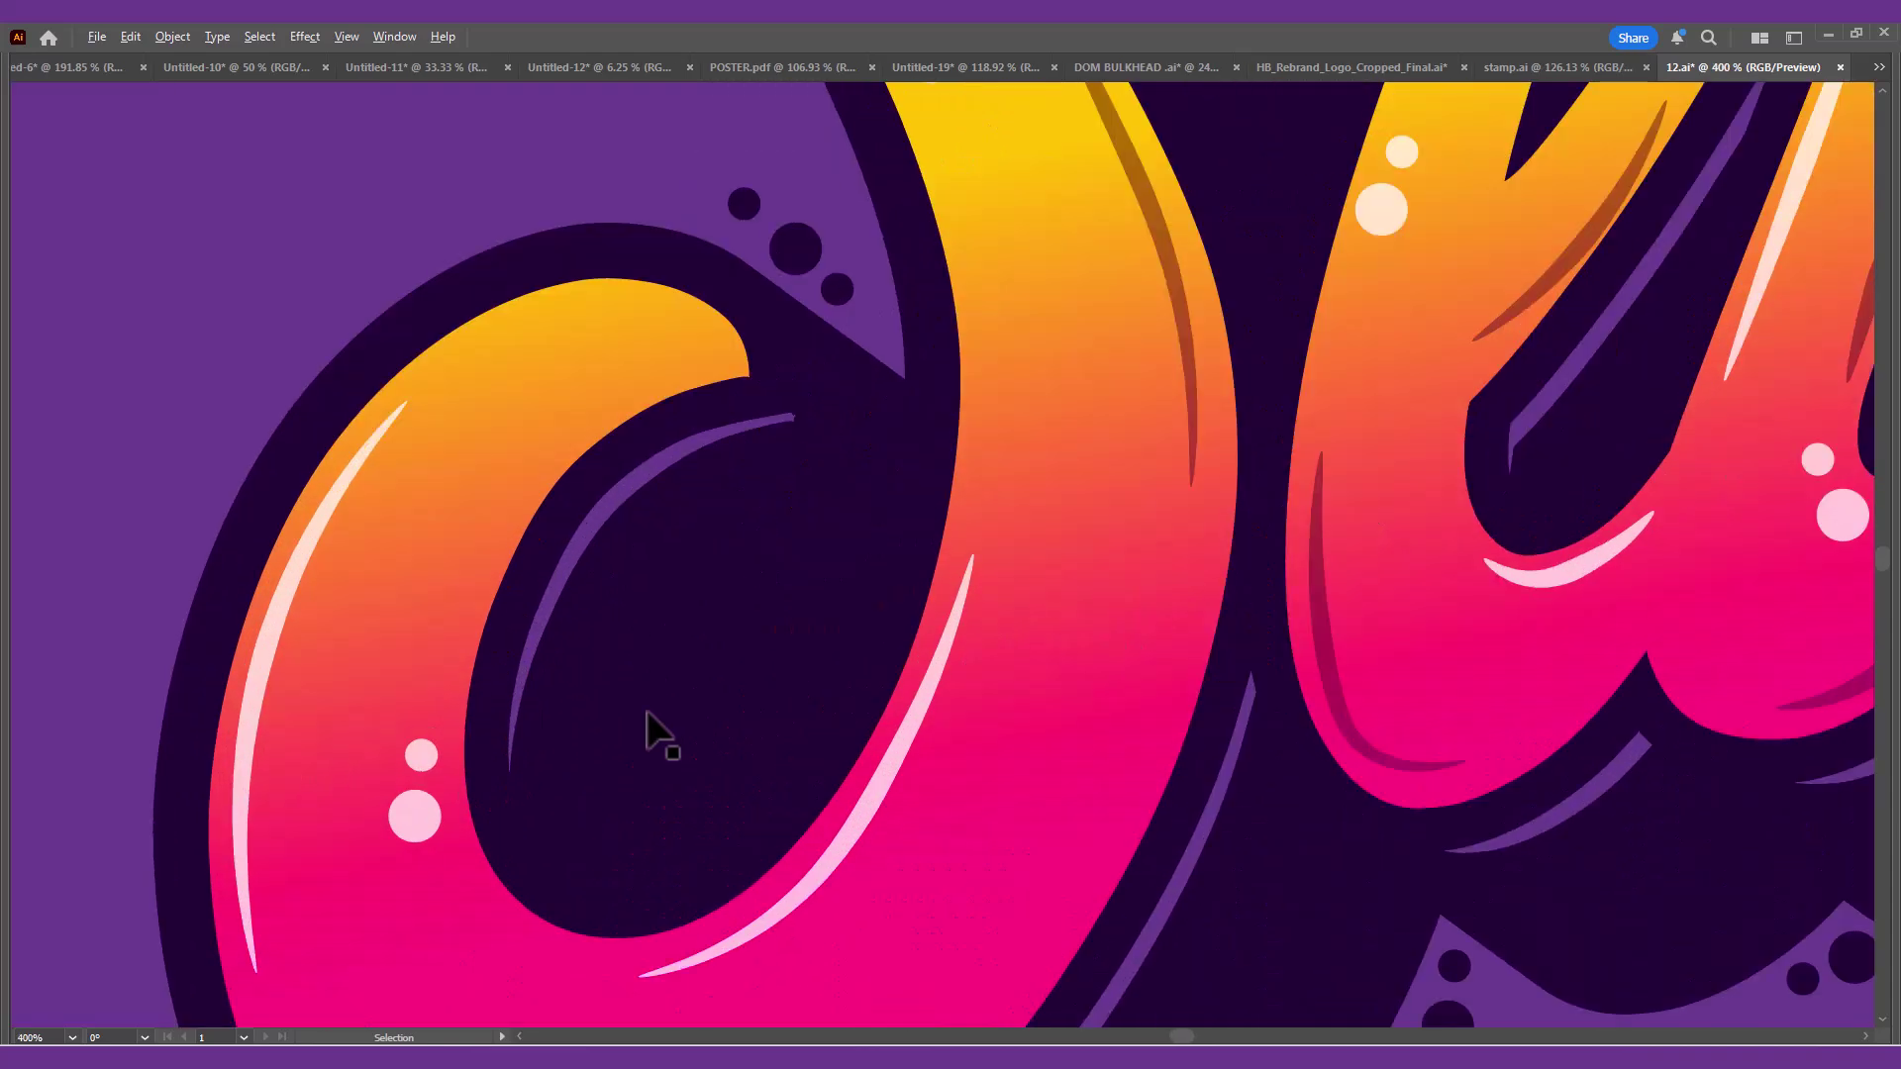
# - Examine the finished "Slice" lettering artwork, including its gradient, highlights, shading details and extruded dark outline
pyautogui.moveTo(690, 711); pyautogui.dragTo(789, 201)
pyautogui.moveTo(1151, 518); pyautogui.dragTo(1171, 243)
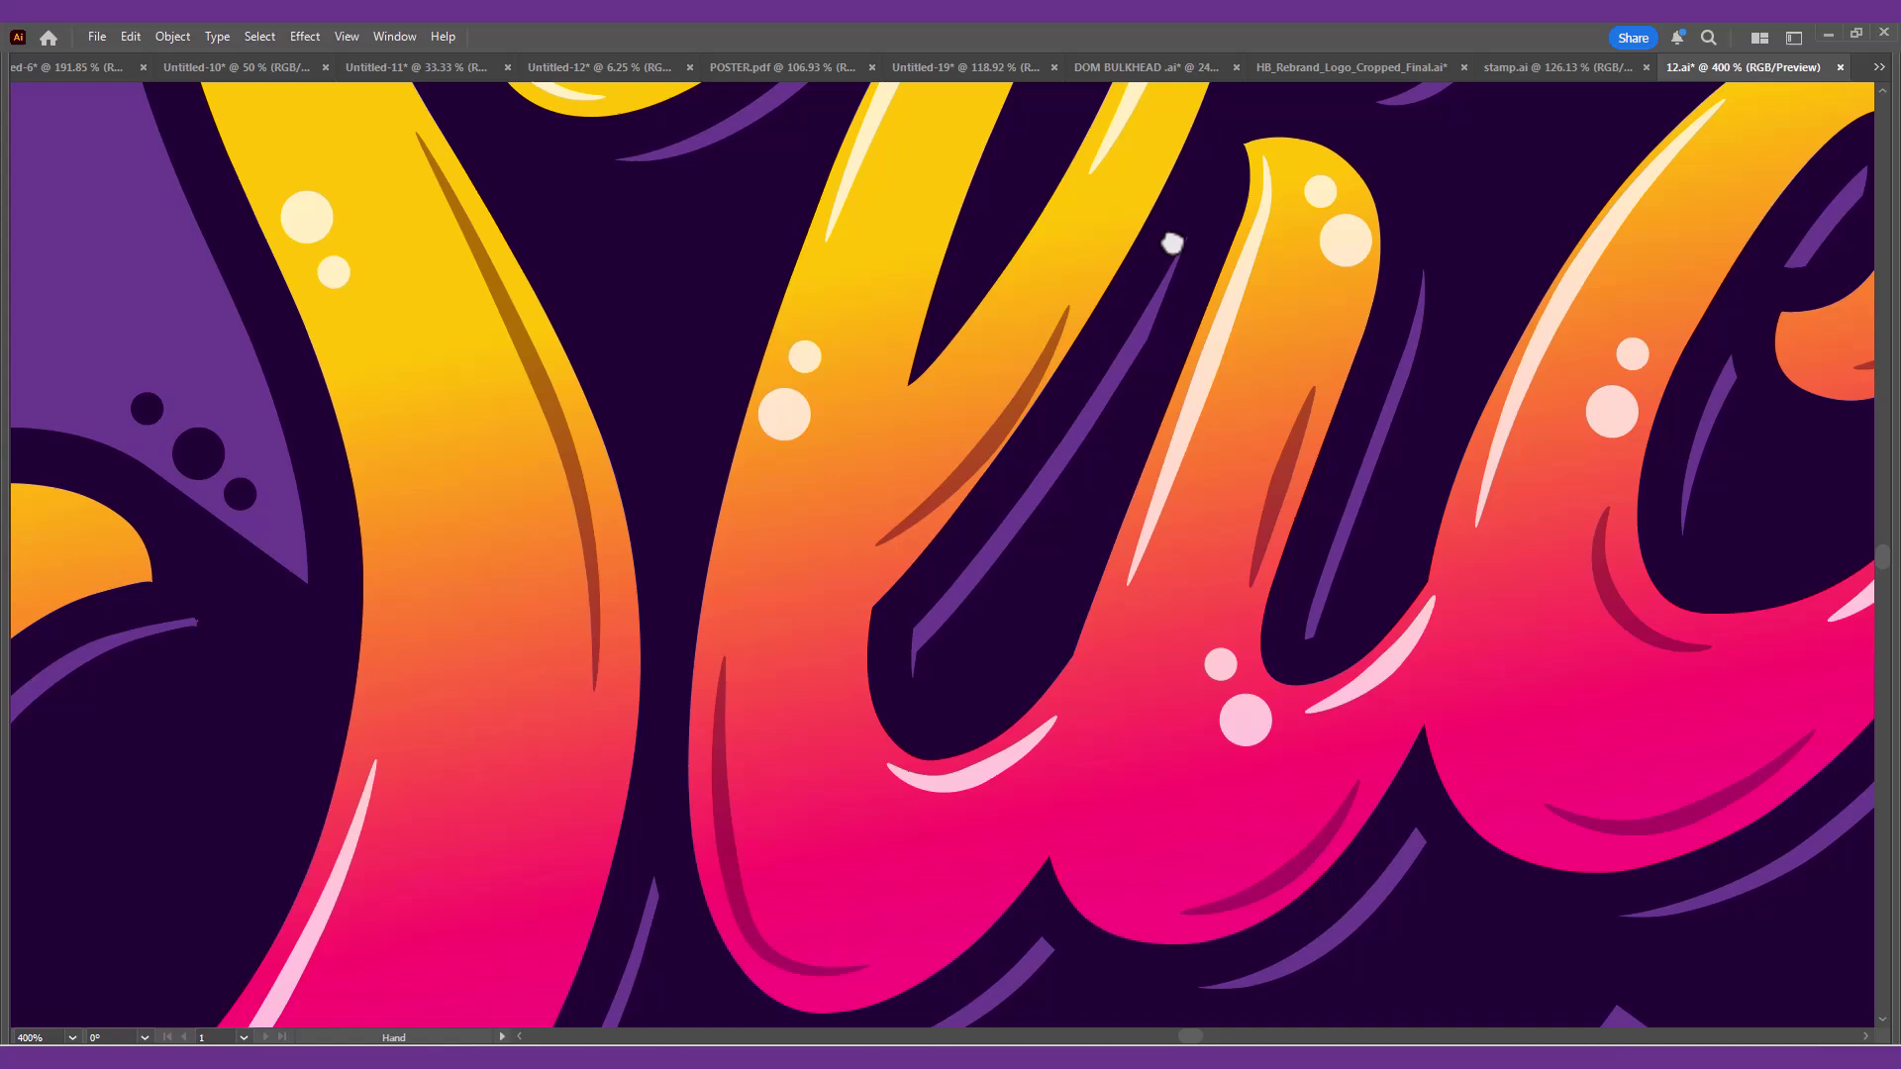
pyautogui.scroll(-2, 1220, 345)
pyautogui.moveTo(1495, 293); pyautogui.dragTo(1312, 376)
pyautogui.scroll(3, 1312, 386)
pyautogui.moveTo(1502, 330); pyautogui.dragTo(1272, 764)
pyautogui.scroll(-3, 1086, 361)
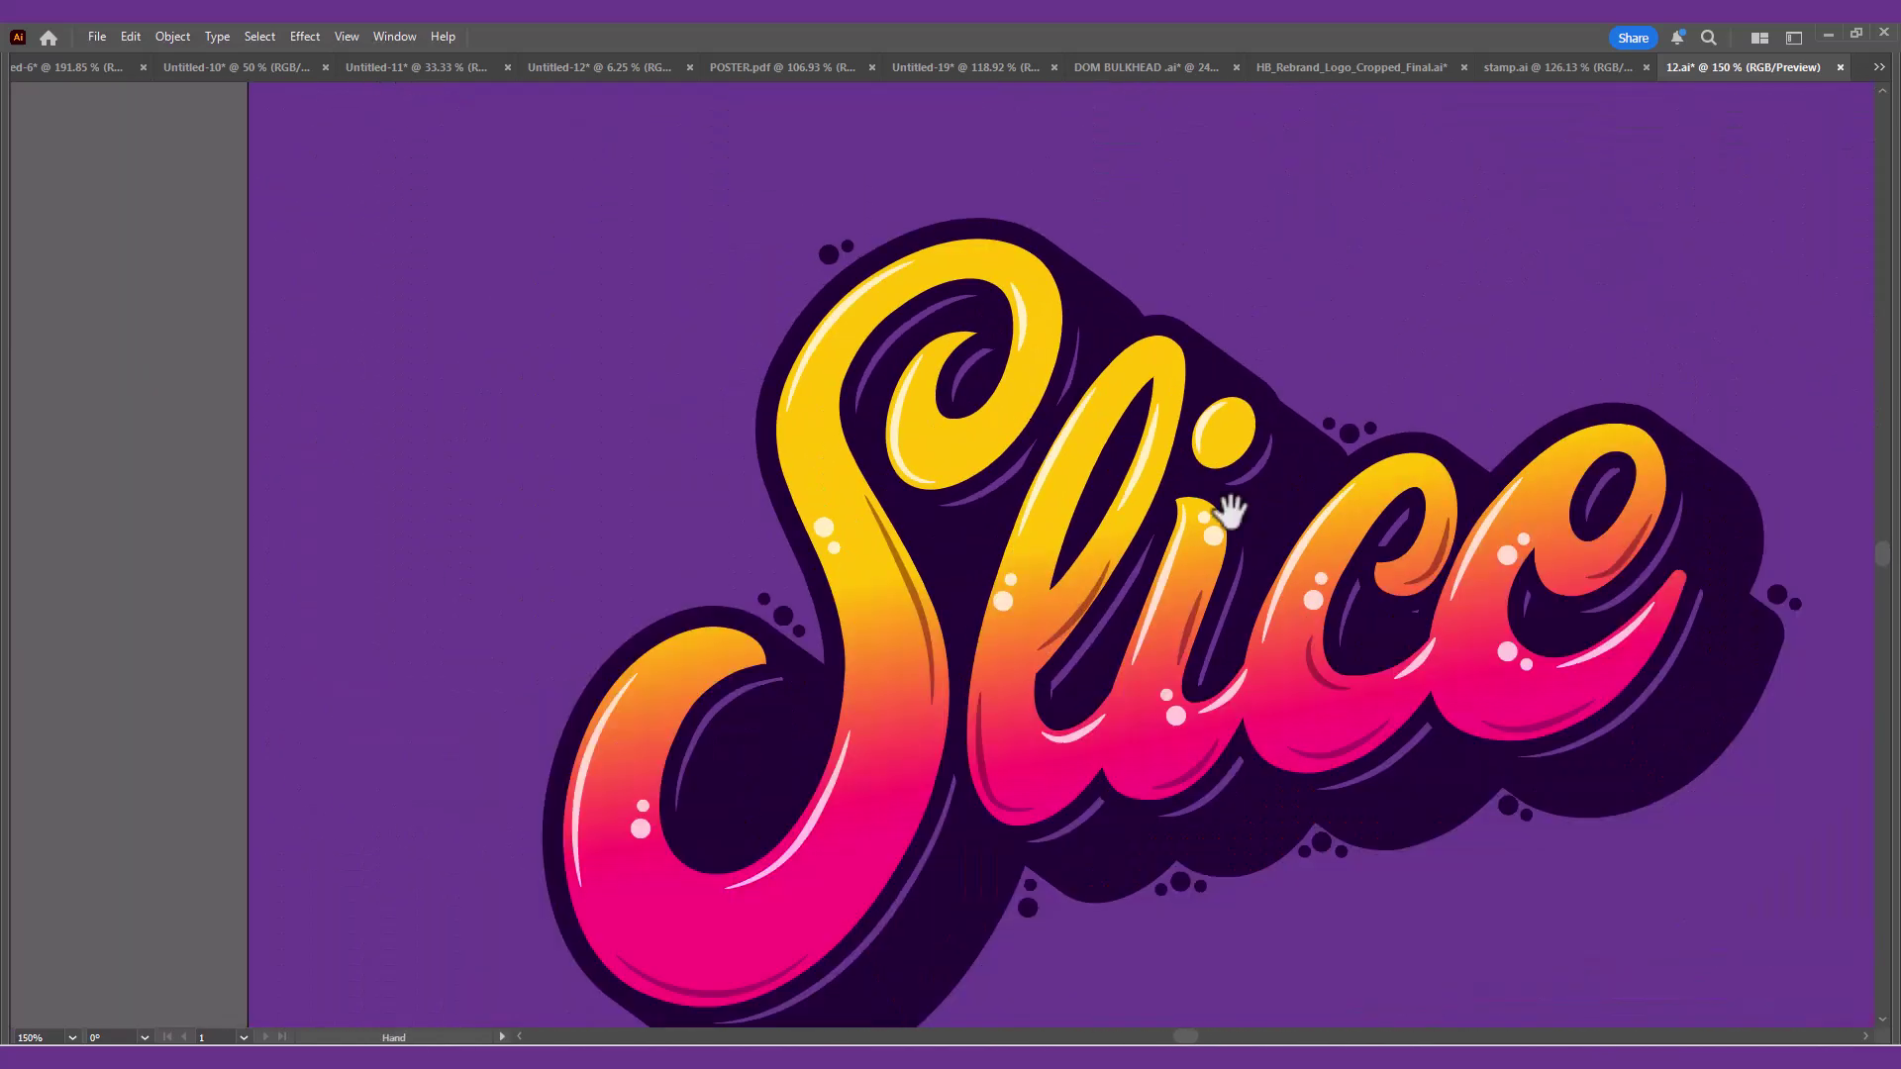
pyautogui.moveTo(1231, 509); pyautogui.dragTo(941, 376)
pyautogui.scroll(-1, 943, 376)
pyautogui.moveTo(1167, 315); pyautogui.dragTo(1190, 387)
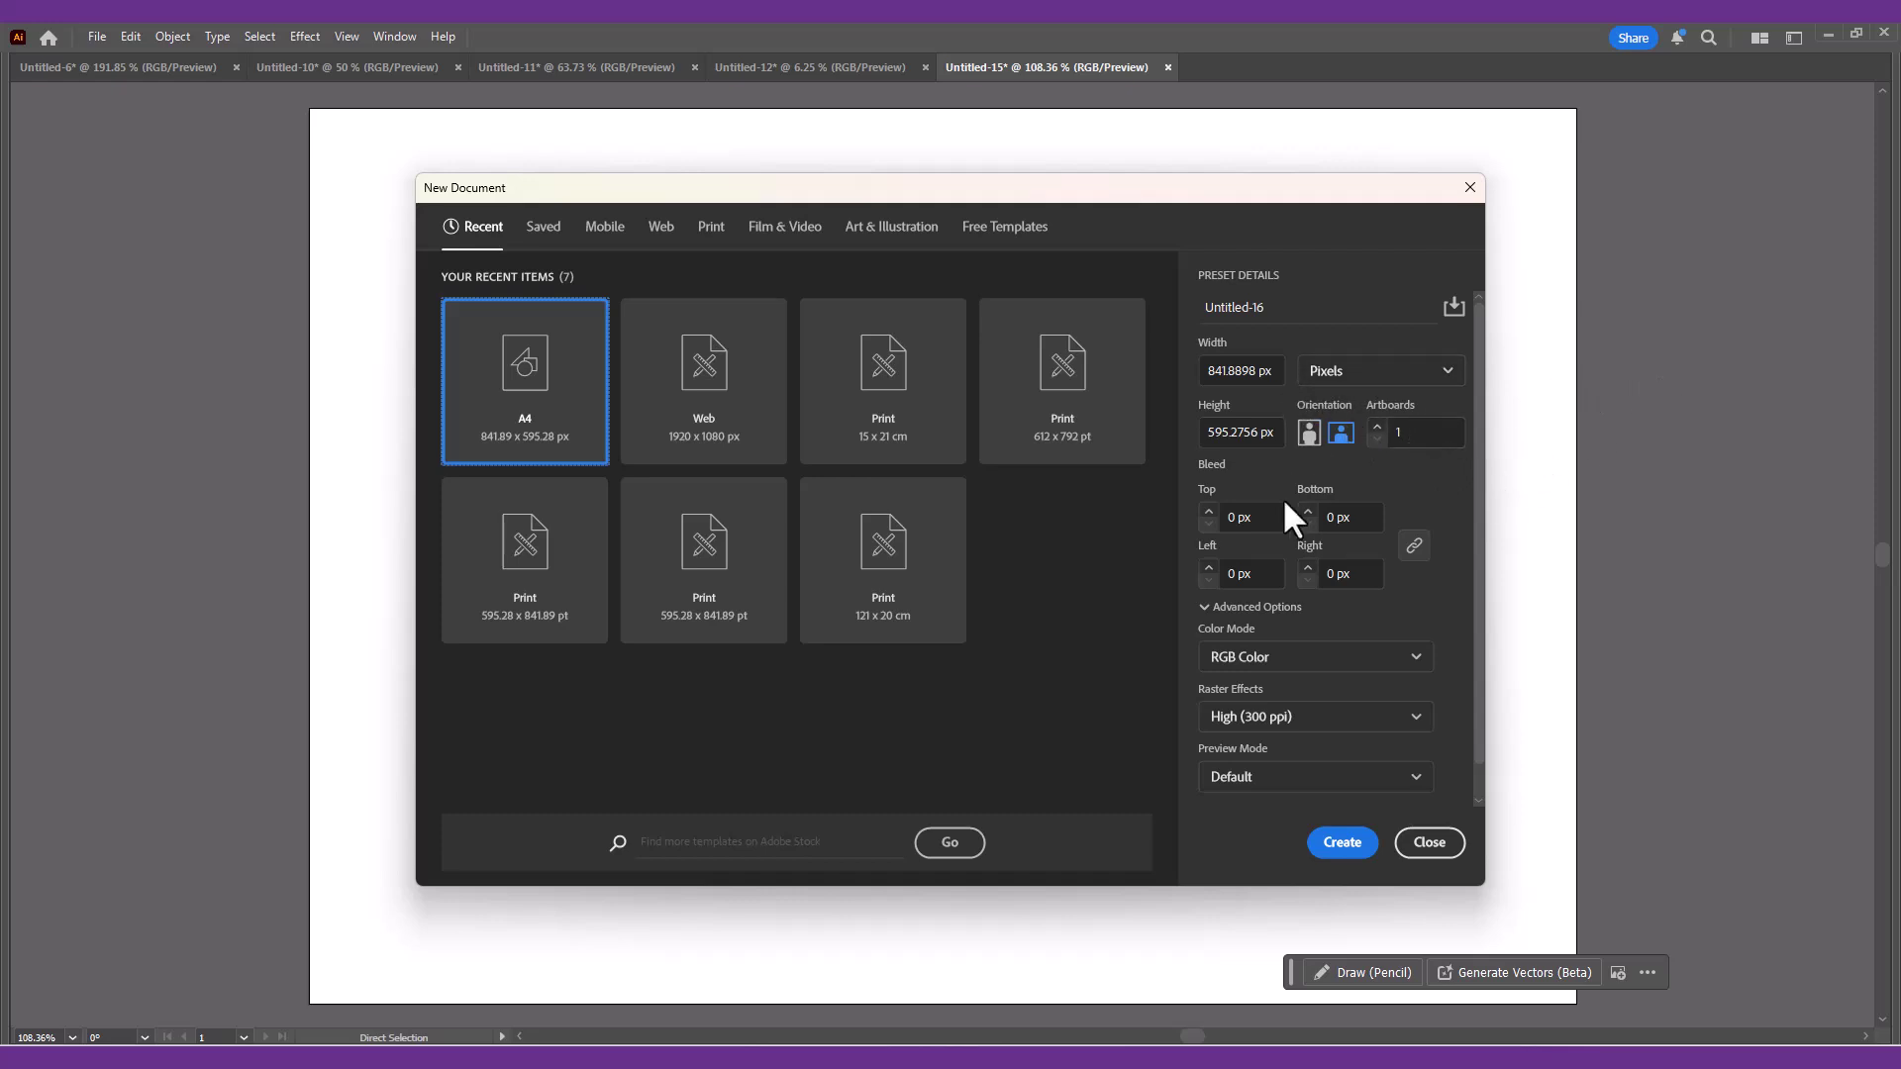
# - Create a landscape A4 document of 841.89 x 595.28 px, using pixels as units and RGB color mode
pyautogui.click(1379, 386)
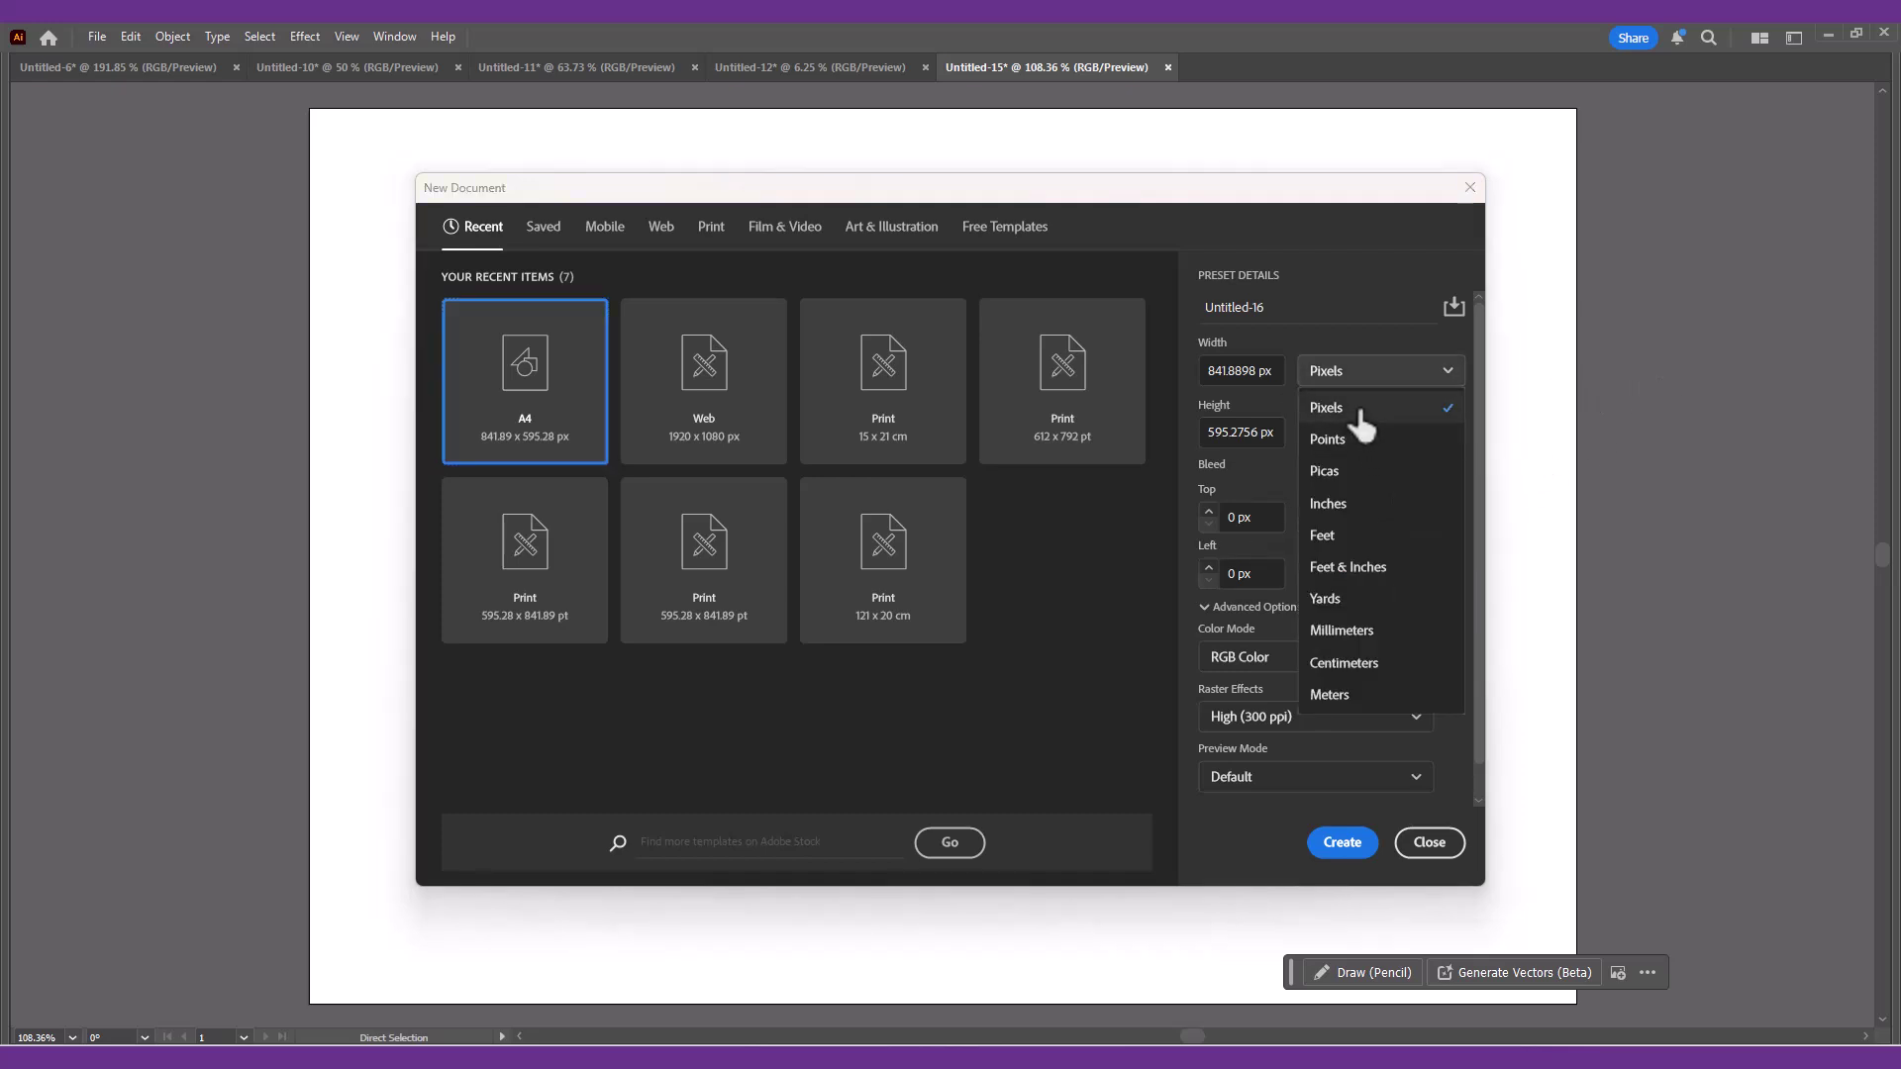
pyautogui.click(1366, 408)
pyautogui.click(1288, 658)
pyautogui.click(1275, 696)
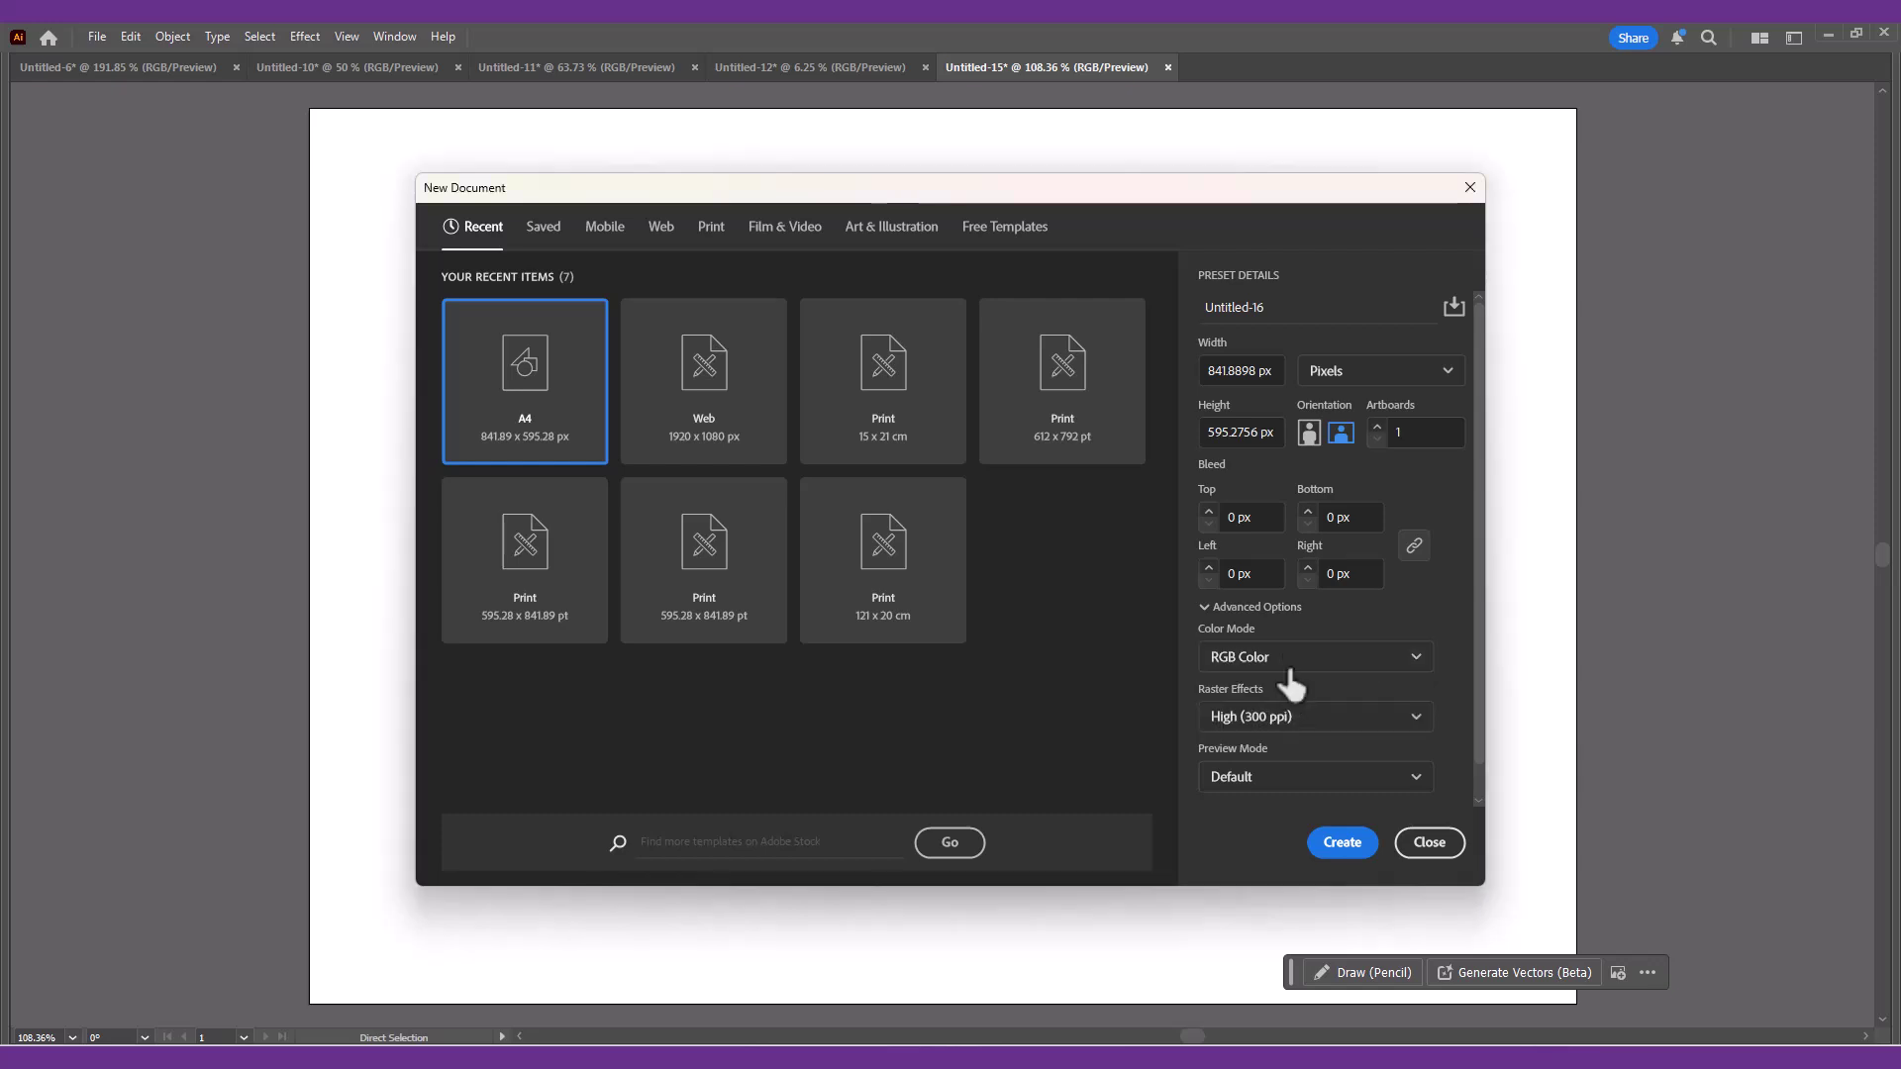
pyautogui.press('Return')
# - Add the text "Slice" to the artboard at 300 pt and set its font to Fountainfree-Regular
pyautogui.press('t')
pyautogui.click(998, 557)
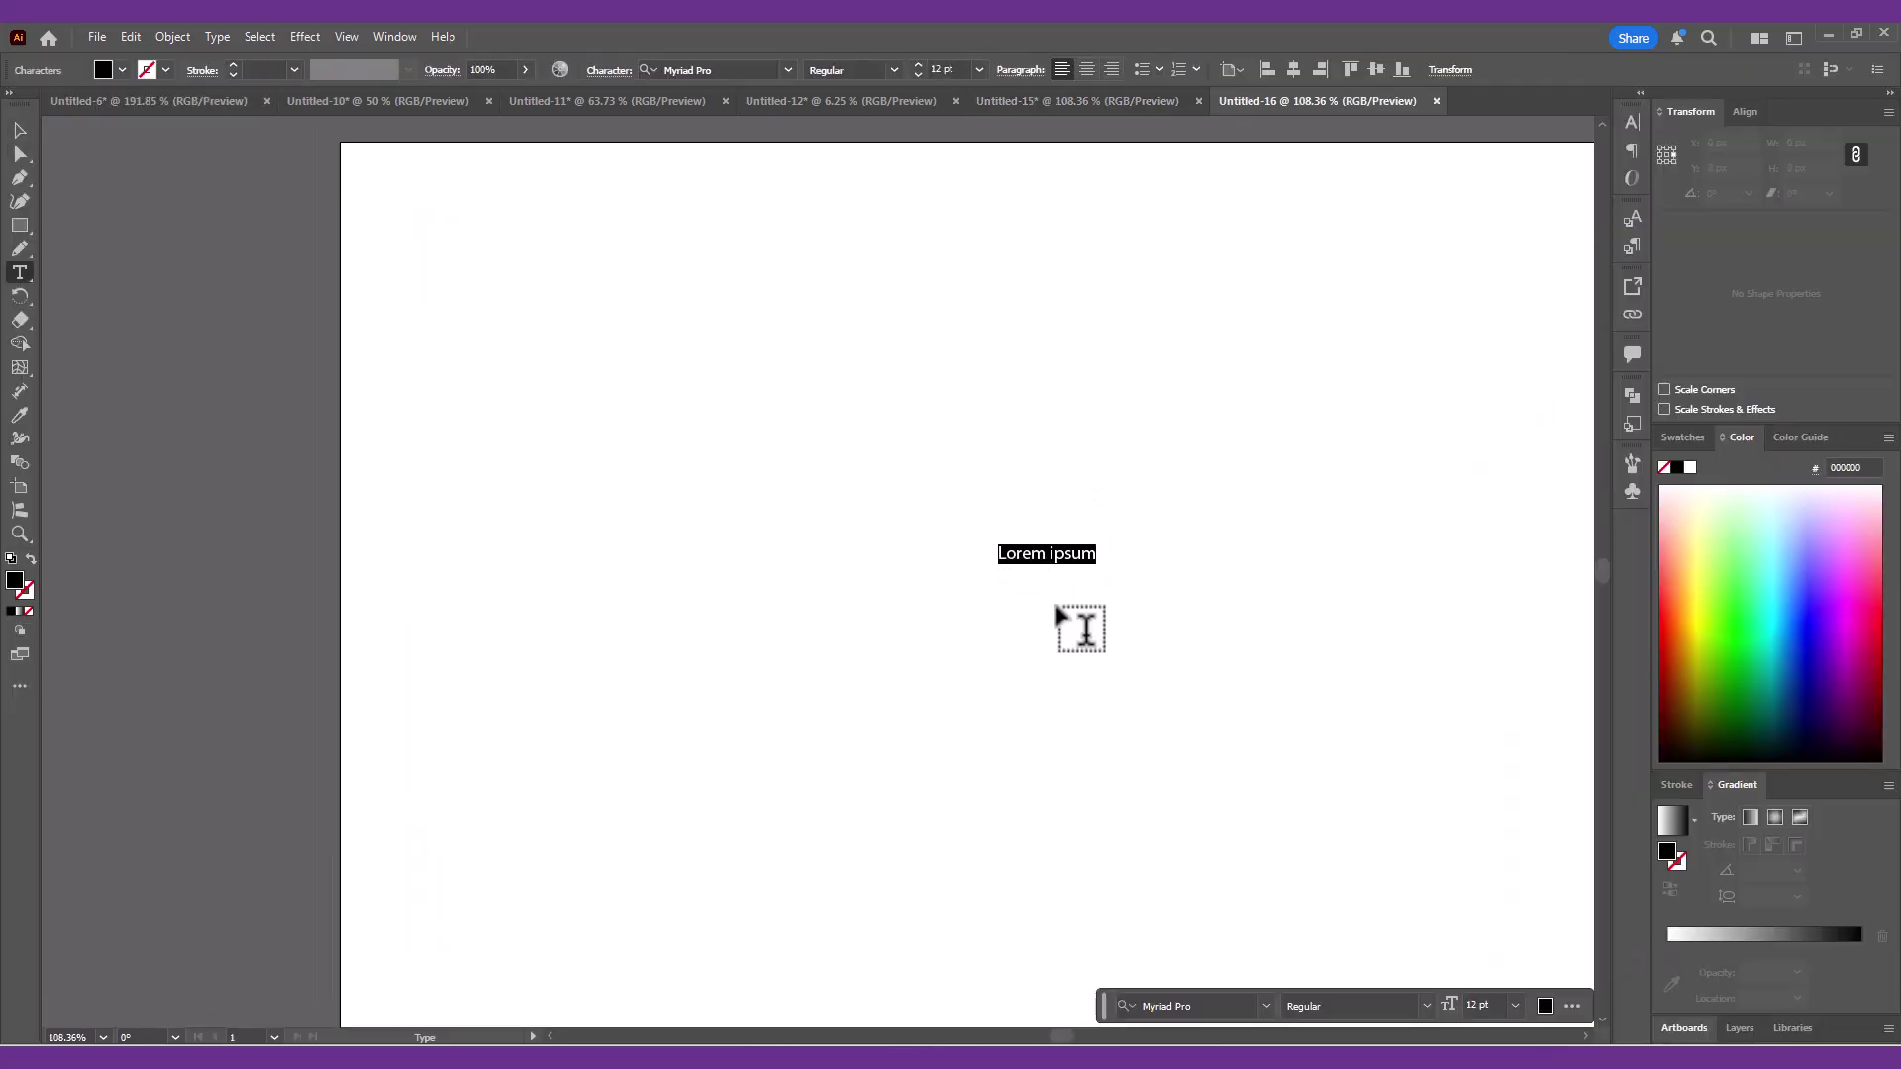
pyautogui.write('S')
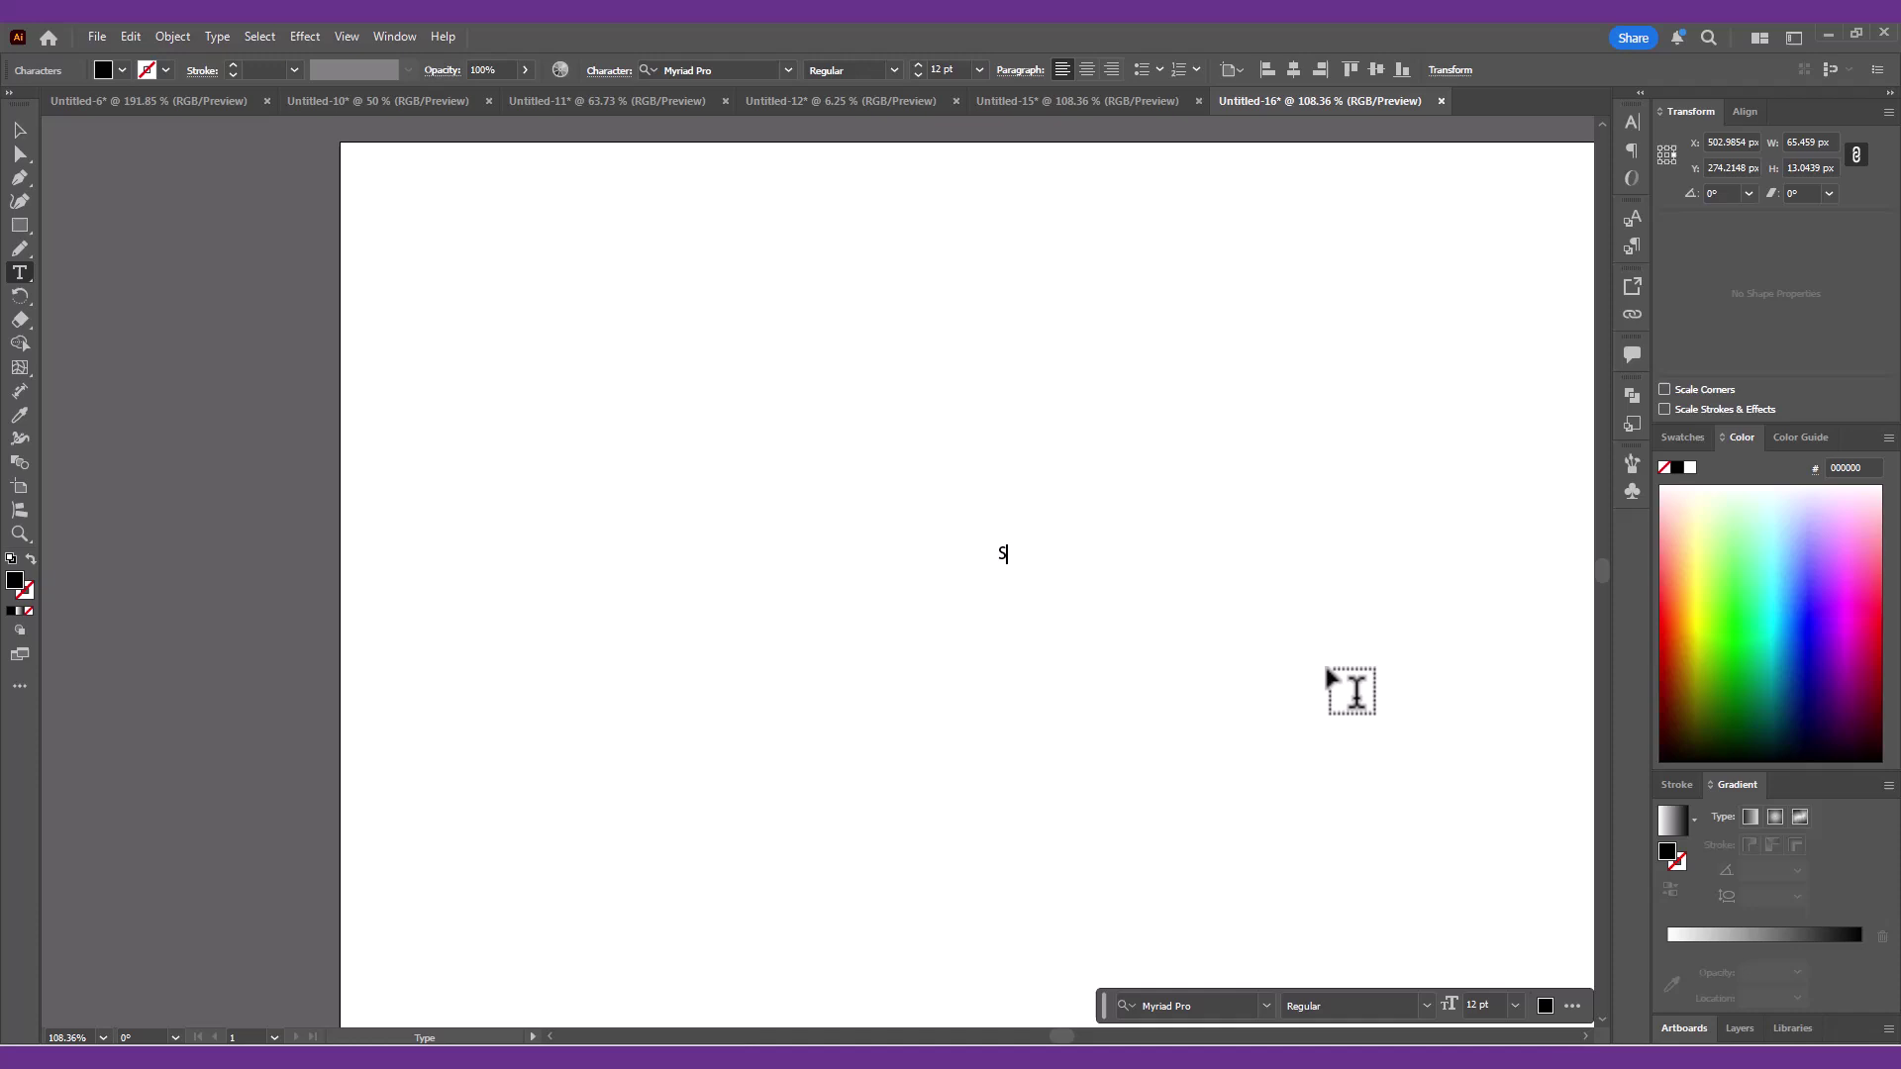
pyautogui.write('lice')
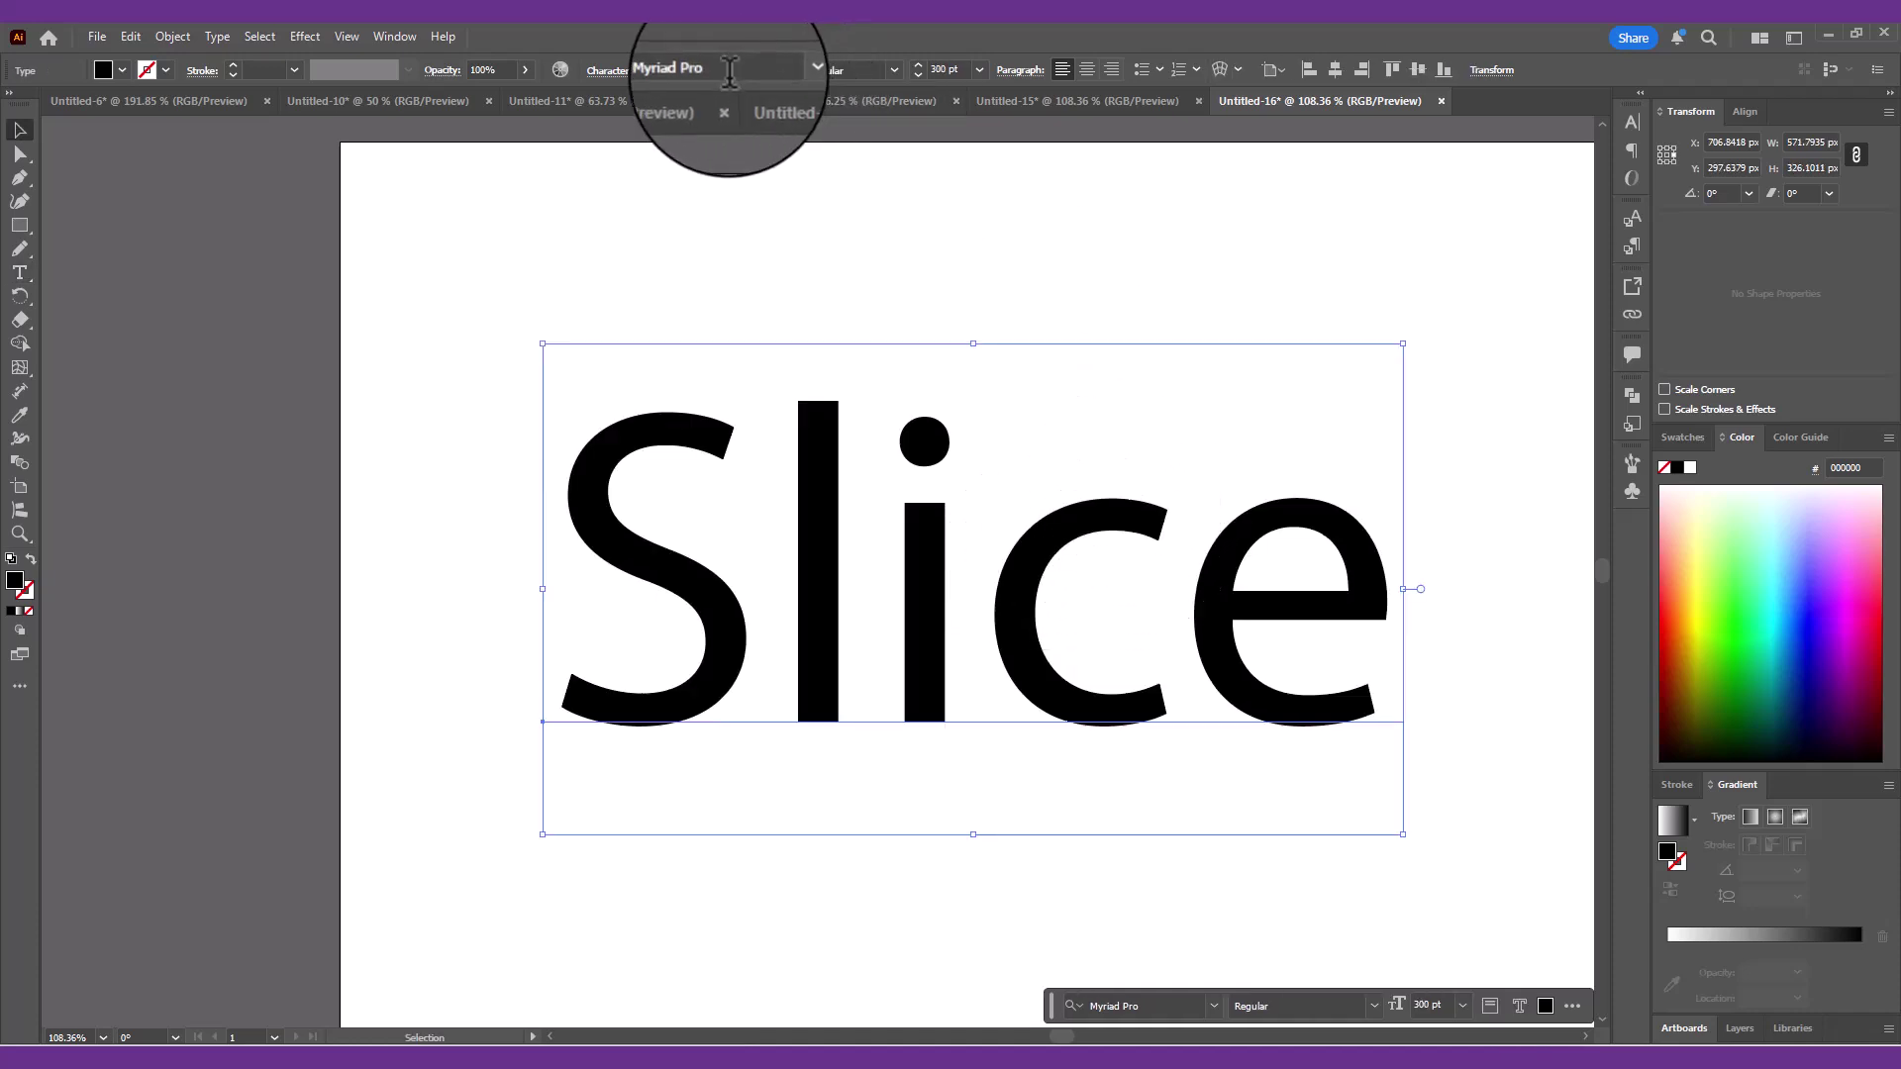
pyautogui.write('fount')
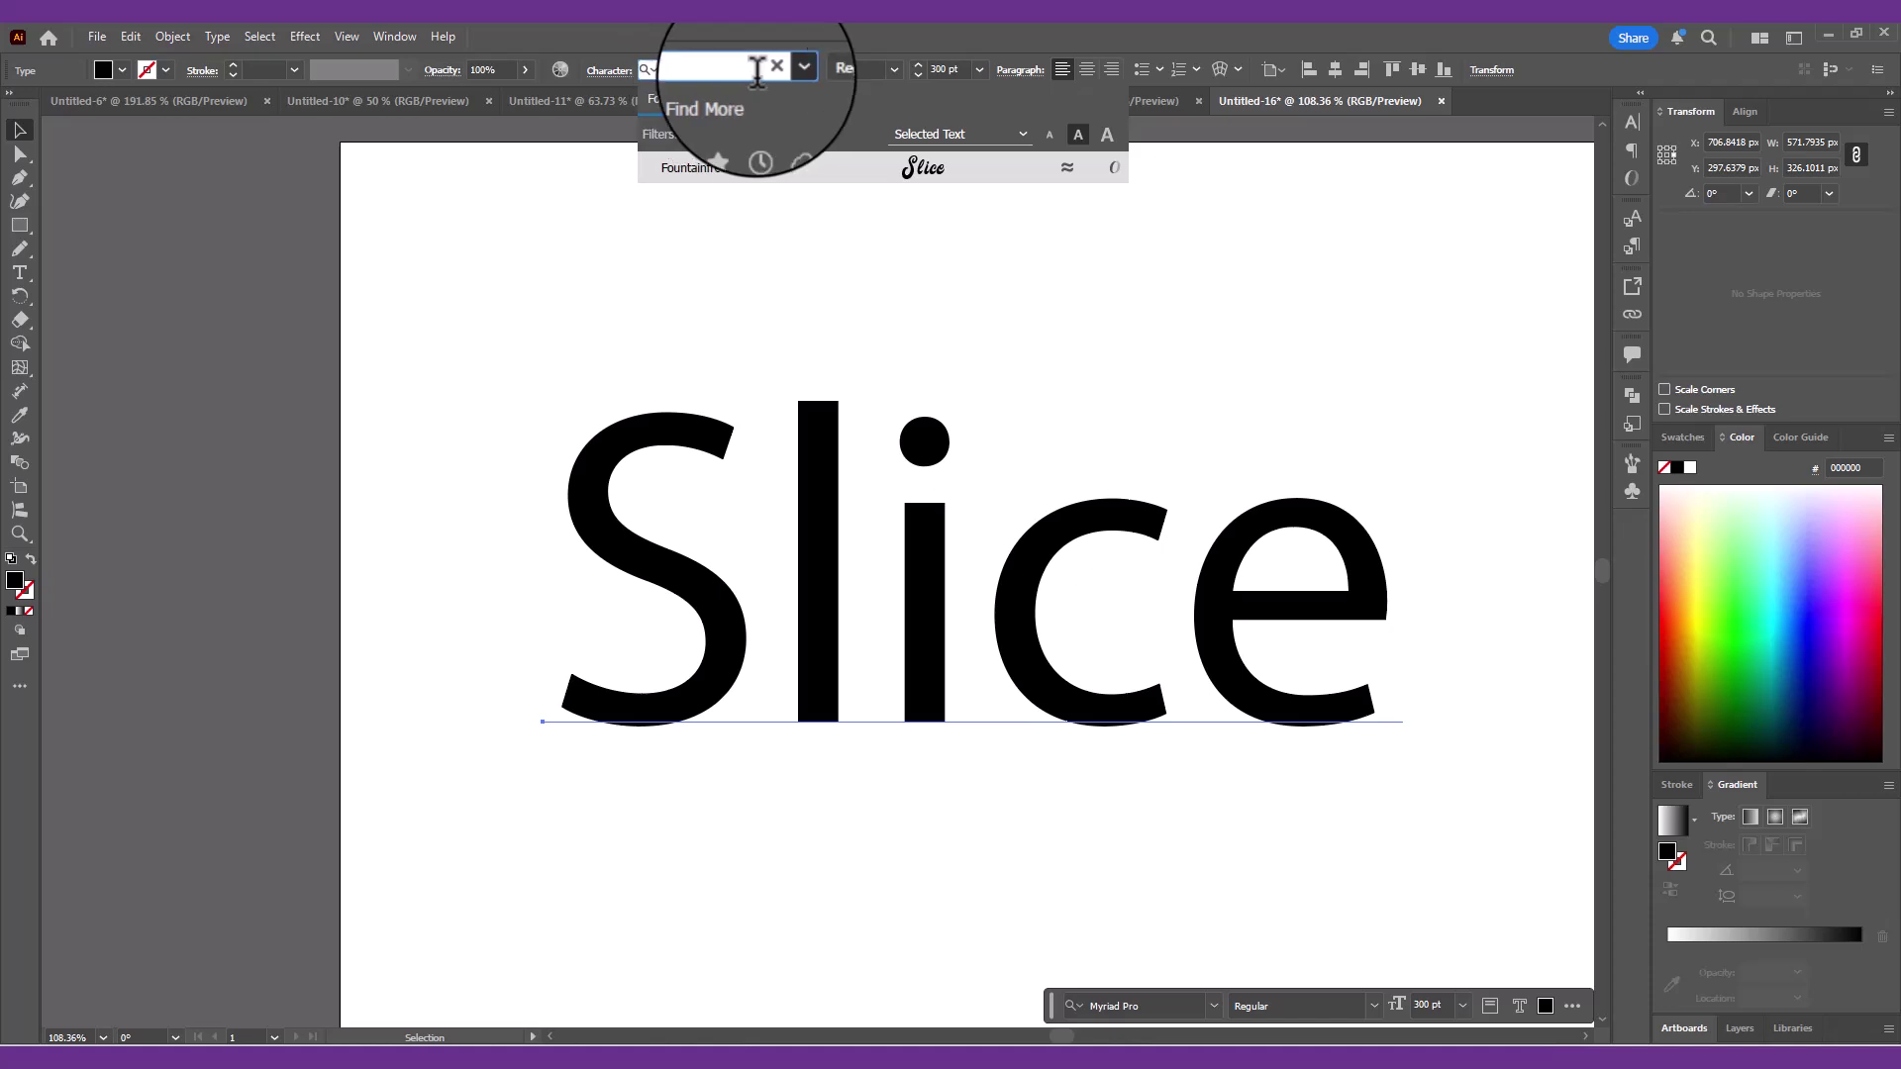
pyautogui.click(832, 165)
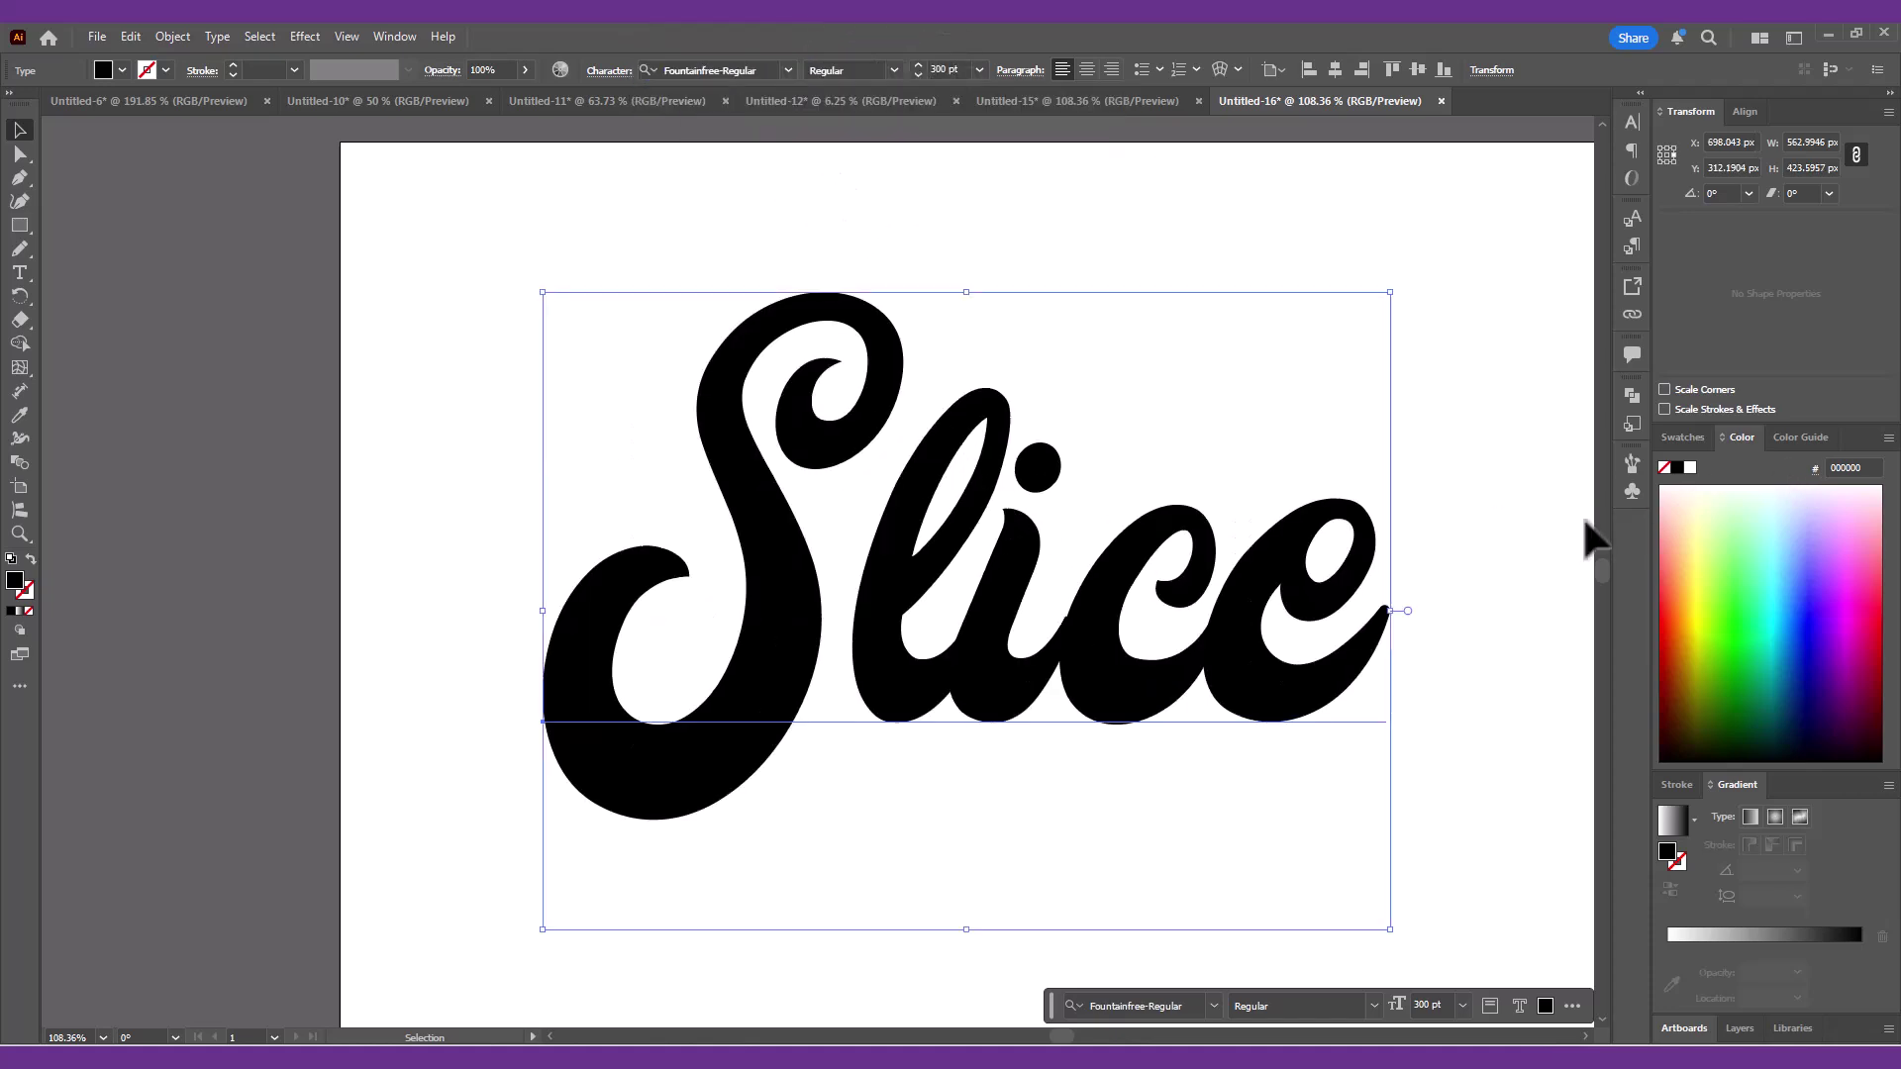
# - Tighten the kerning between the letters of "Slice", working from the final e back to the S
pyautogui.doubleClick(1203, 643)
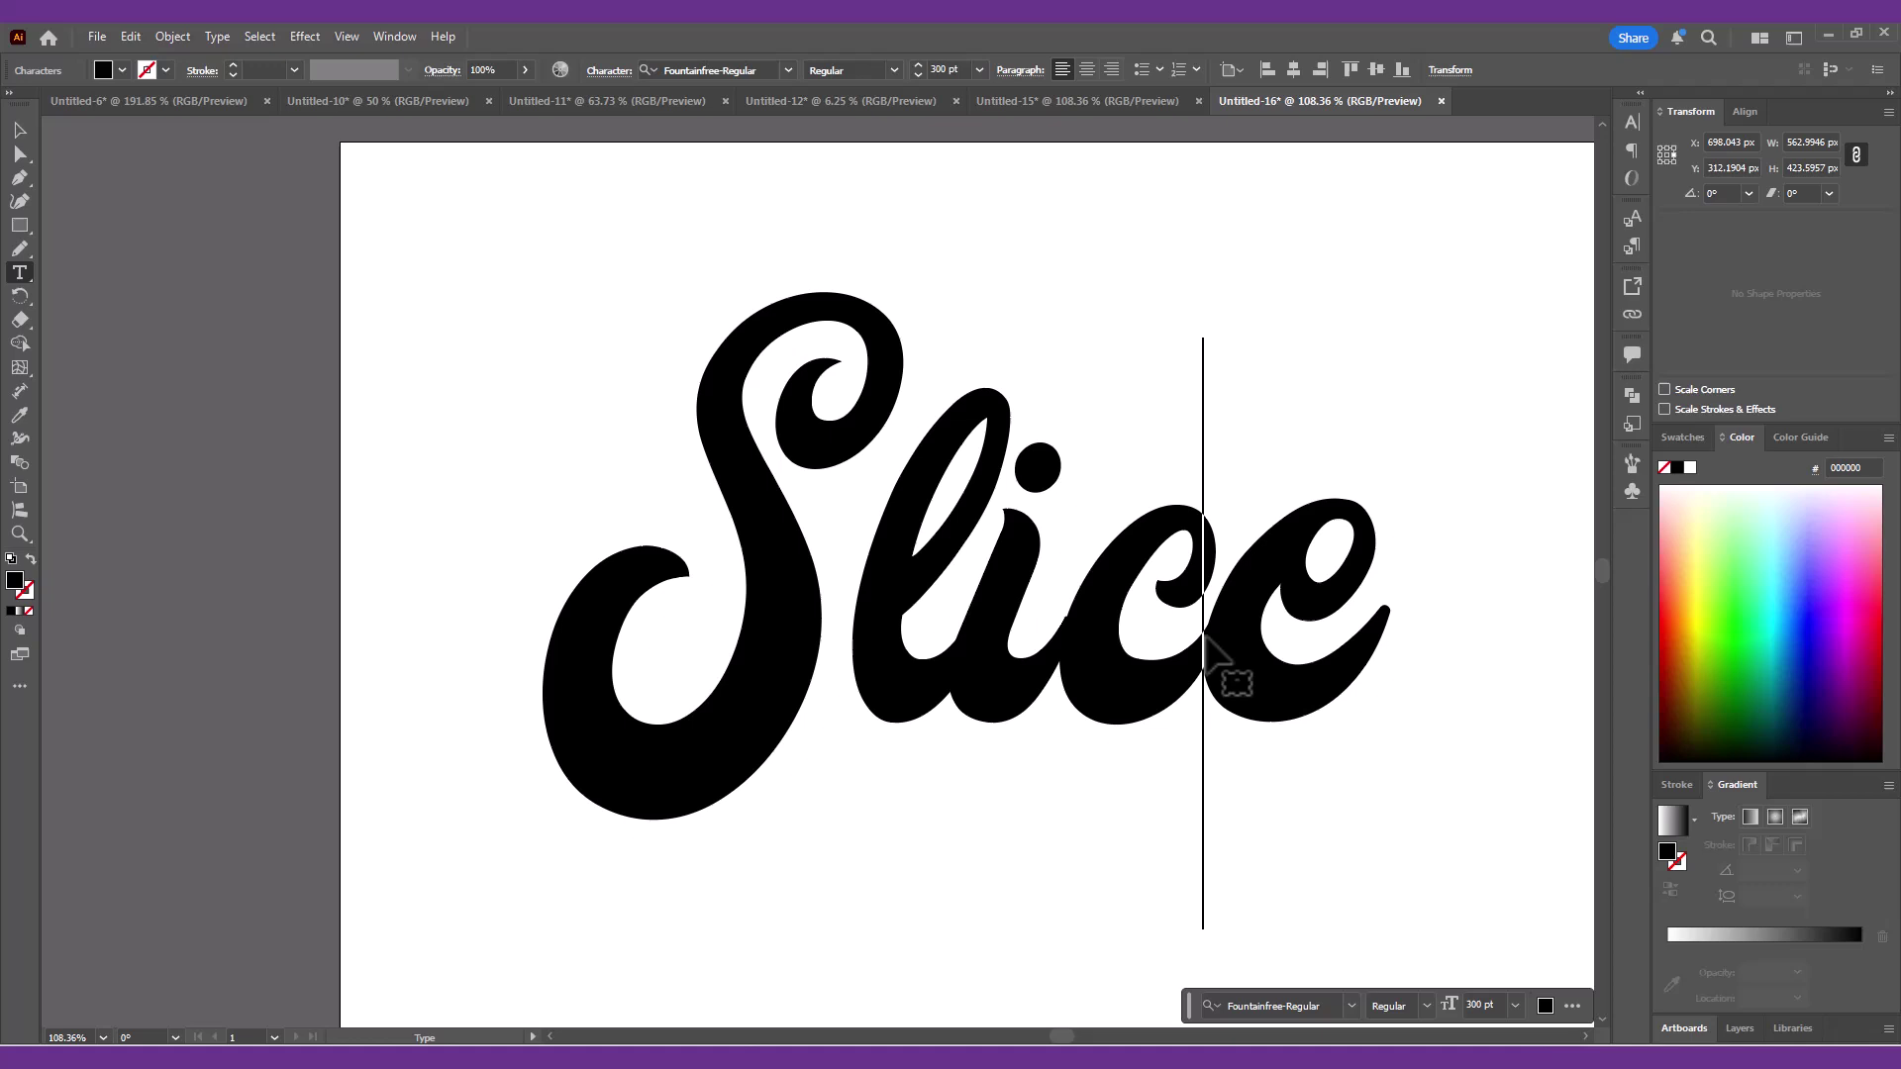
pyautogui.hotkey('alt', 'Left')
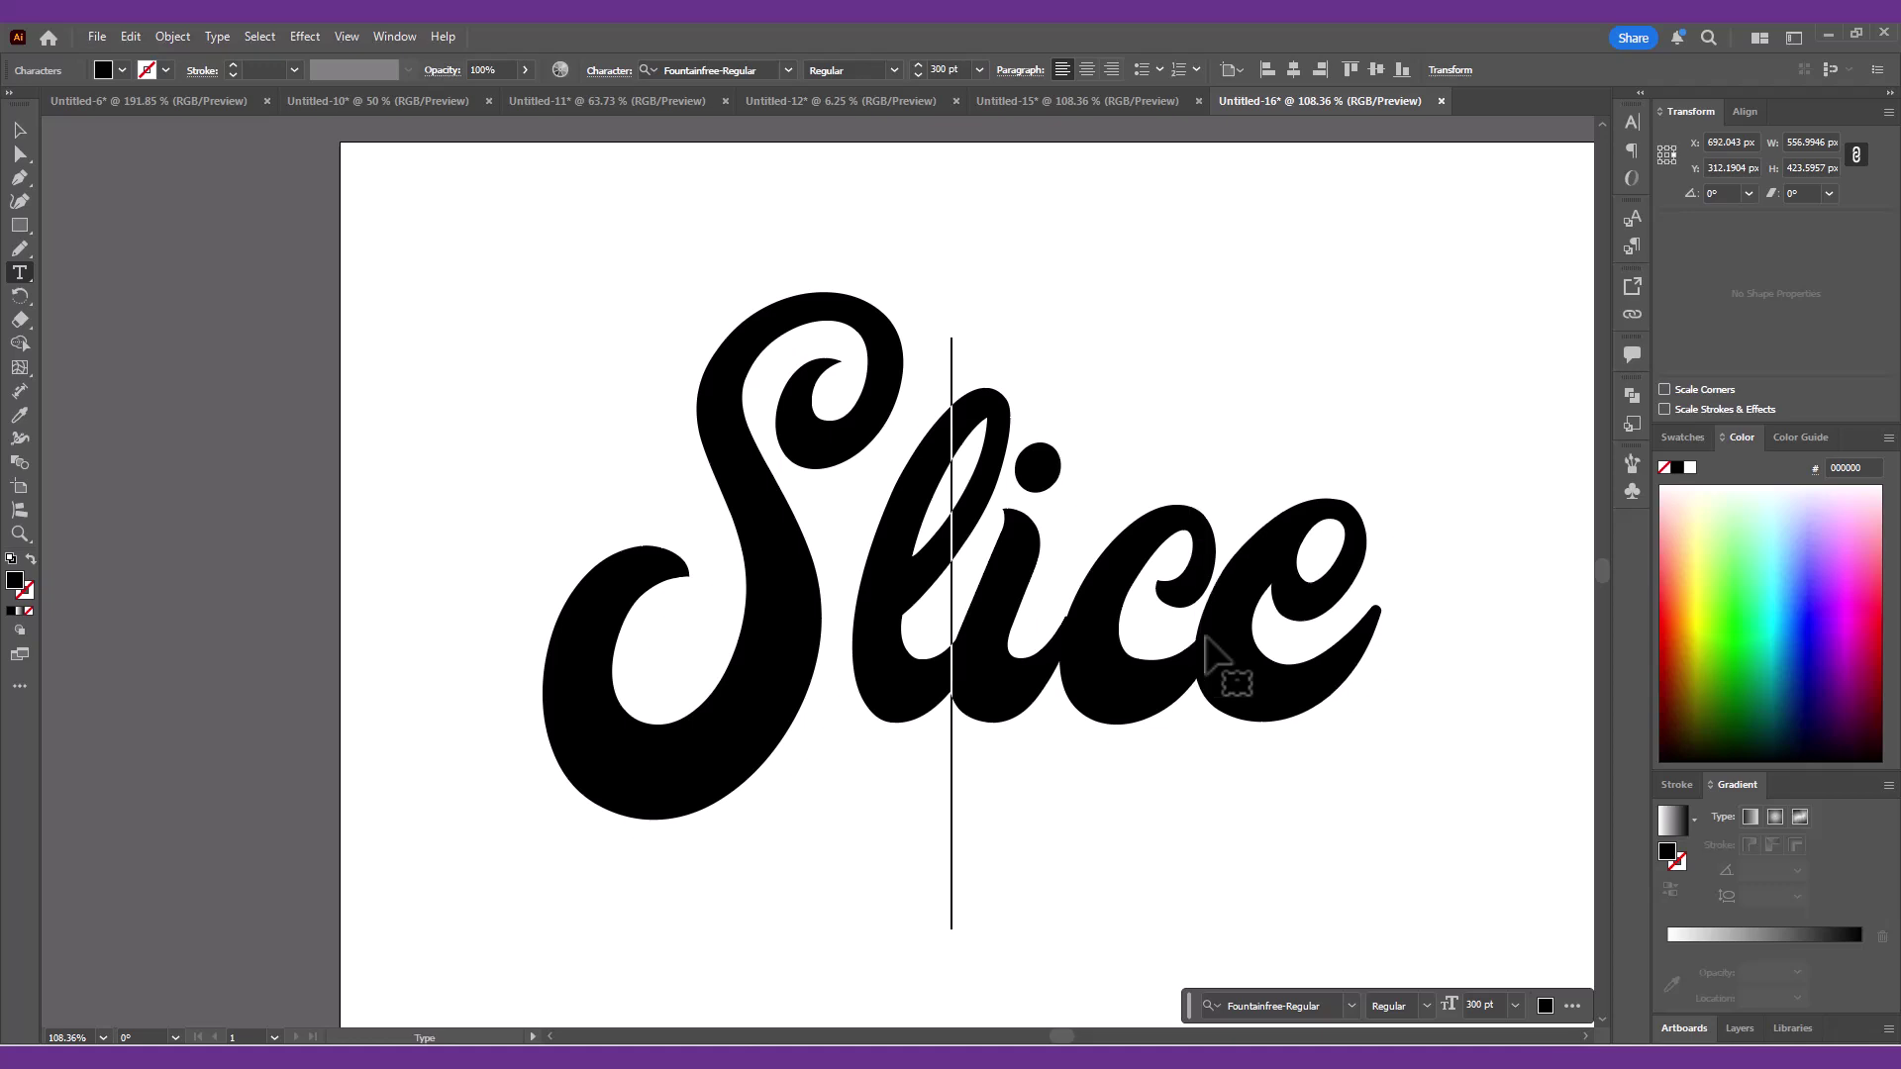
pyautogui.hotkey('alt', 'Left')
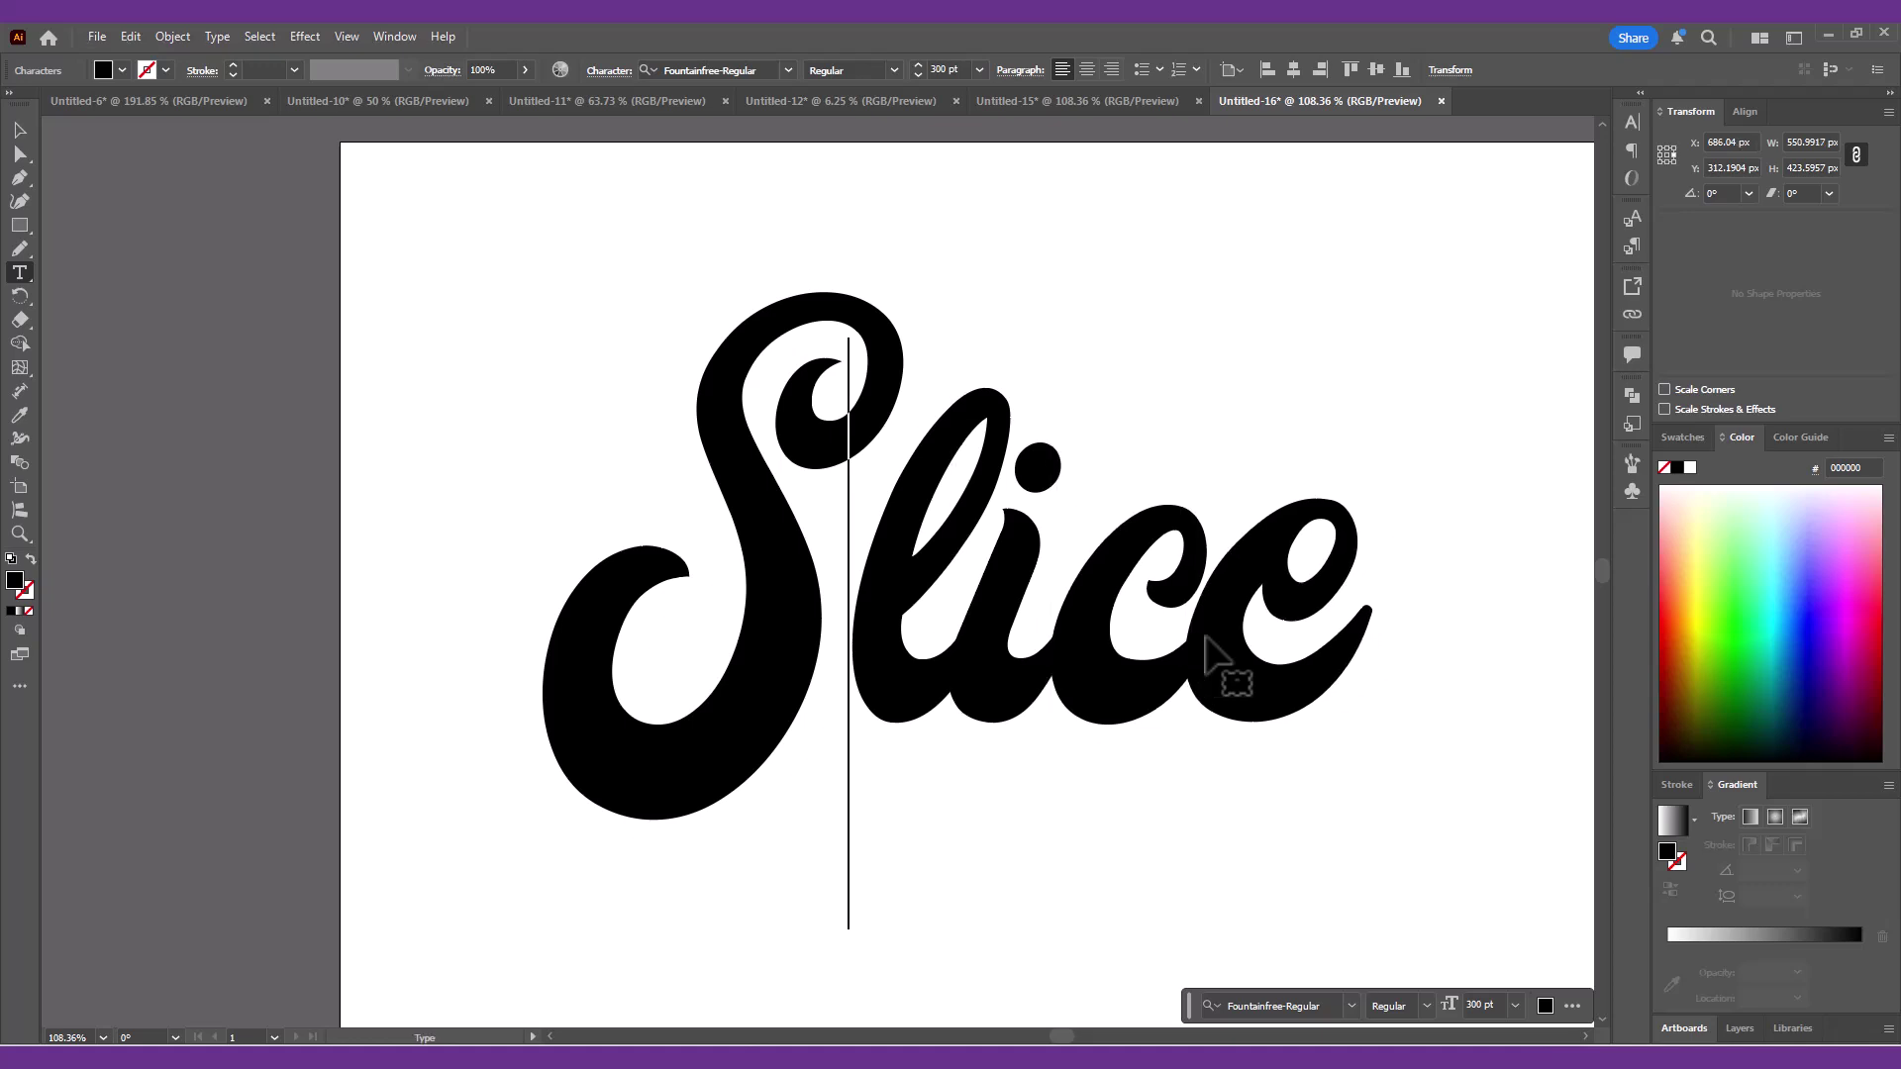
pyautogui.hotkey('alt', 'Left')
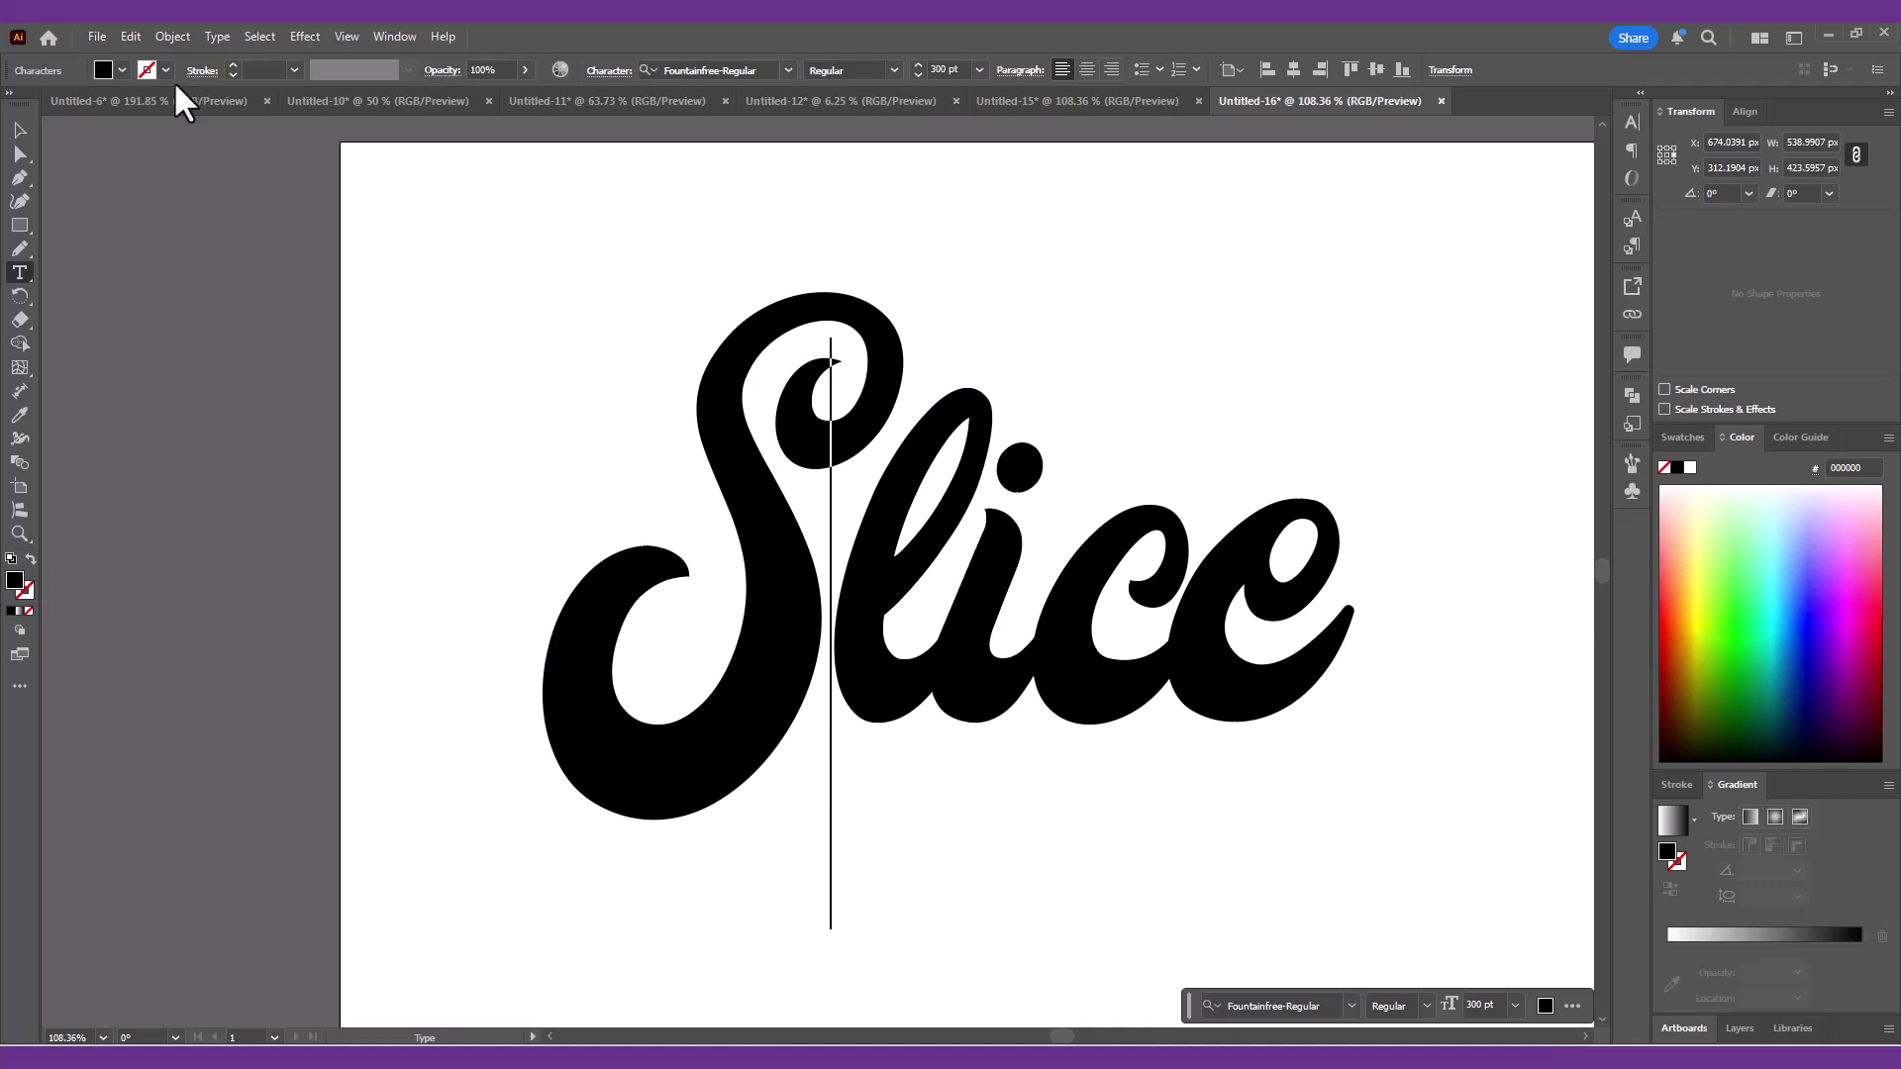
pyautogui.click(20, 135)
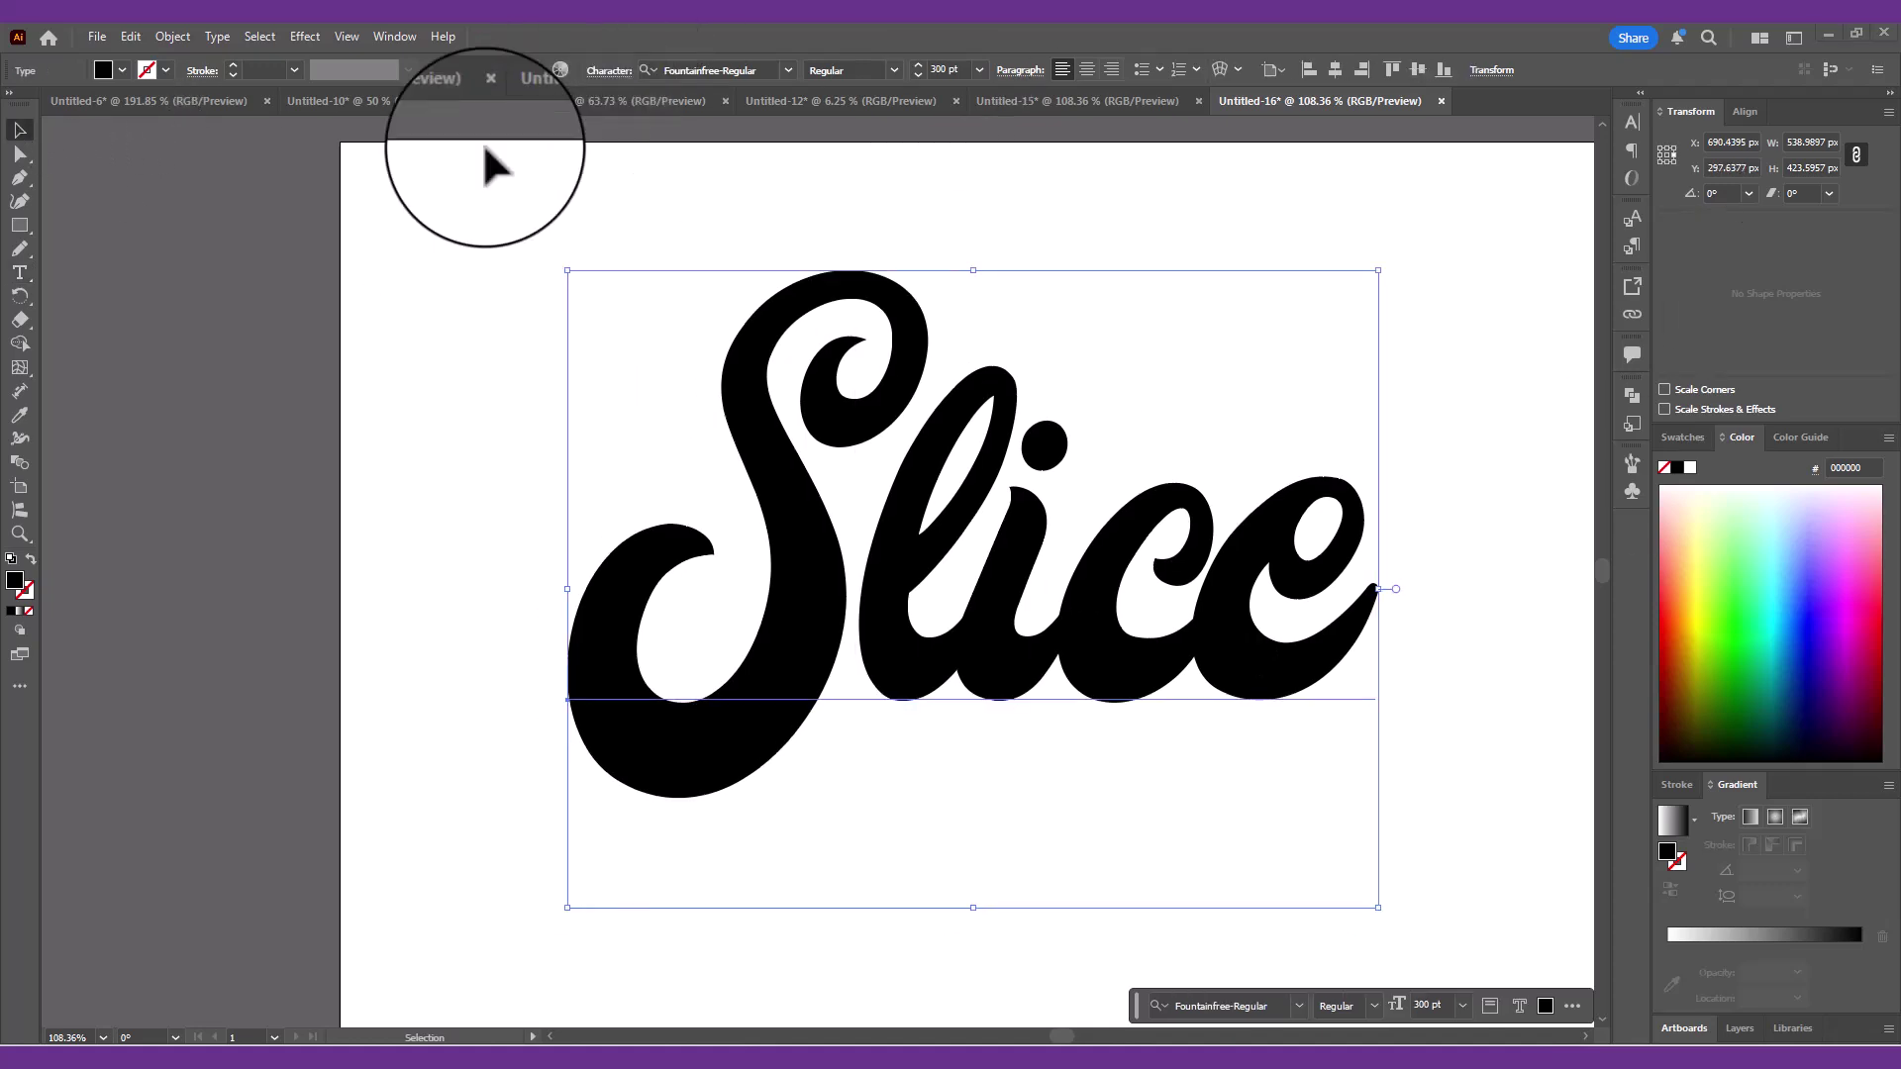
# - Apply an envelope warp to the "Slice" text with the Rise style, horizontal orientation and 10% bend
pyautogui.click(173, 35)
pyautogui.moveTo(255, 760)
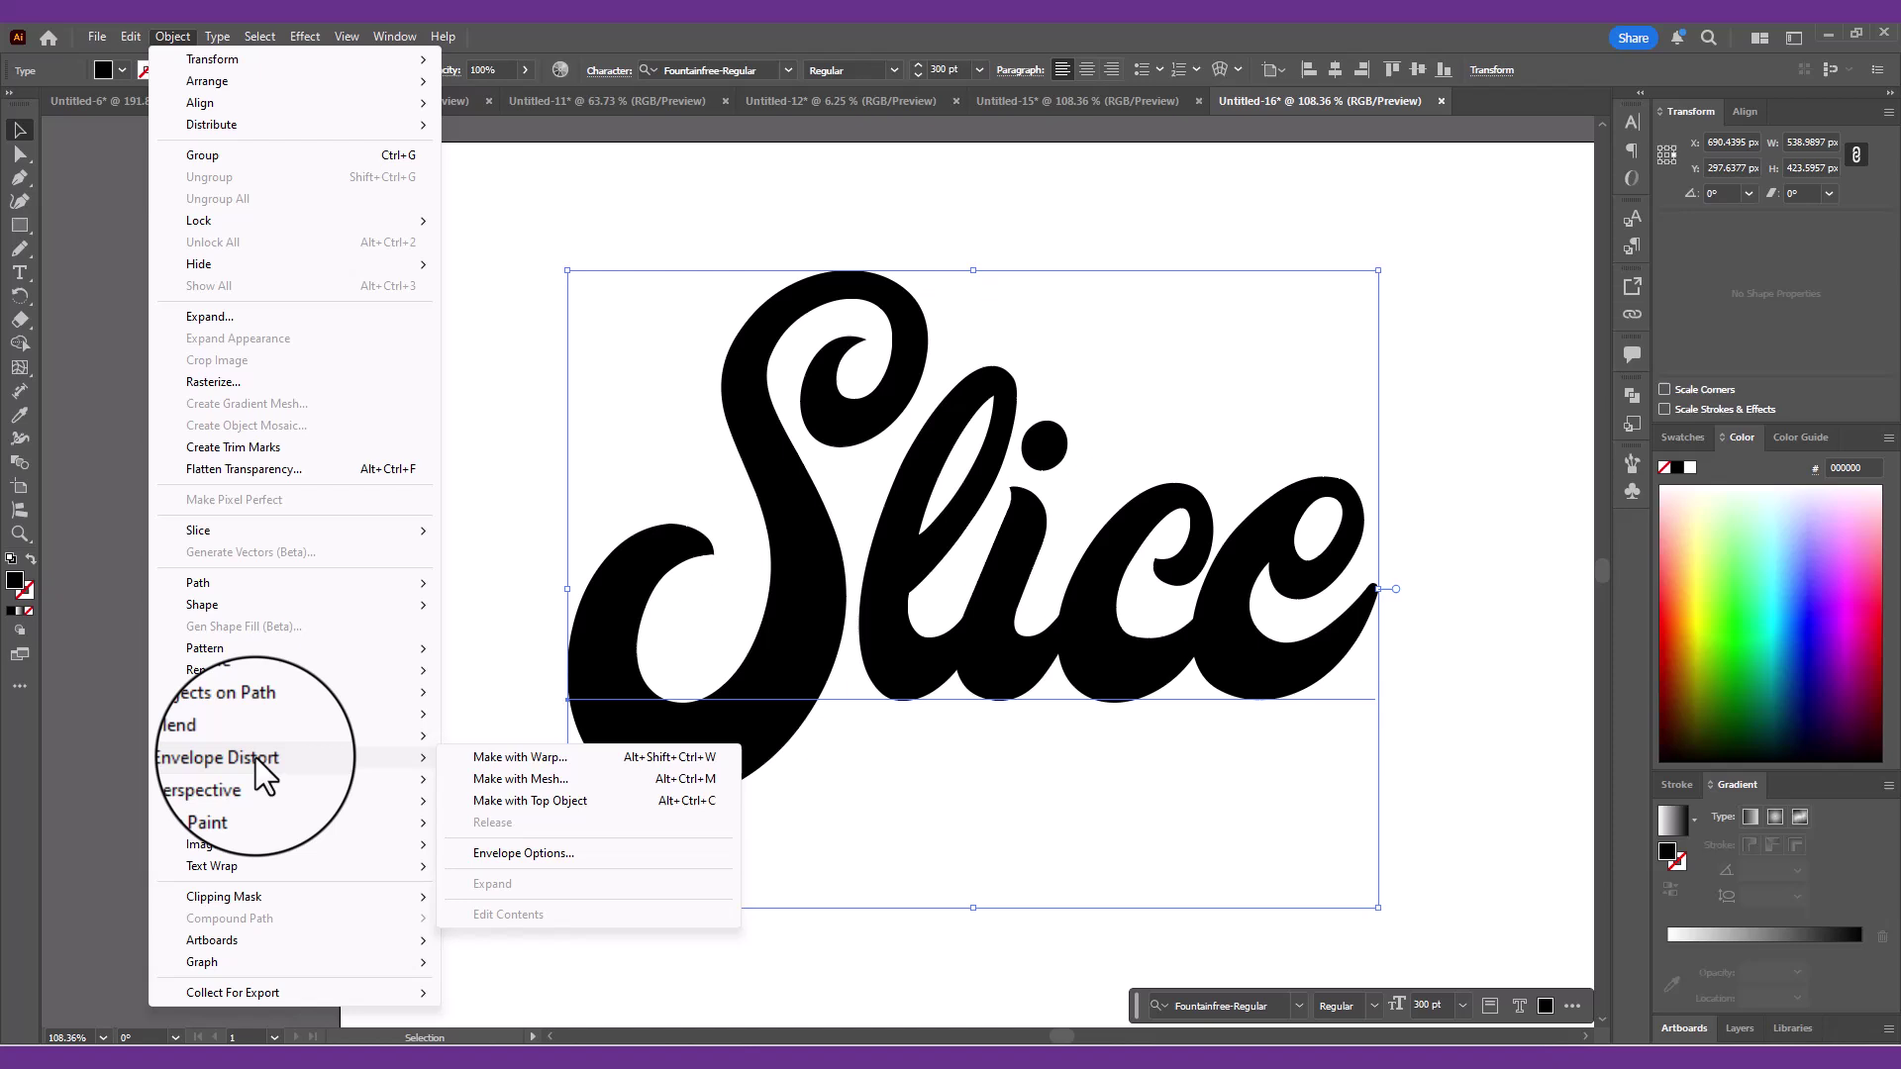
pyautogui.click(543, 753)
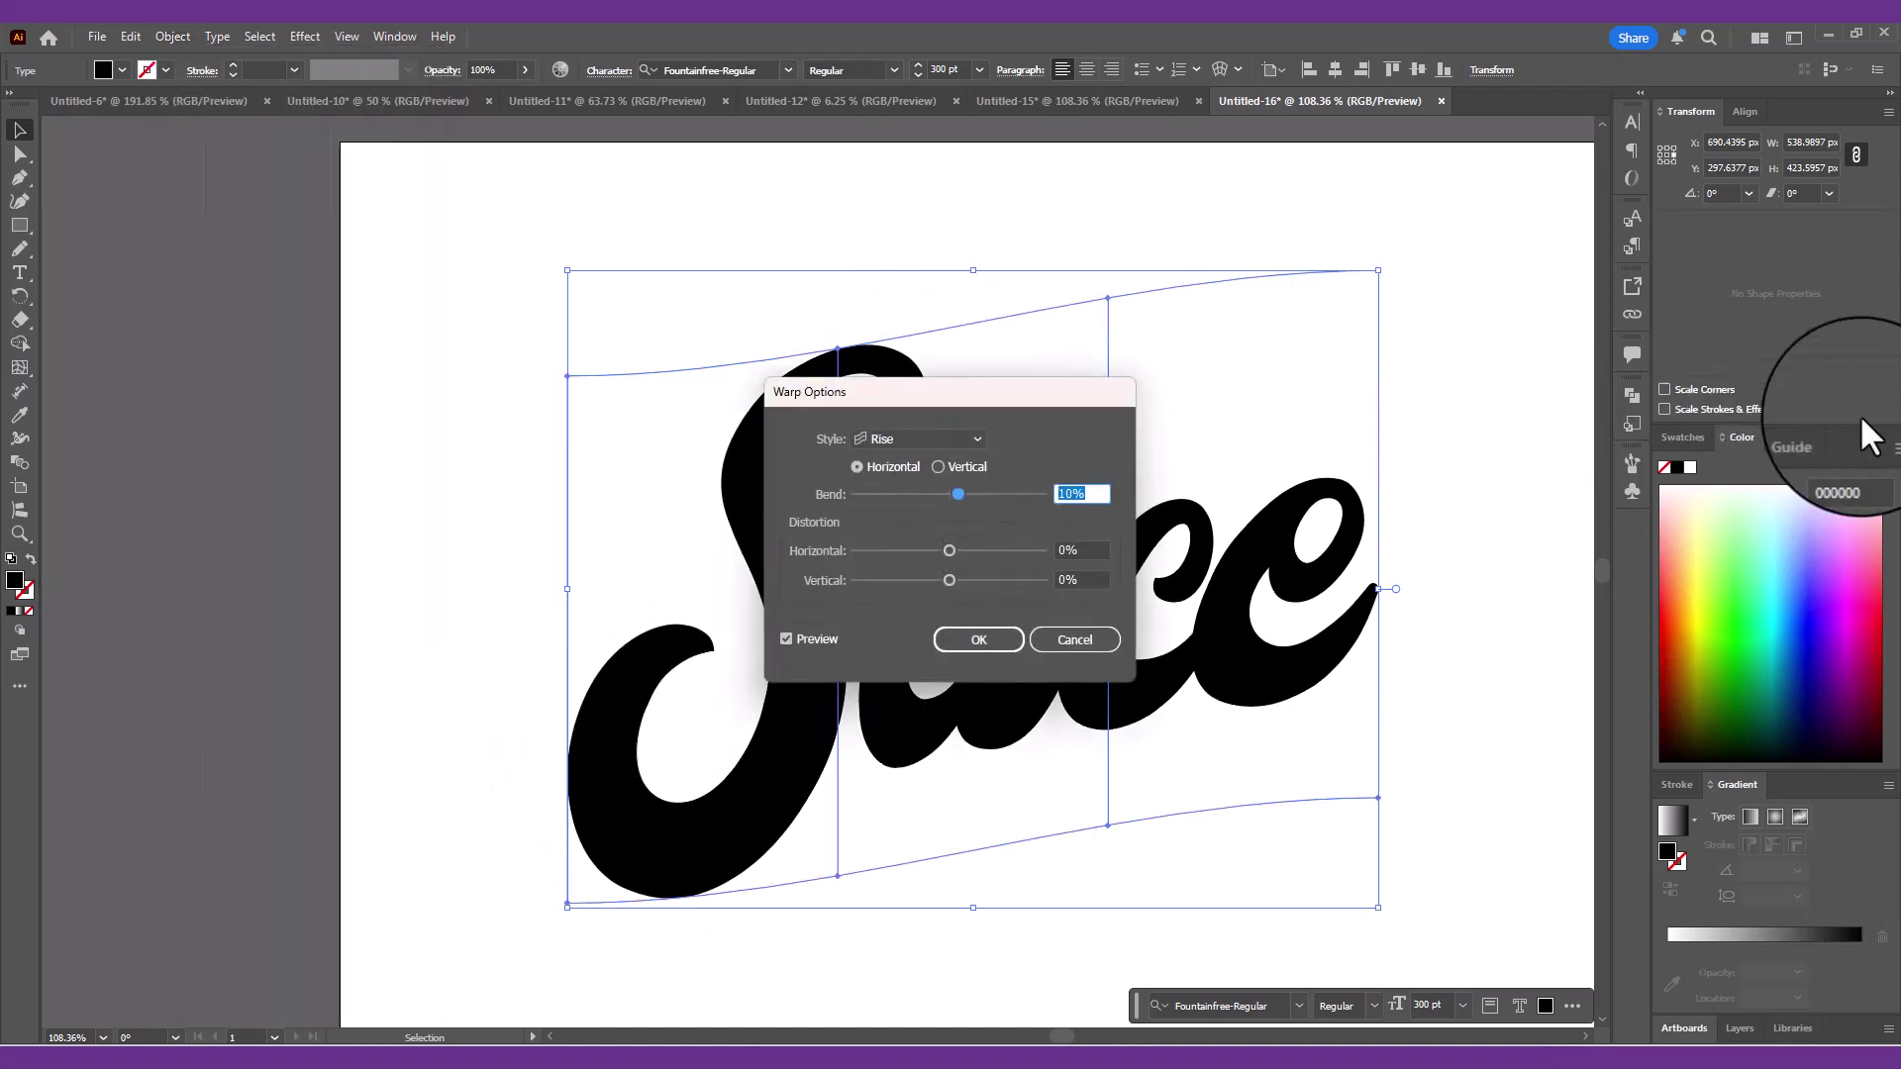
pyautogui.click(877, 439)
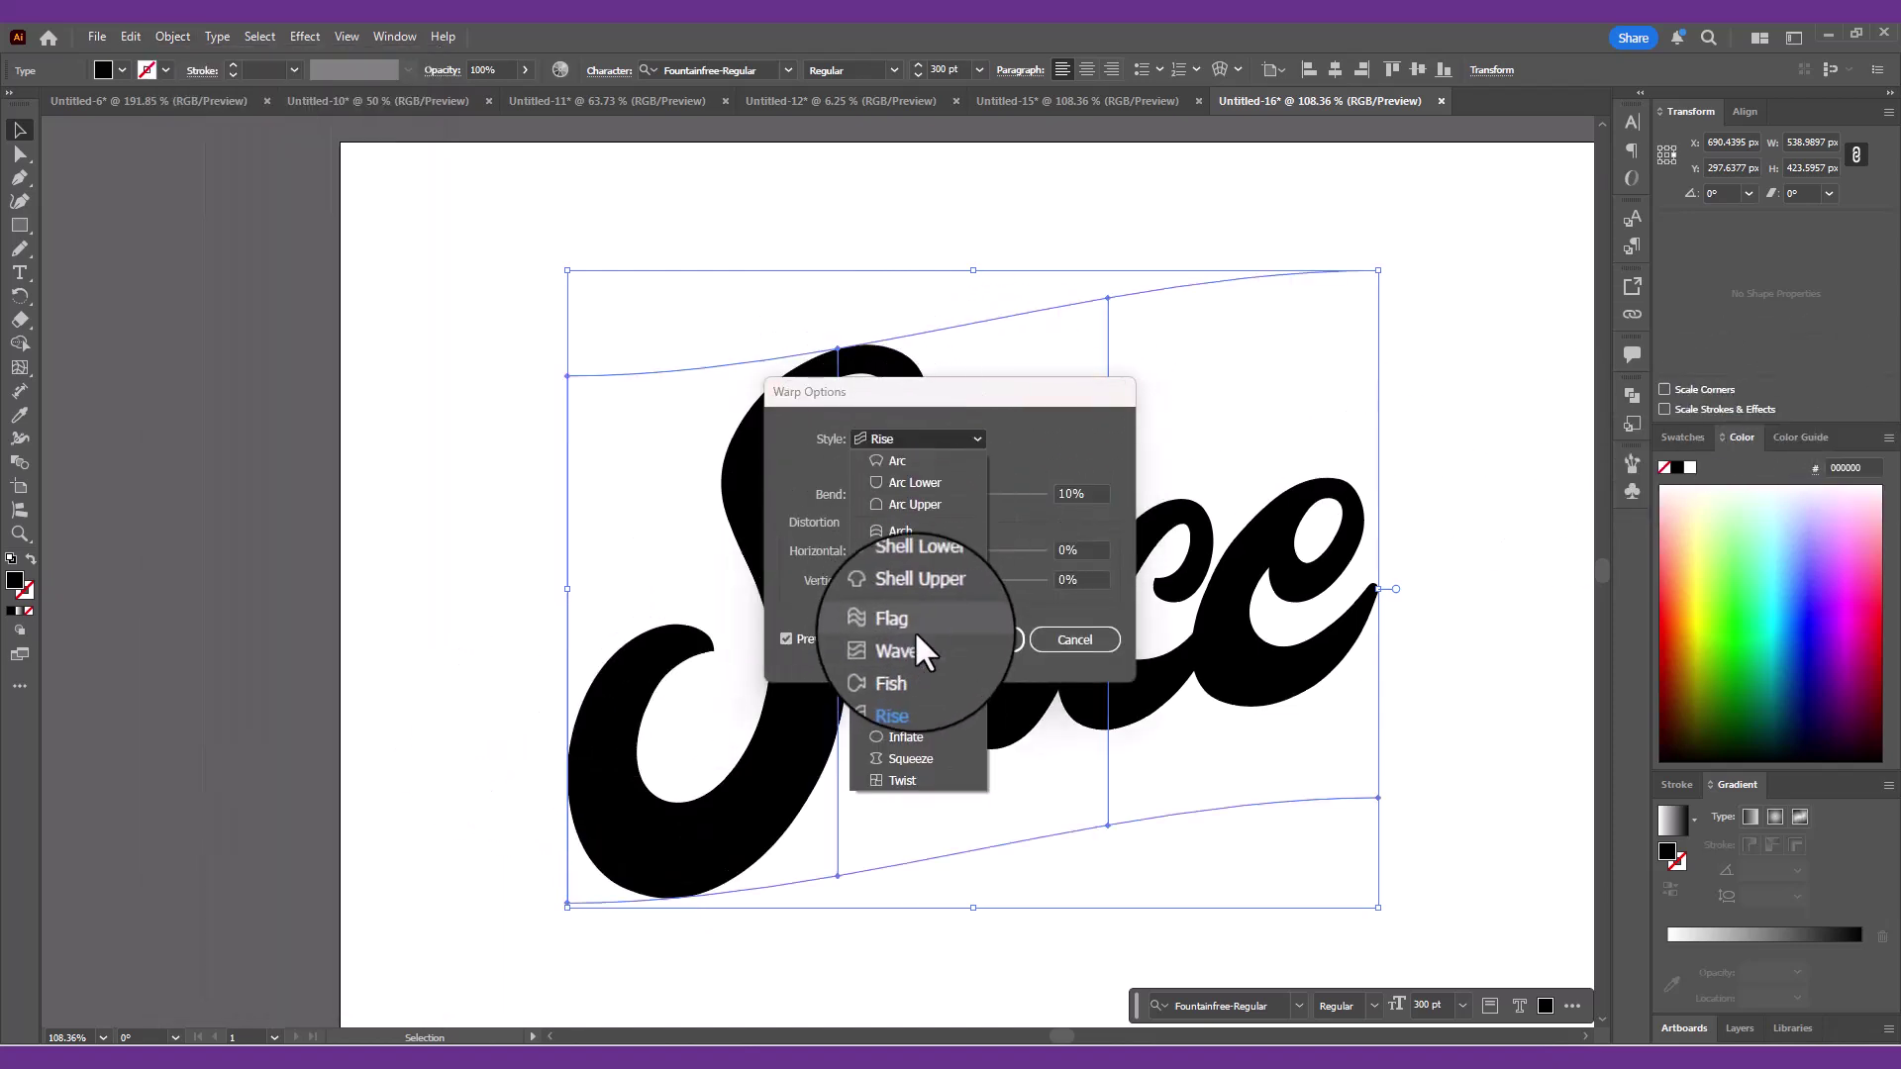
pyautogui.click(907, 681)
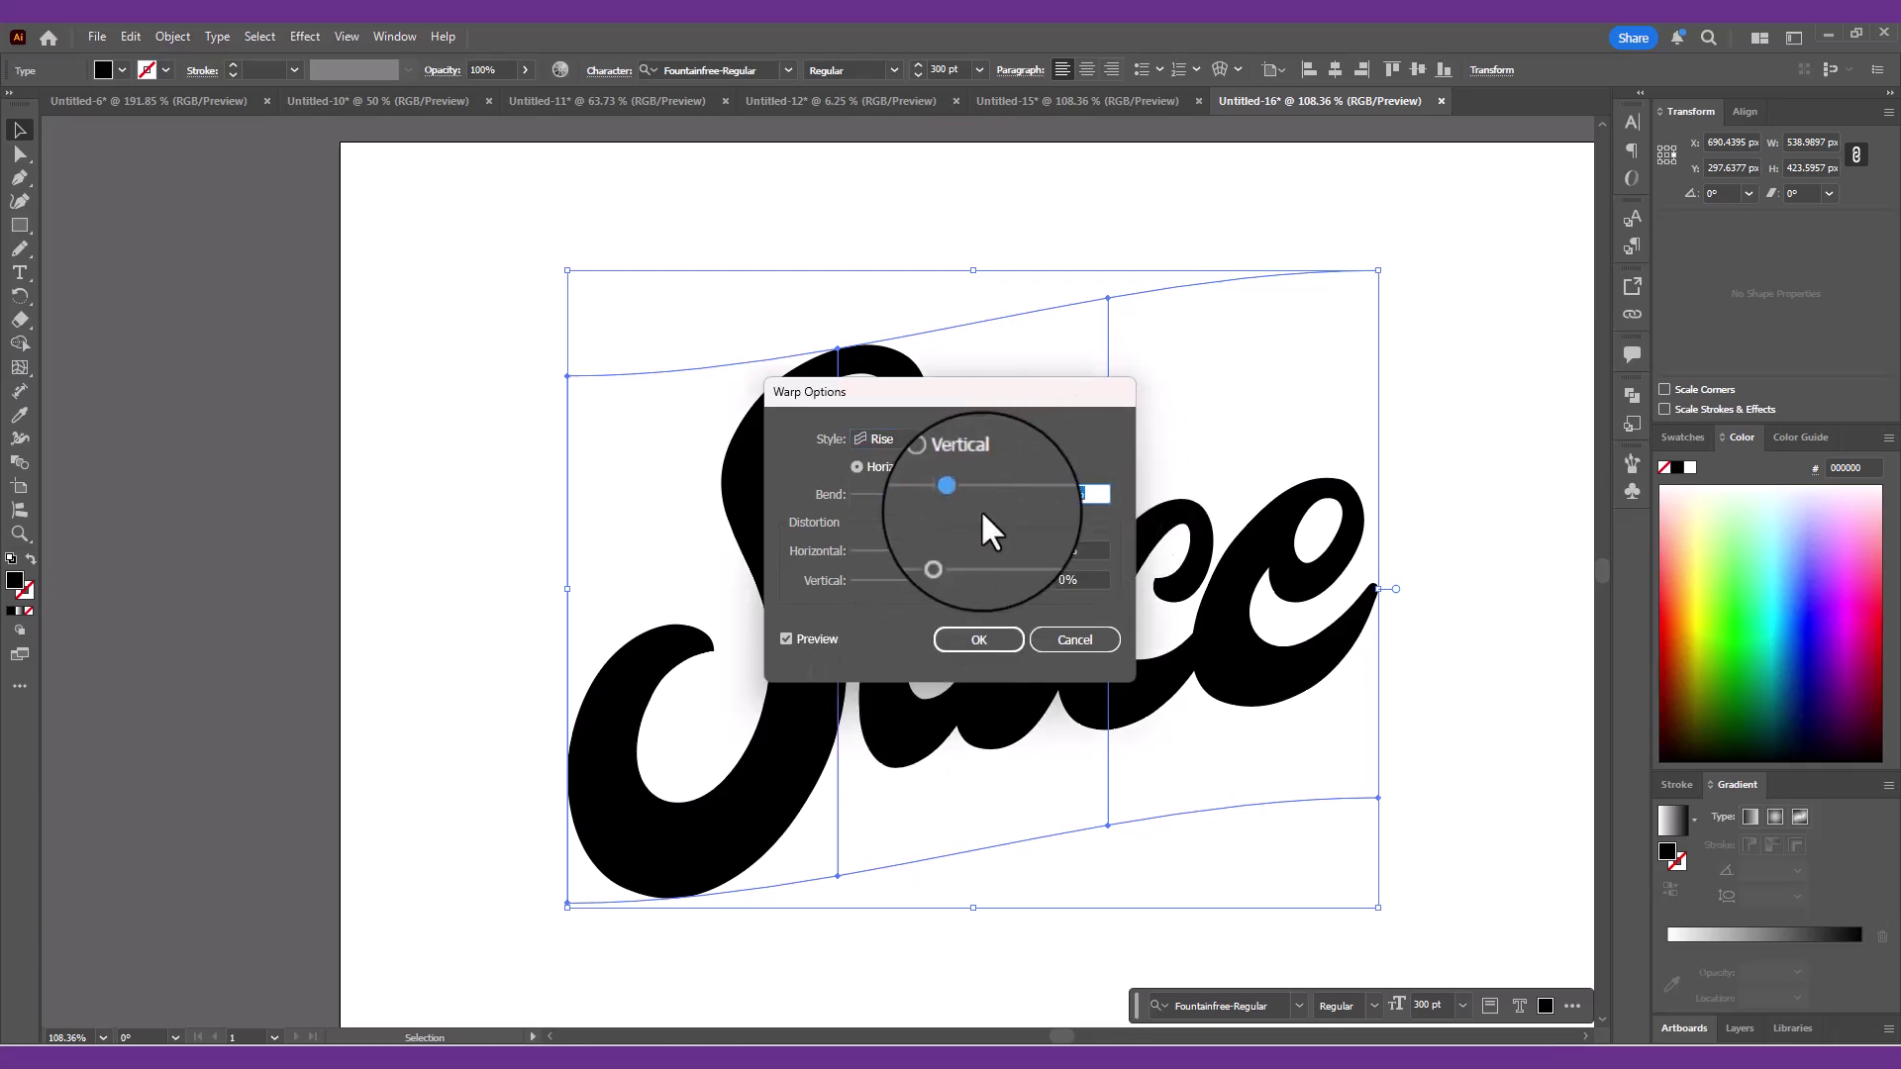
pyautogui.write('10')
pyautogui.press('Tab')
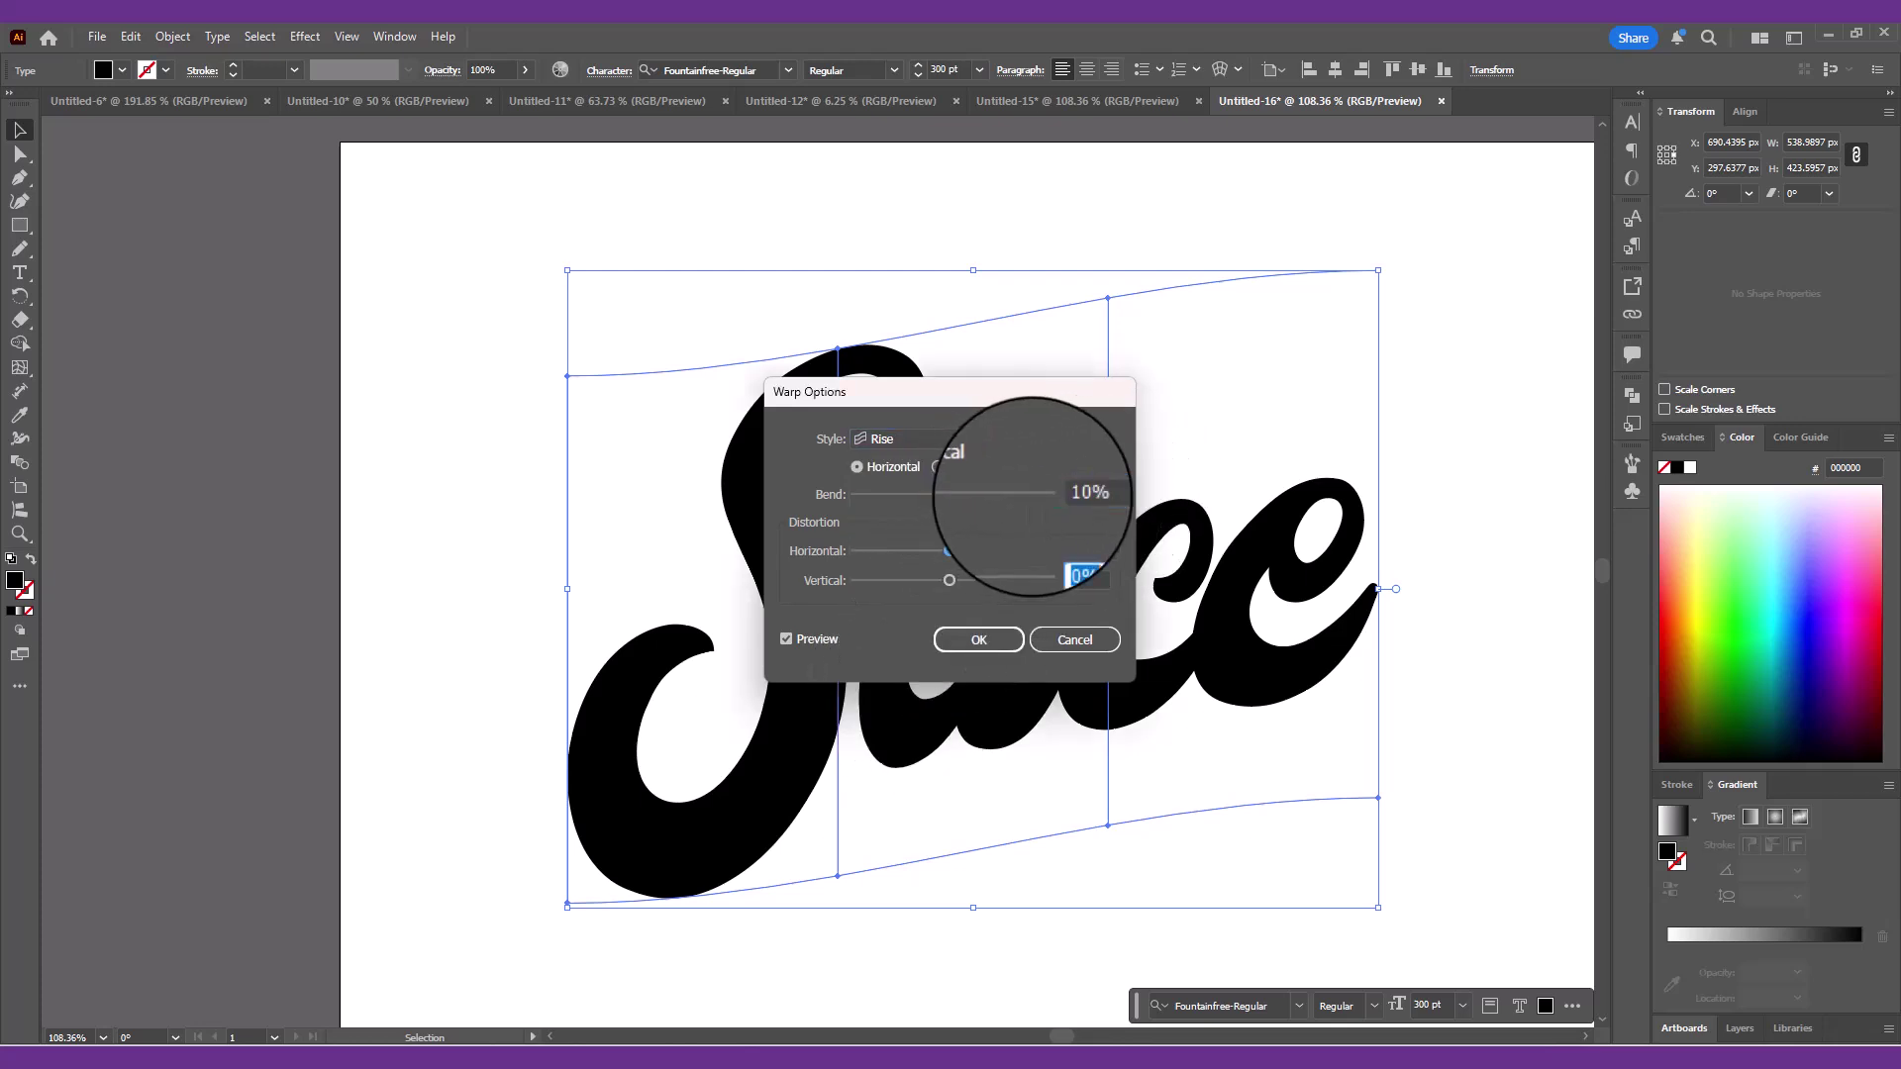
pyautogui.click(829, 634)
pyautogui.click(972, 638)
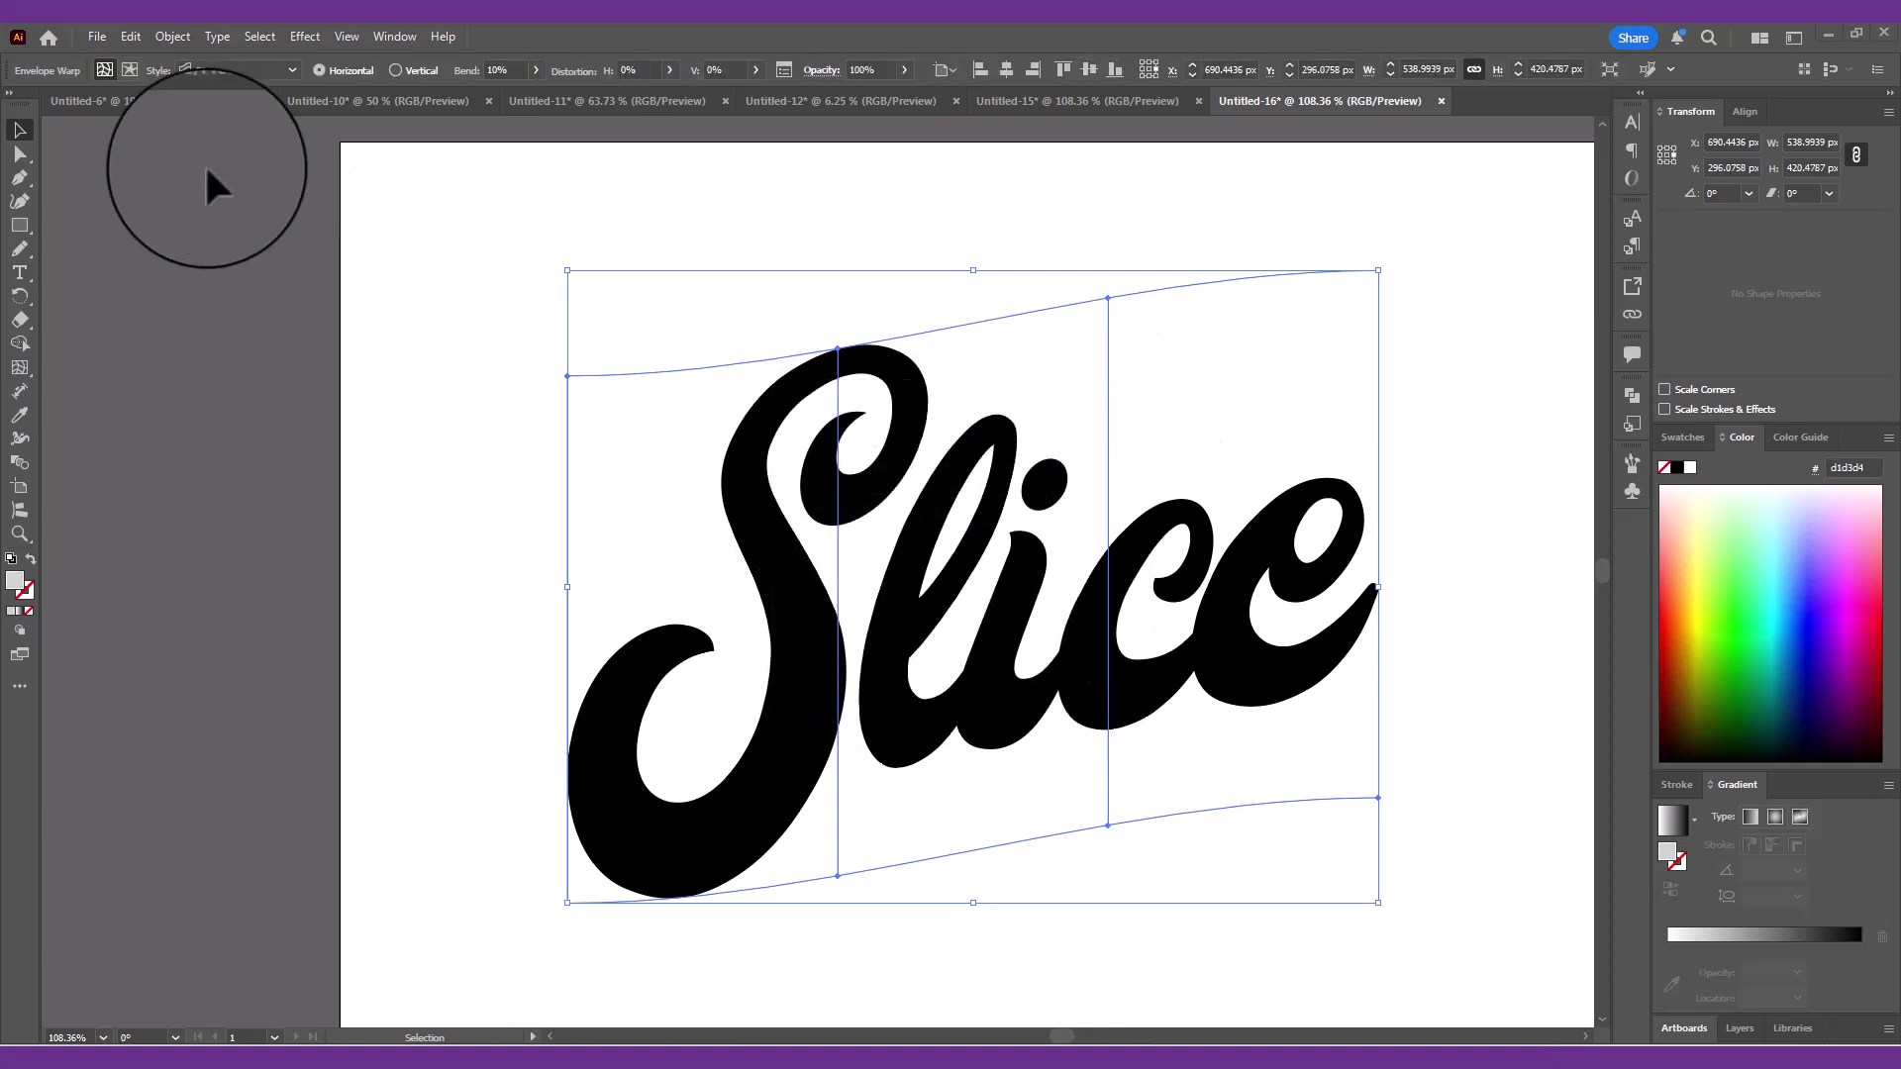
# - Expand the warped "Slice" text into editable shapes, including object and fill
pyautogui.click(160, 36)
pyautogui.click(199, 312)
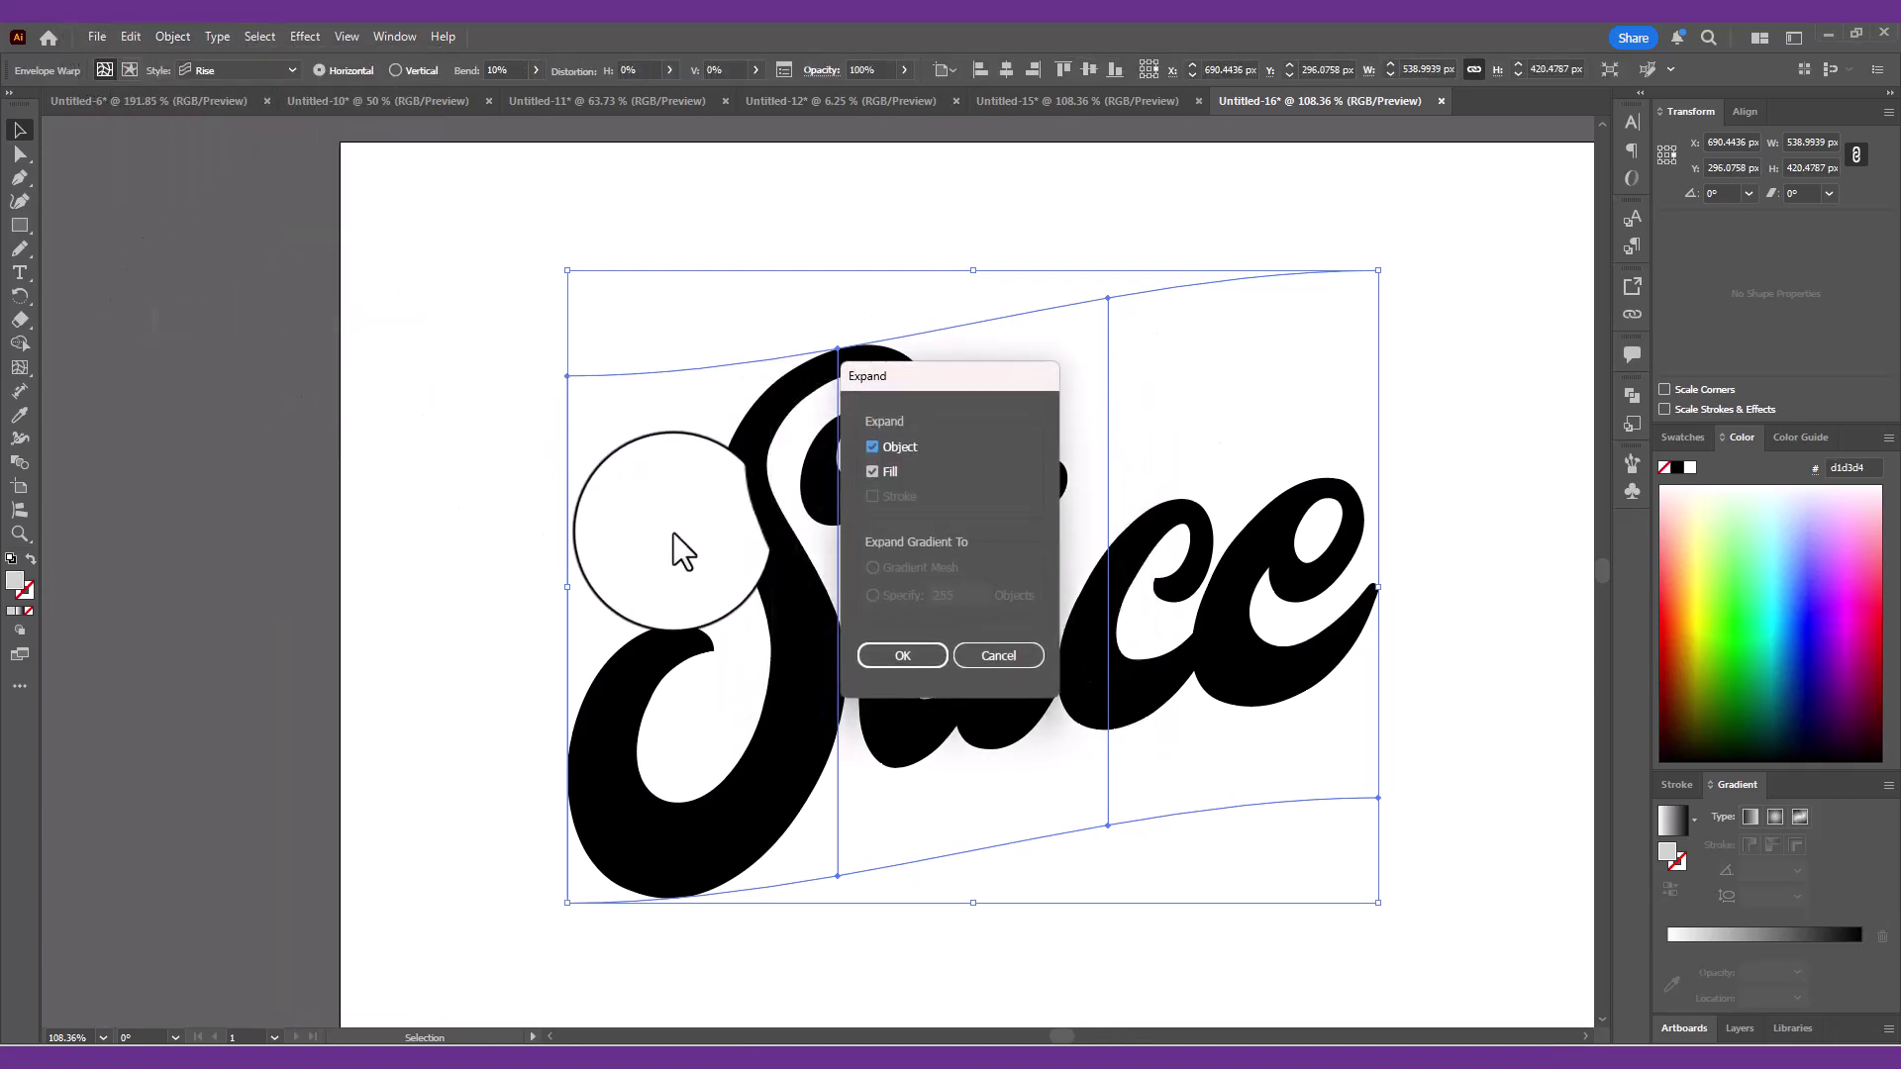
pyautogui.click(893, 650)
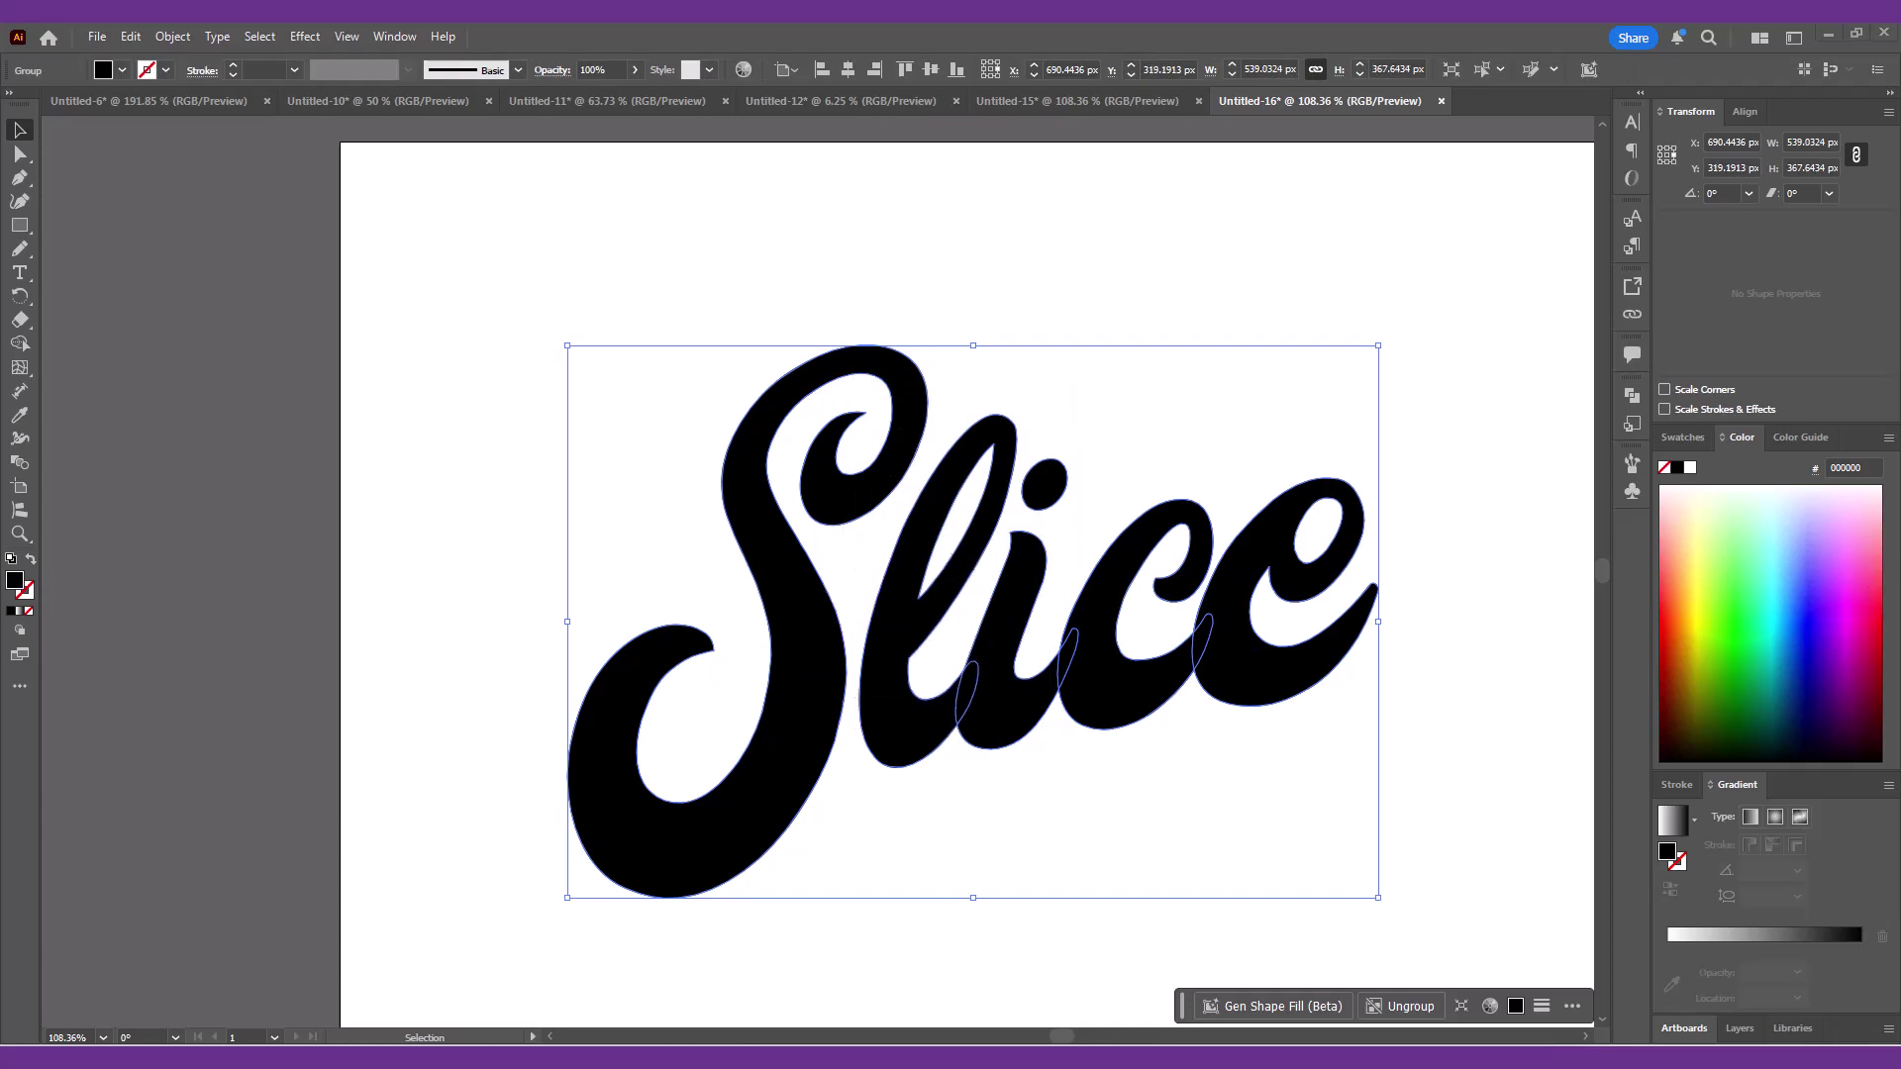
# - Unite the overlapping letter shapes of the expanded "Slice" lettering with Pathfinder
pyautogui.click(1632, 395)
pyautogui.click(1406, 438)
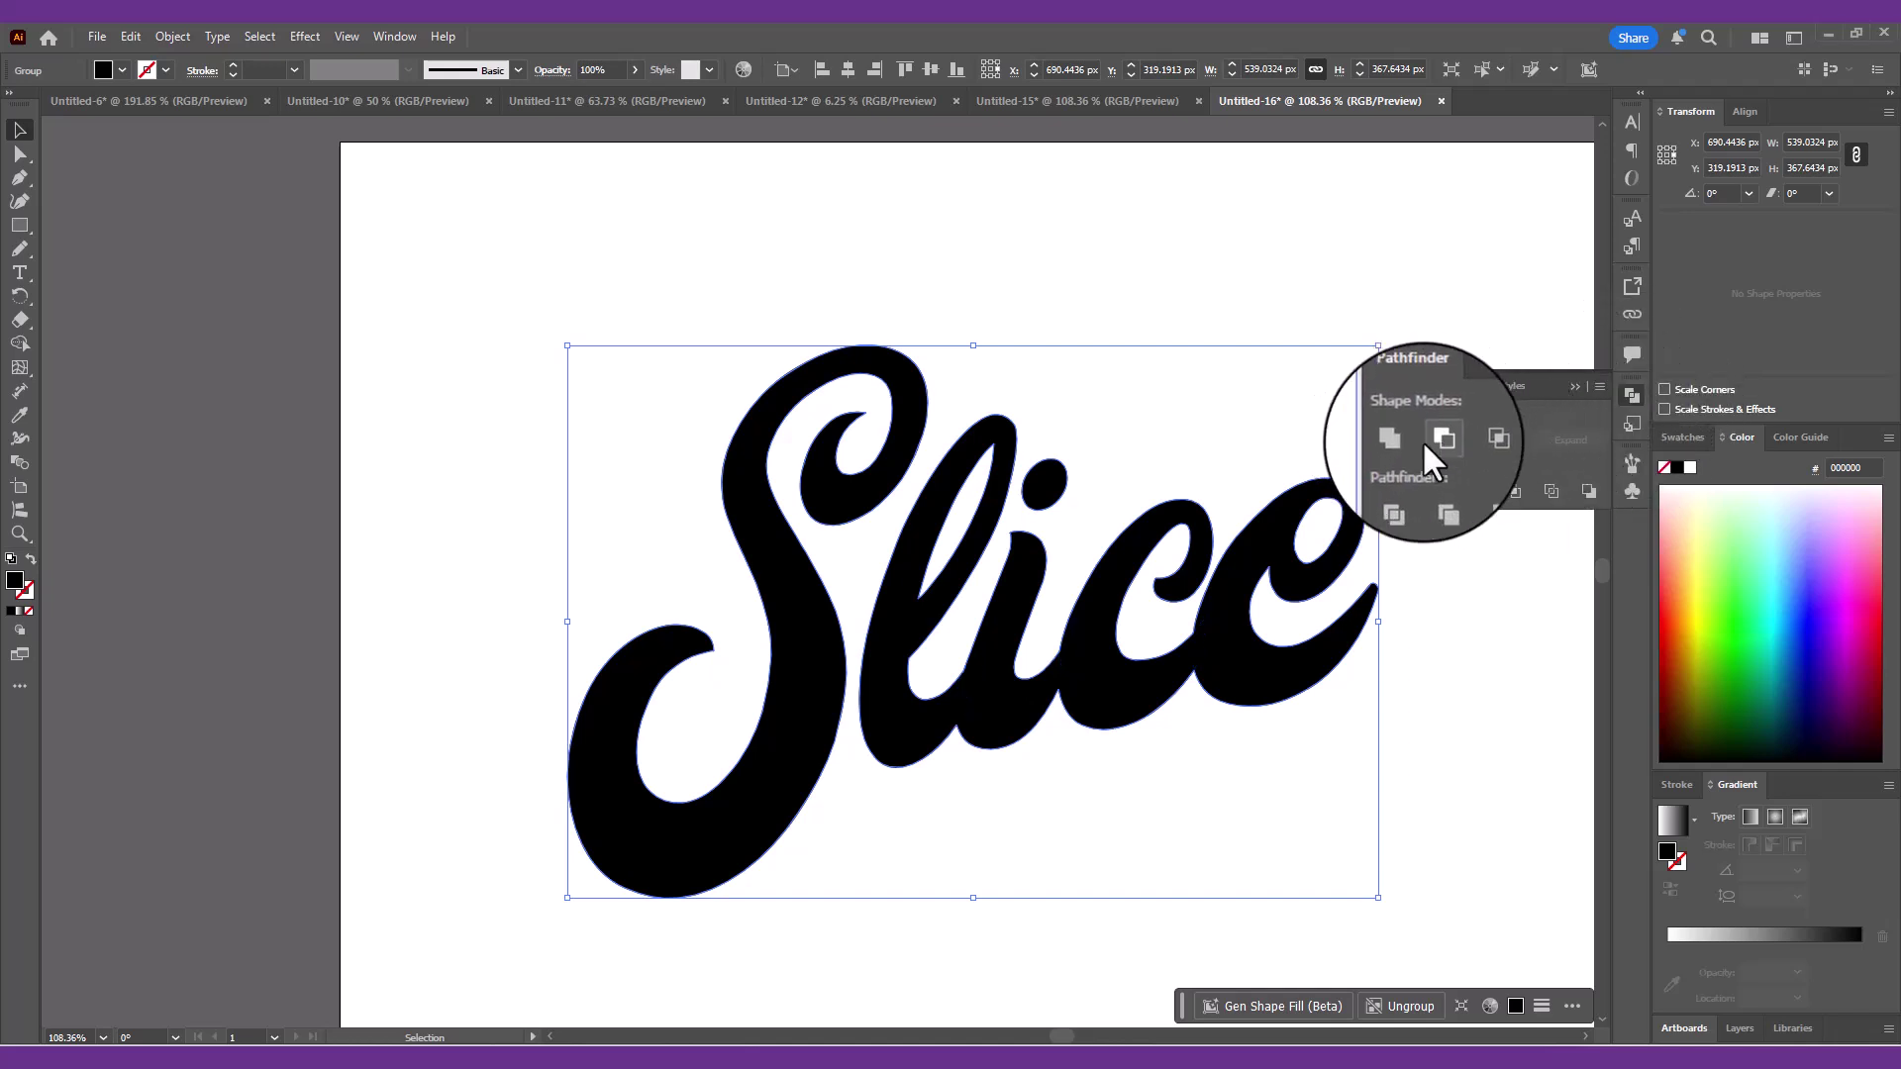
pyautogui.click(1572, 390)
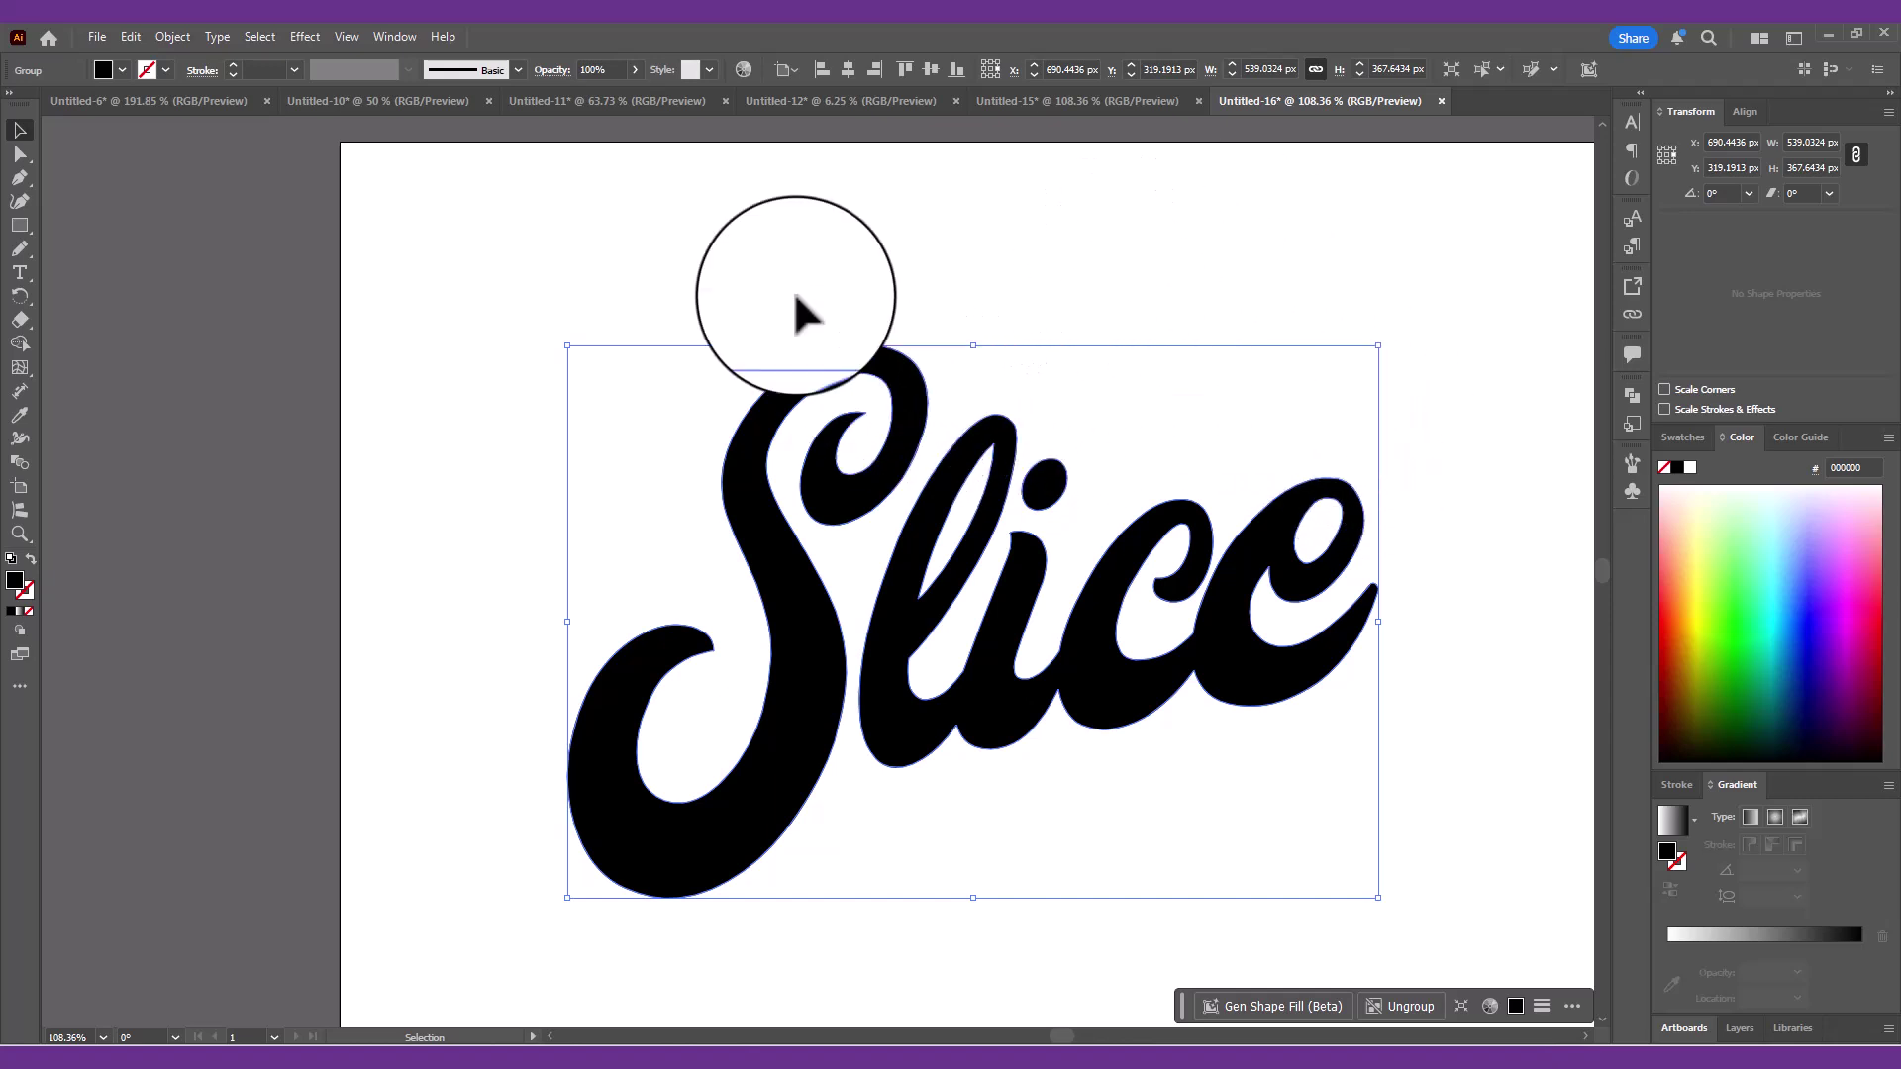
# - Offset the path of the united lettering by 10 px with miter joins
pyautogui.click(172, 37)
pyautogui.moveTo(232, 584)
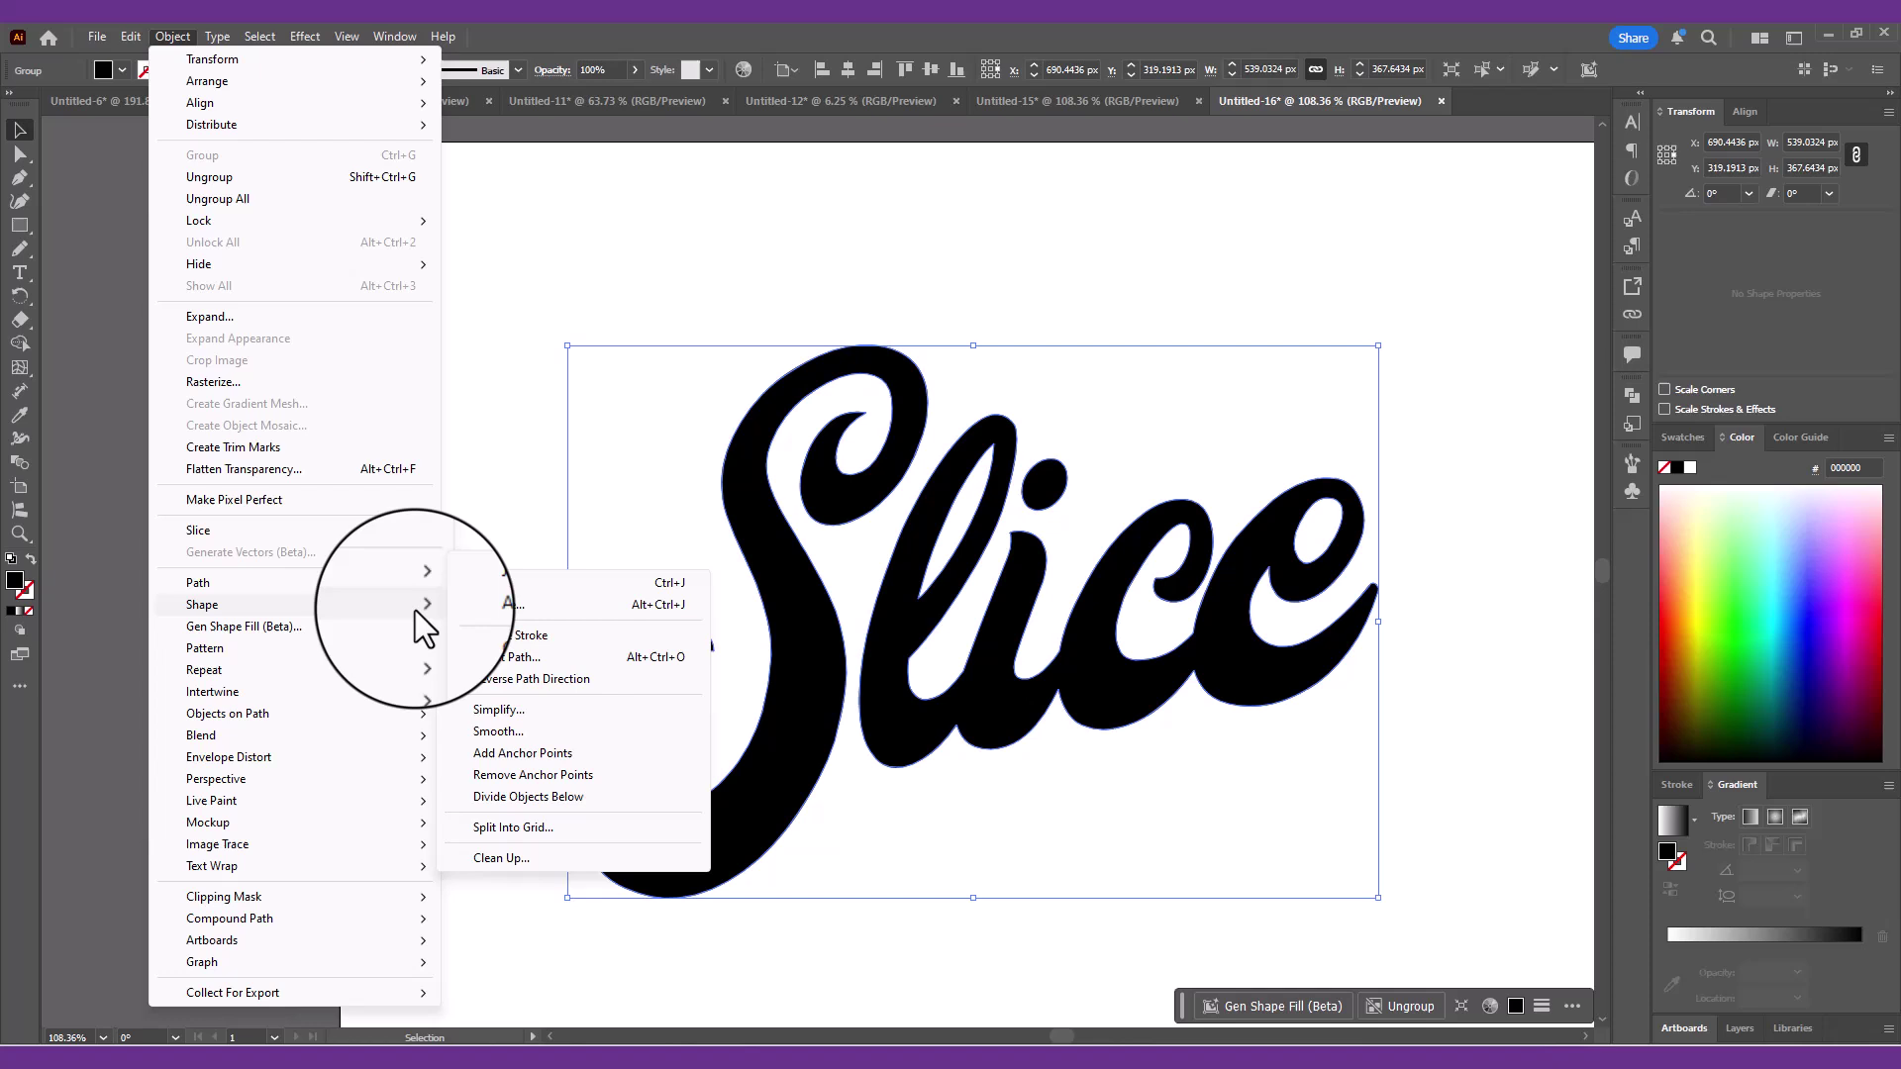
pyautogui.click(557, 658)
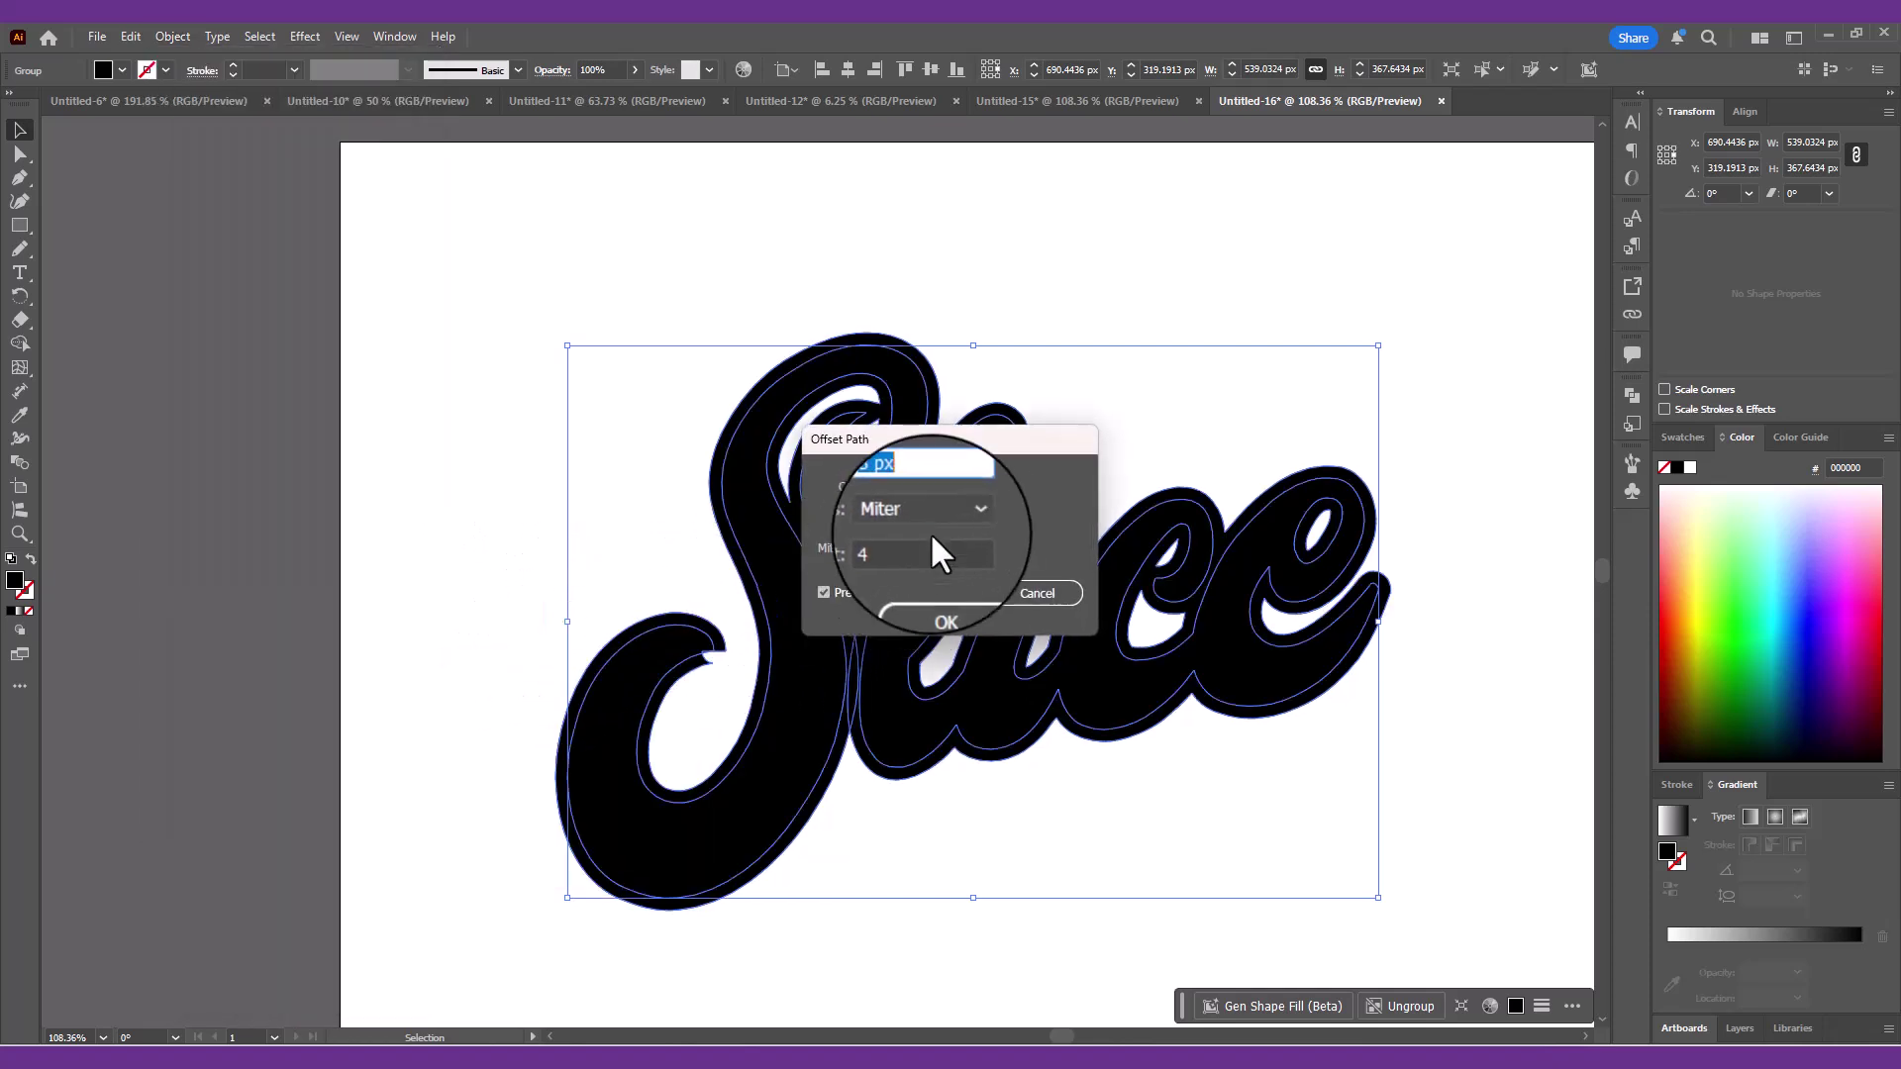
pyautogui.write('10')
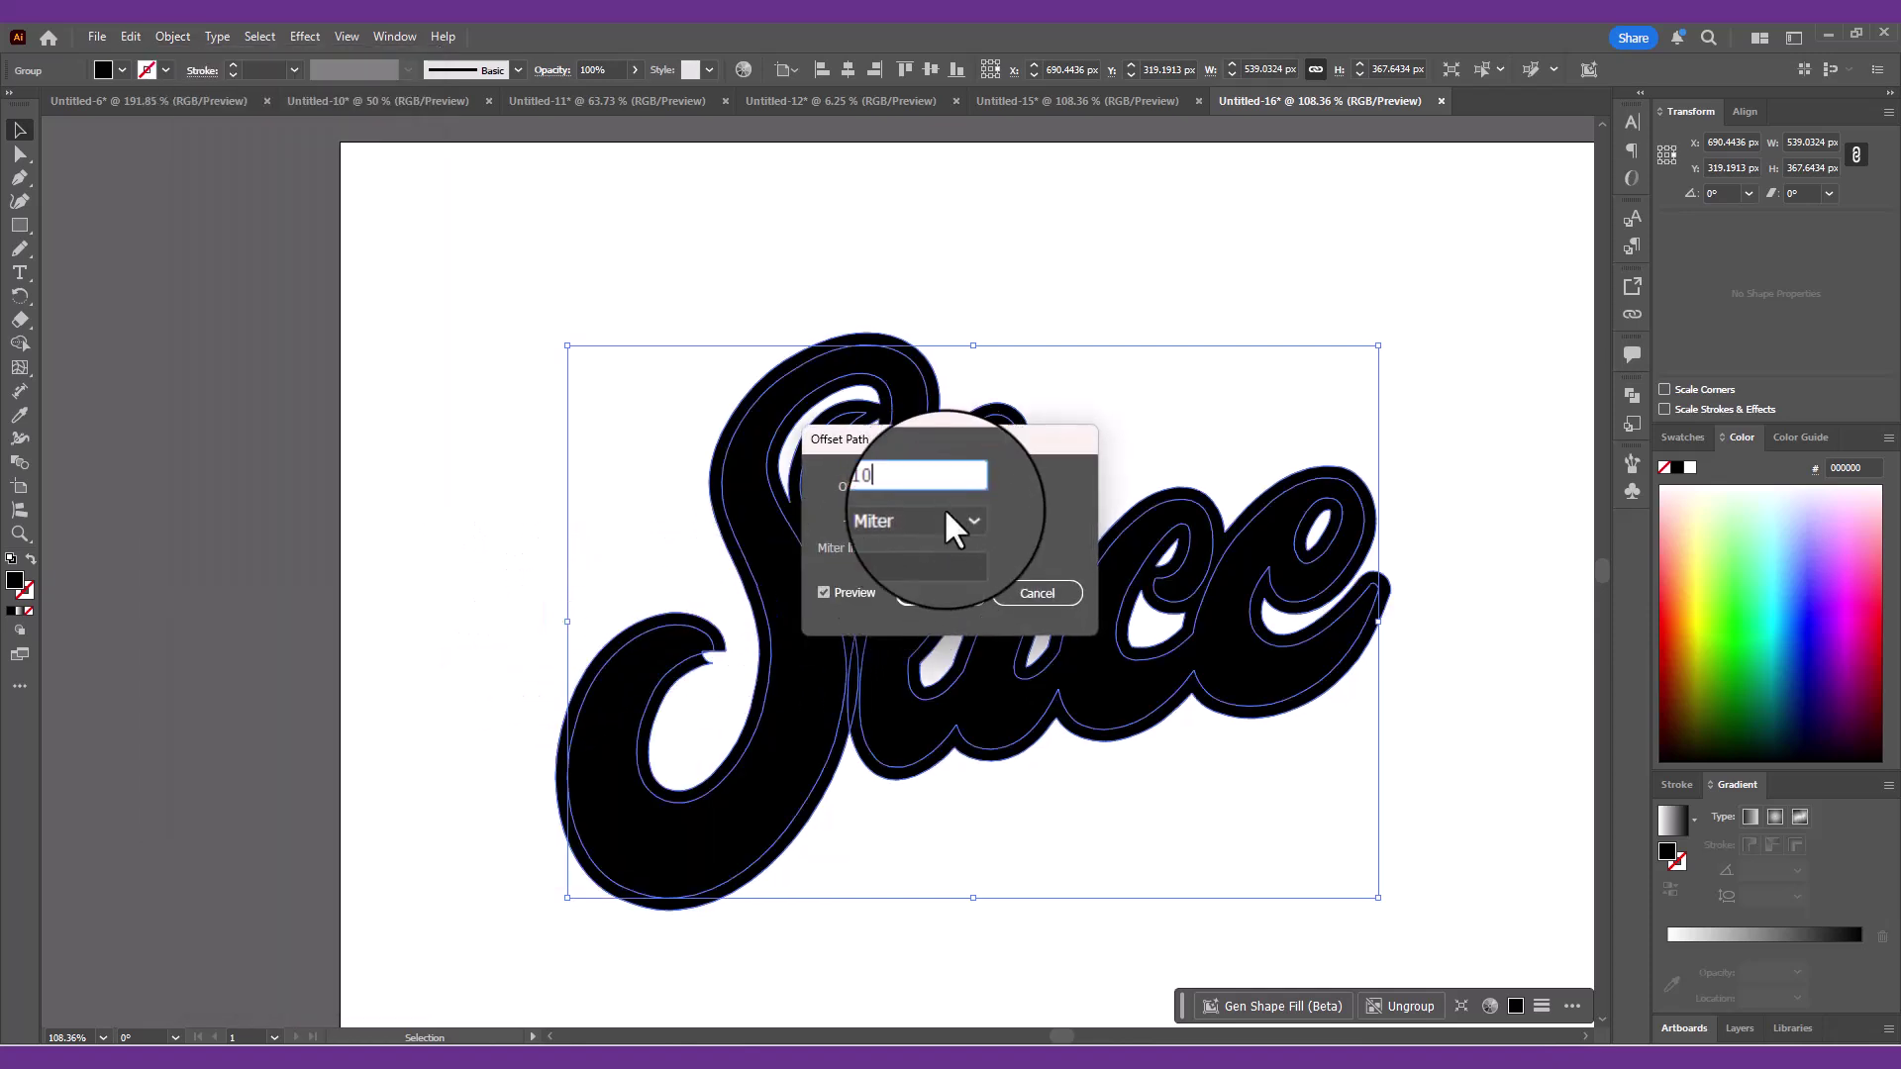
pyautogui.click(942, 592)
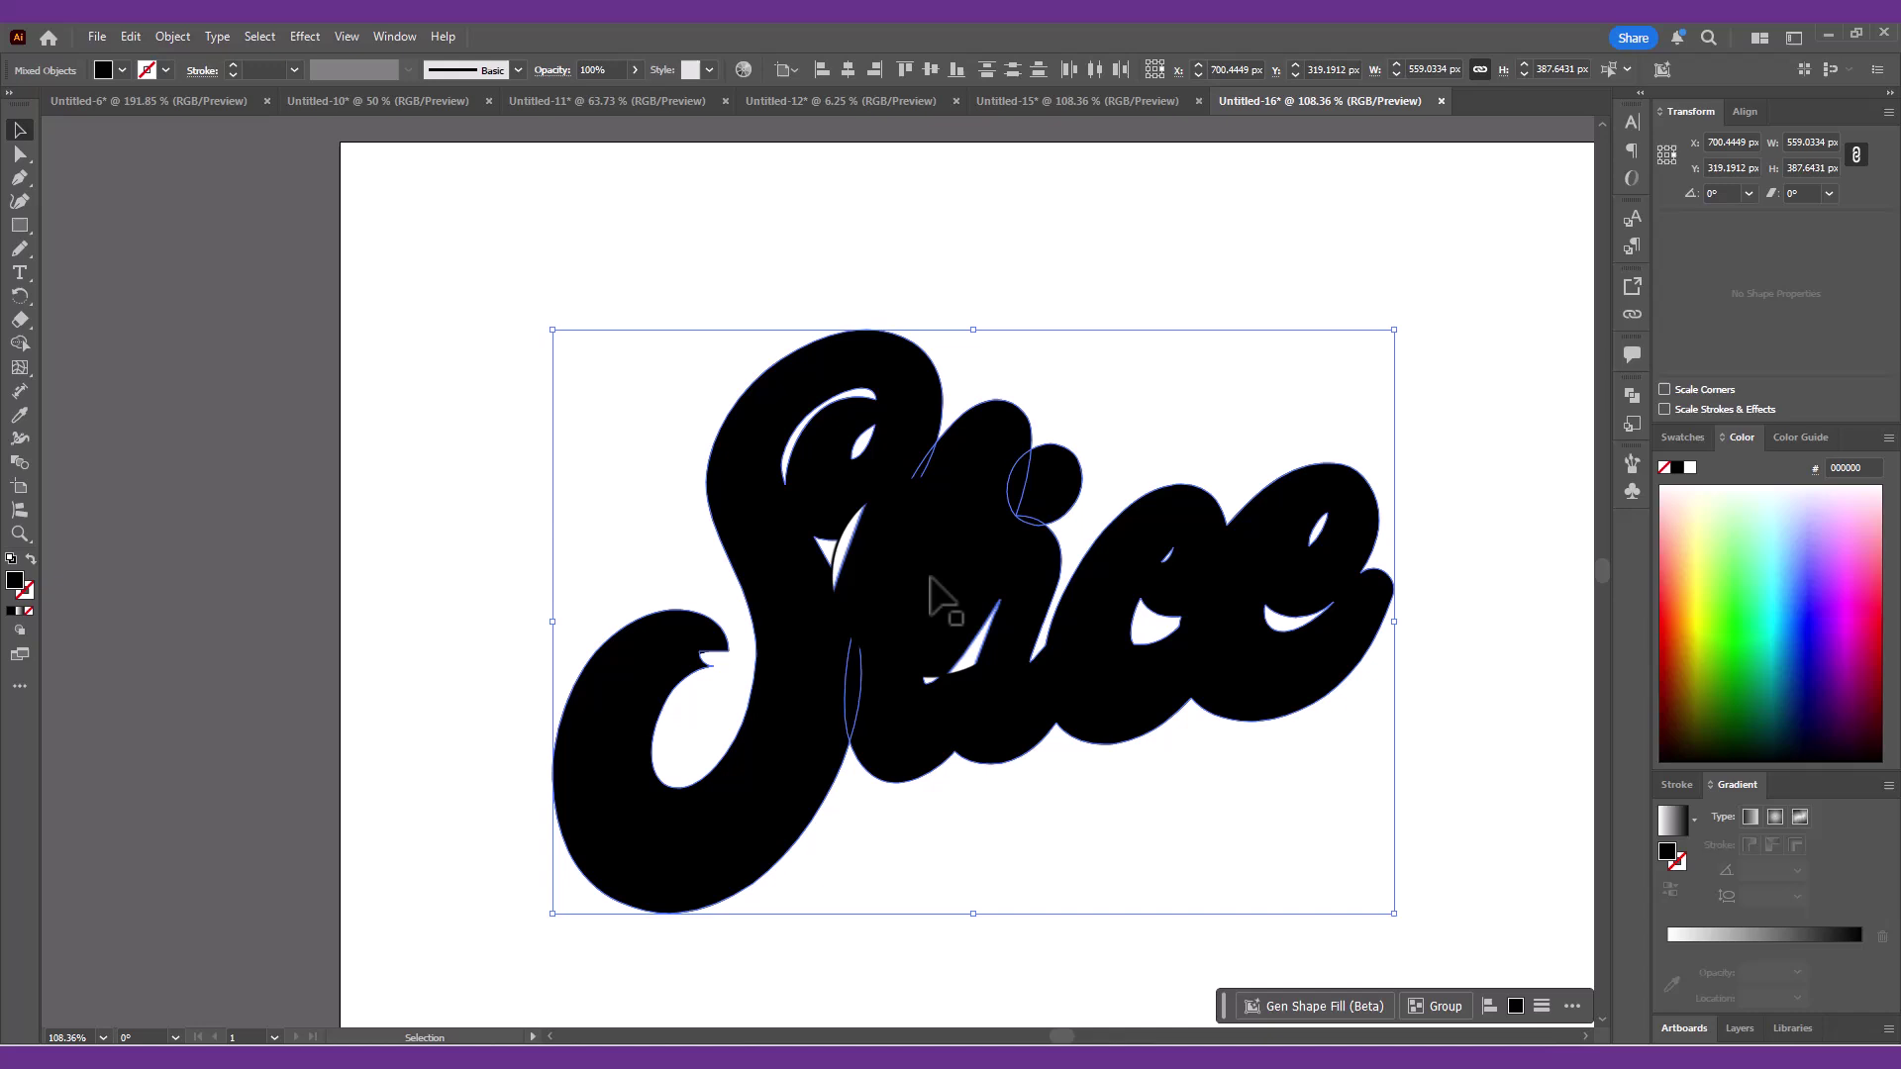
# - Unite the overlapping offset shapes around the lettering into a single outline
pyautogui.click(1632, 396)
pyautogui.click(1404, 438)
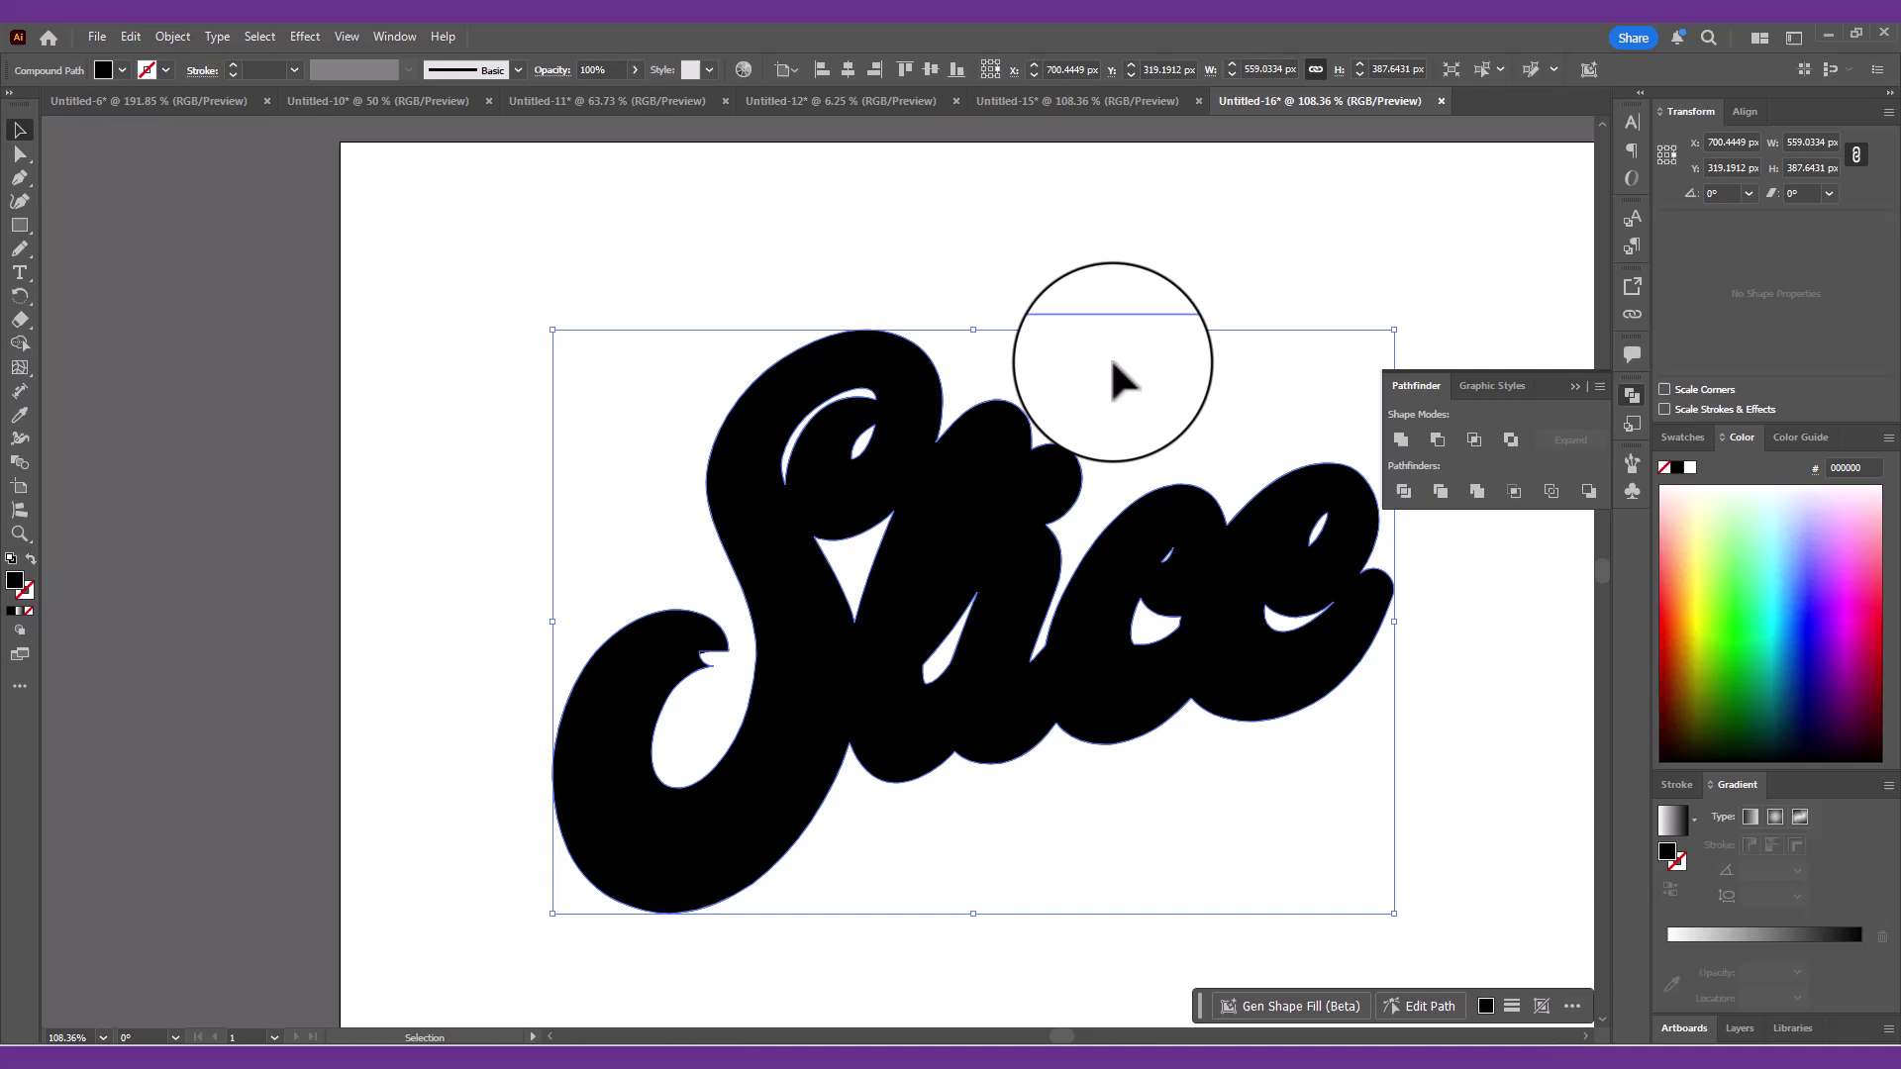
pyautogui.hotkey('ctrl', 'z')
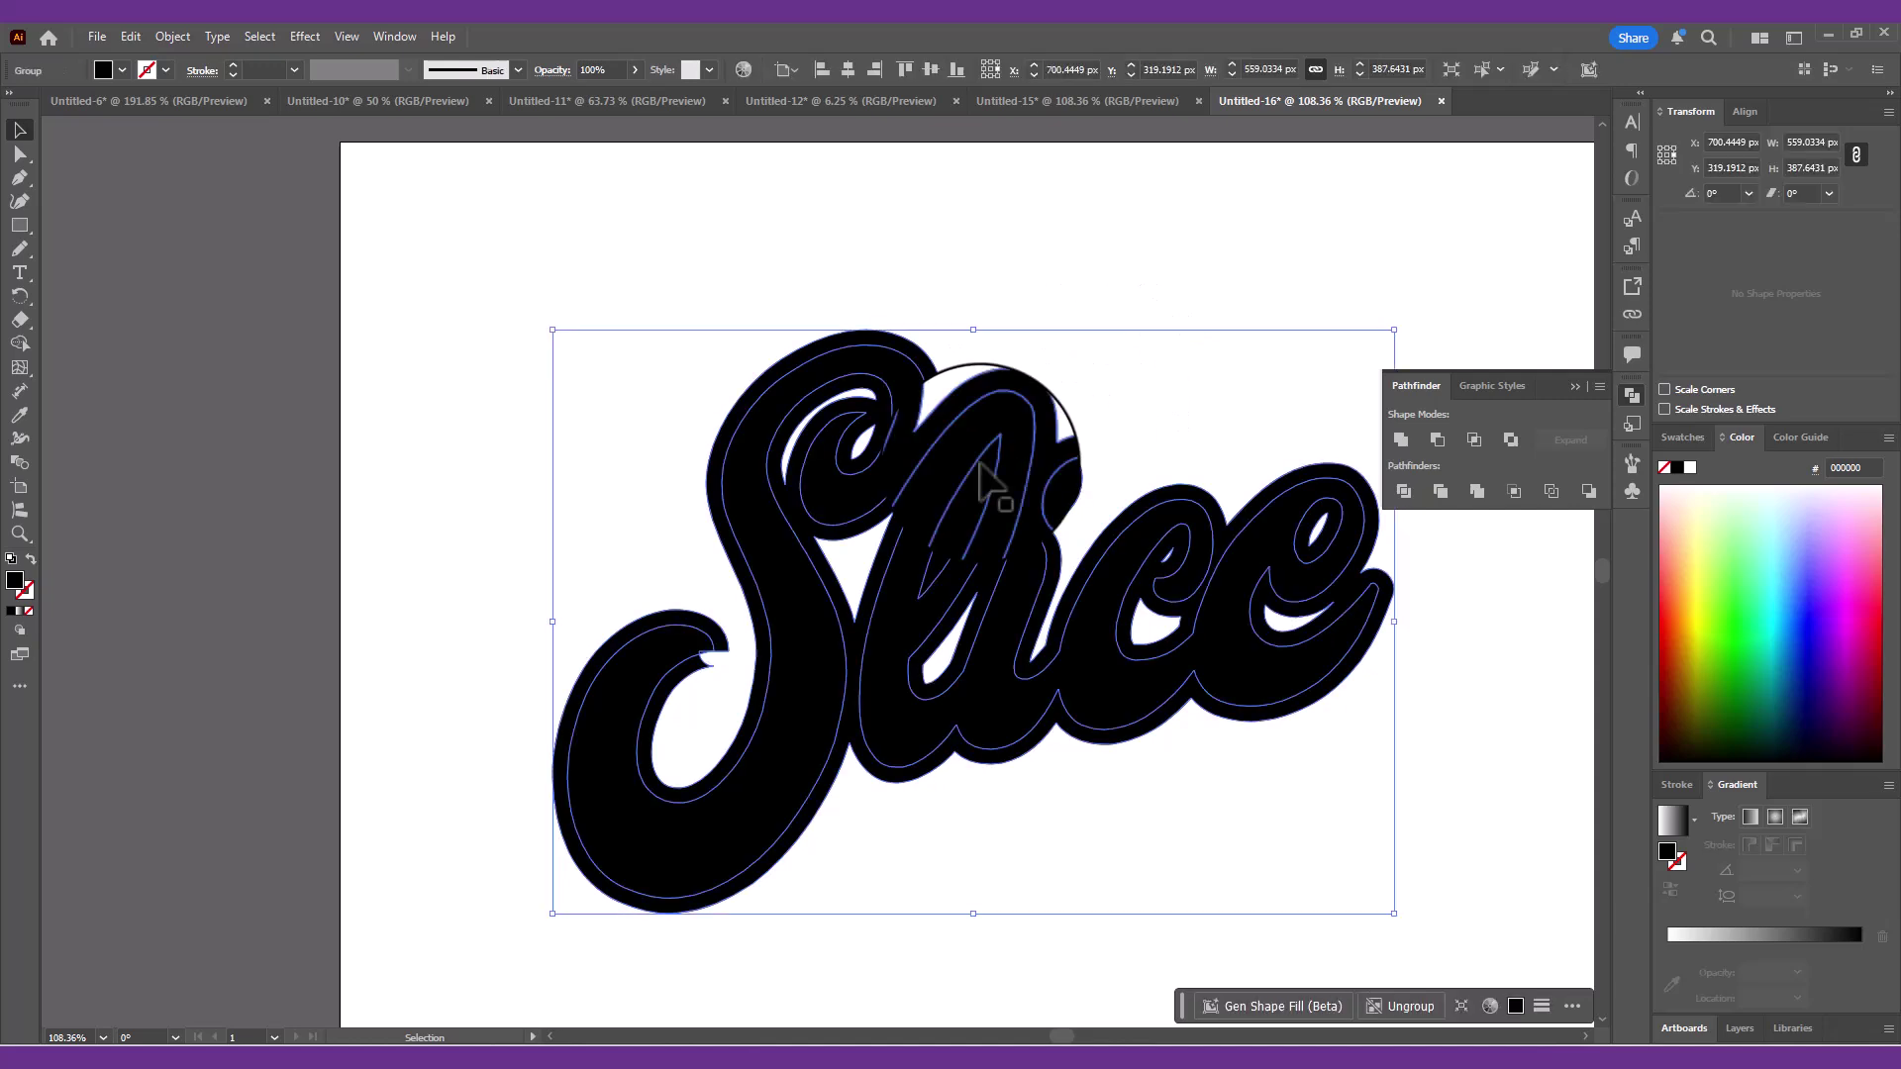
pyautogui.hotkey('ctrl', 'shift', 'z')
pyautogui.click(172, 36)
pyautogui.click(856, 318)
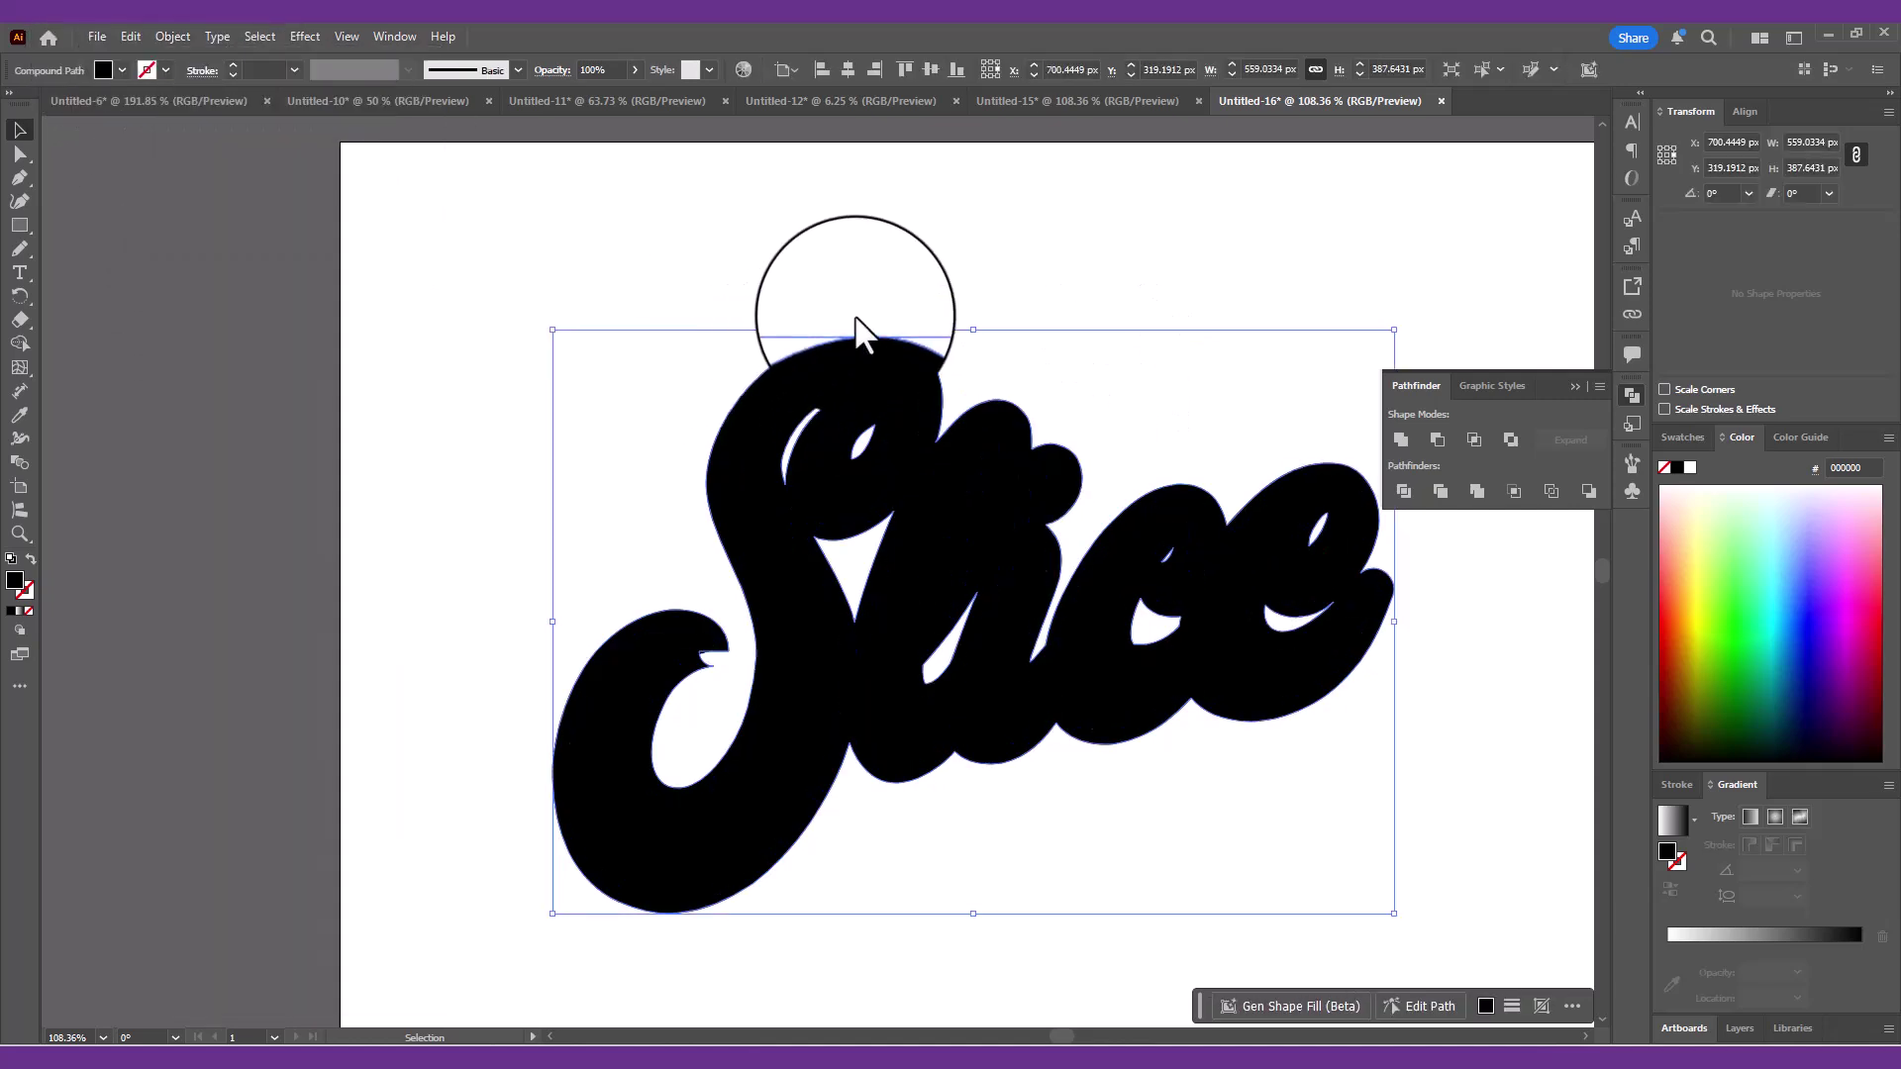
pyautogui.click(857, 318)
pyautogui.click(869, 333)
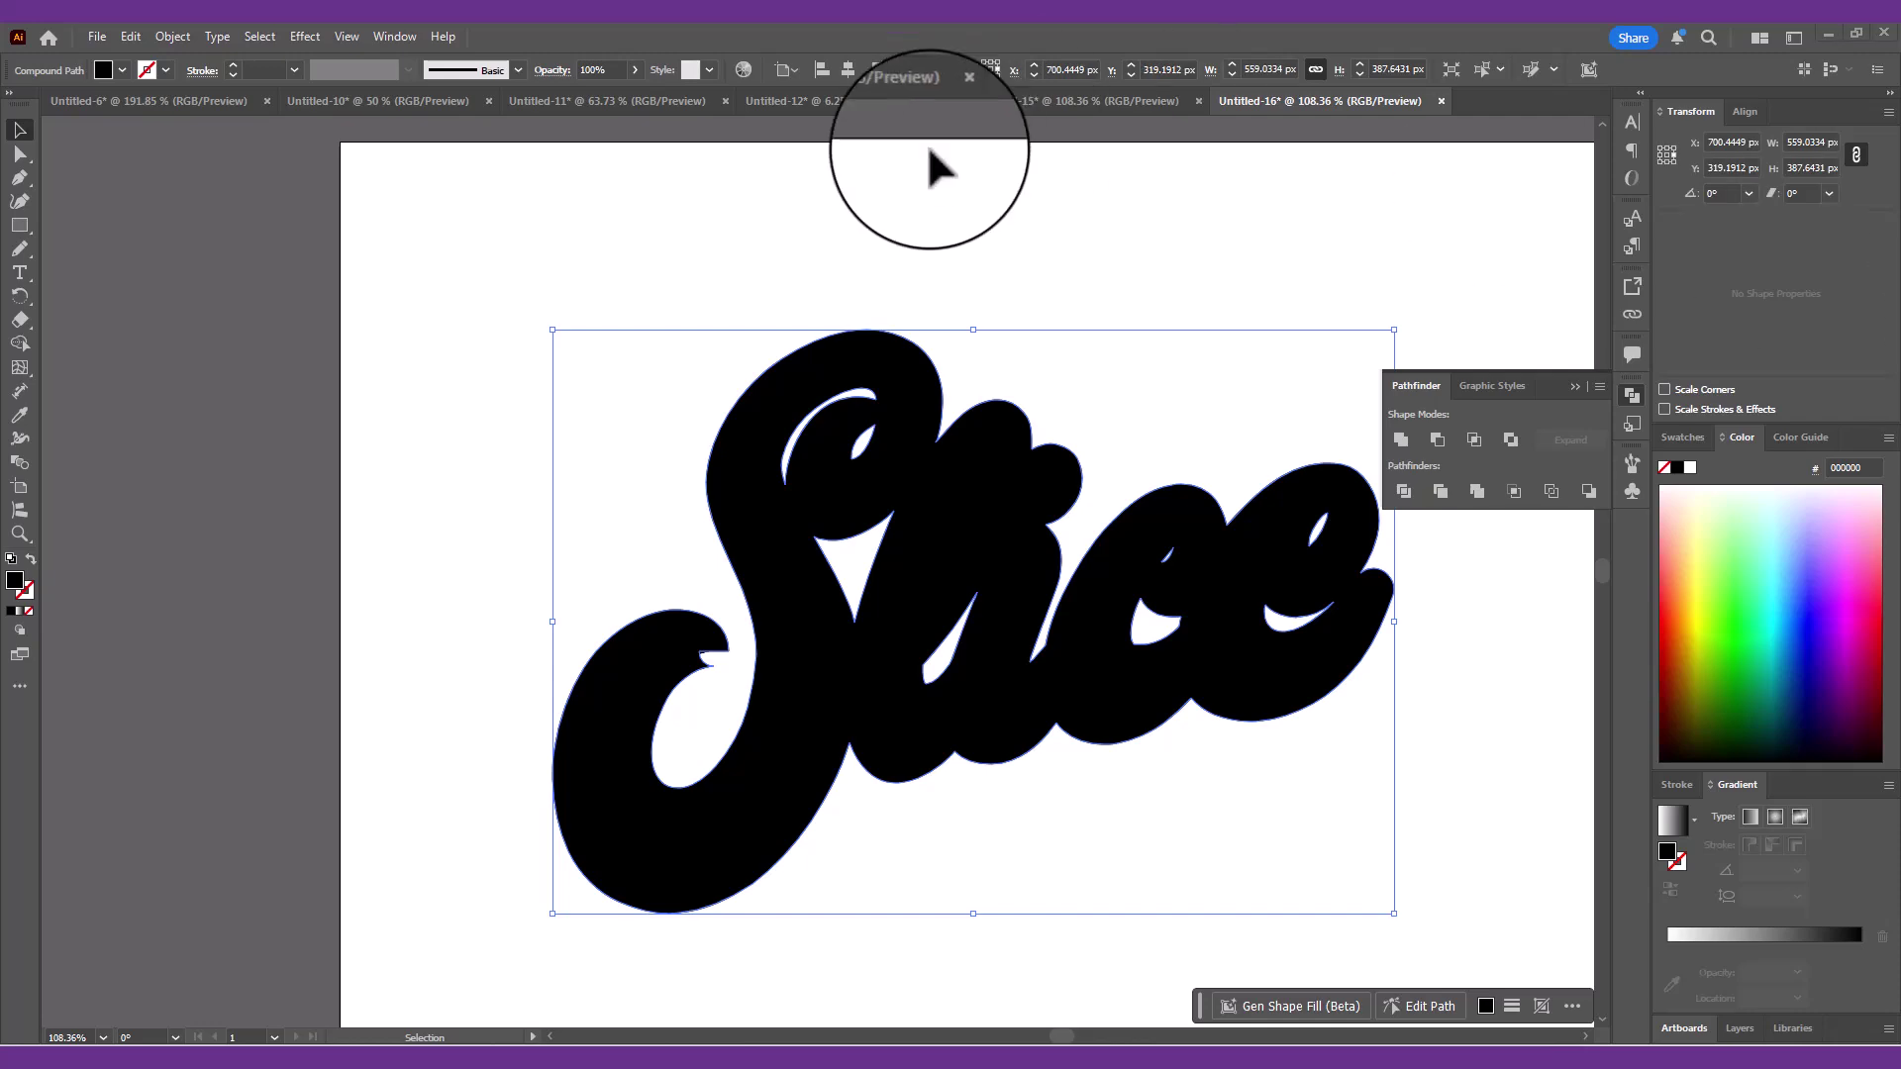
pyautogui.click(217, 37)
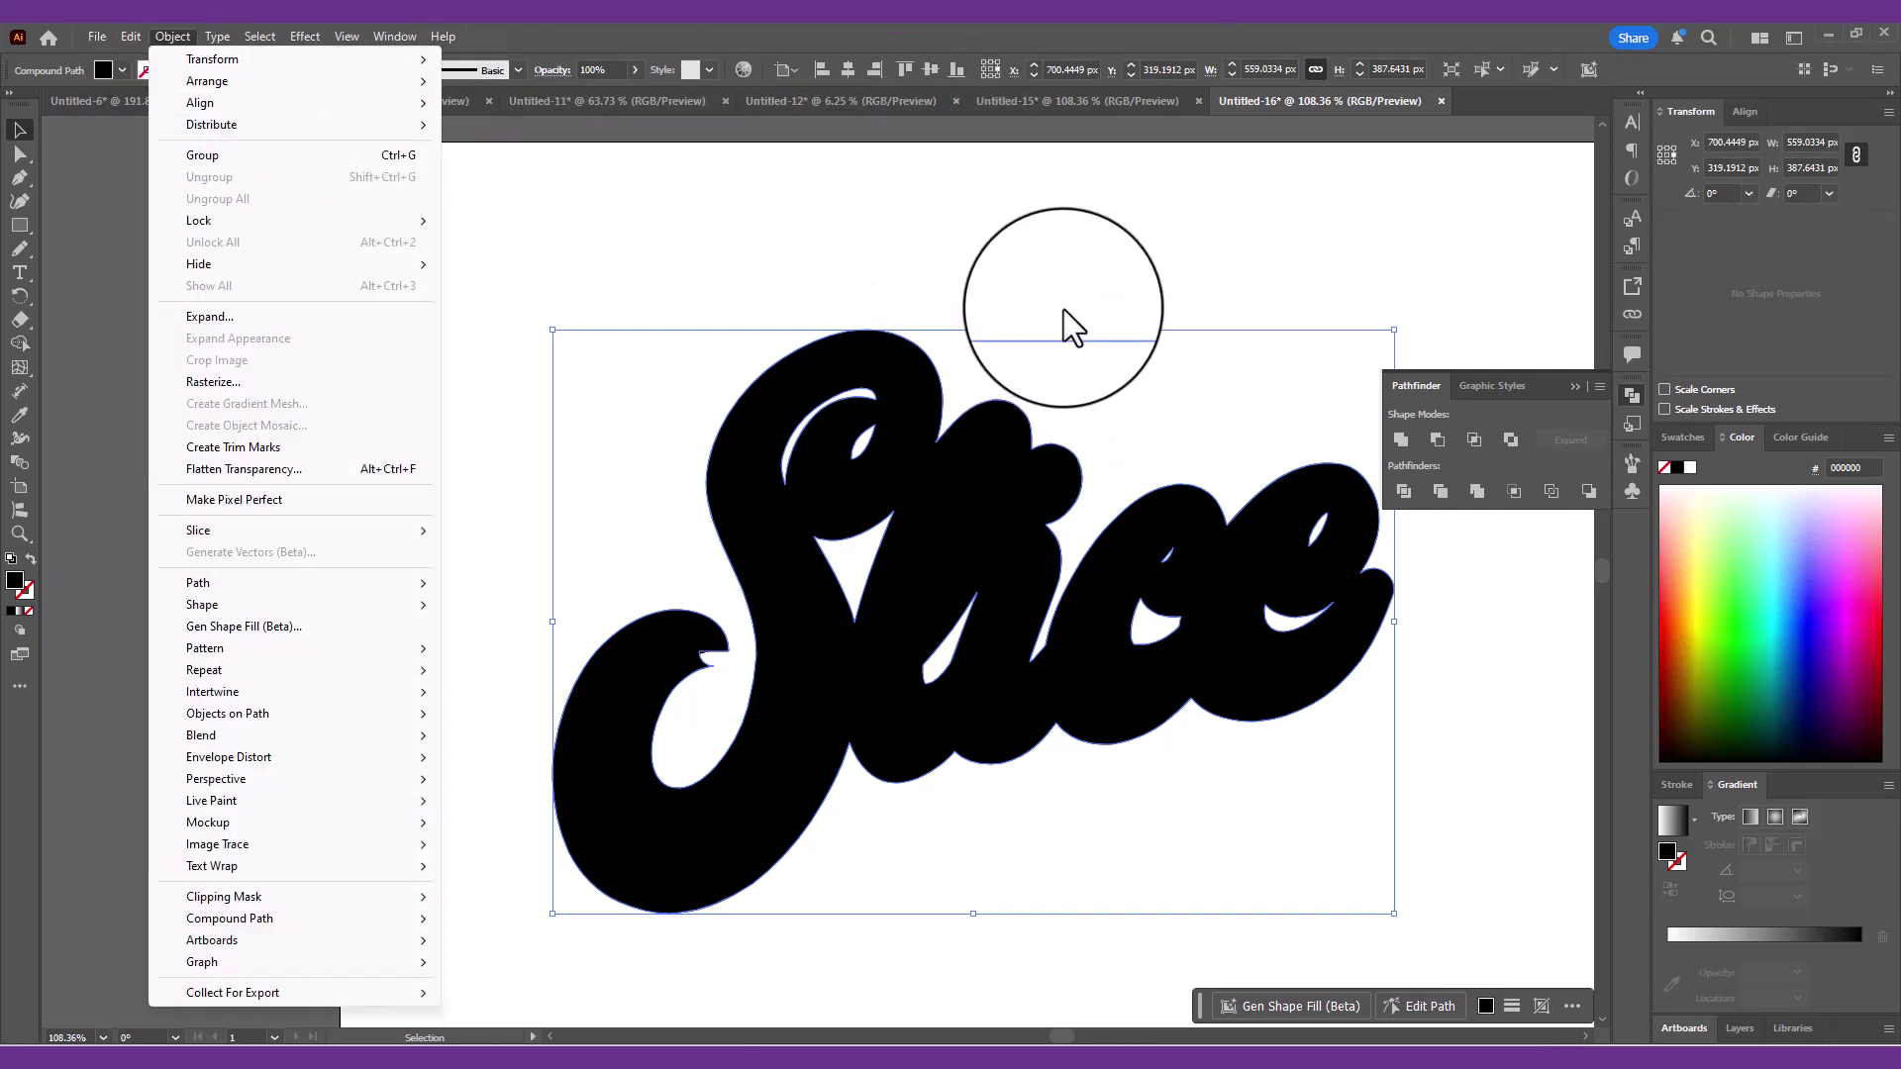
pyautogui.click(1063, 310)
pyautogui.click(861, 333)
pyautogui.click(149, 32)
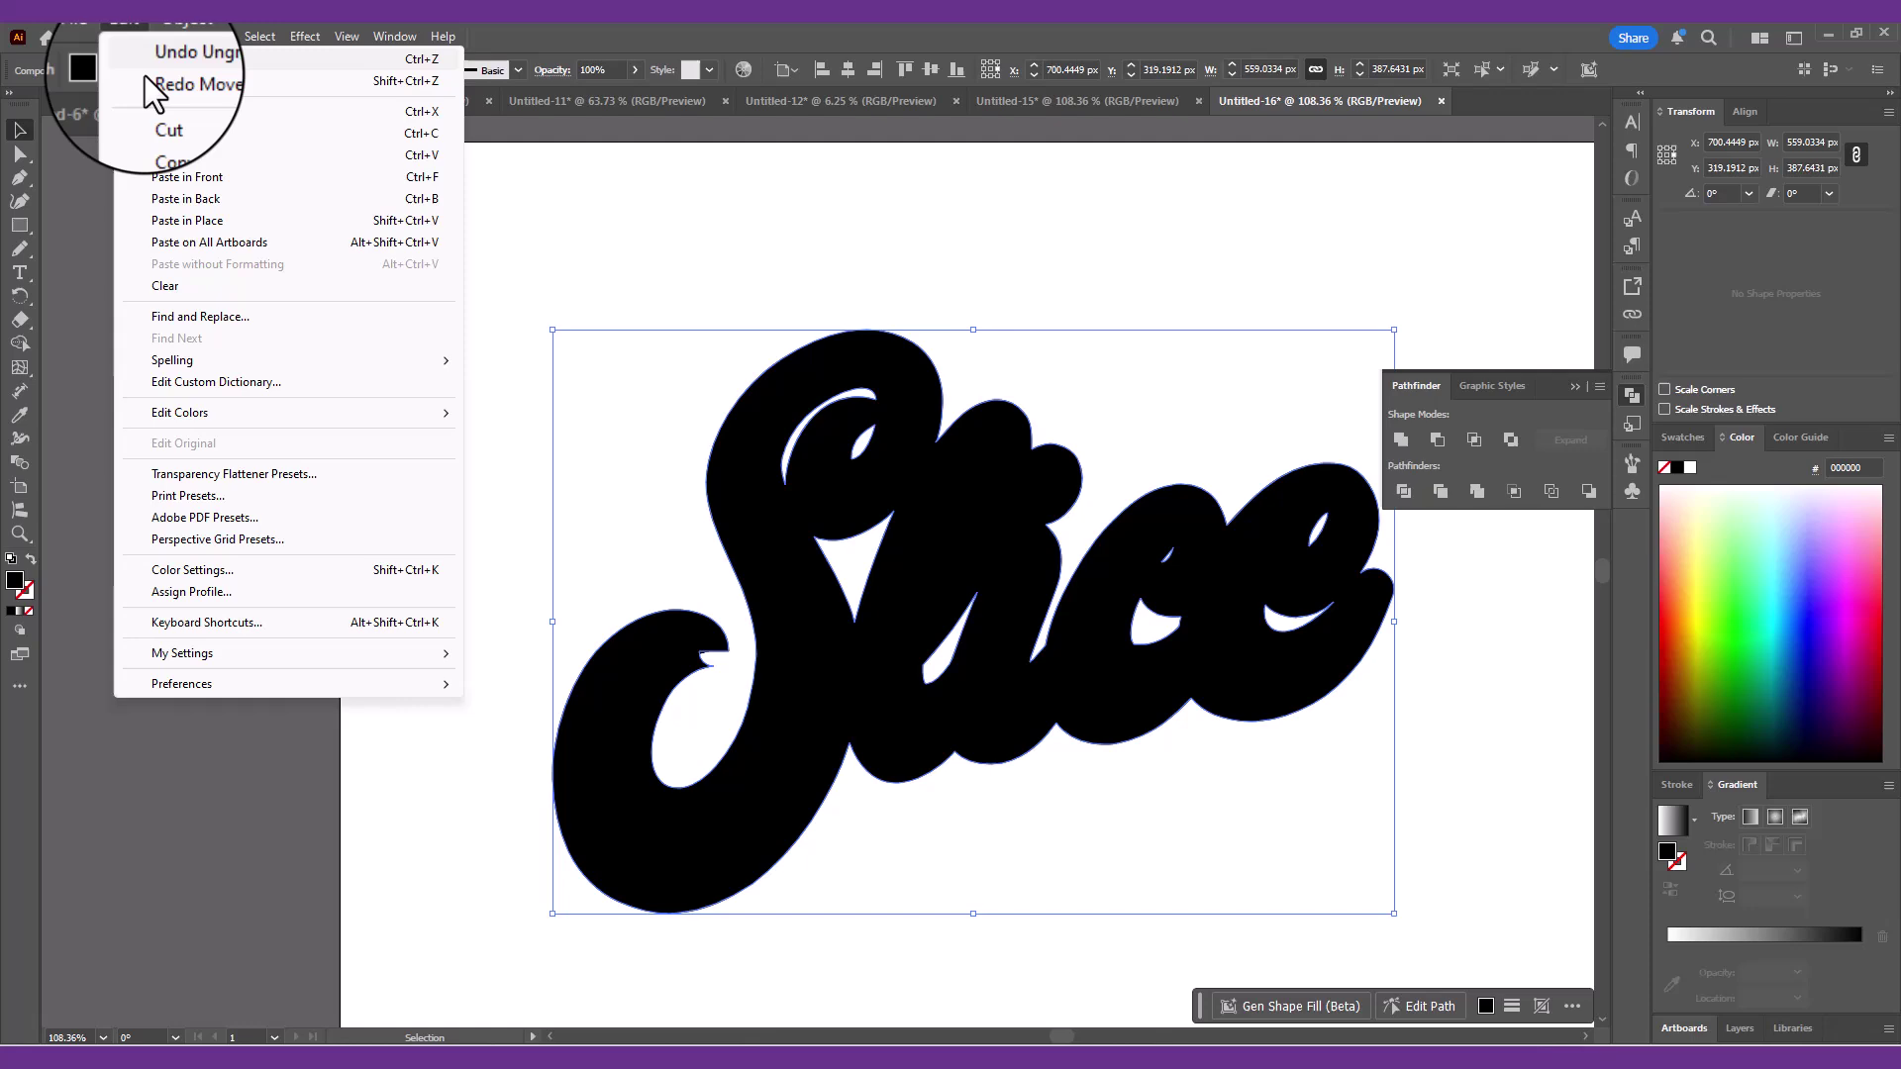
# - Cut the united offset outline and paste it behind the "Slice" lettering
pyautogui.click(171, 111)
pyautogui.click(126, 34)
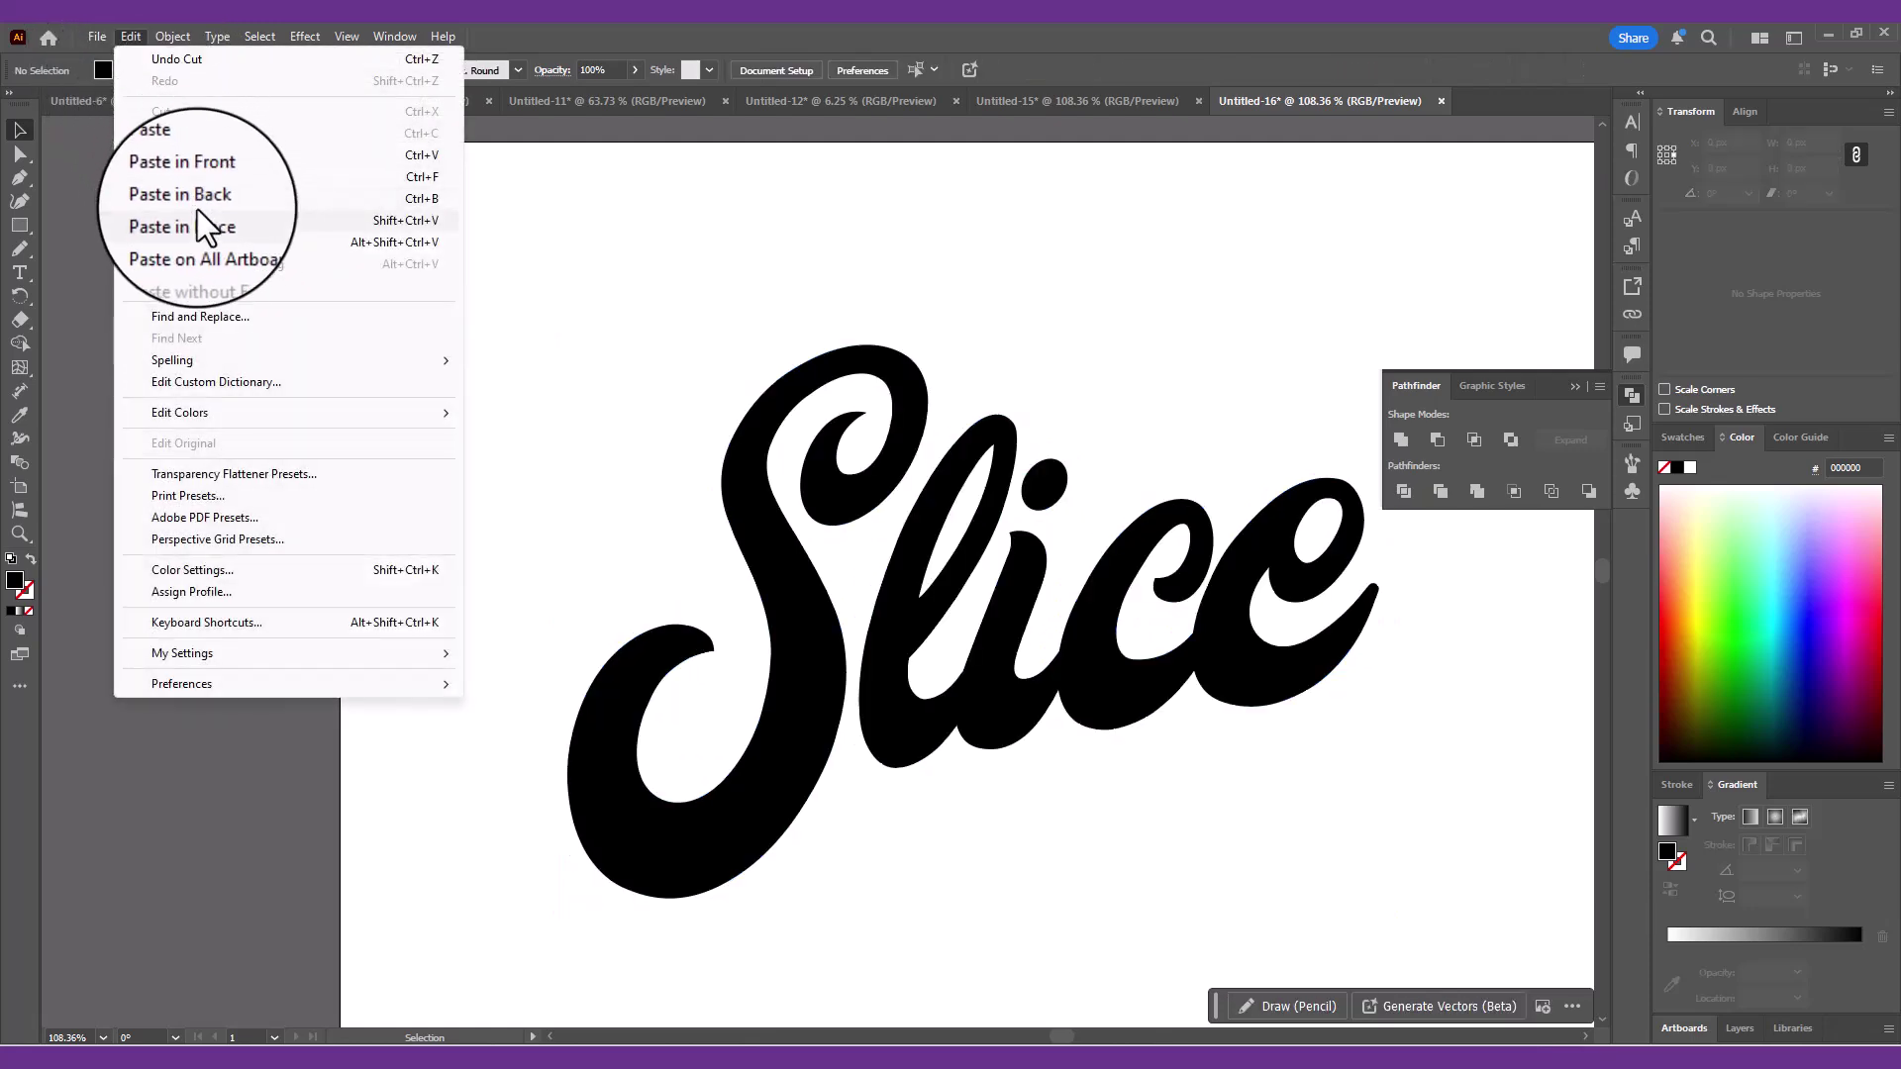
pyautogui.click(230, 202)
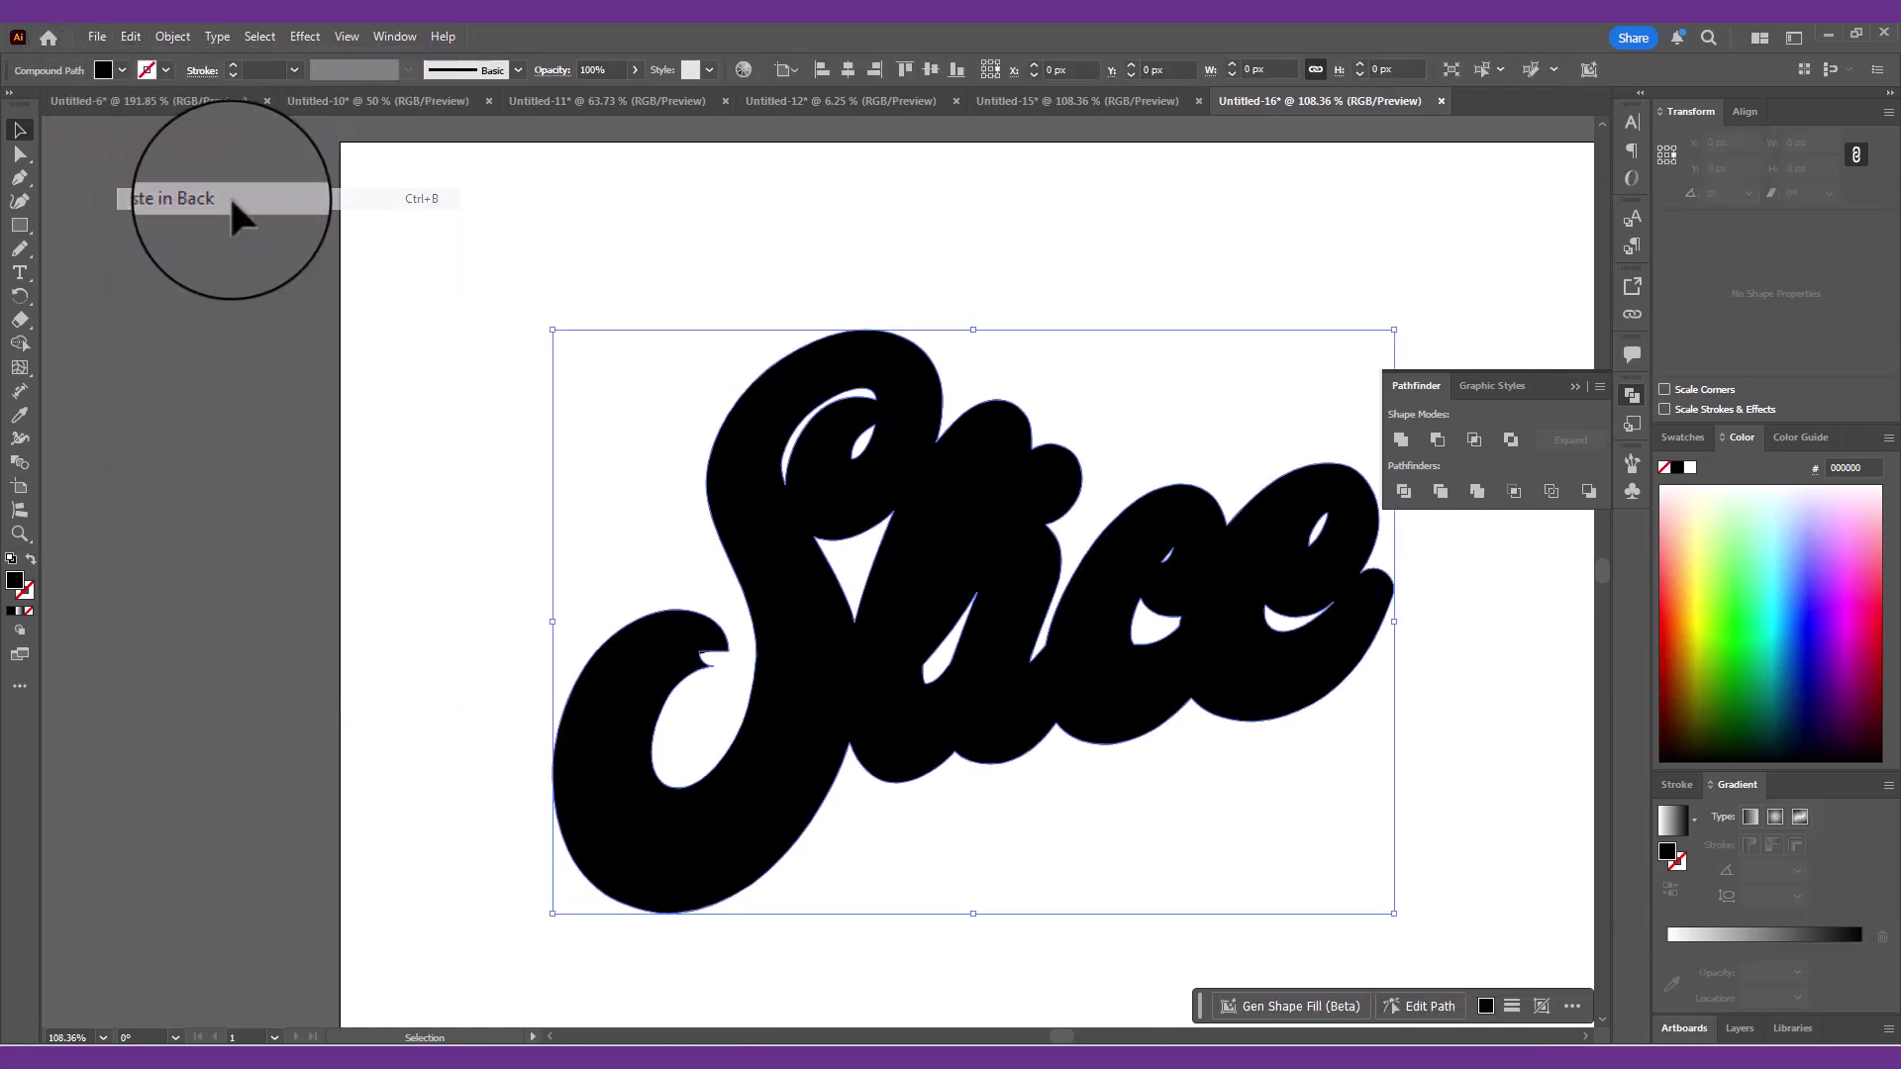
# - Group the inner "Slice" letter shapes and fill the group with white
pyautogui.click(851, 277)
pyautogui.click(926, 384)
pyautogui.keyDown('shift'); pyautogui.click(980, 451); pyautogui.keyUp('shift')
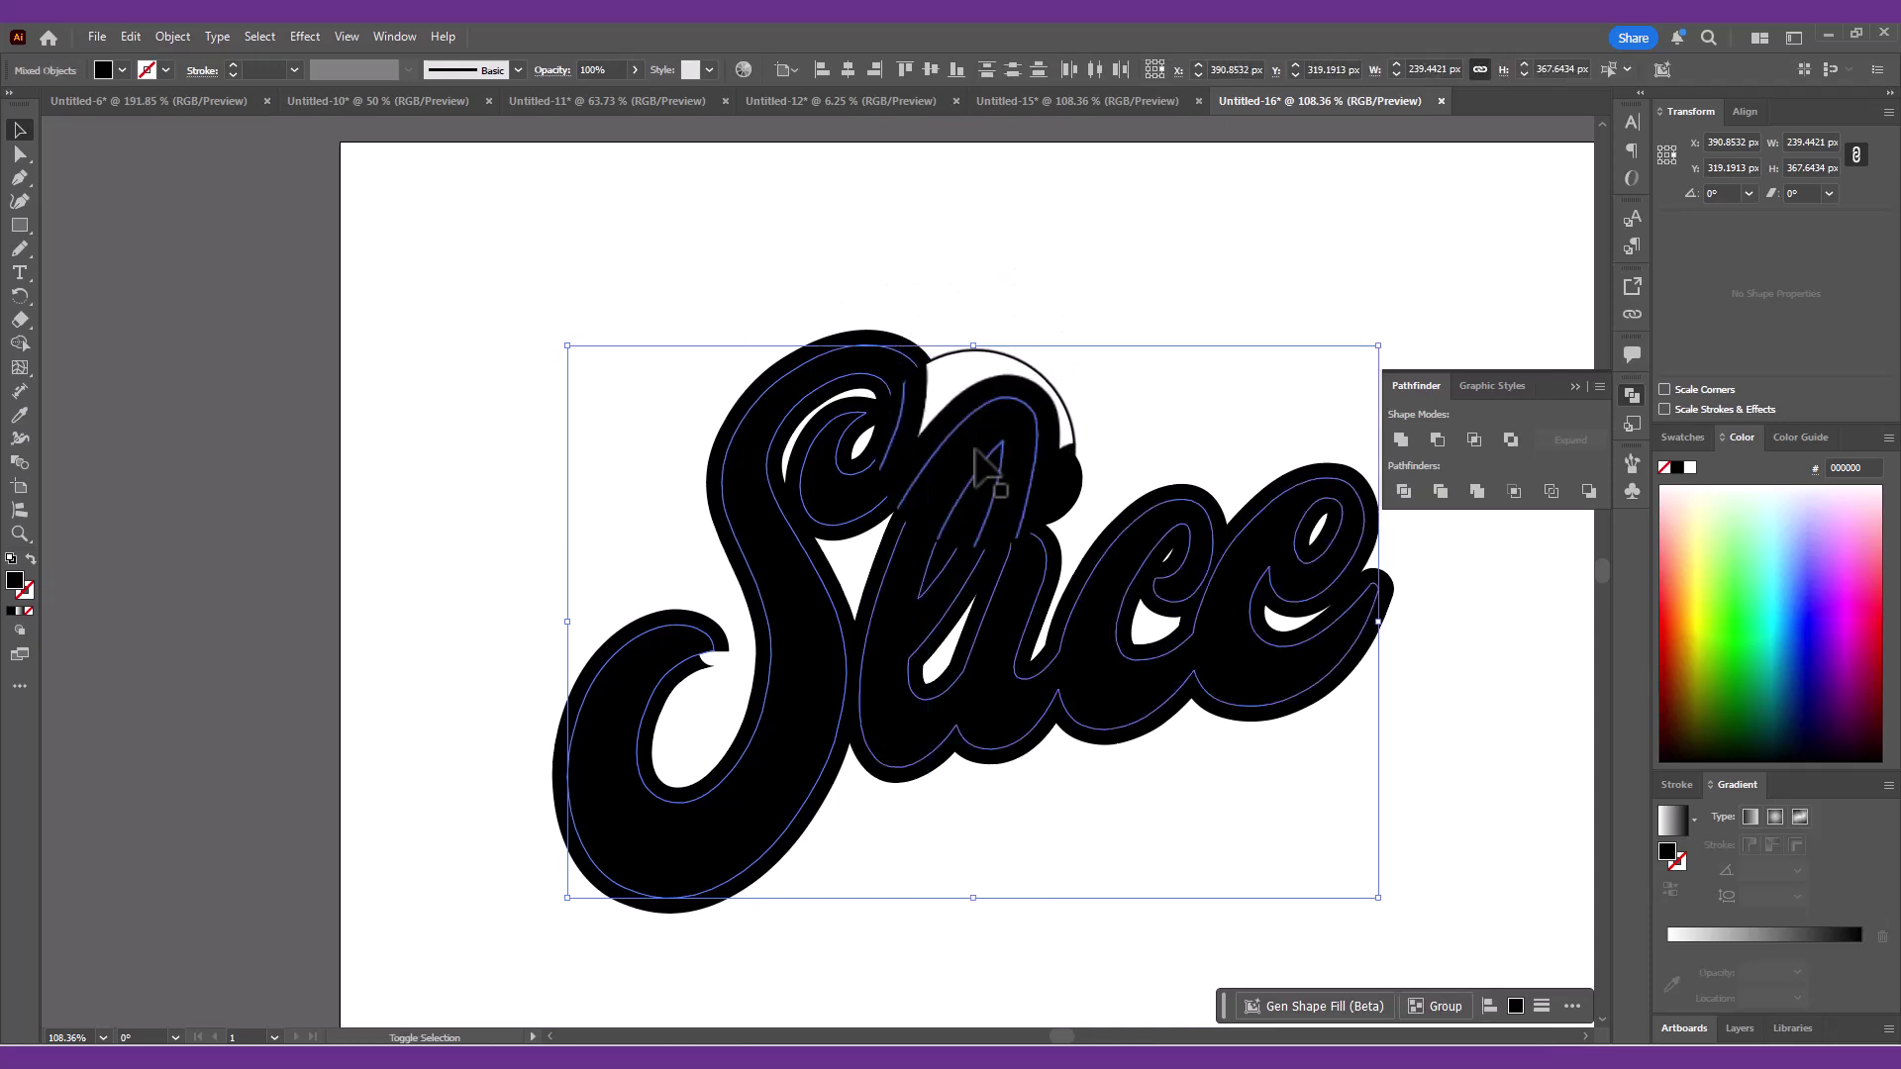
pyautogui.hotkey('ctrl', 'g')
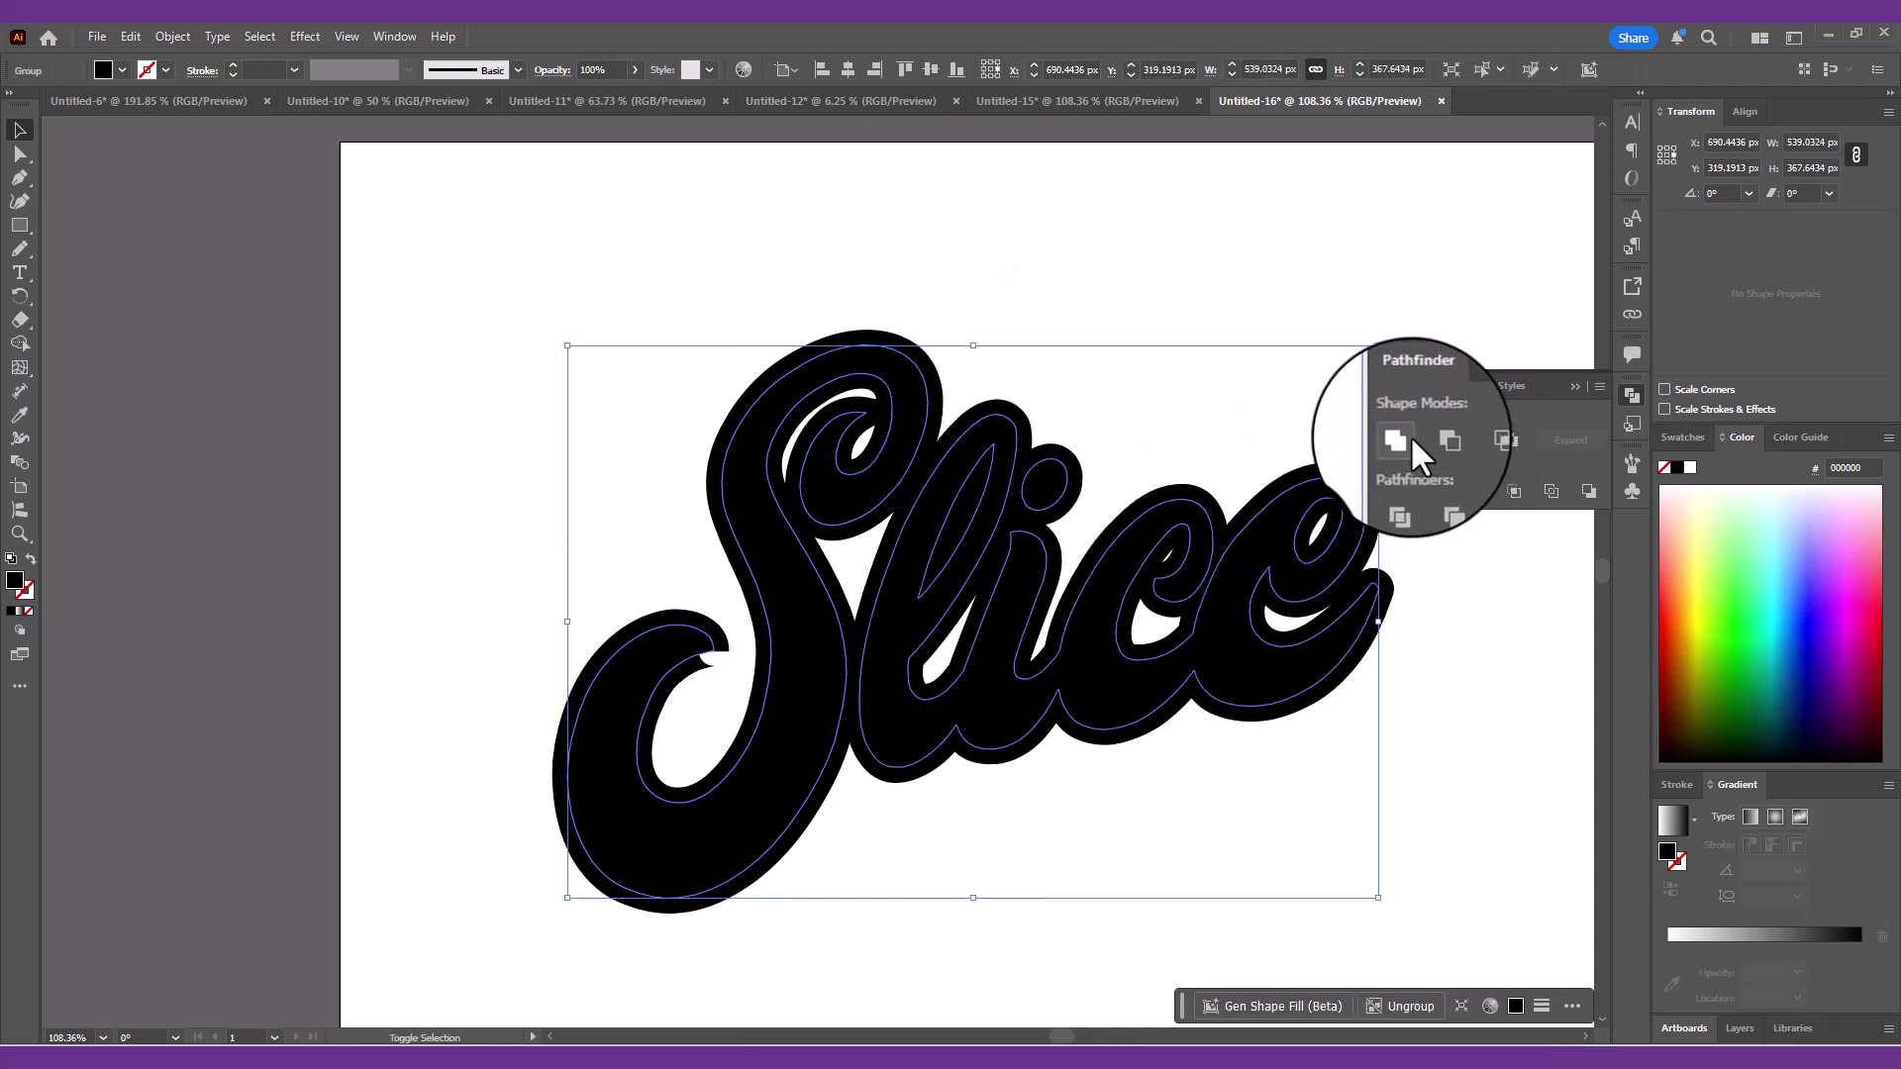
pyautogui.click(122, 71)
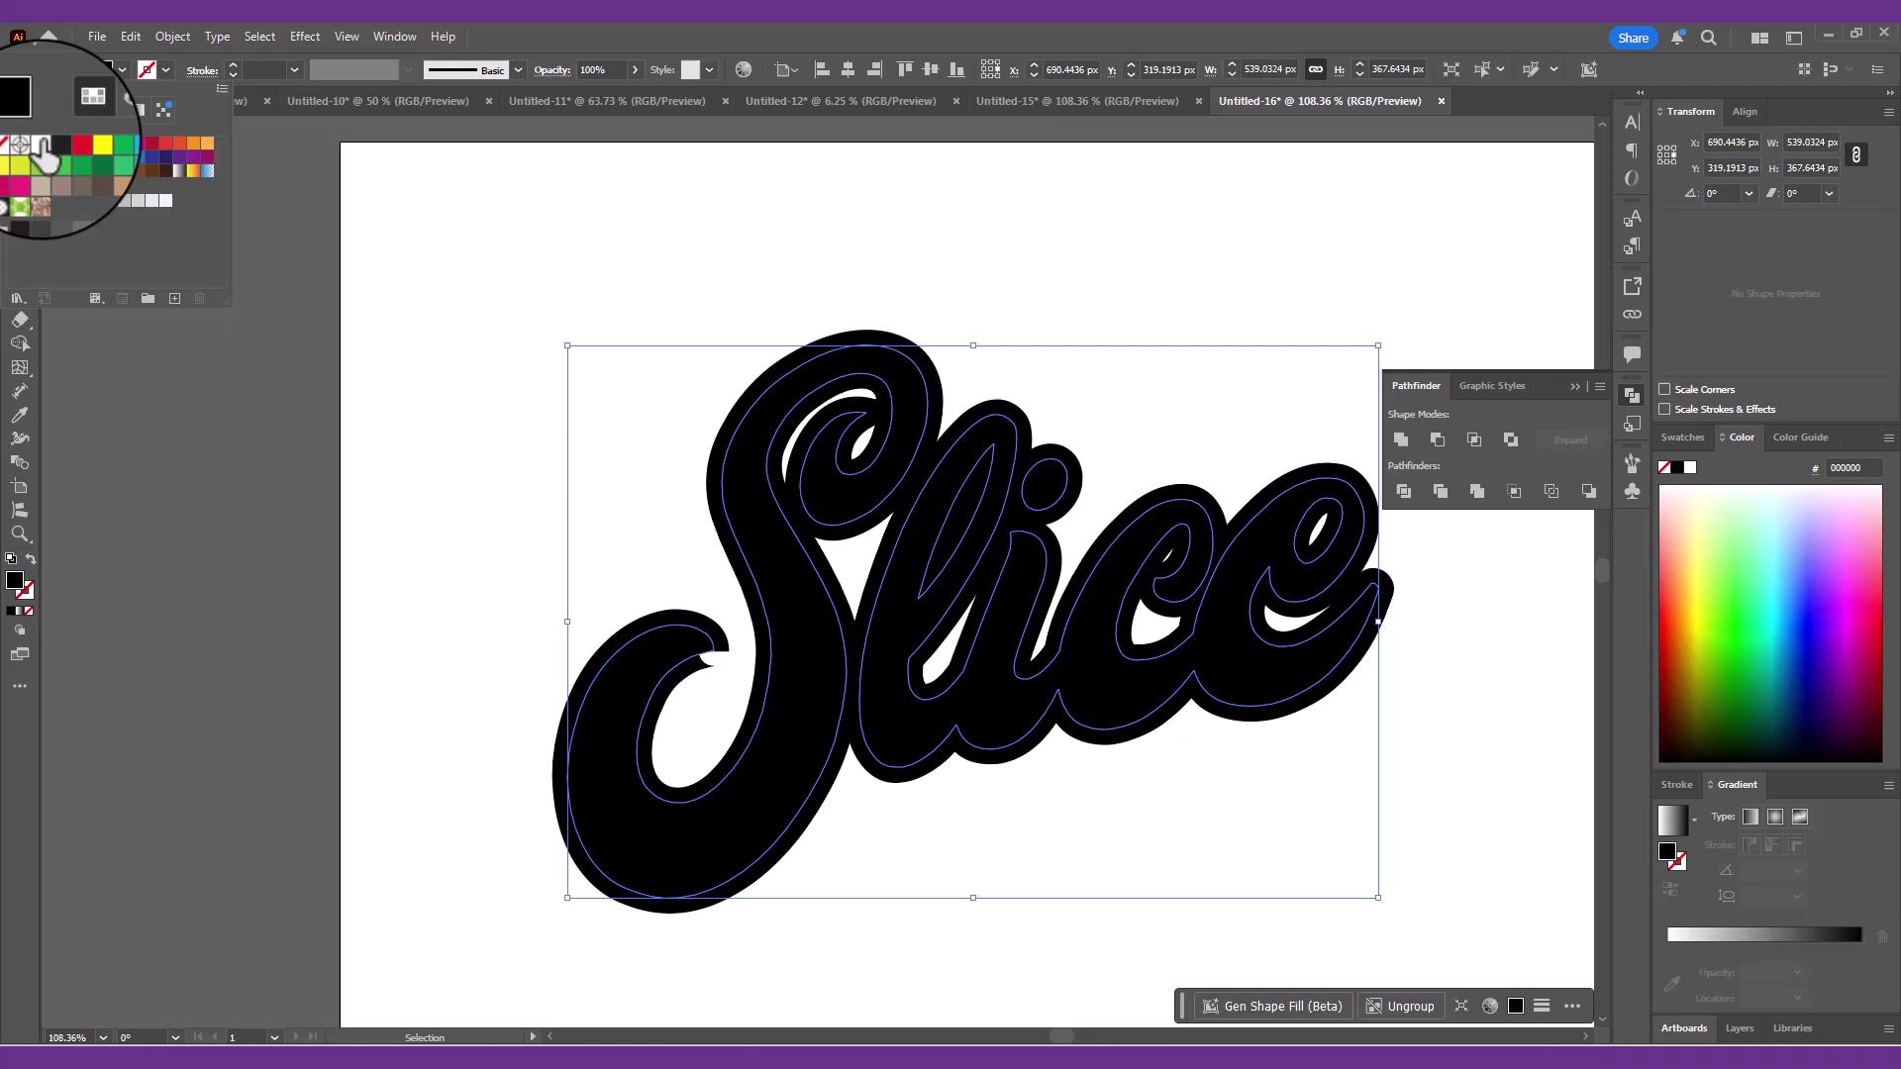
pyautogui.click(43, 144)
# - Duplicate the black offset outline in place behind the original
pyautogui.click(996, 407)
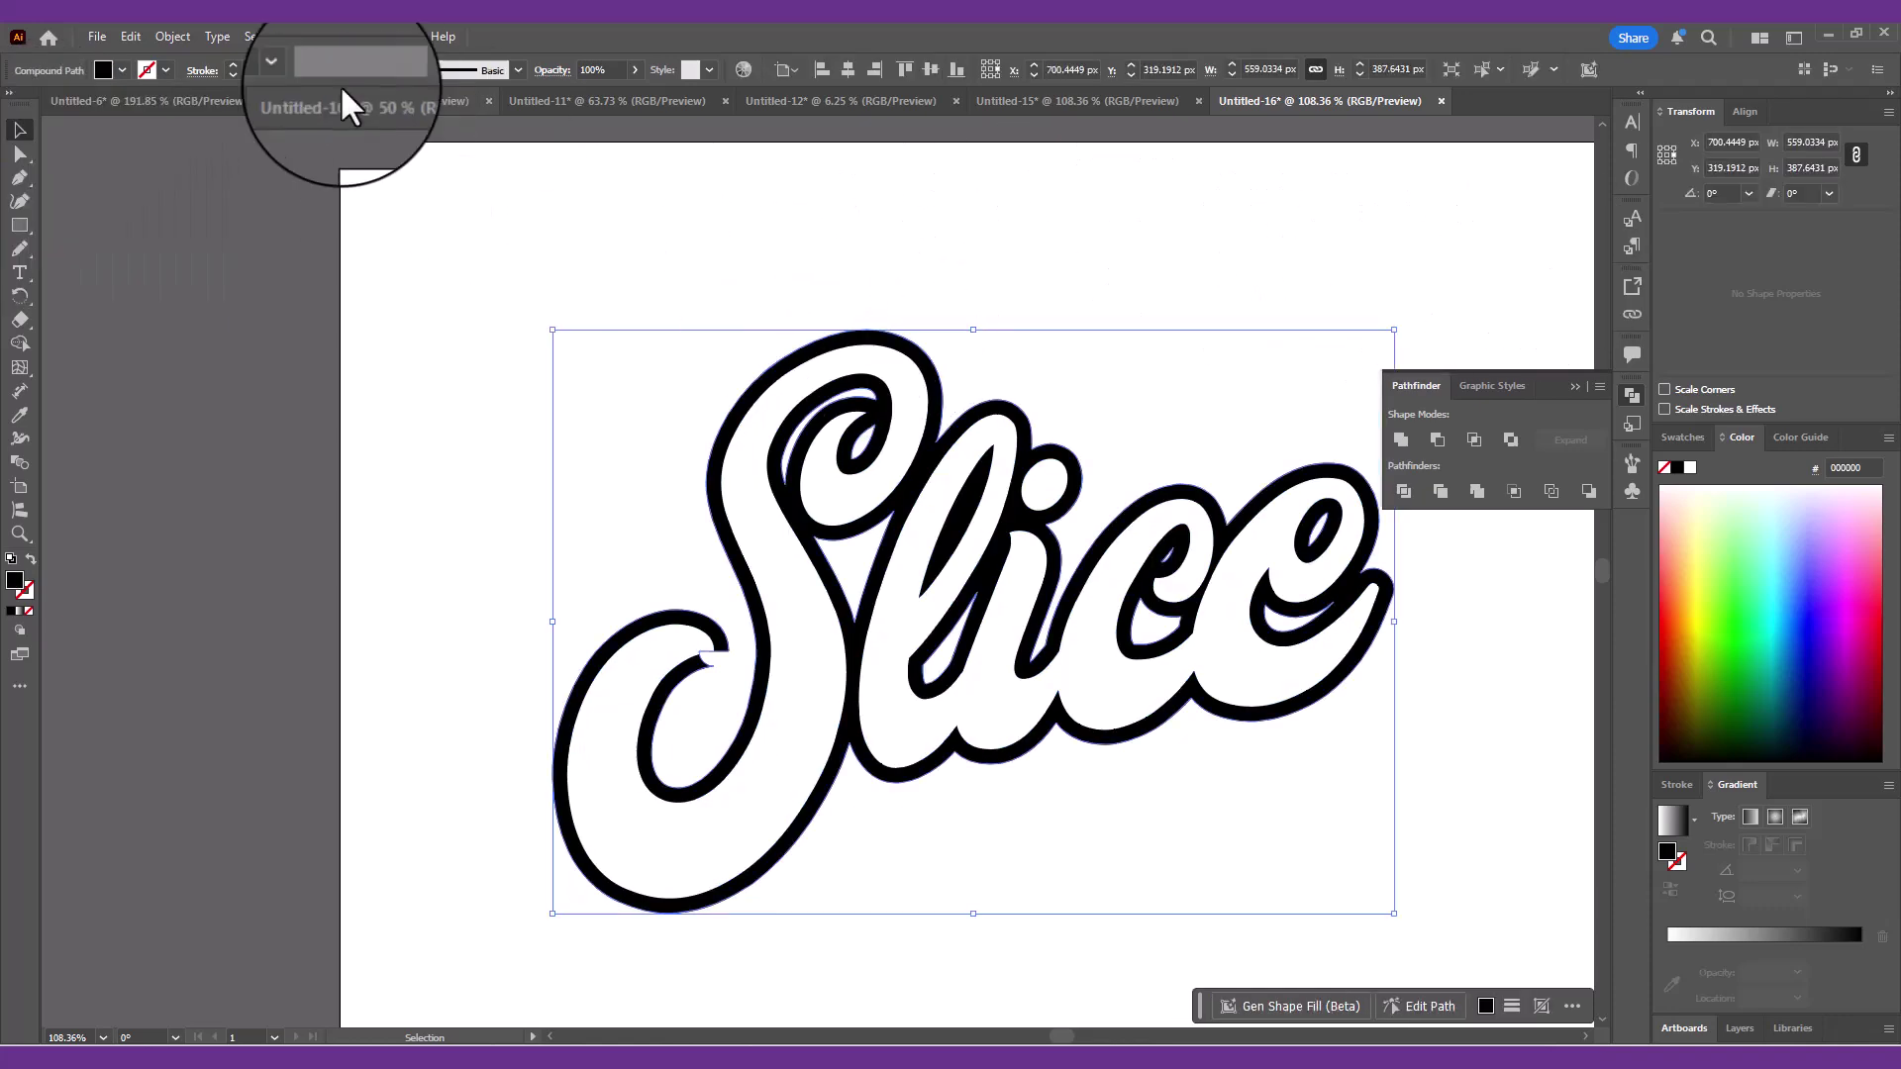
pyautogui.click(129, 36)
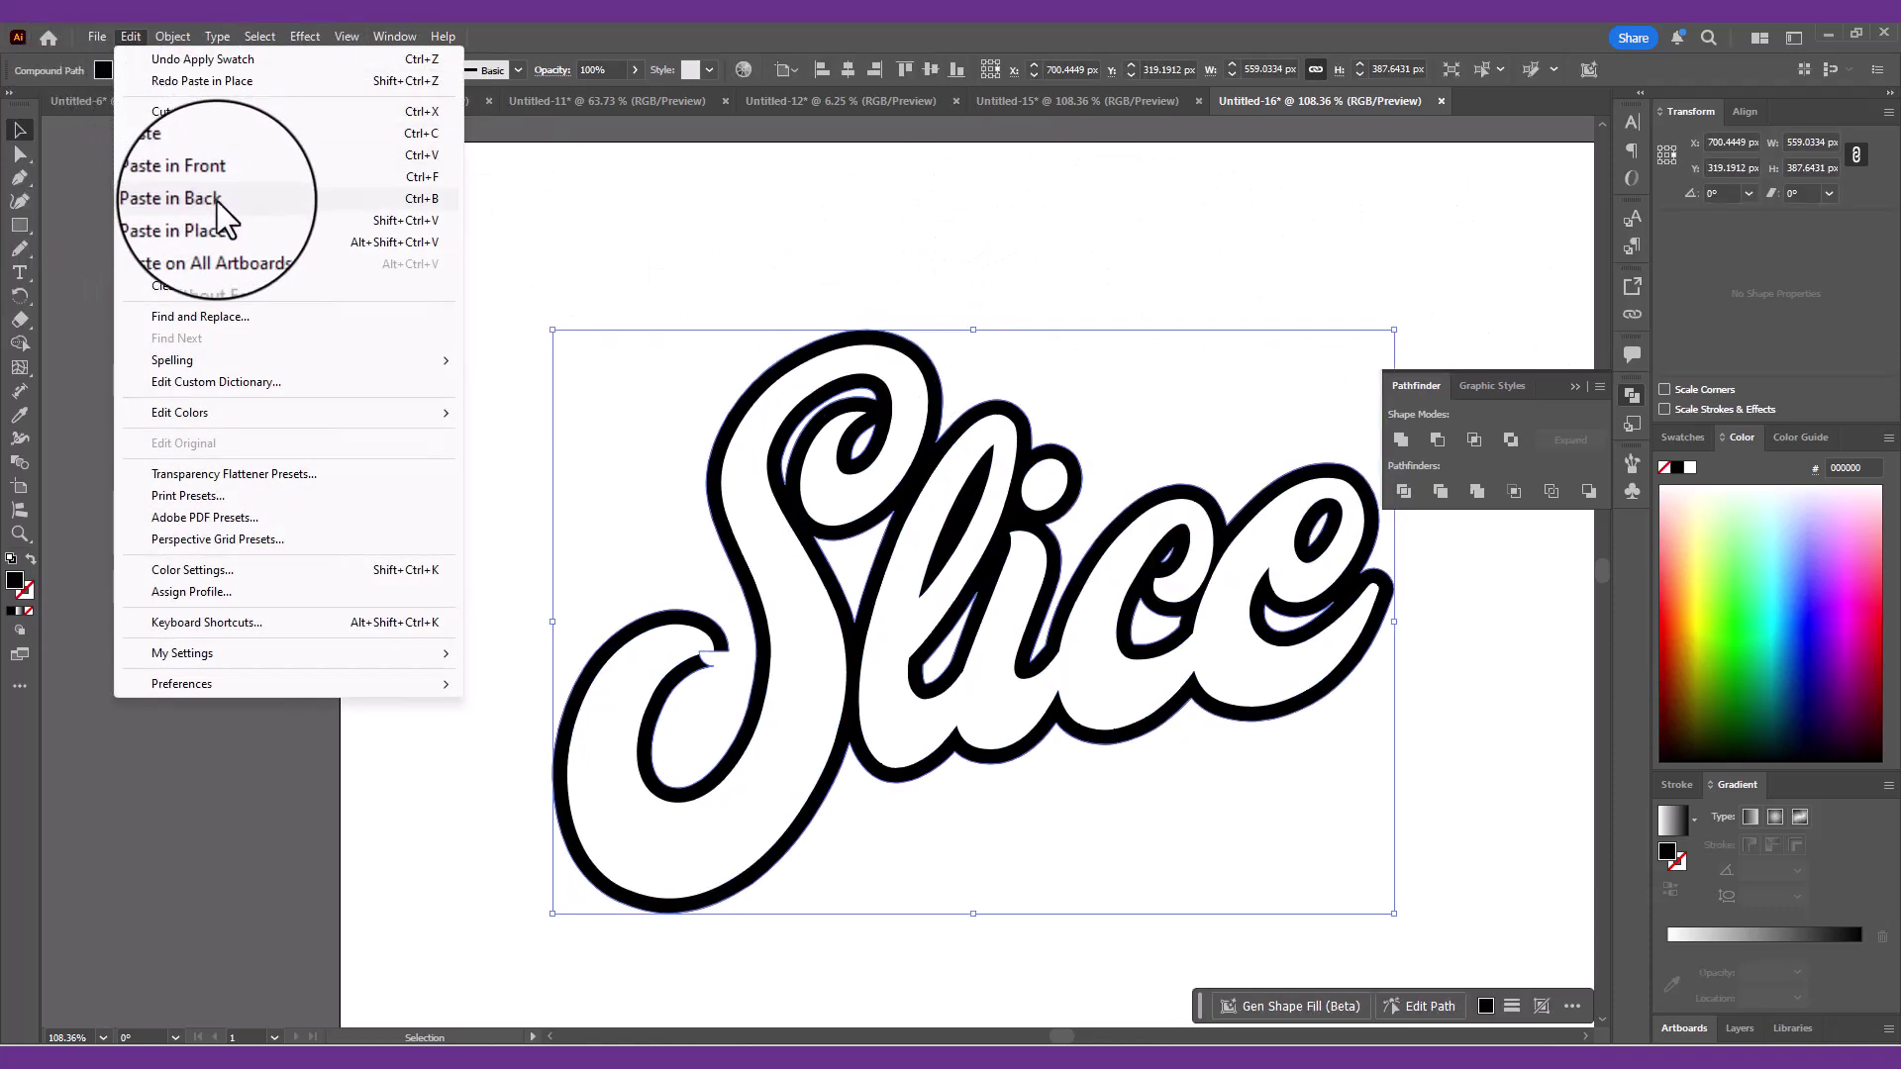
pyautogui.click(188, 198)
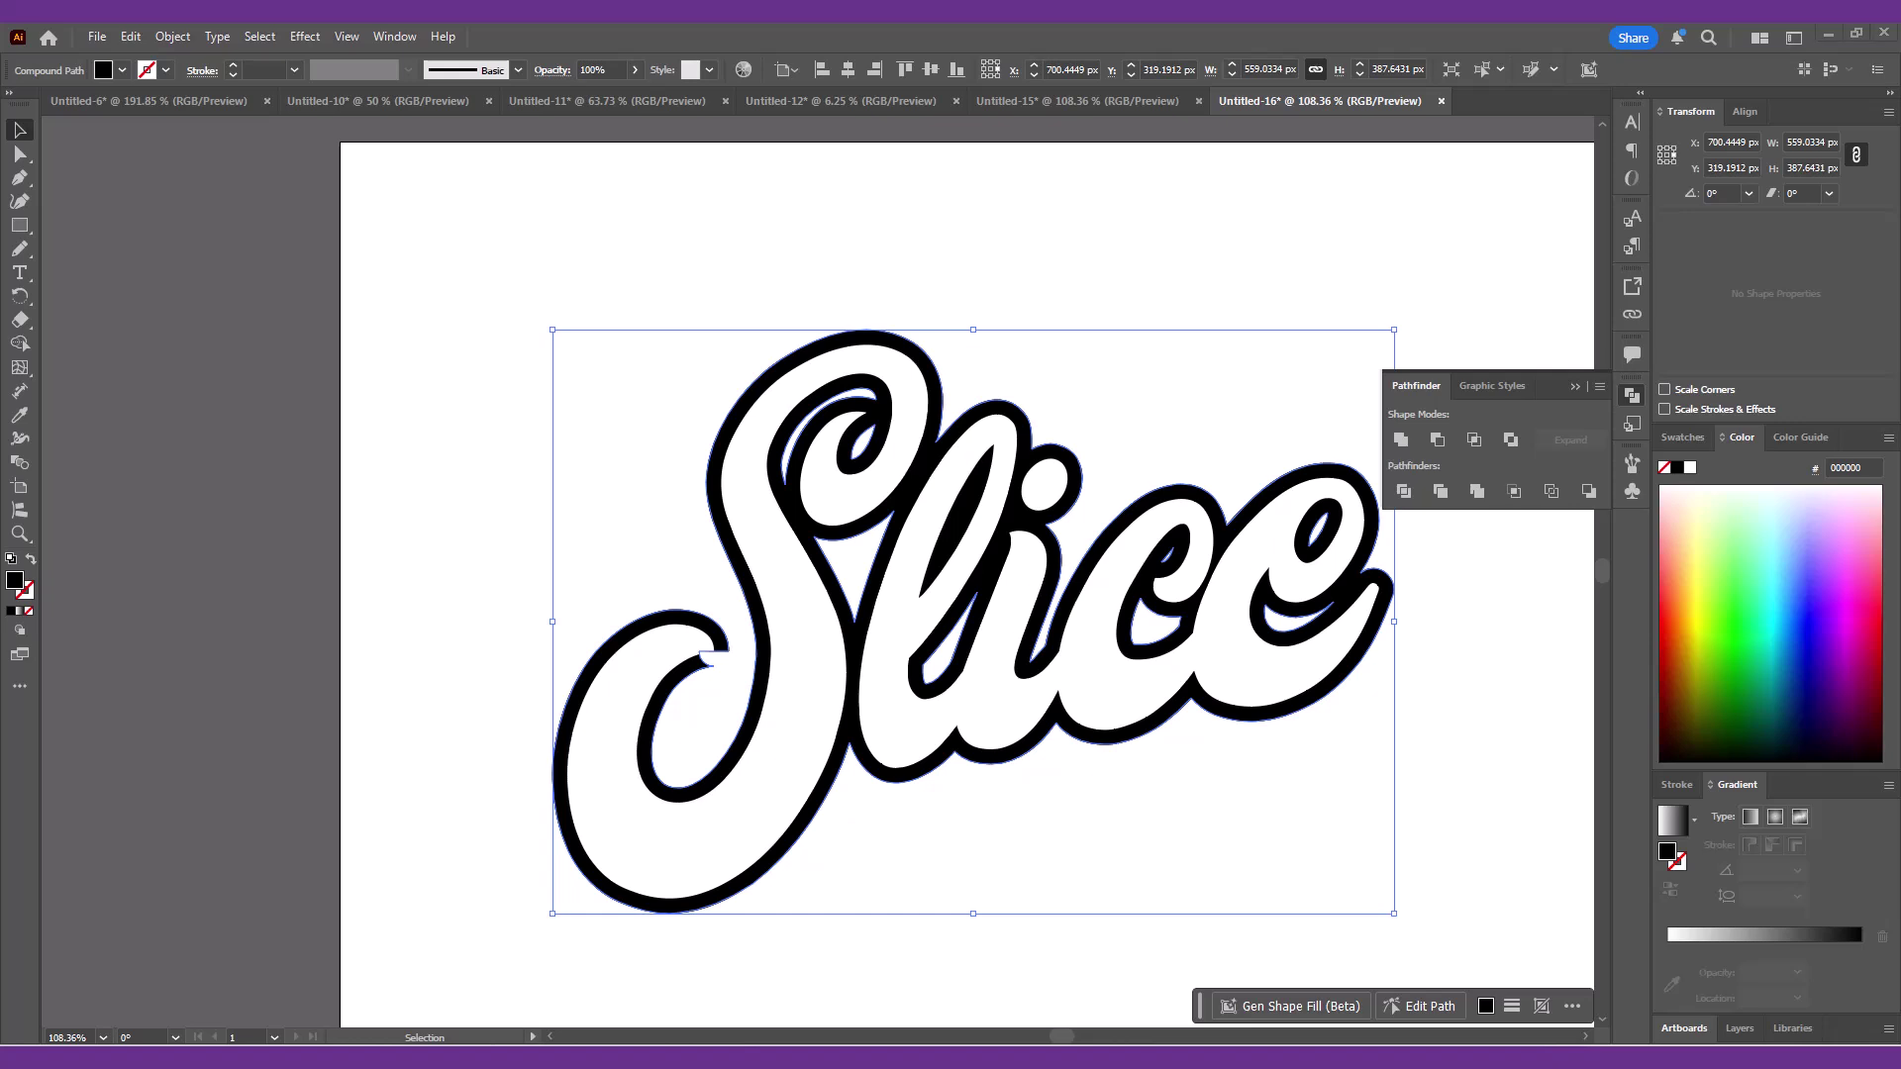
# - Nudge the rear outline copy 37 px to the right and 27 px down to set the shadow's depth
pyautogui.press('Right')
pyautogui.press('Right')
pyautogui.press('Right')
pyautogui.press('Right')
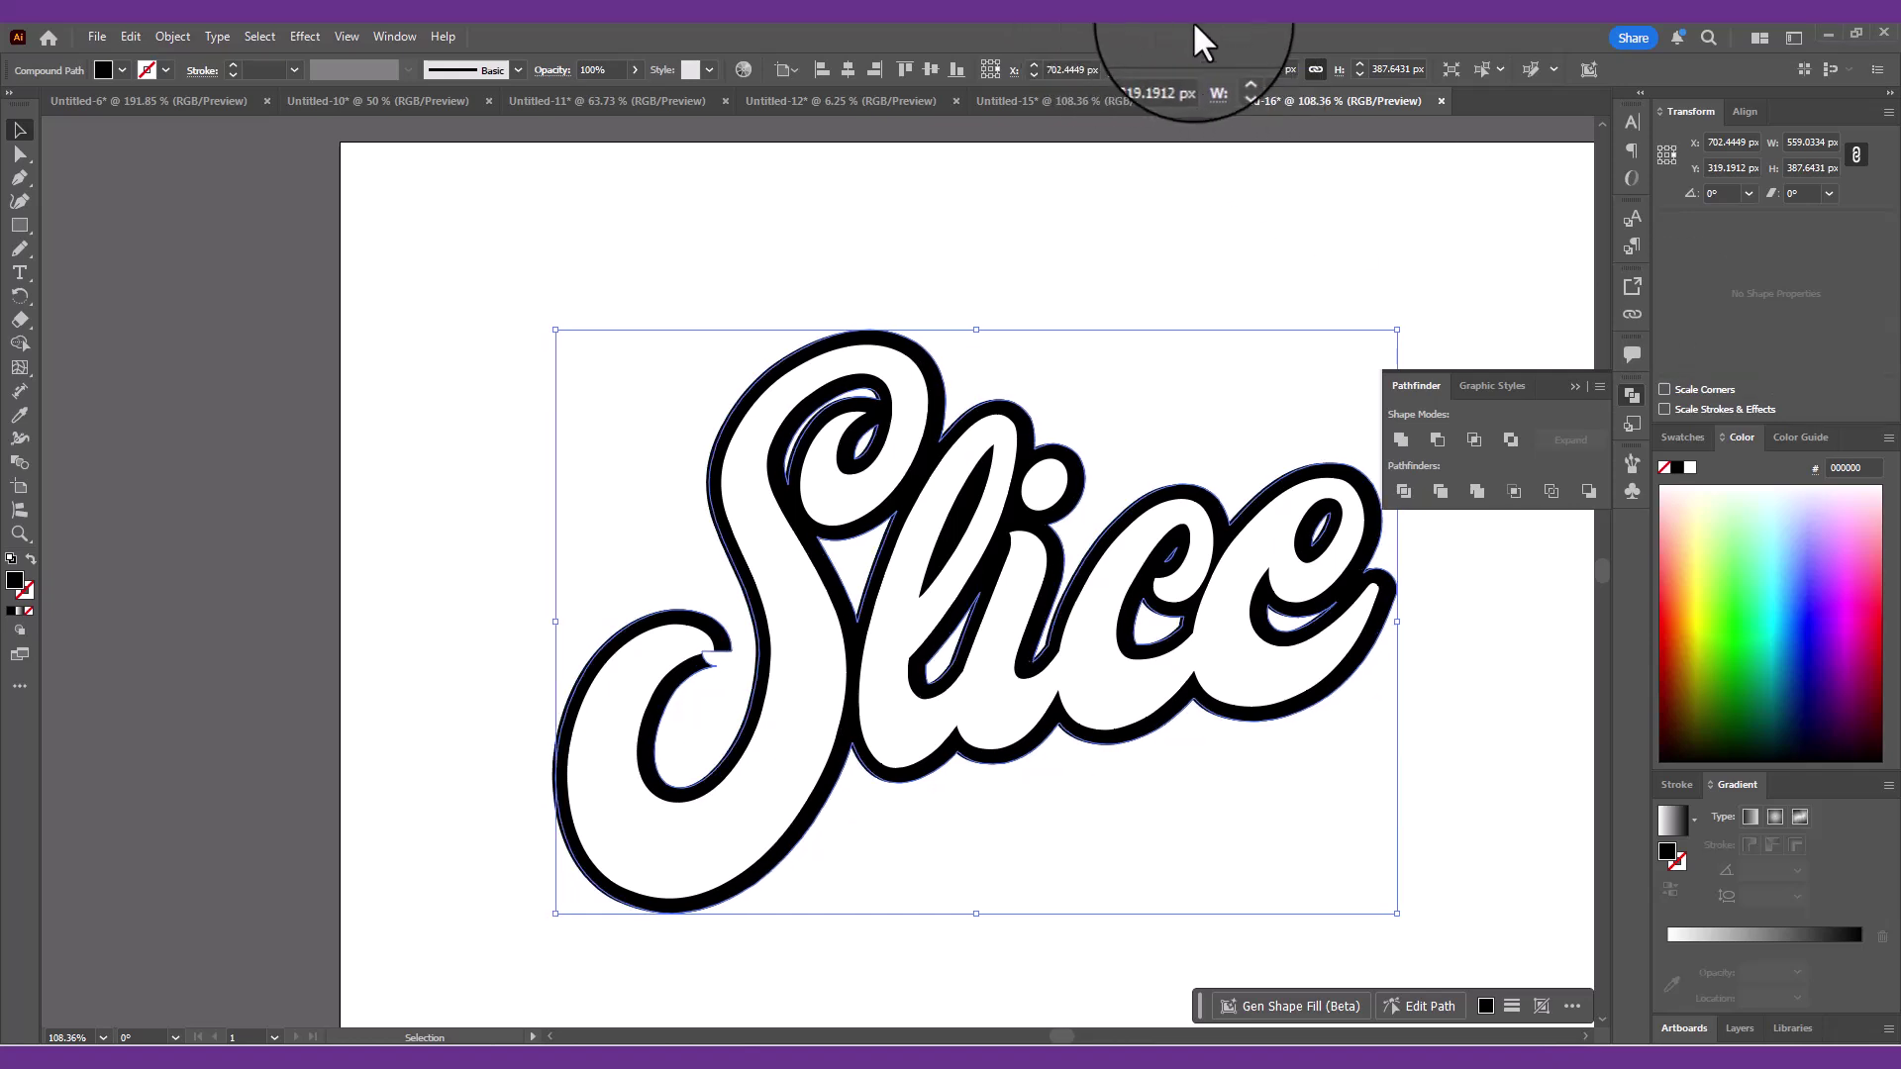
pyautogui.press('Down')
pyautogui.press('Down')
pyautogui.press('Down')
pyautogui.press('Right')
pyautogui.press('Right')
pyautogui.press('Right')
pyautogui.press('Right')
pyautogui.press('Right')
pyautogui.press('Right')
pyautogui.press('Right')
pyautogui.press('Right')
pyautogui.press('Right')
pyautogui.press('Right')
pyautogui.press('Right')
pyautogui.press('Right')
pyautogui.press('Right')
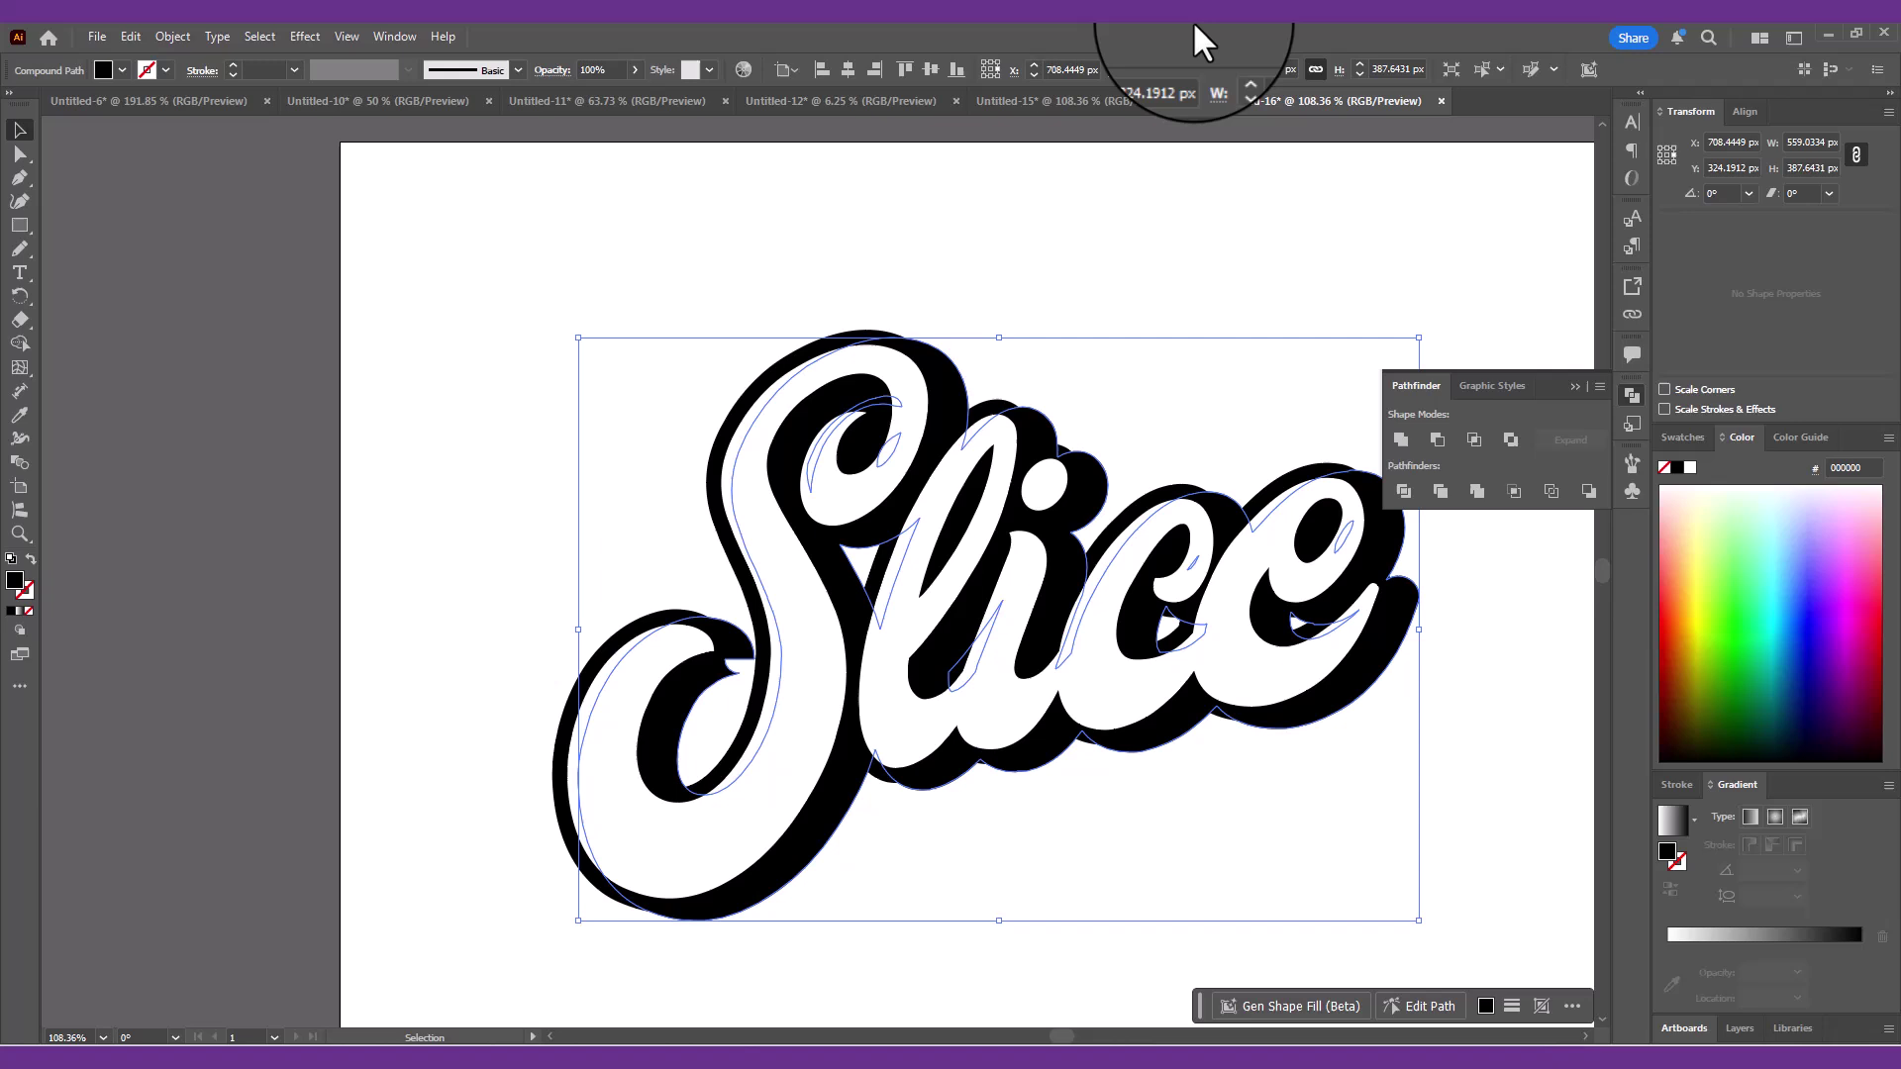
pyautogui.press('Down')
pyautogui.press('Down')
pyautogui.press('Down')
pyautogui.press('Down')
pyautogui.press('Down')
pyautogui.press('Down')
pyautogui.press('Down')
pyautogui.press('Down')
pyautogui.press('Down')
pyautogui.press('Down')
pyautogui.press('Right')
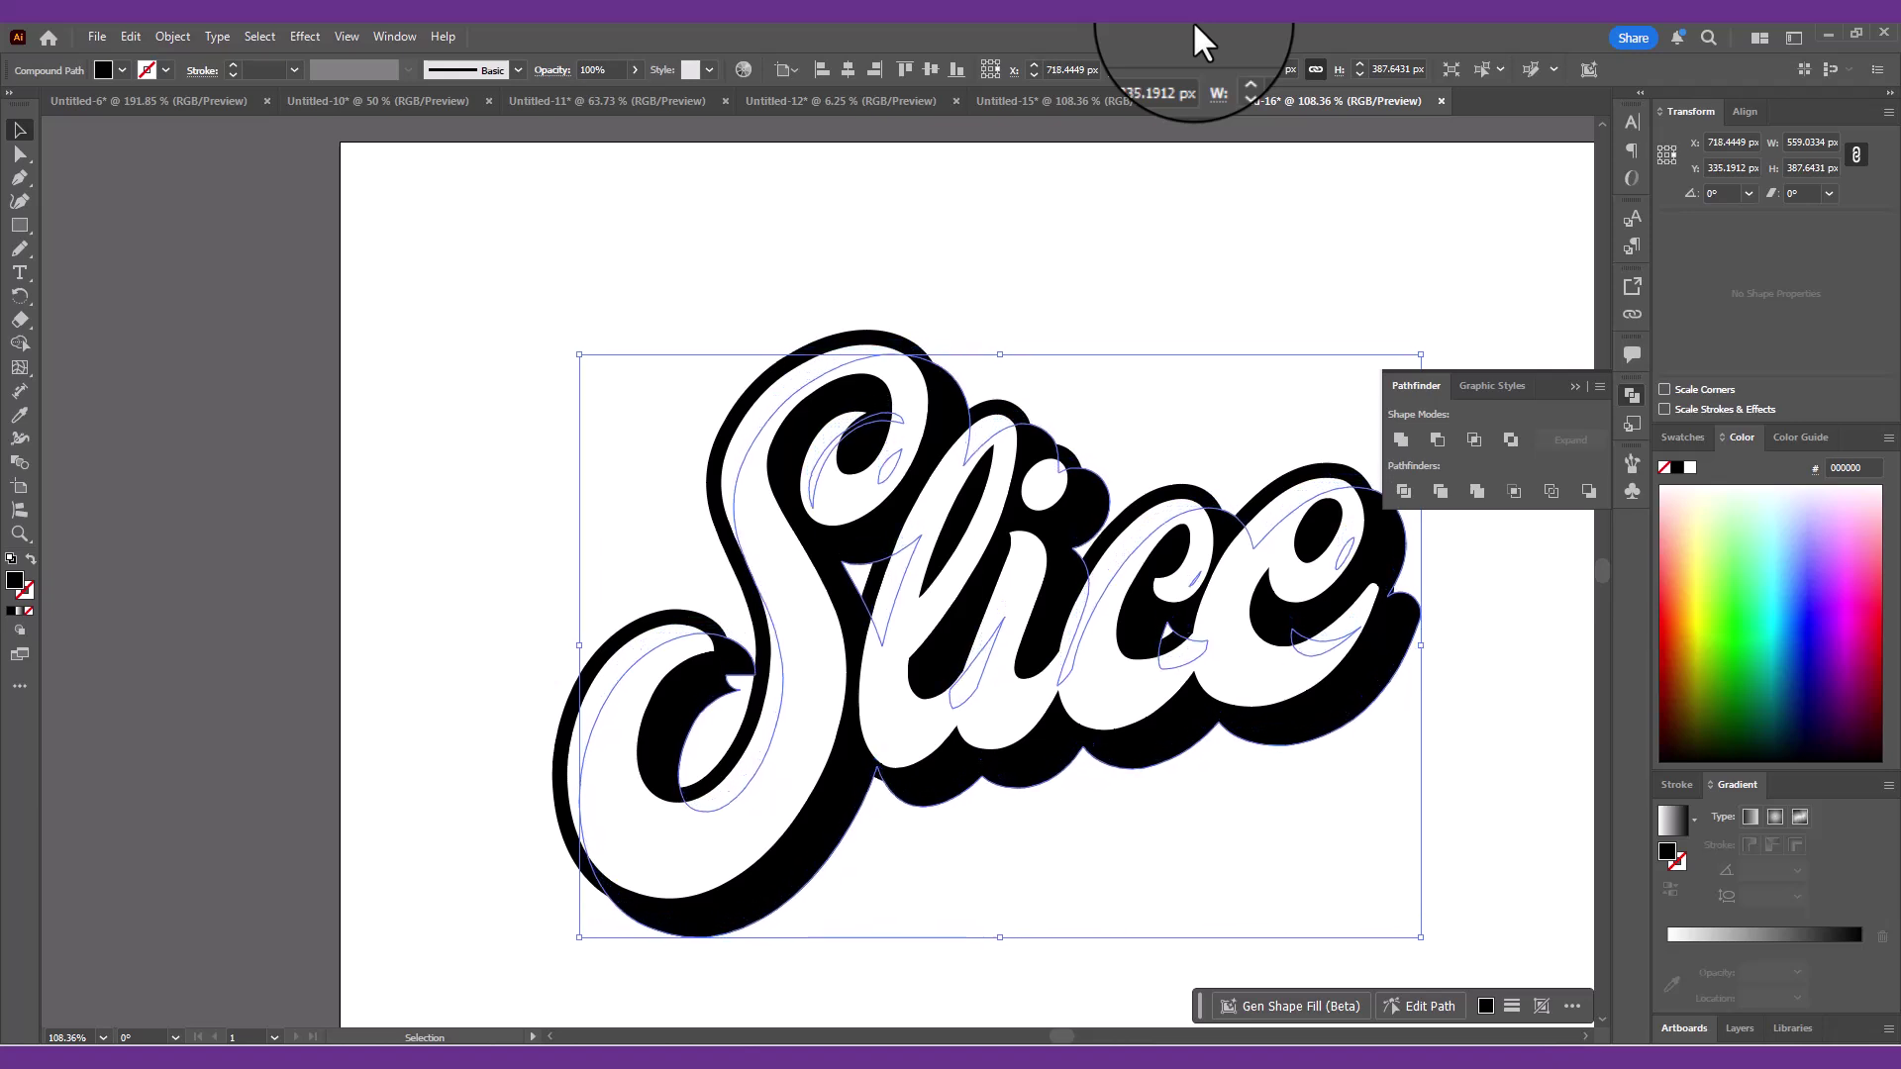
pyautogui.press('Down')
pyautogui.press('Down')
pyautogui.press('Down')
pyautogui.press('Down')
pyautogui.press('Down')
pyautogui.press('Down')
pyautogui.press('Down')
pyautogui.press('Down')
pyautogui.press('Down')
pyautogui.press('Right')
pyautogui.press('Right')
pyautogui.press('Right')
pyautogui.press('Right')
pyautogui.press('Right')
pyautogui.press('Right')
pyautogui.press('Right')
pyautogui.press('Right')
pyautogui.press('Down')
pyautogui.press('Down')
pyautogui.press('Down')
pyautogui.press('Down')
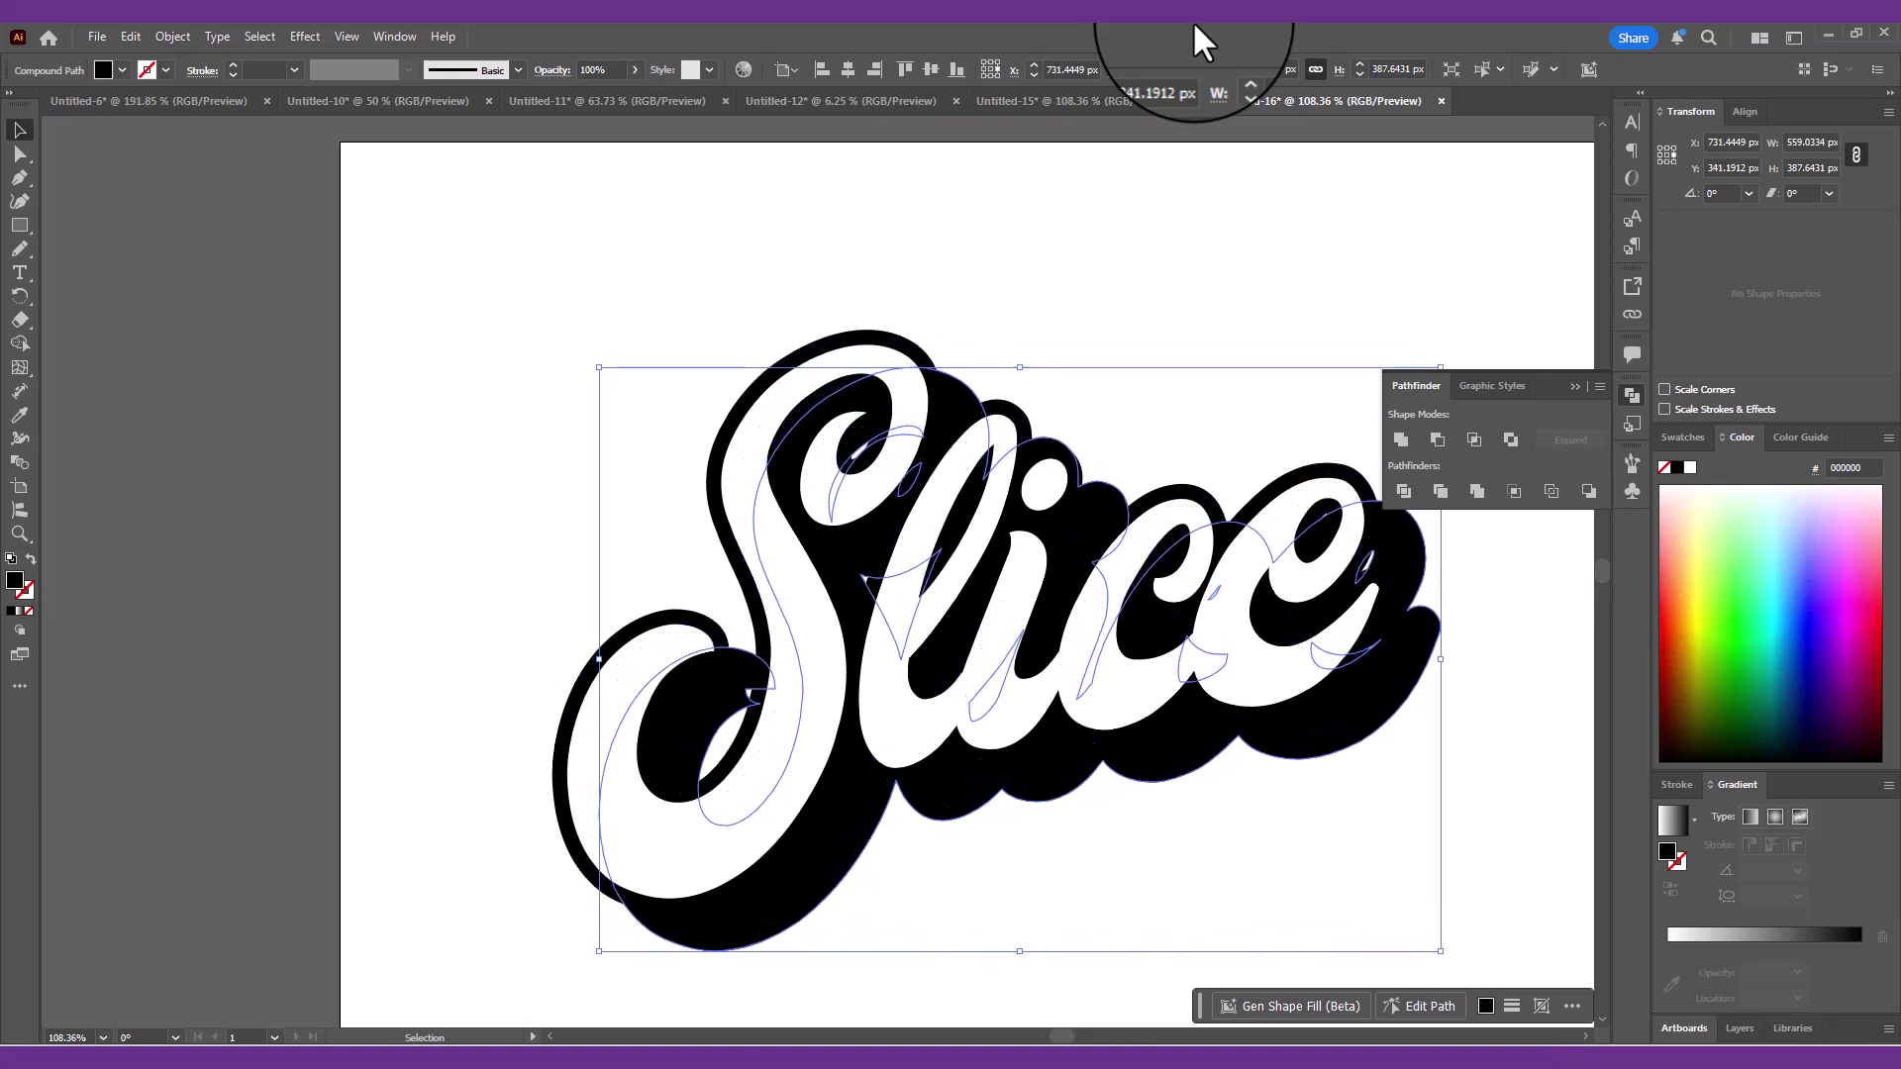
pyautogui.press('Right')
pyautogui.press('Right')
pyautogui.press('Right')
pyautogui.press('Right')
pyautogui.press('Right')
pyautogui.press('Right')
pyautogui.press('Right')
pyautogui.press('Right')
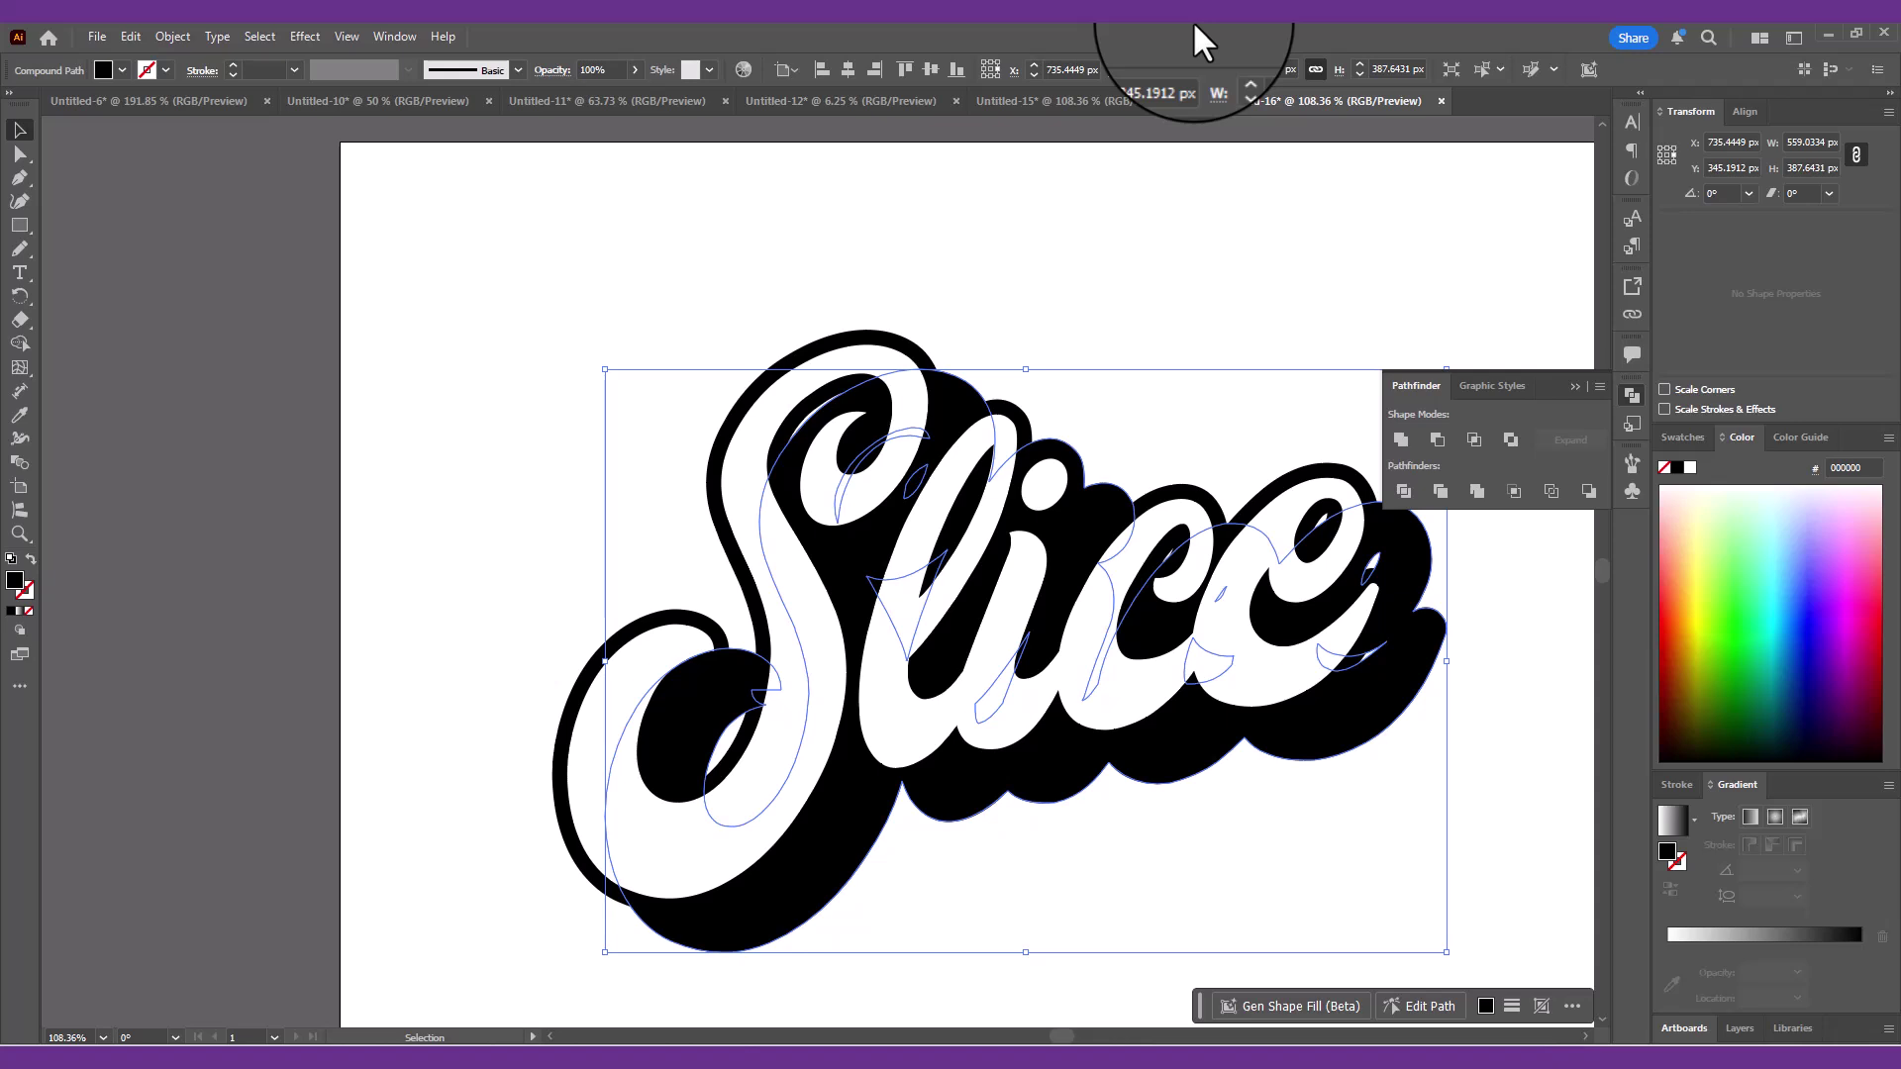
pyautogui.press('Right')
pyautogui.press('Right')
pyautogui.press('Down')
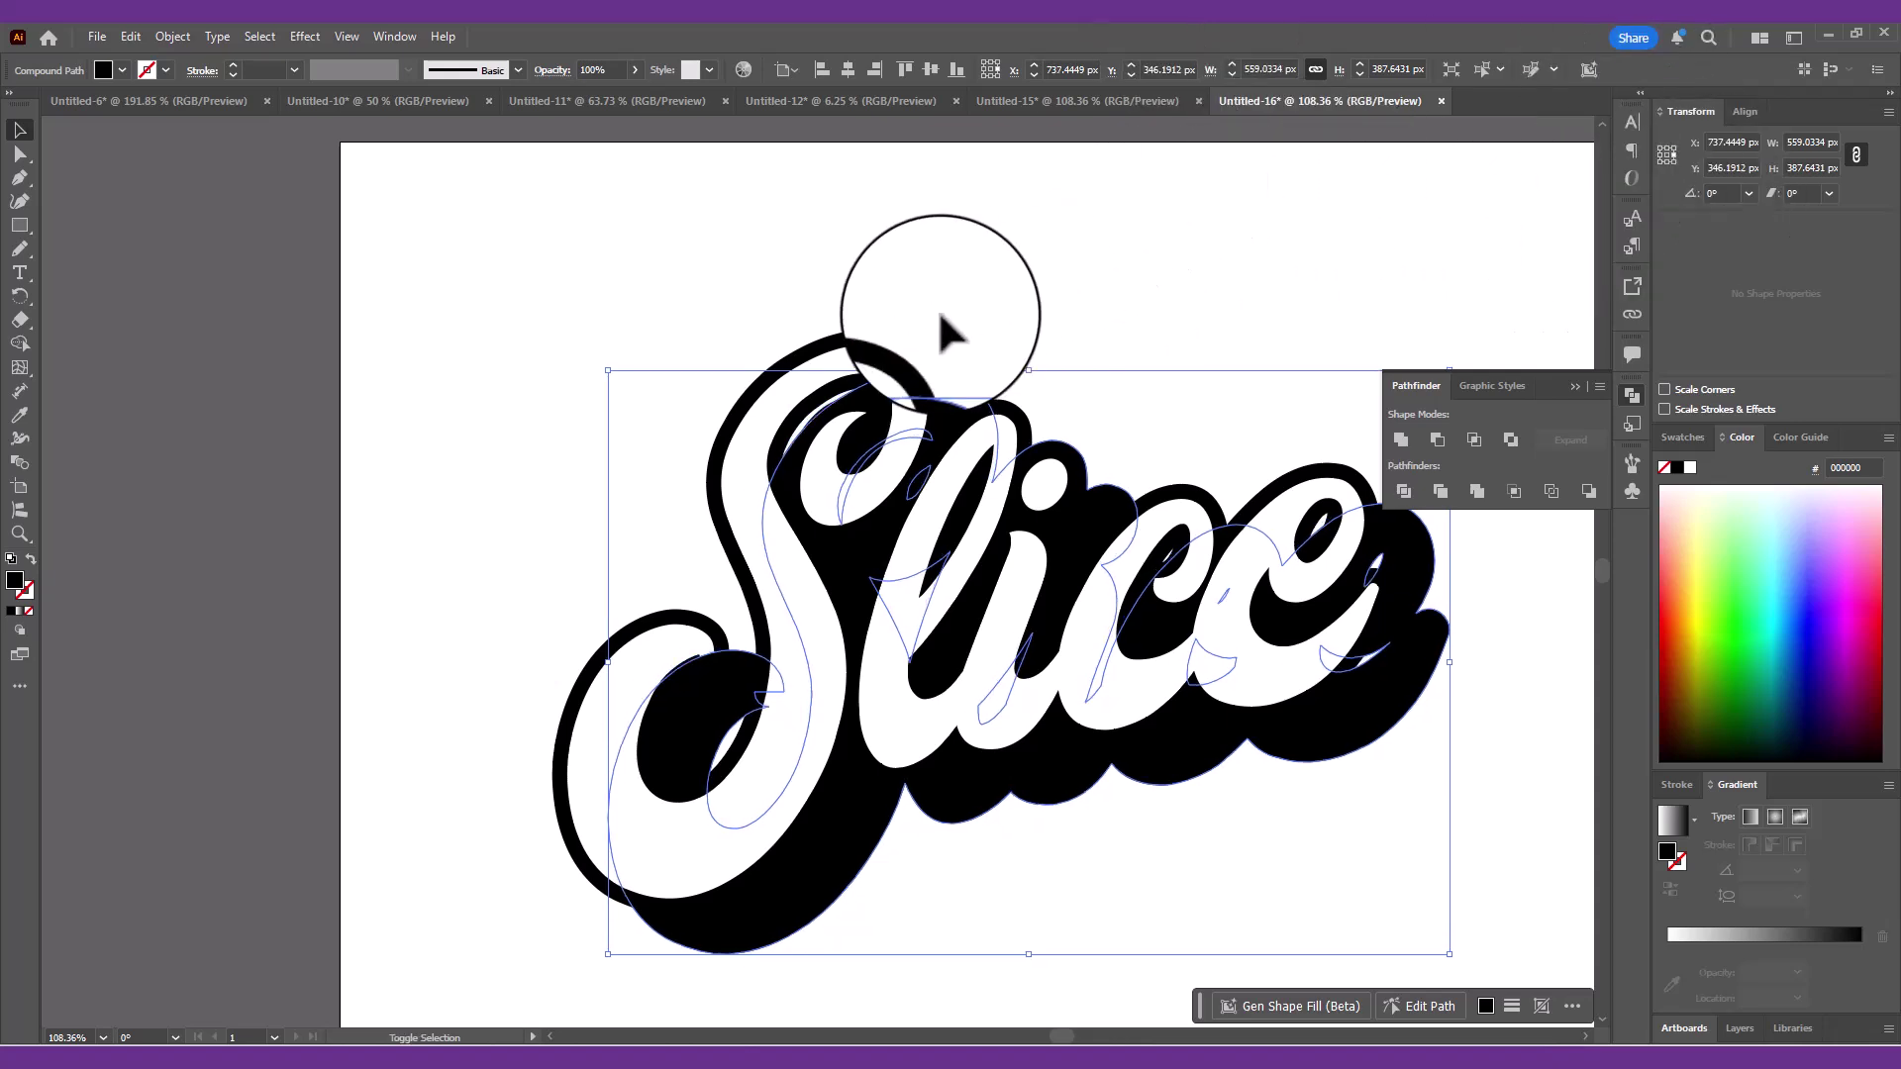
# - Make a blend between the shifted rear copy and the original black outline
pyautogui.keyDown('shift'); pyautogui.click(912, 346); pyautogui.keyUp('shift')
pyautogui.click(178, 36)
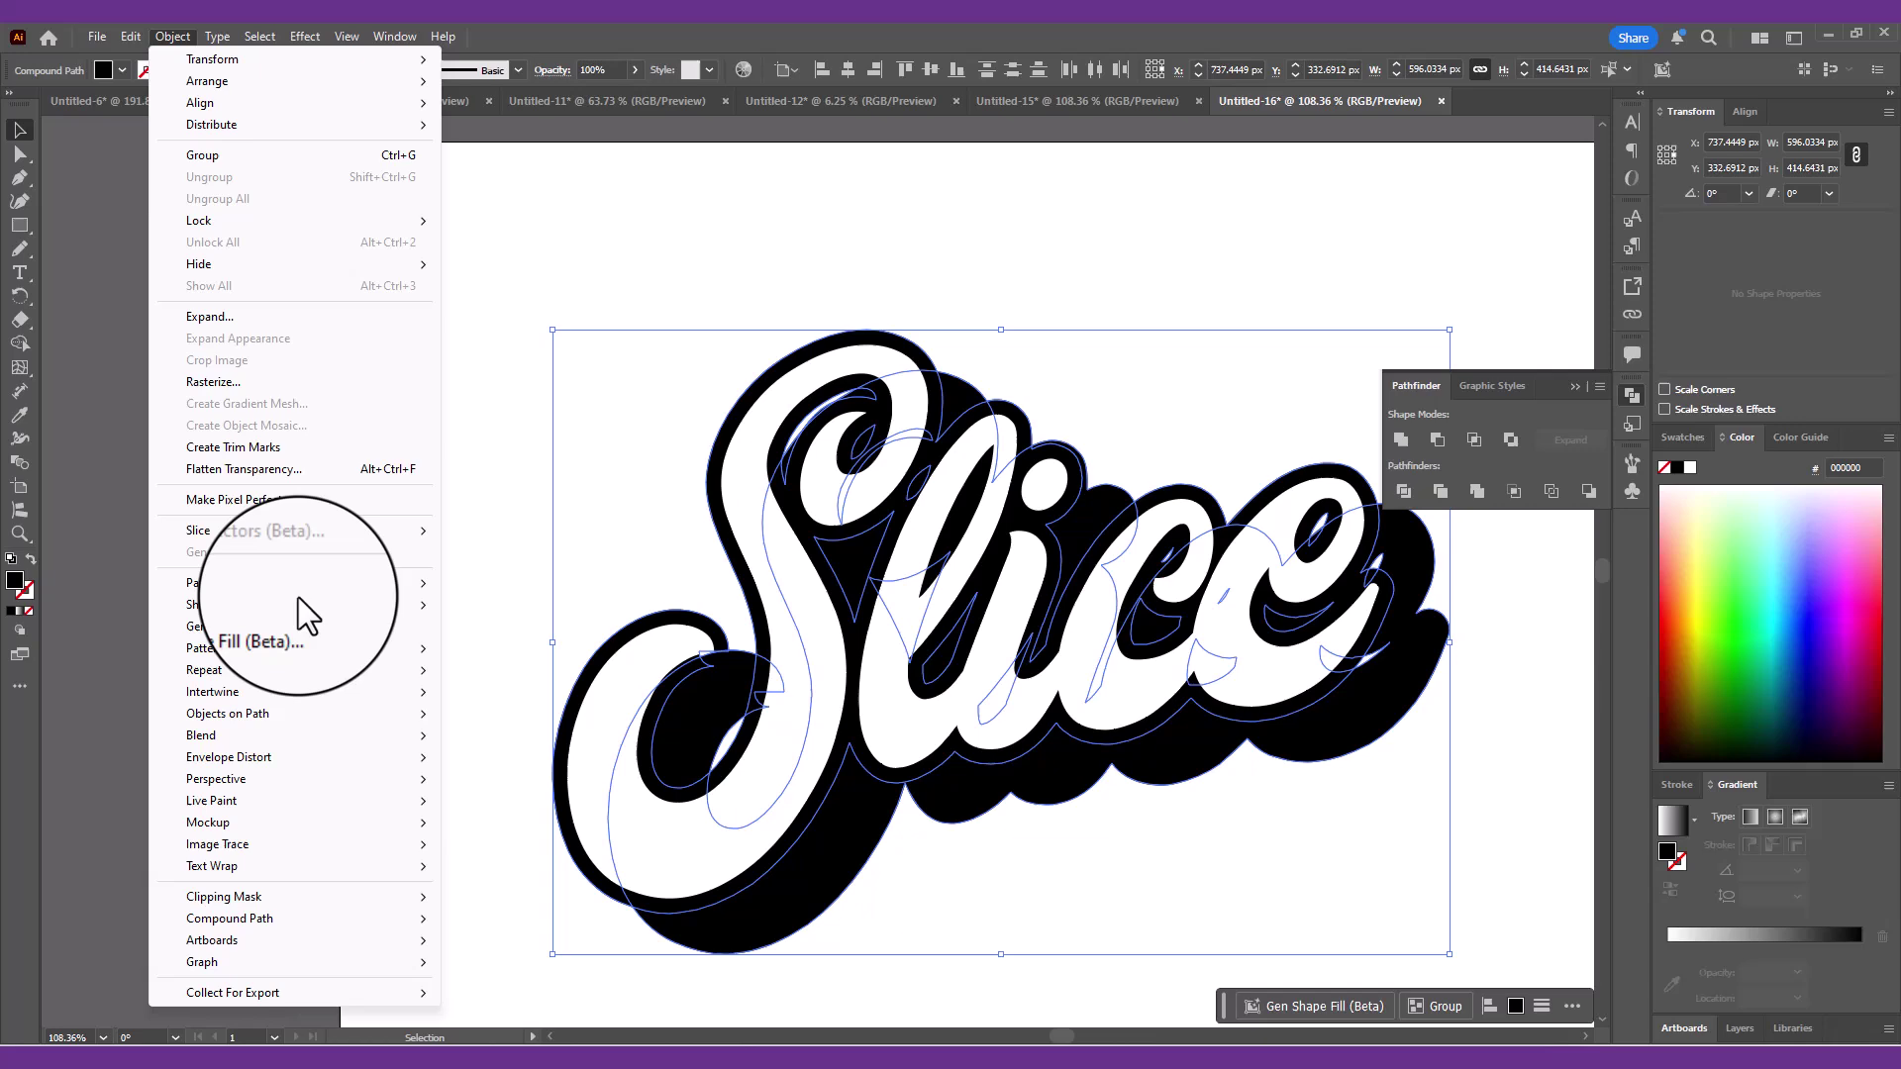
pyautogui.moveTo(236, 735)
pyautogui.click(503, 737)
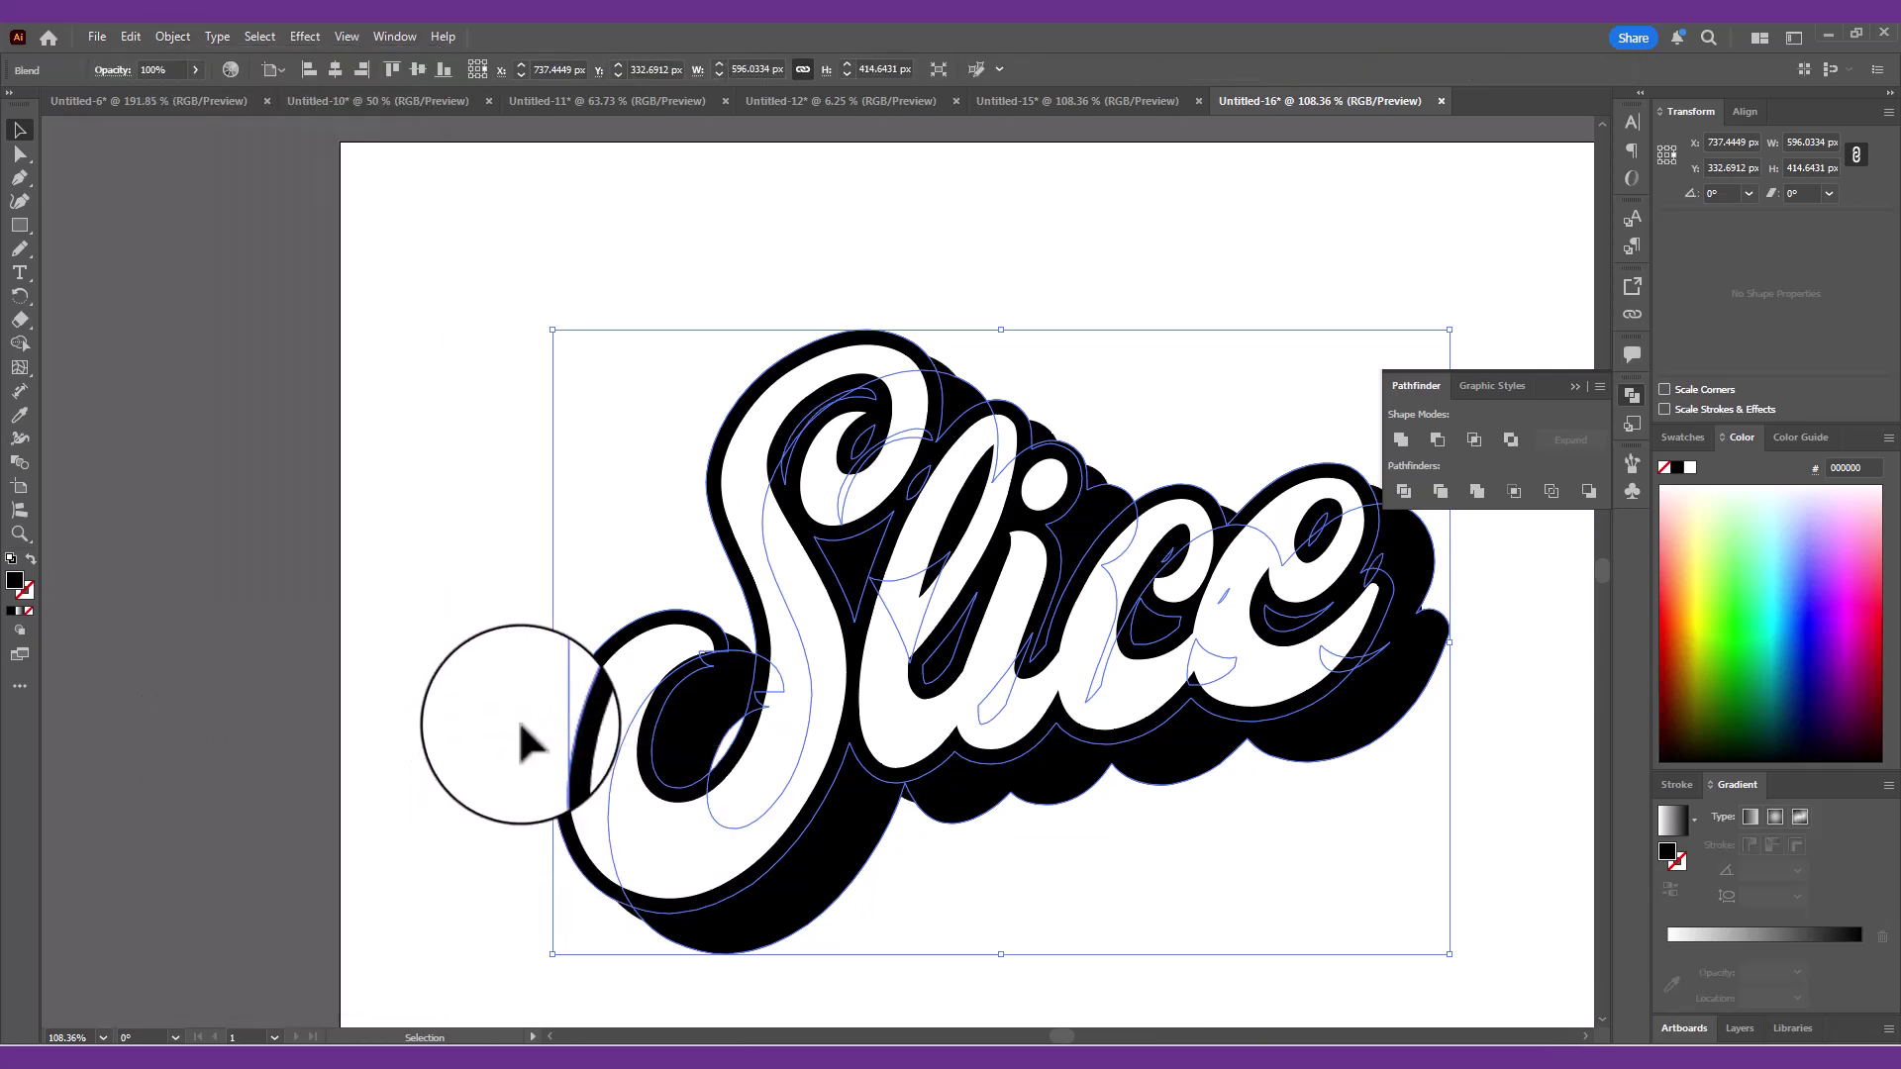
# - Set the blend's spacing to 100 specified steps for a solid extrusion
pyautogui.click(158, 37)
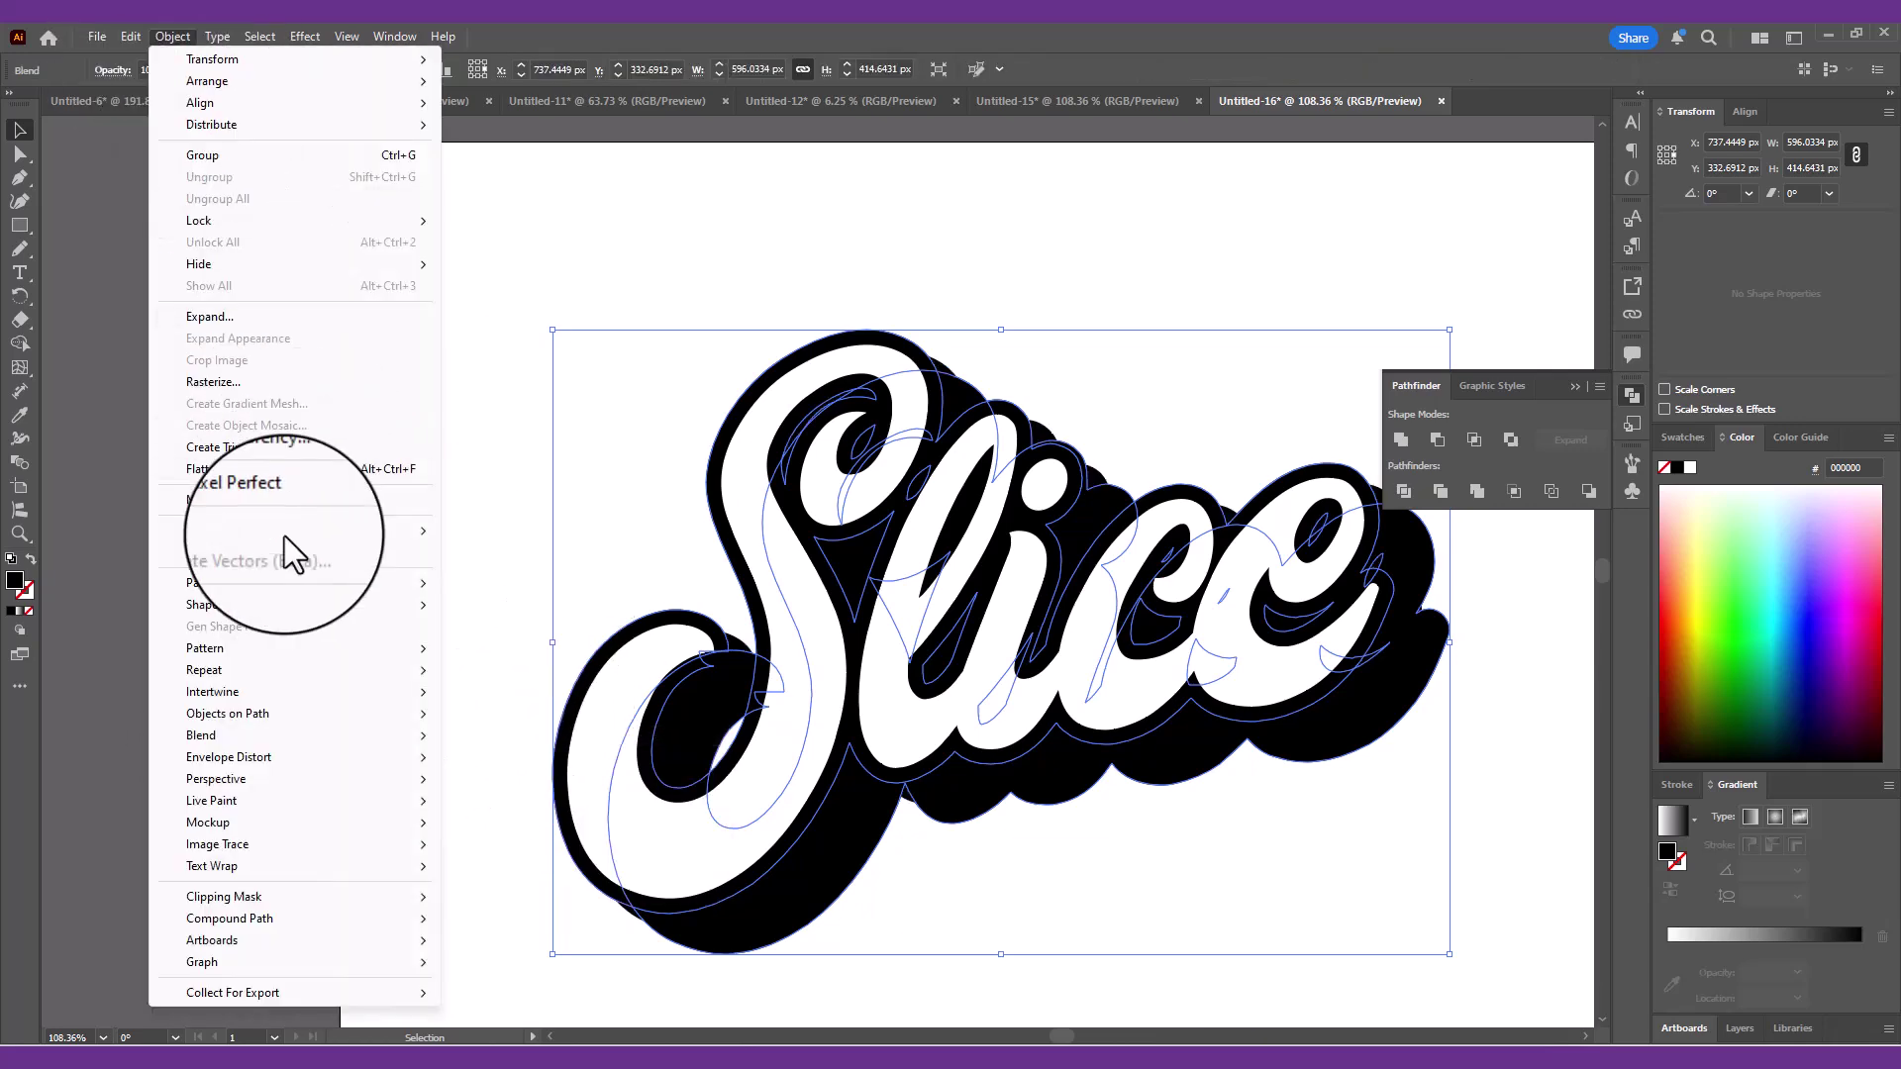
pyautogui.moveTo(239, 737)
pyautogui.click(592, 787)
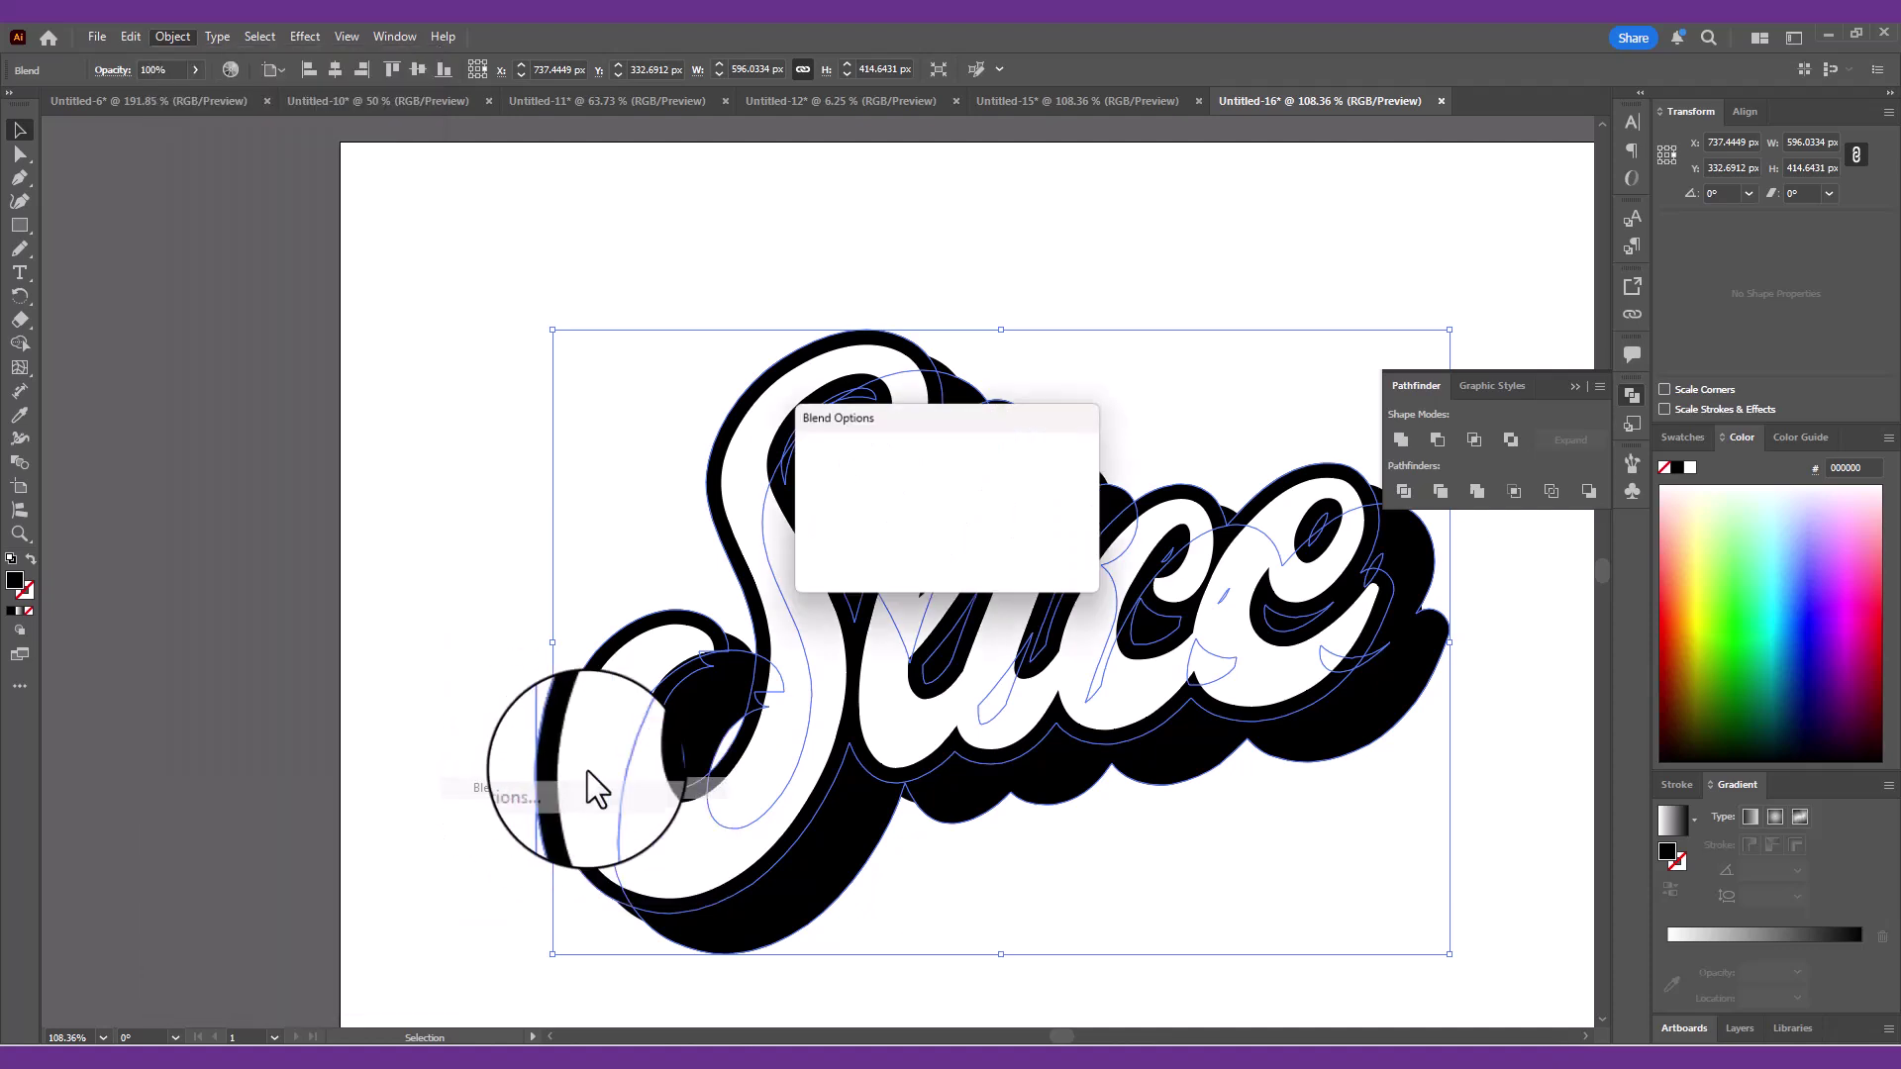
pyautogui.click(949, 465)
pyautogui.click(957, 503)
pyautogui.click(1038, 455)
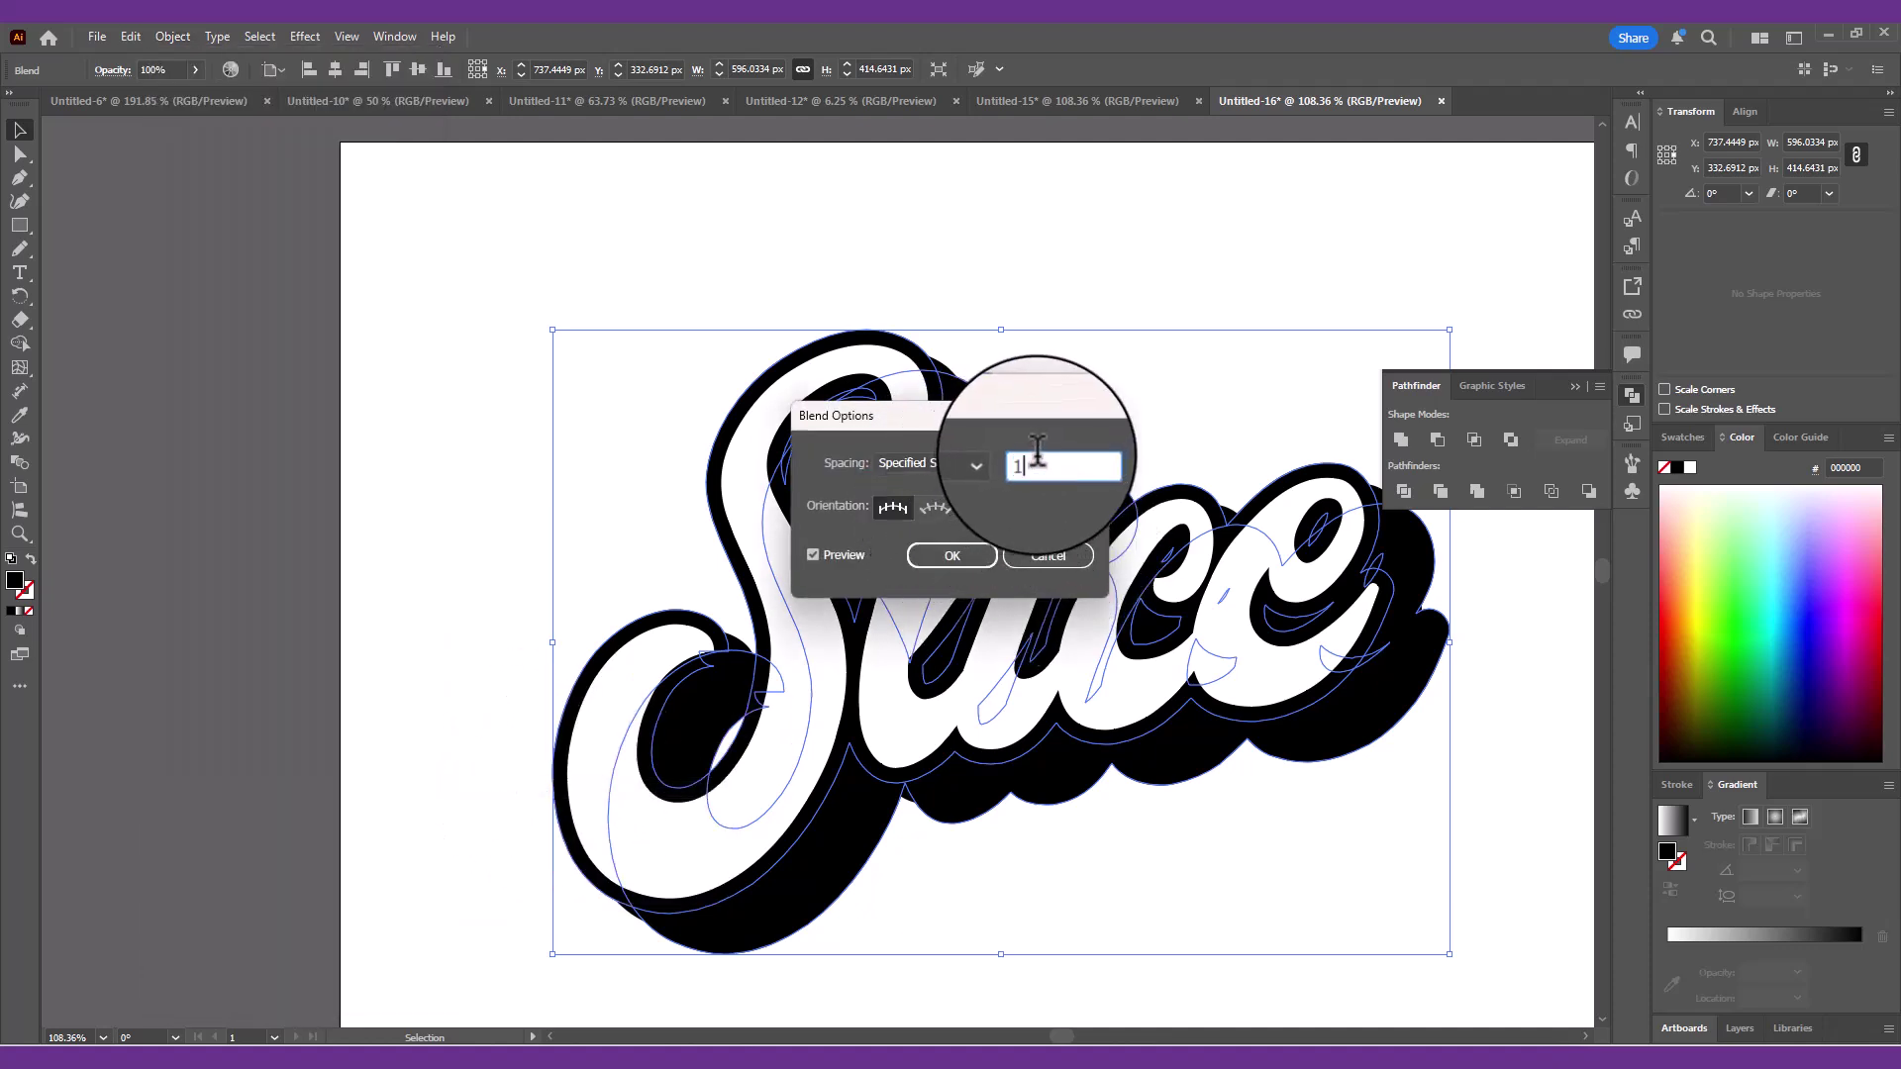
pyautogui.write('00')
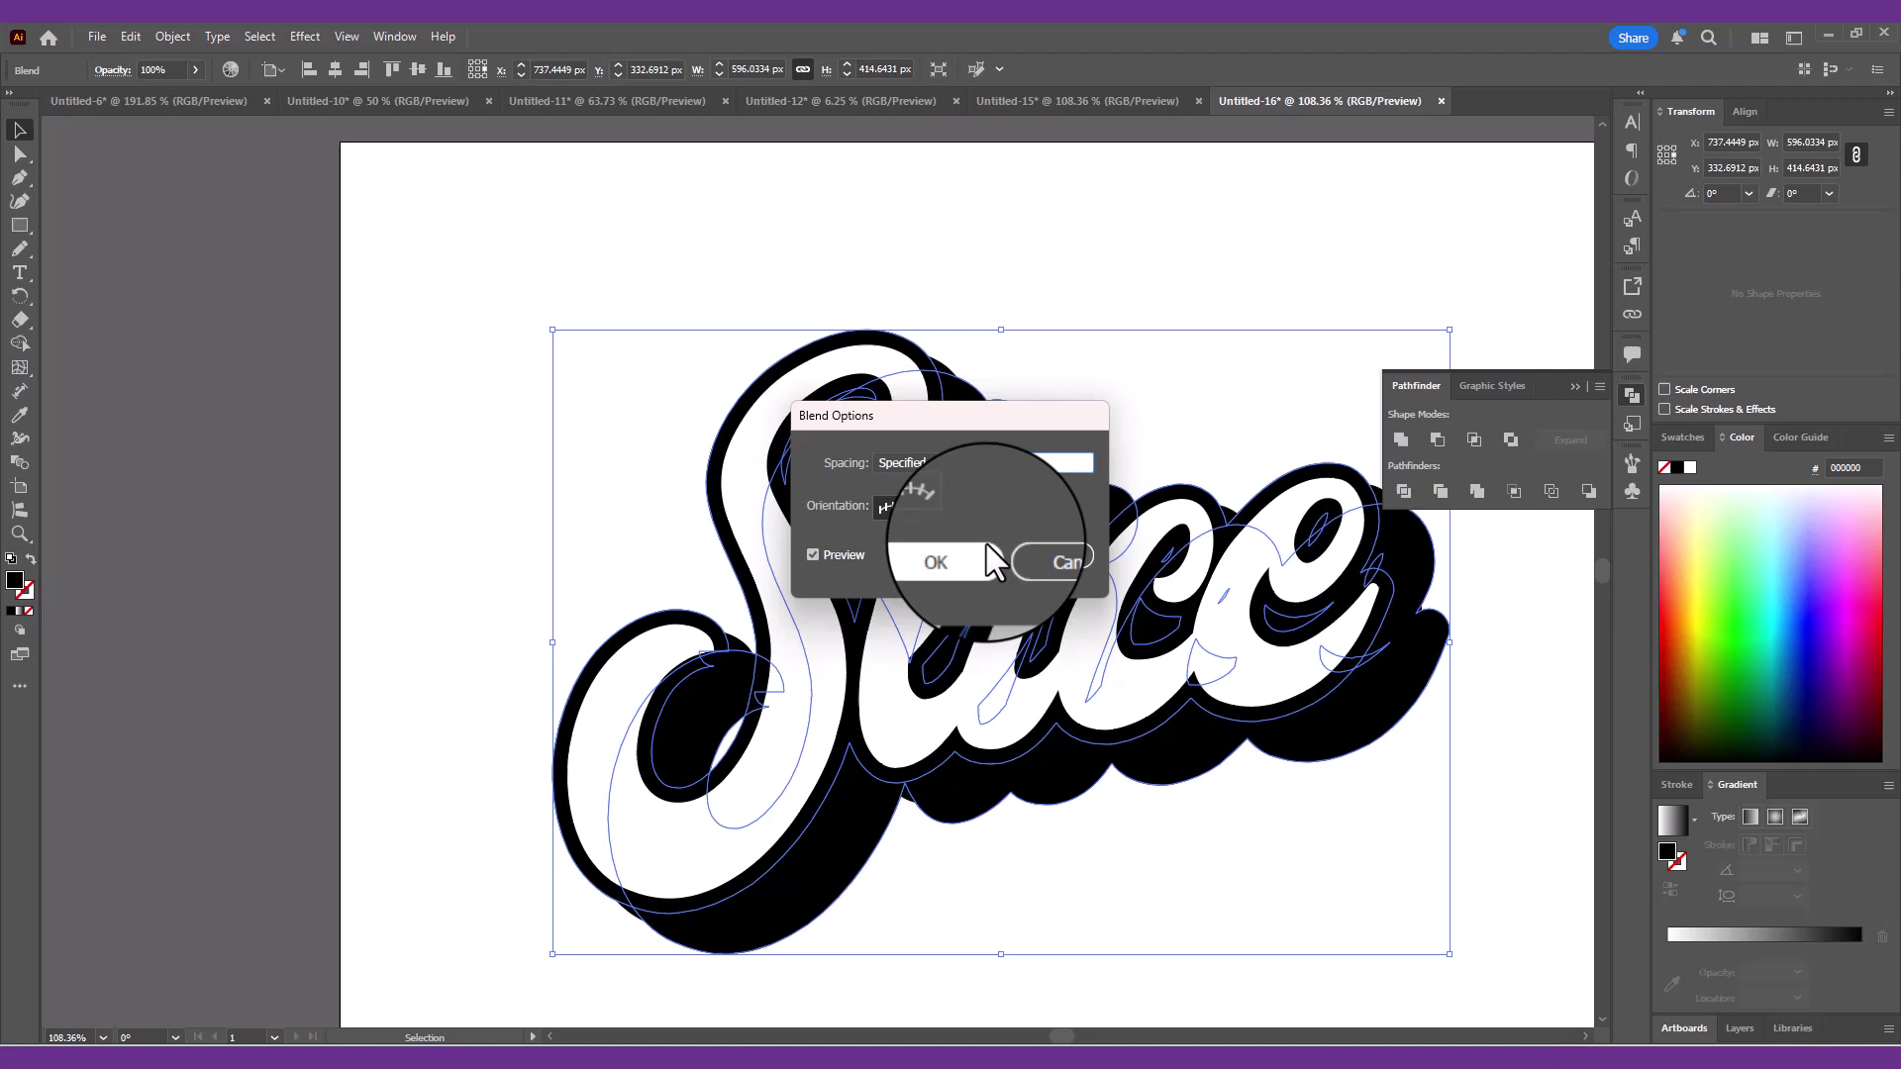
pyautogui.click(976, 556)
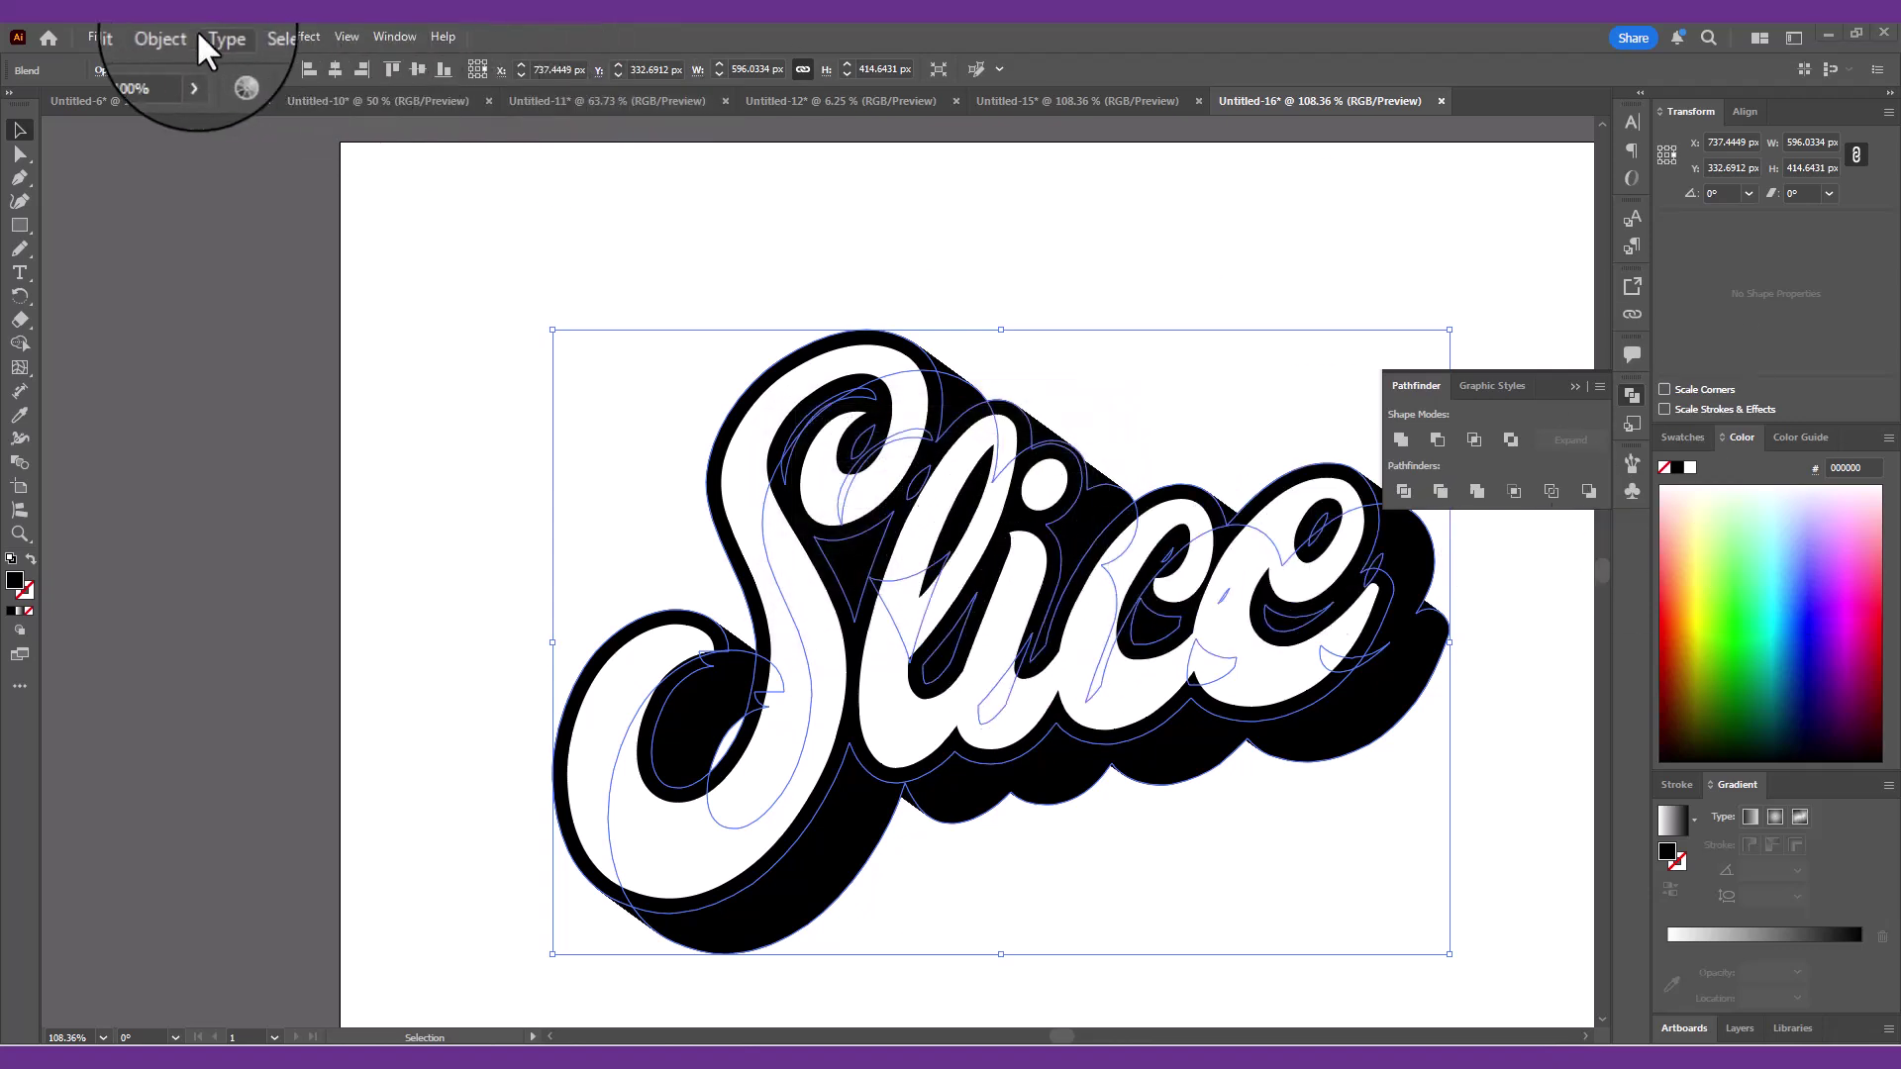
# - Expand the blend and unite its pieces into a single black shadow shape
pyautogui.click(172, 37)
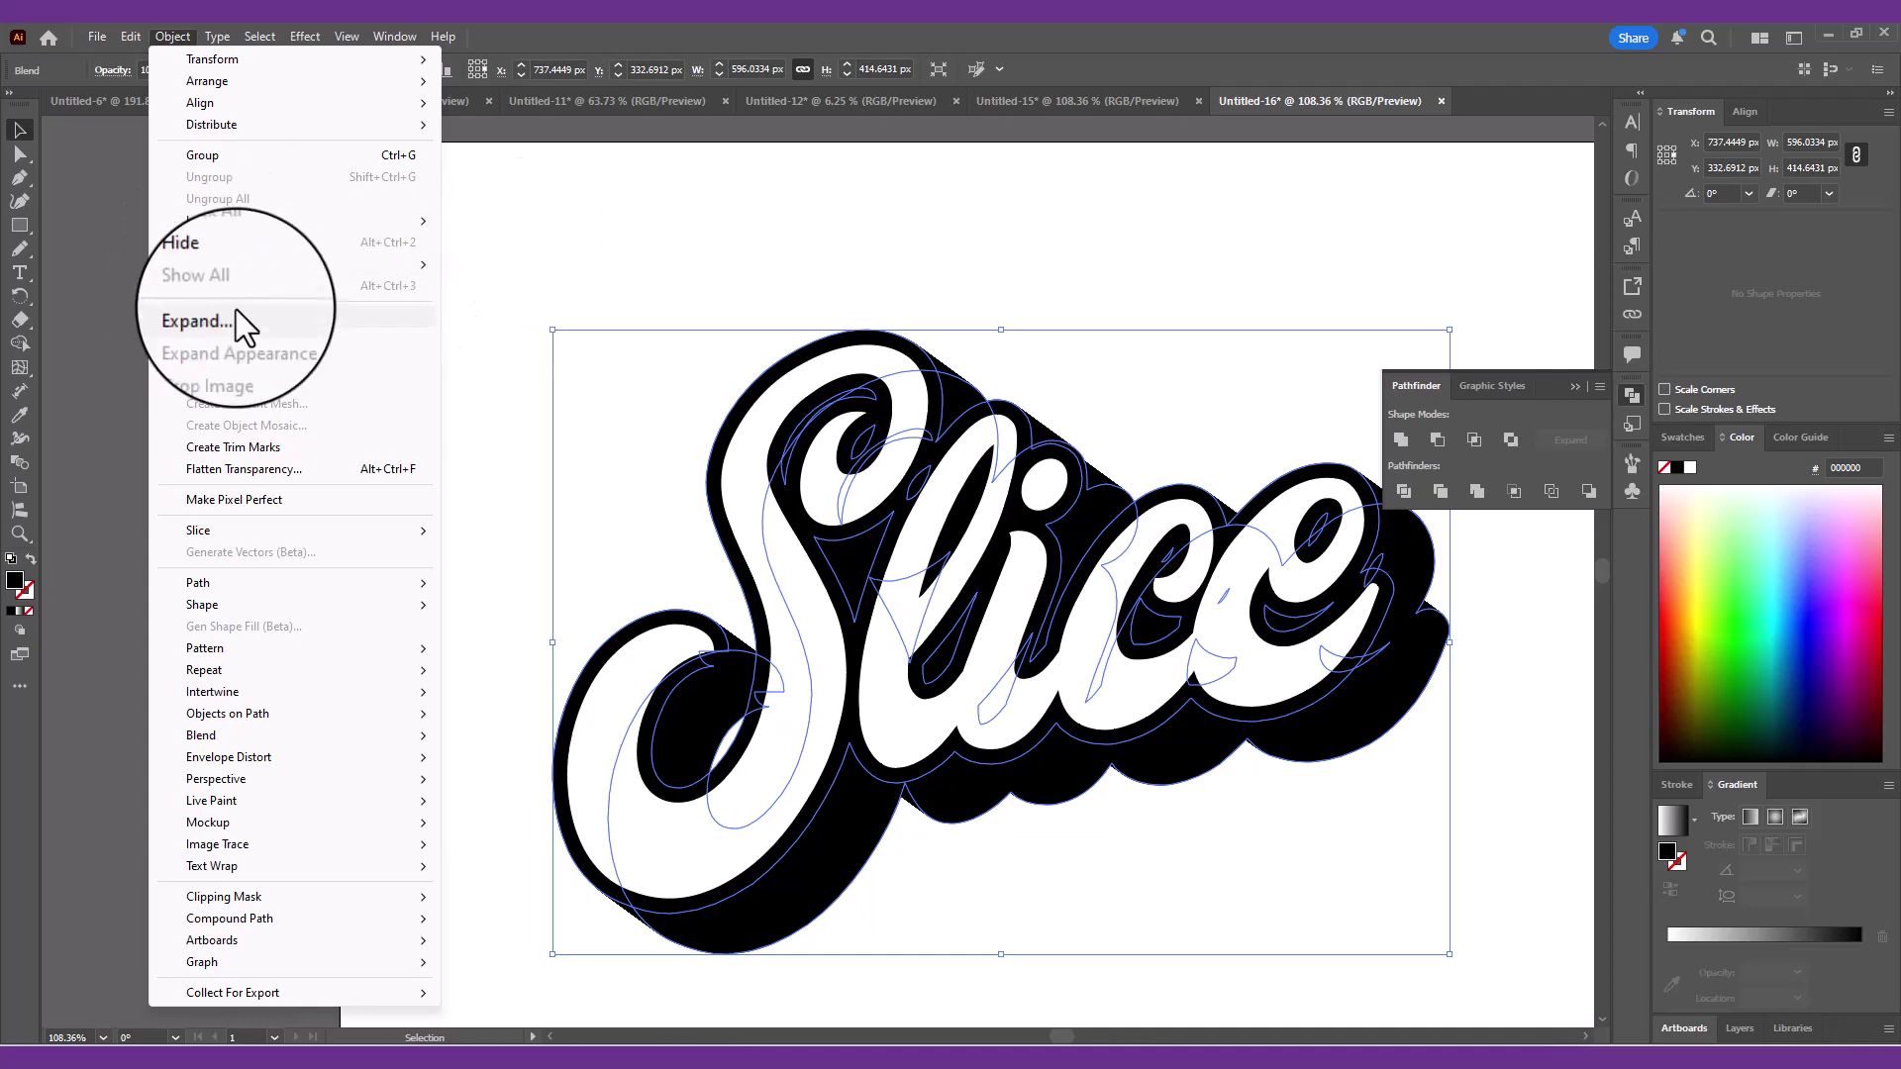
pyautogui.click(242, 317)
pyautogui.click(897, 656)
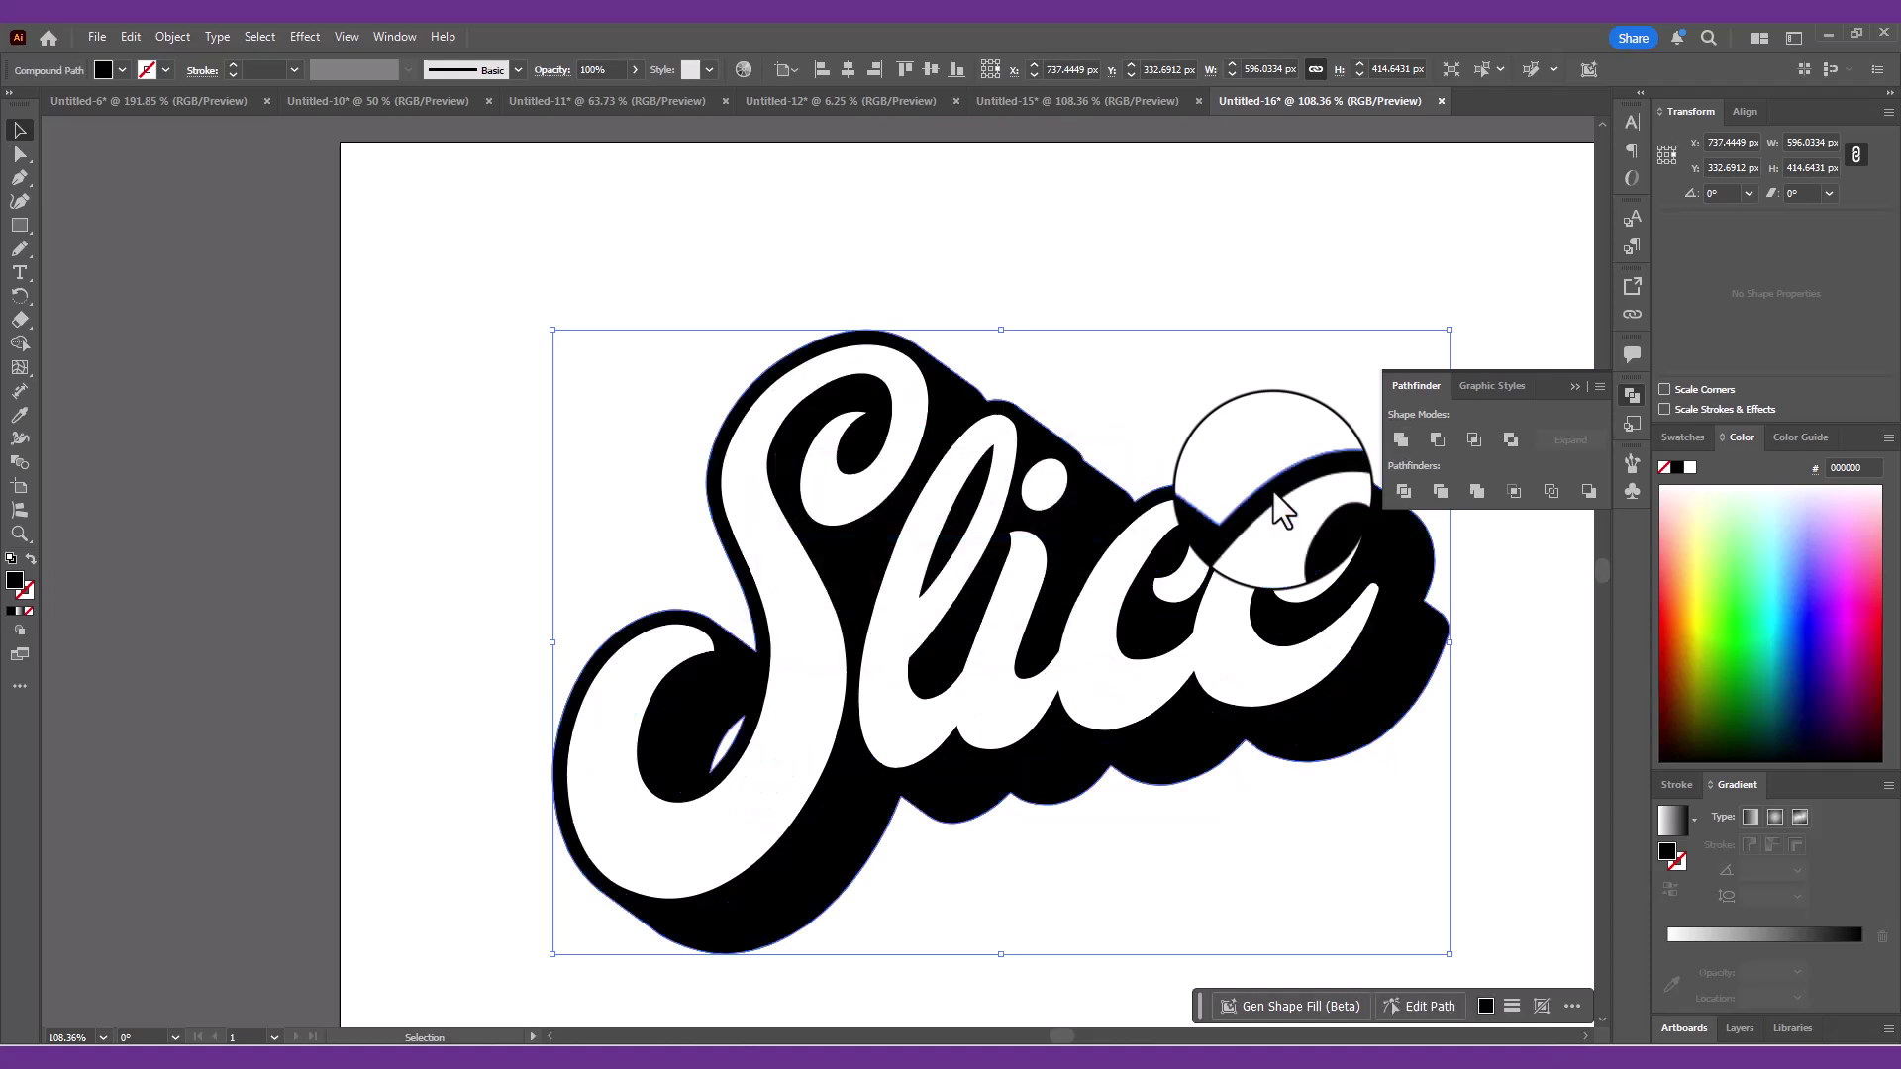
# - Delete the small leftover hole inside the curl of the S from the black shadow shape
pyautogui.click(20, 154)
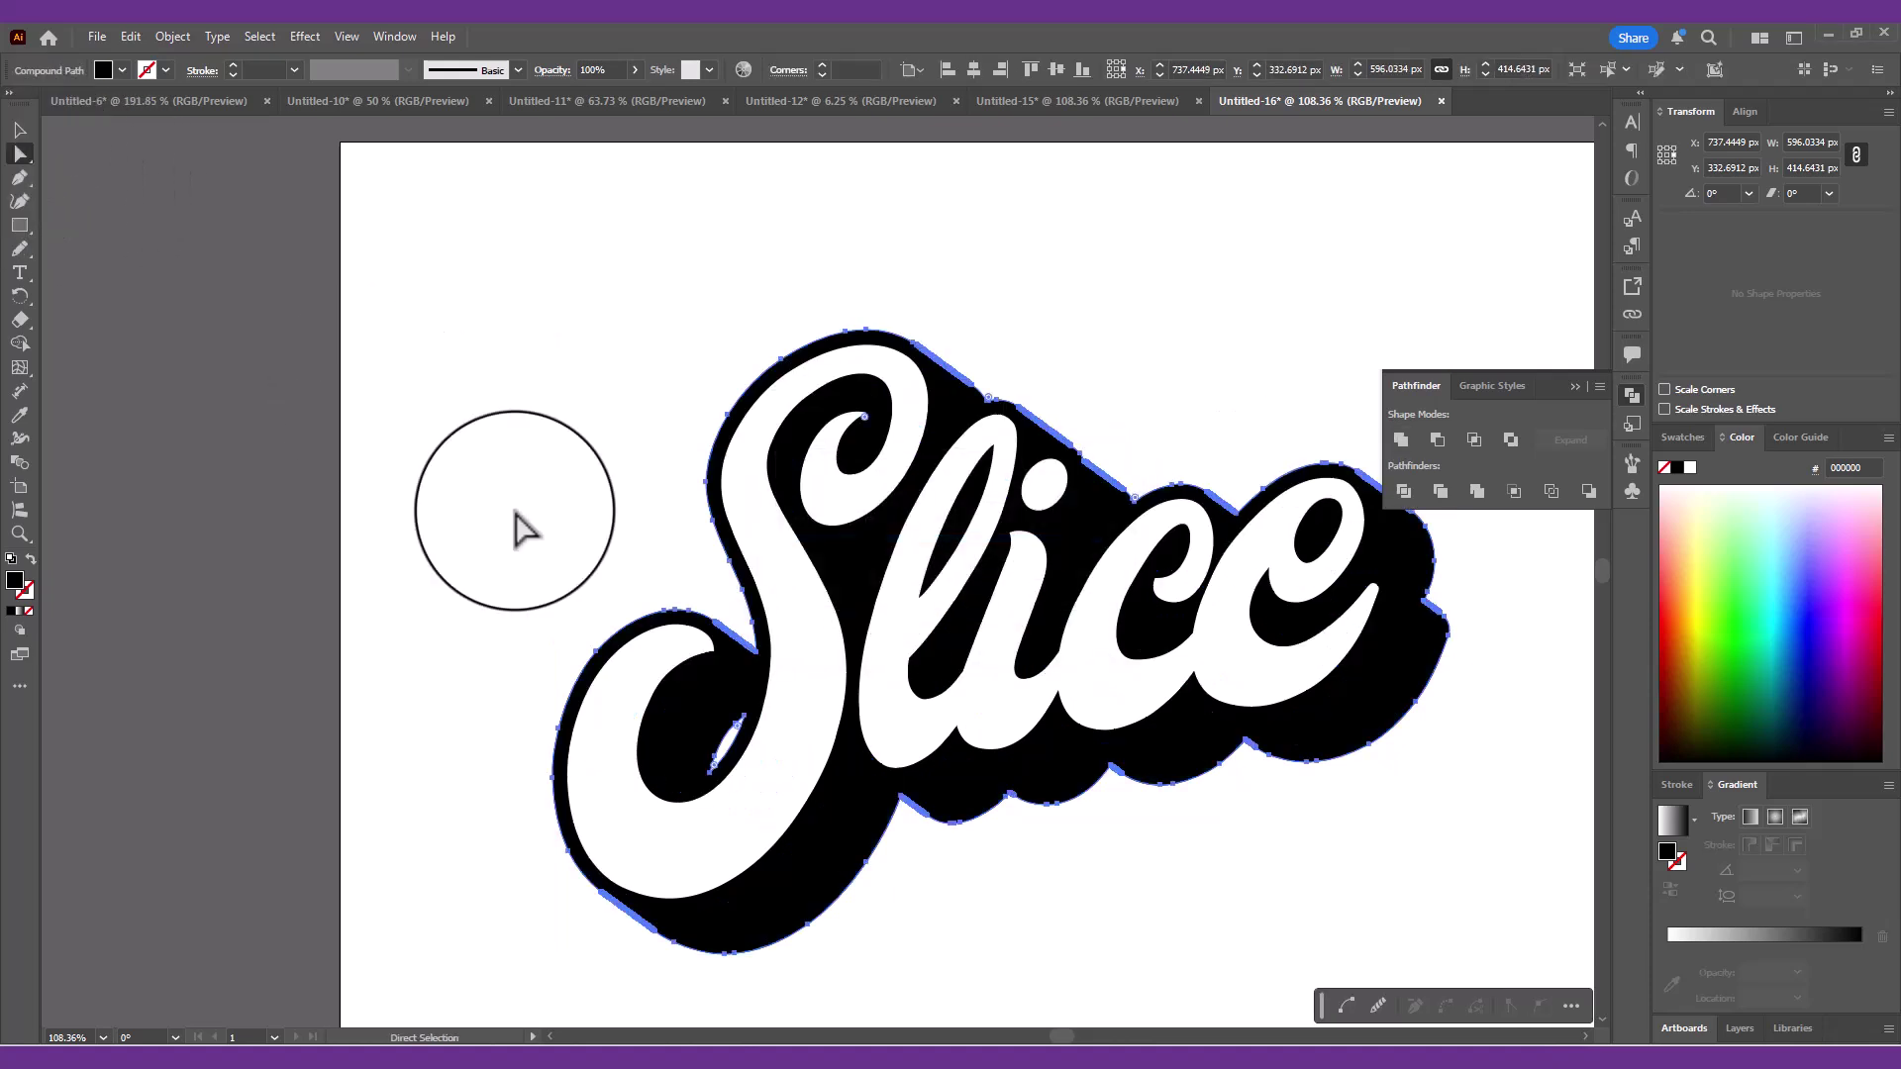
pyautogui.click(744, 730)
pyautogui.press('Delete')
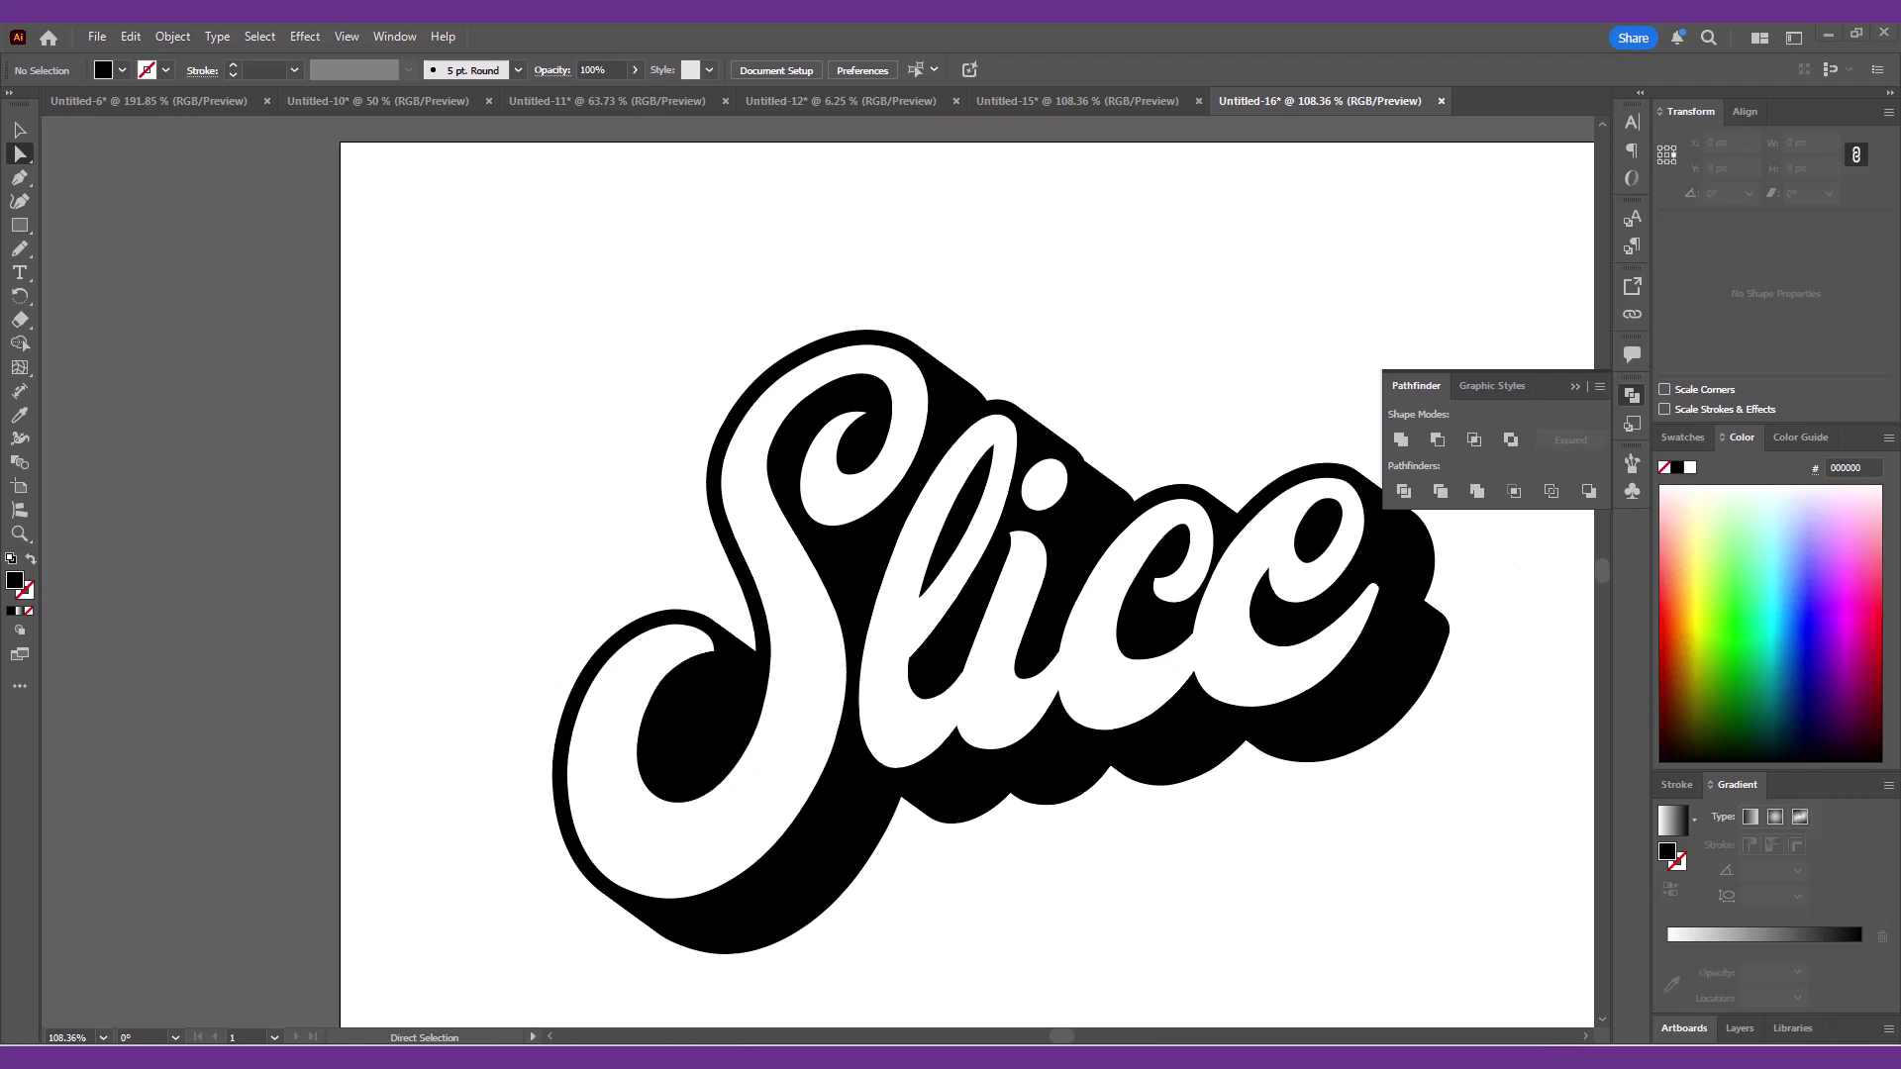
# - Fill the white "Slice" lettering group with a linear white-to-black gradient
pyautogui.click(20, 129)
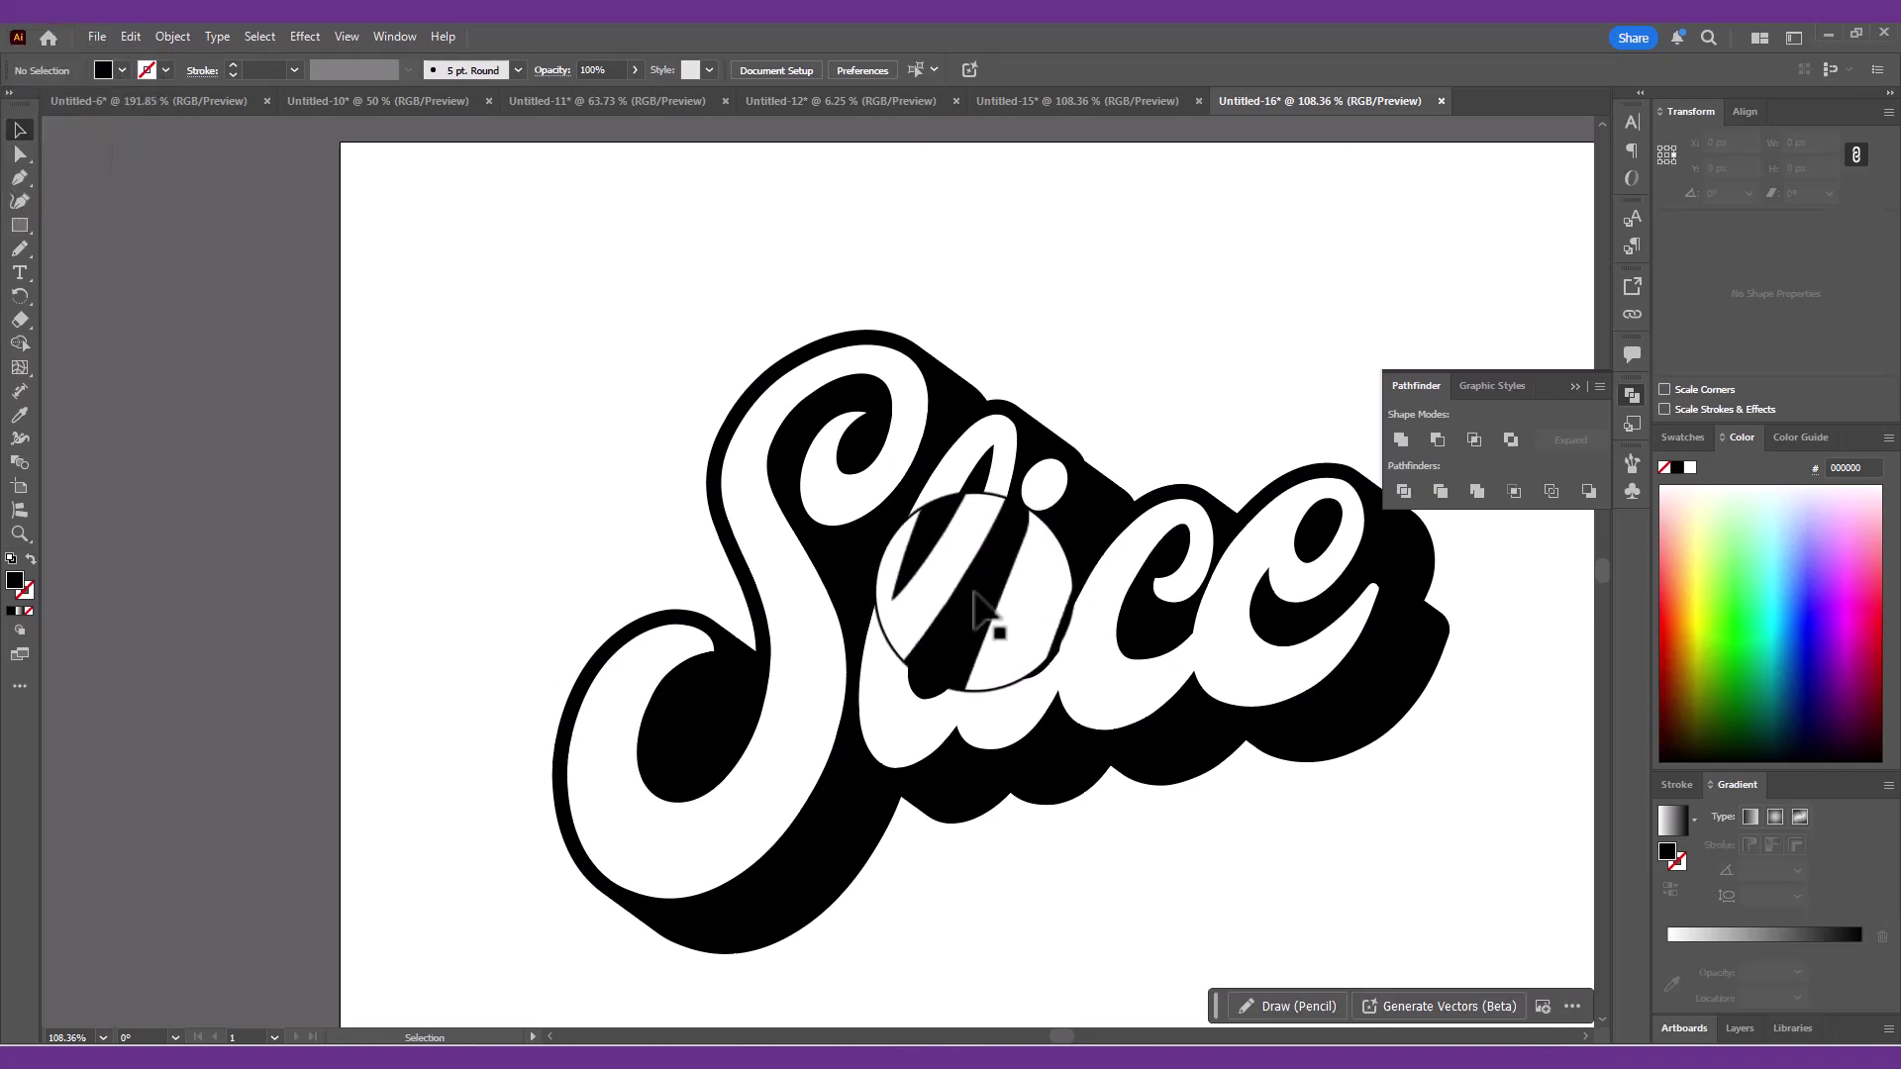
pyautogui.click(1010, 554)
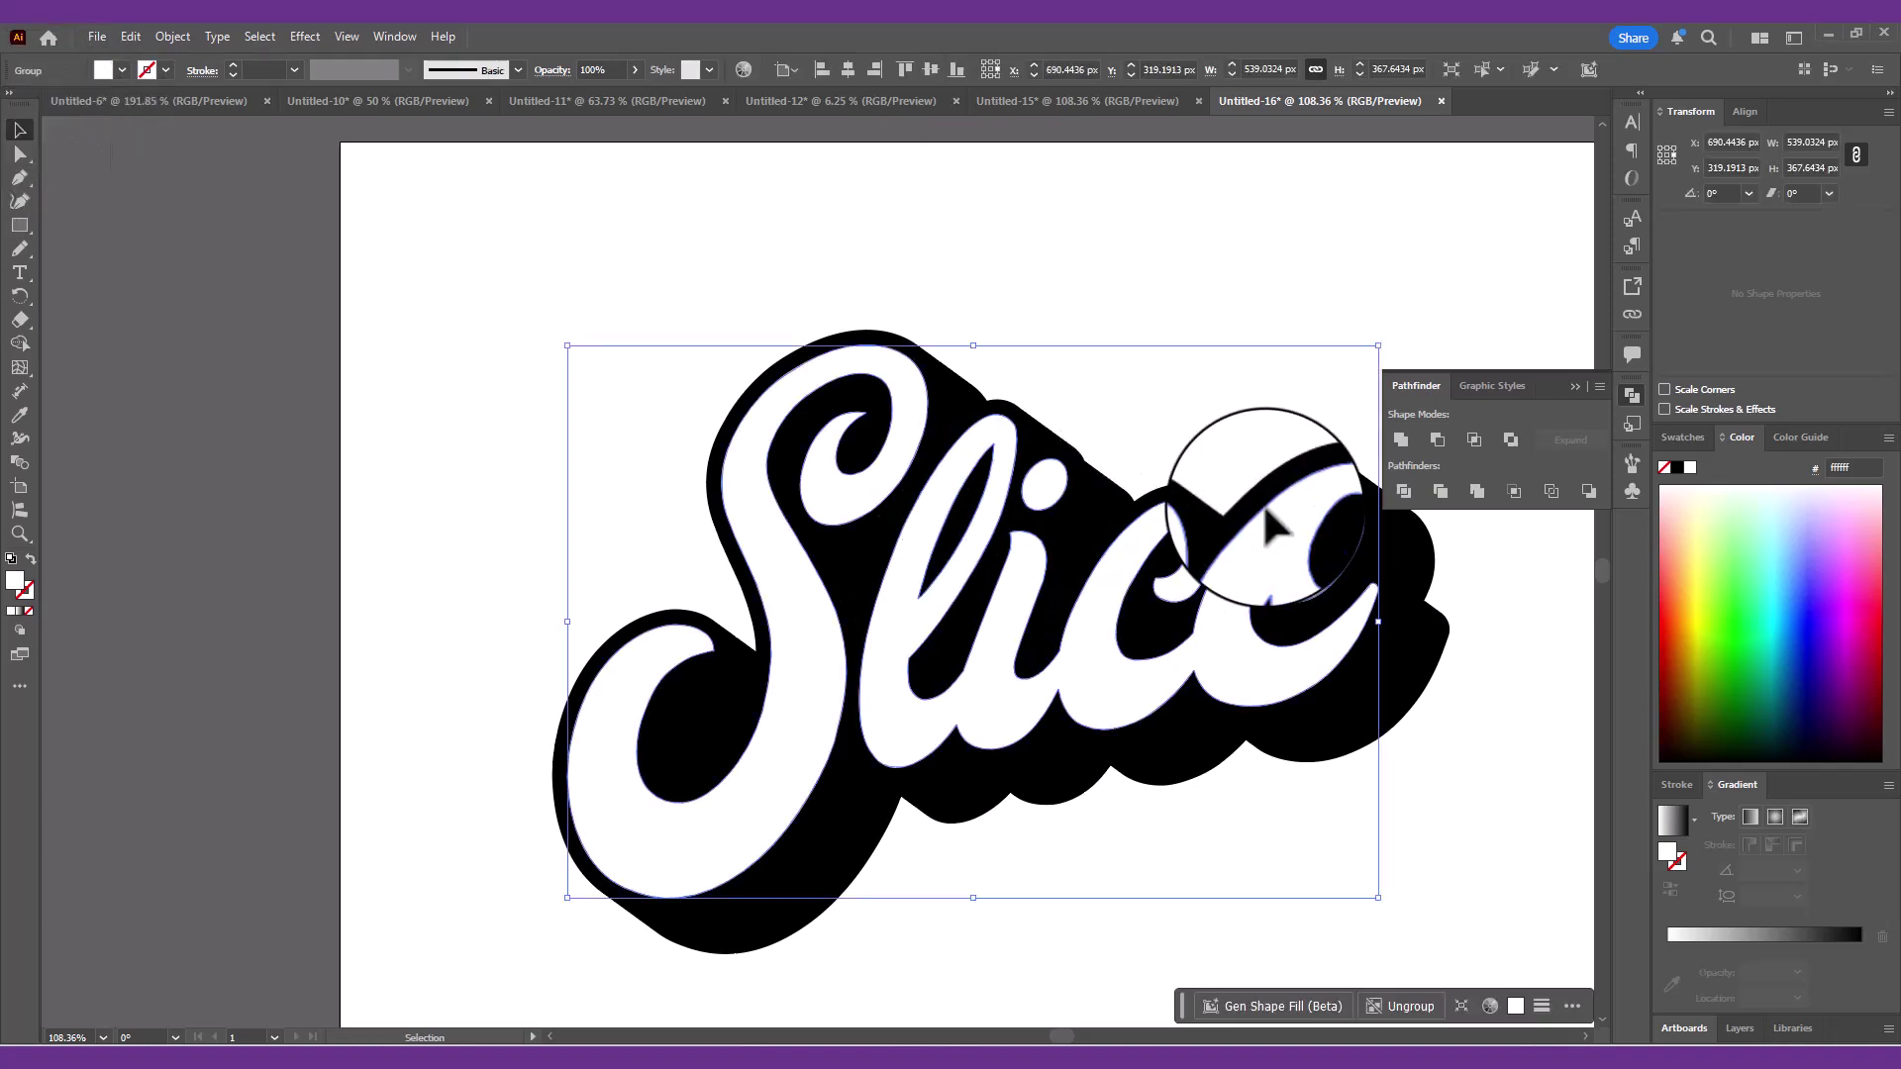
pyautogui.click(1768, 933)
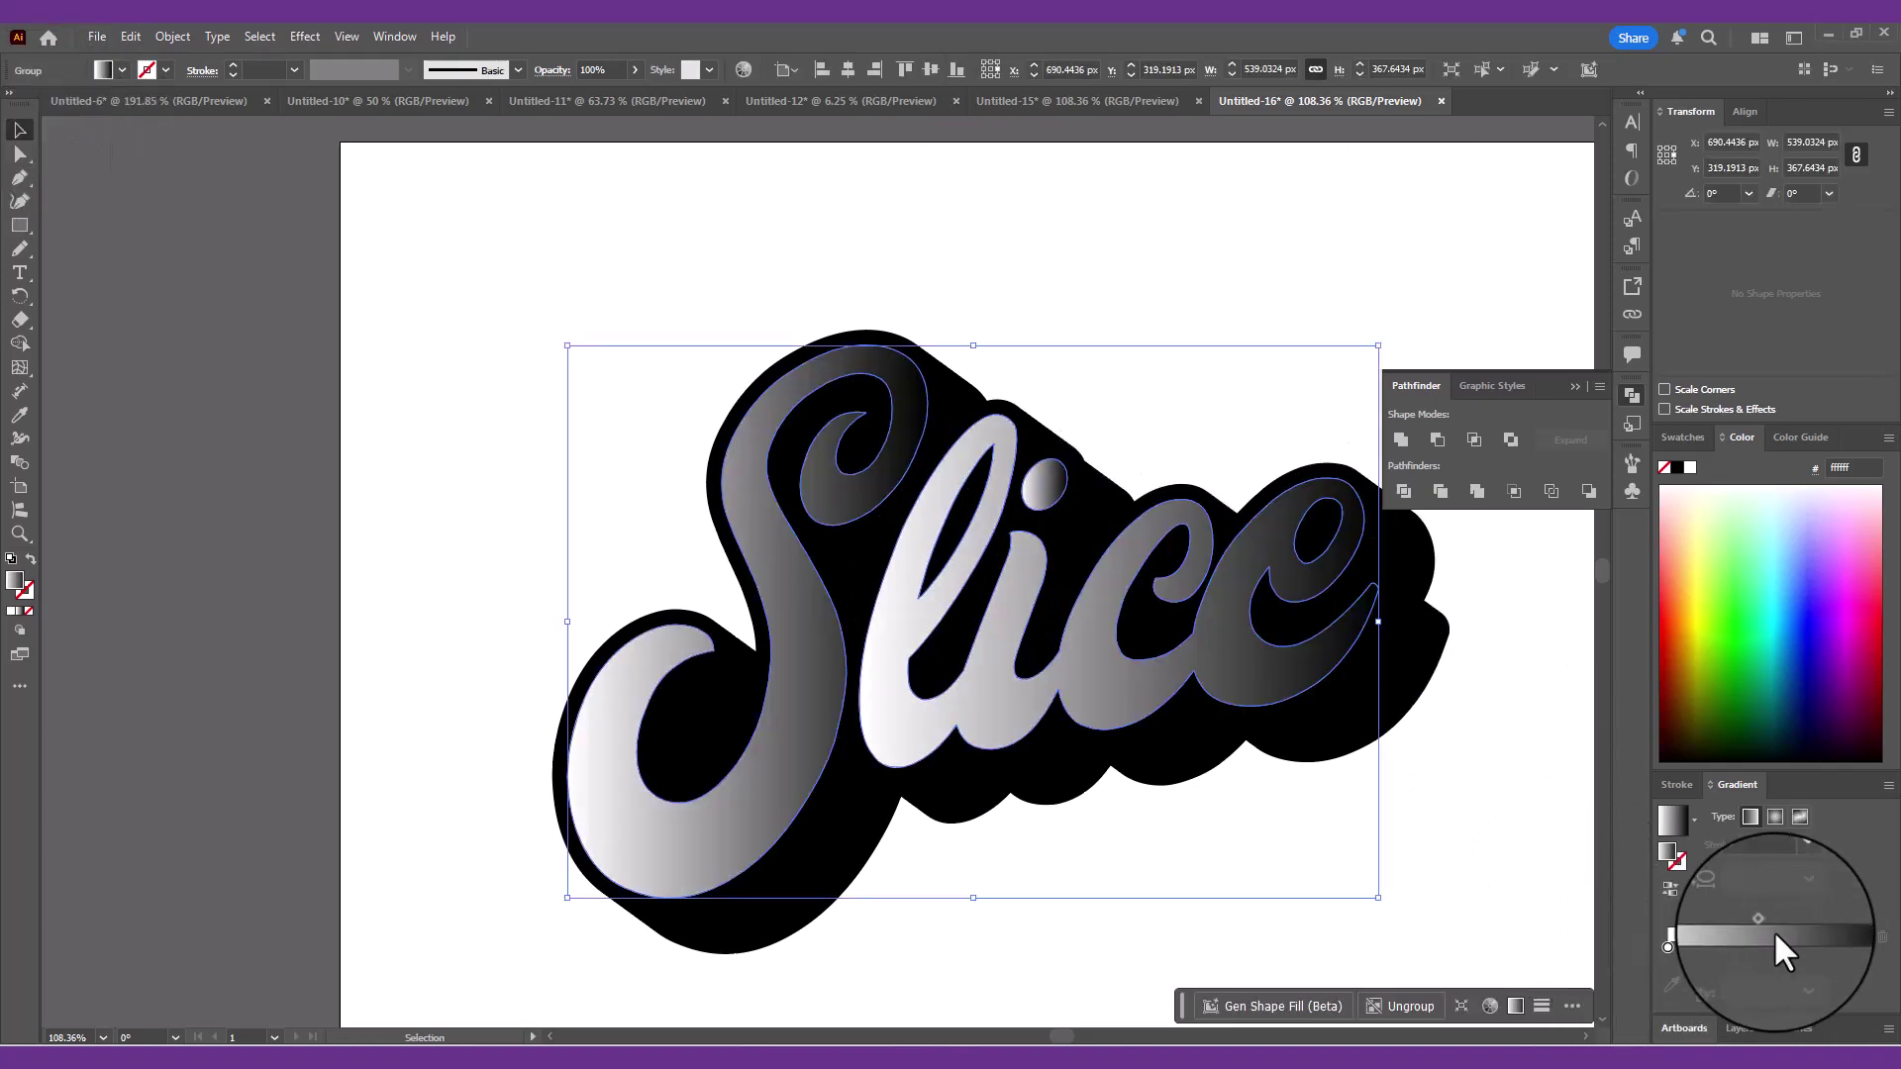
pyautogui.doubleClick(1861, 947)
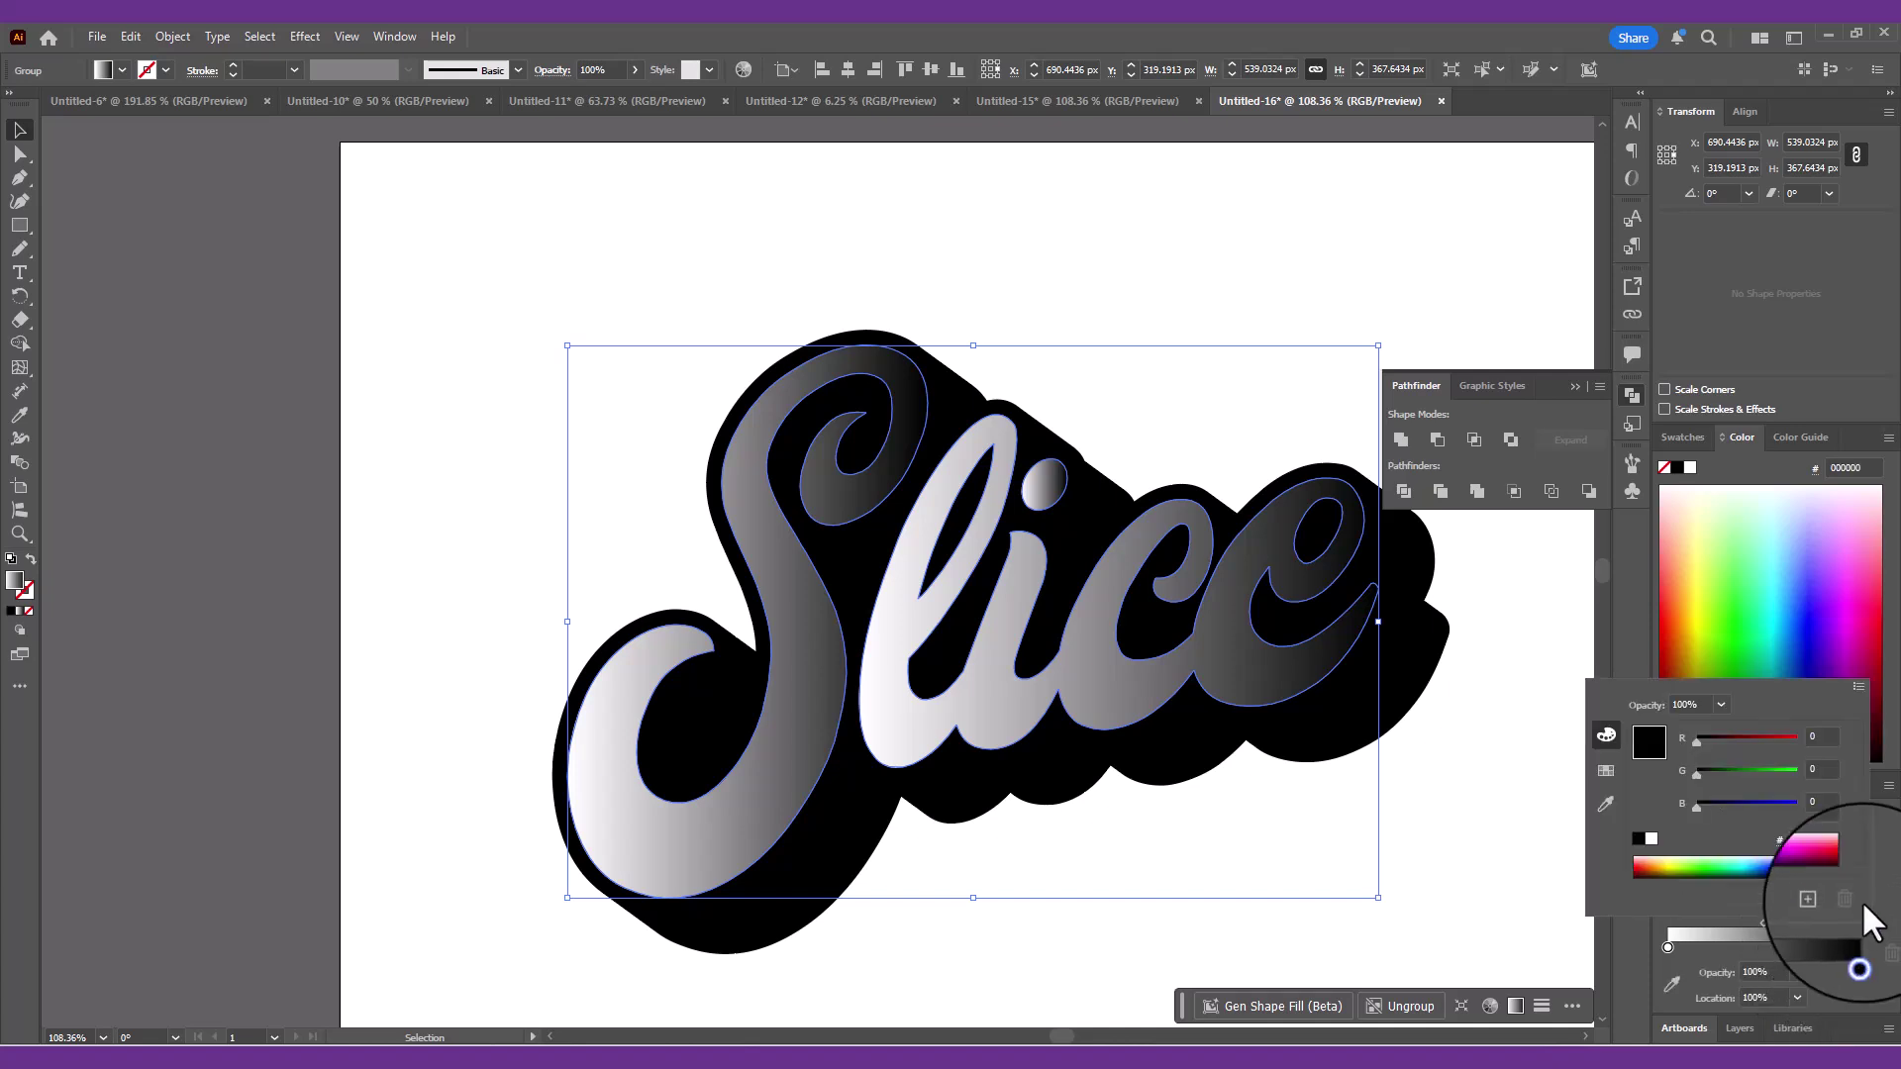
pyautogui.press('Escape')
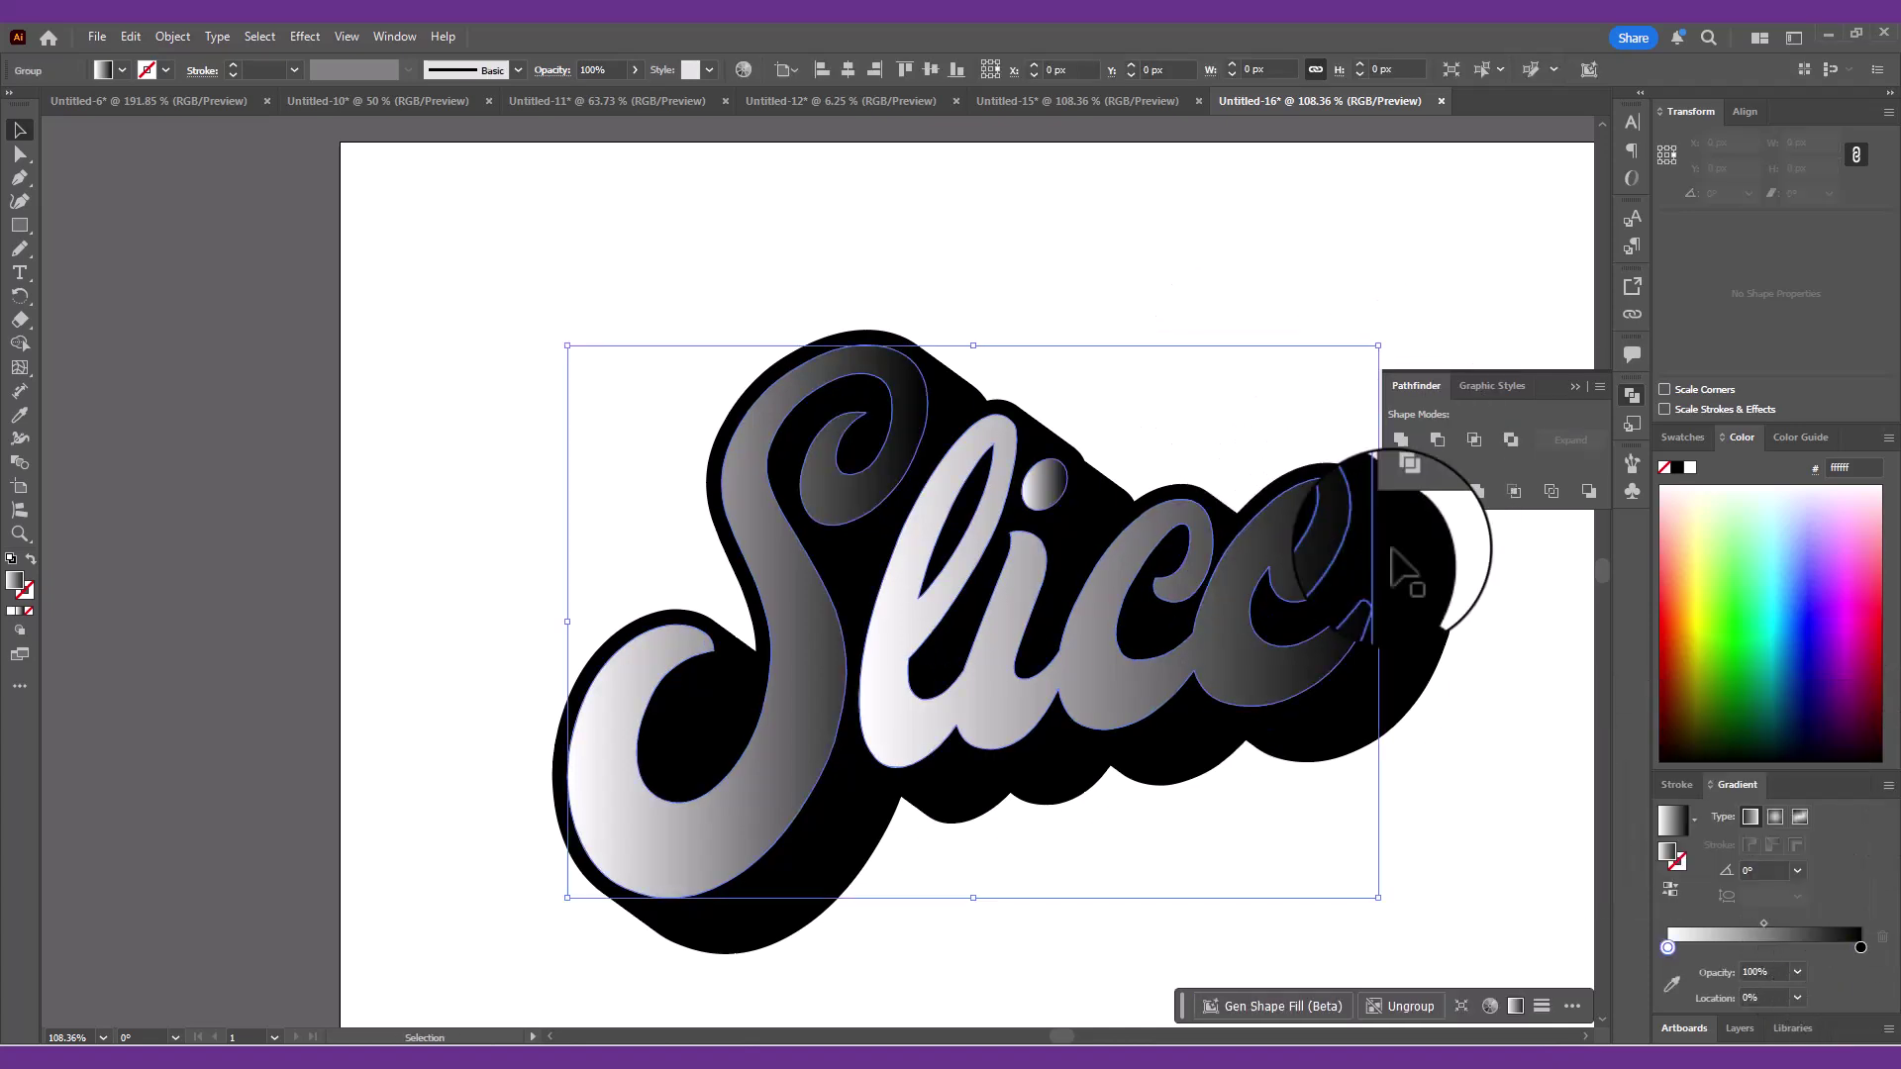
# - Set the gradient's starting colour stop to the yellow RGB 255, 195, 0
pyautogui.click(1668, 948)
pyautogui.doubleClick(1665, 948)
pyautogui.doubleClick(1818, 740)
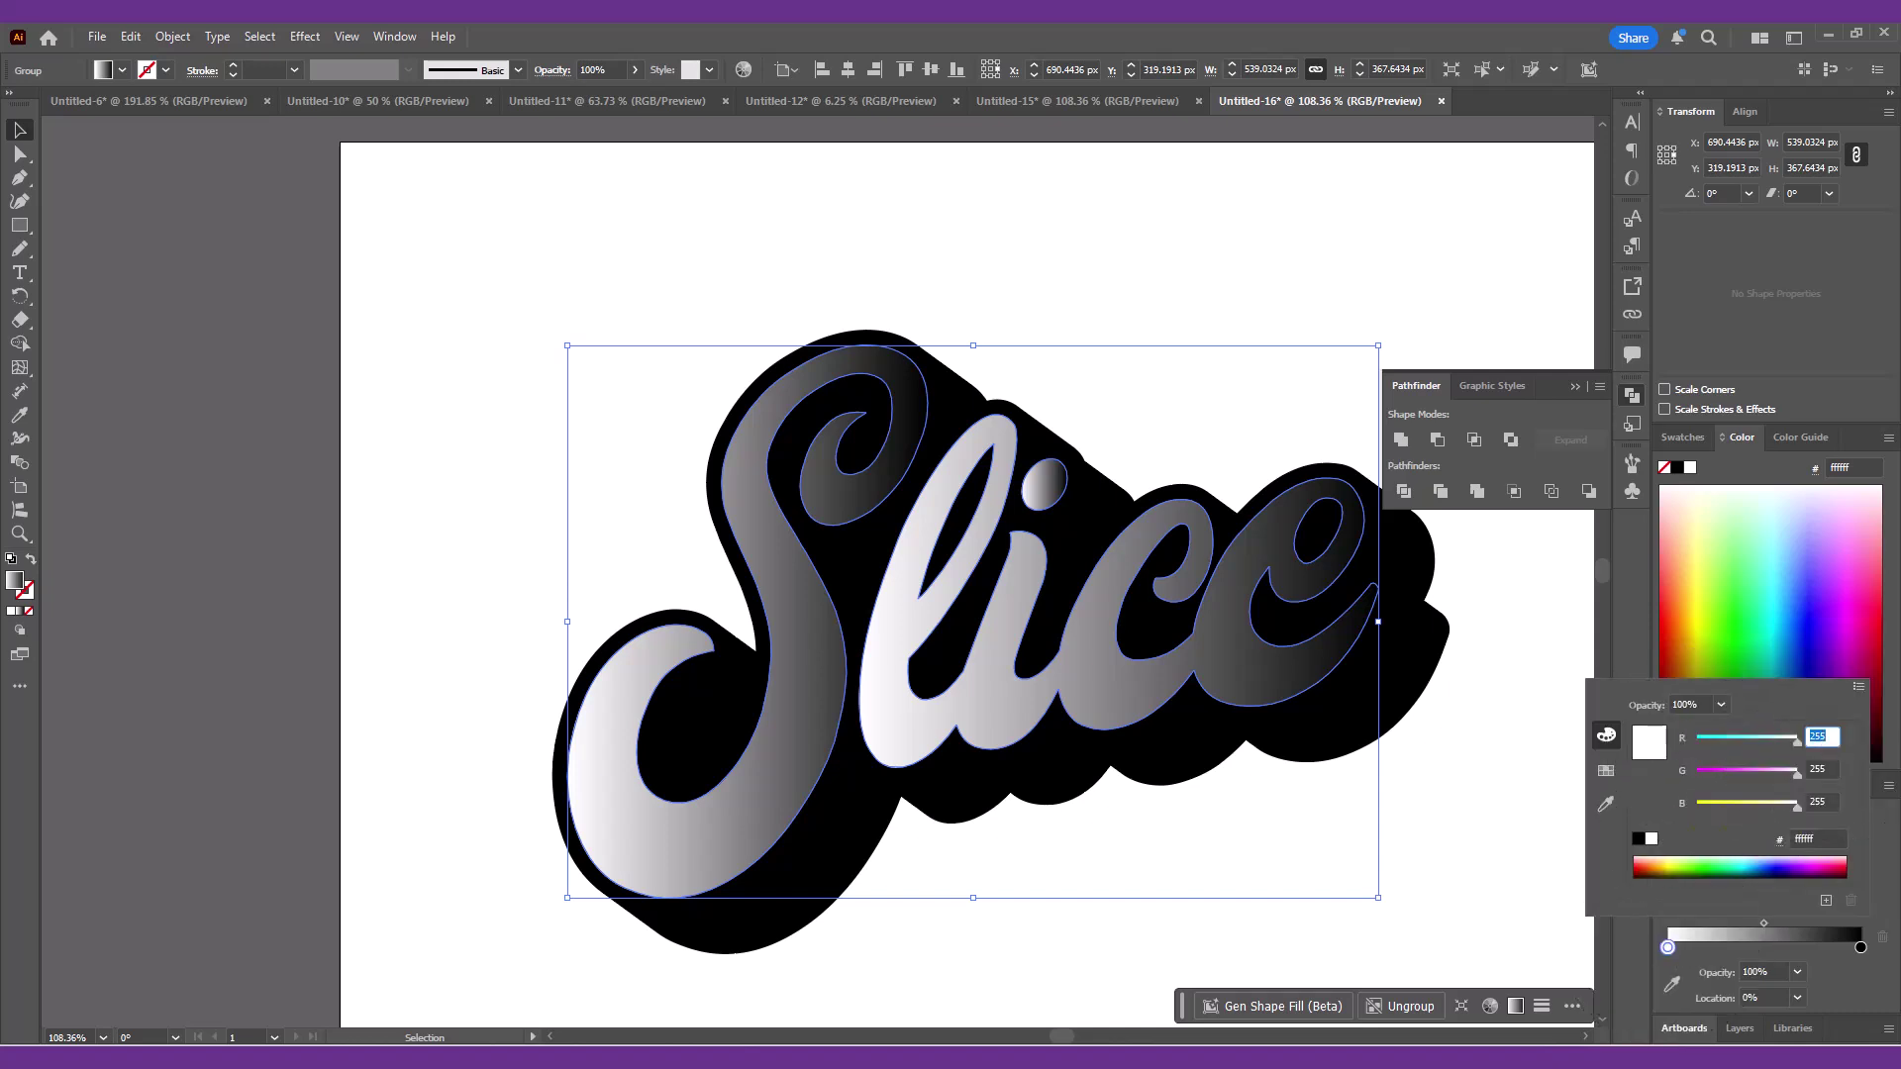
pyautogui.write('255')
pyautogui.press('Tab')
pyautogui.write('195')
pyautogui.press('Tab')
pyautogui.write('0')
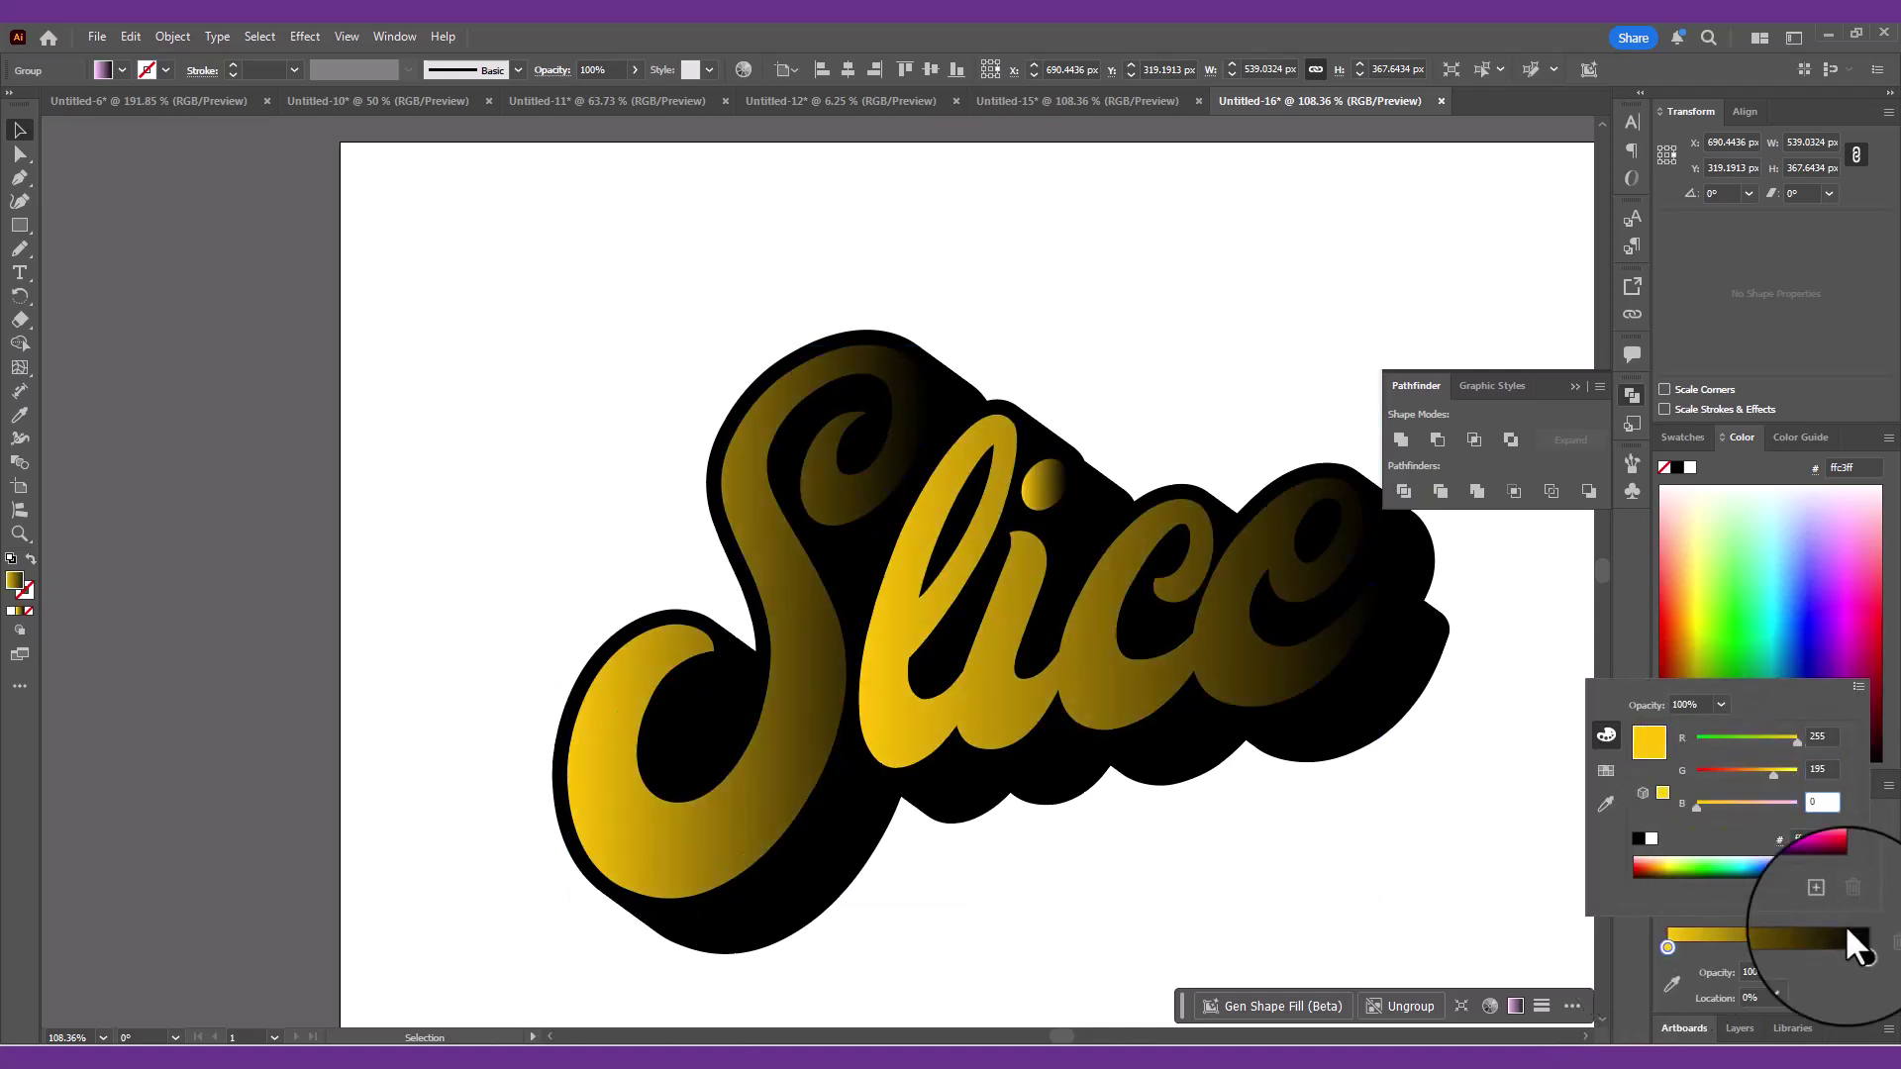
# - Set the gradient's ending colour stop to the pink RGB 255, 0, 125
pyautogui.click(1860, 947)
pyautogui.doubleClick(1860, 947)
pyautogui.click(1822, 736)
pyautogui.write('25')
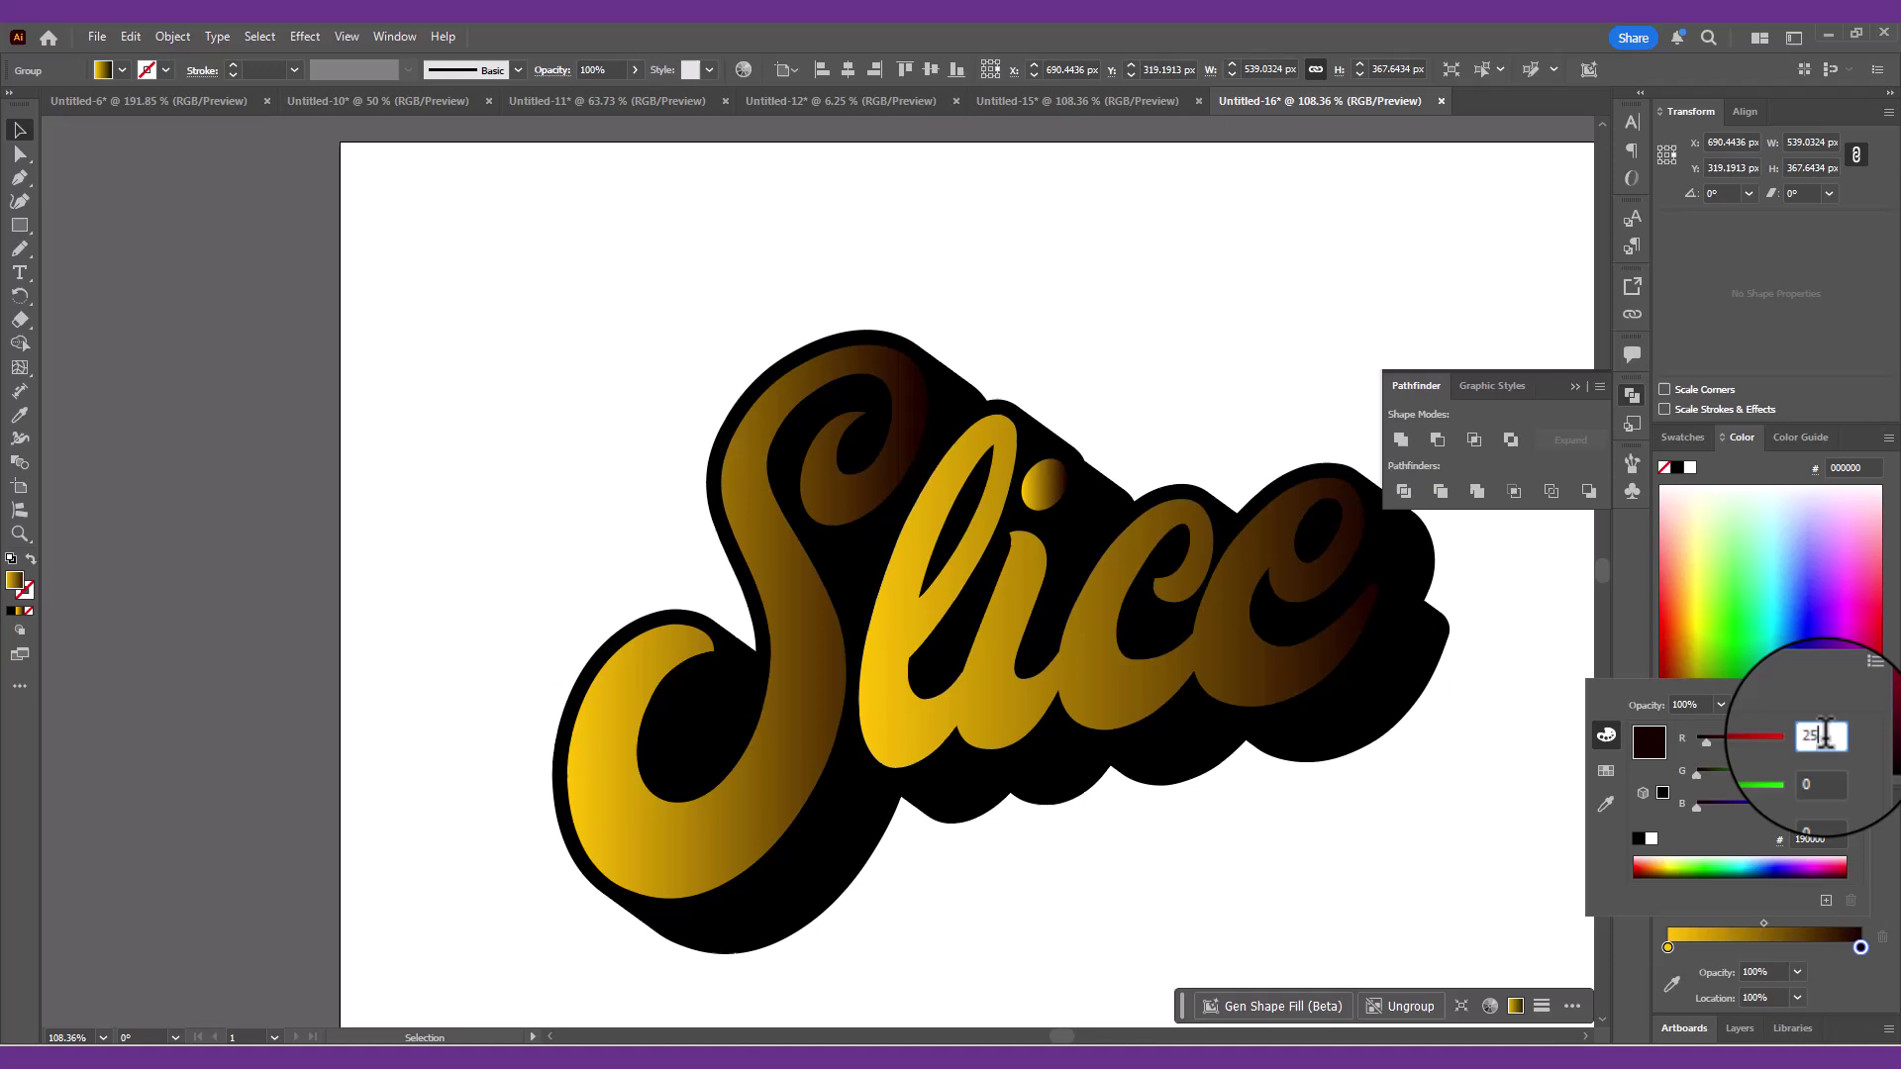
pyautogui.write('5')
pyautogui.press('Tab')
pyautogui.write('125')
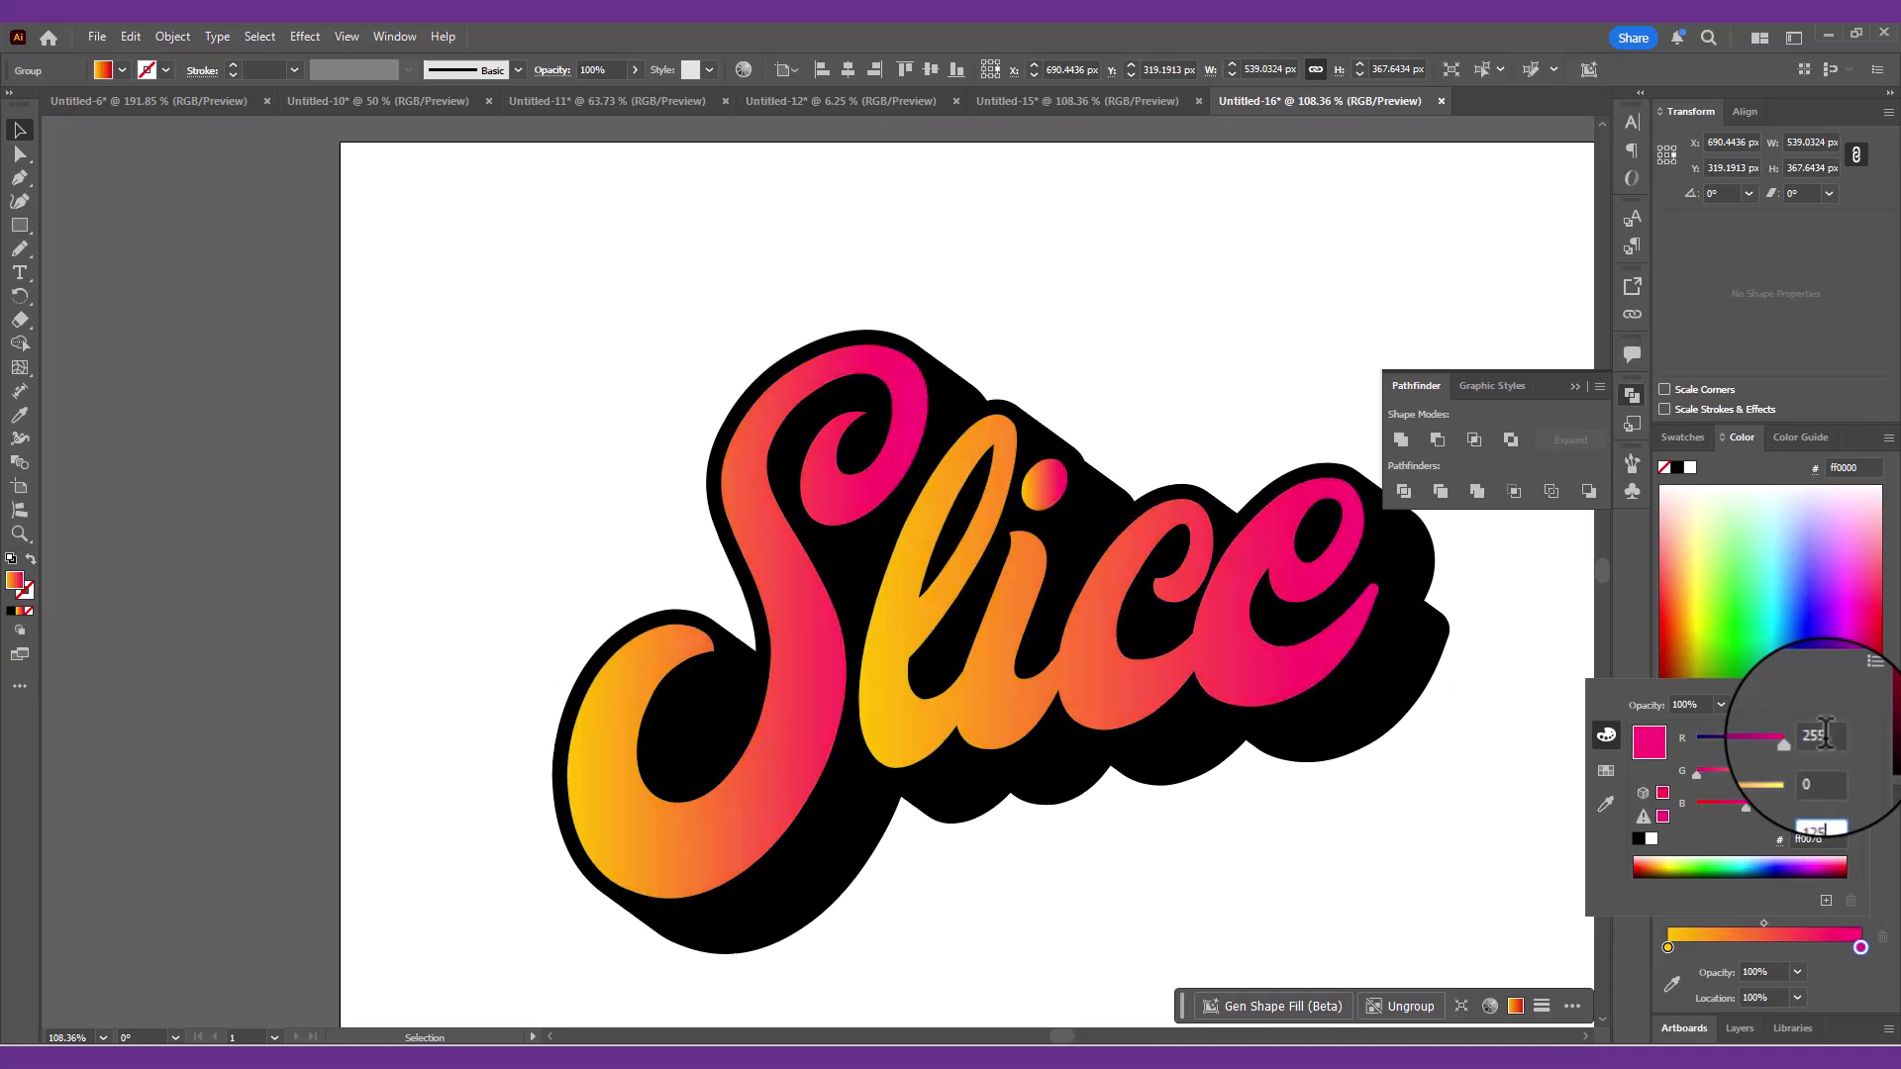
pyautogui.click(1835, 732)
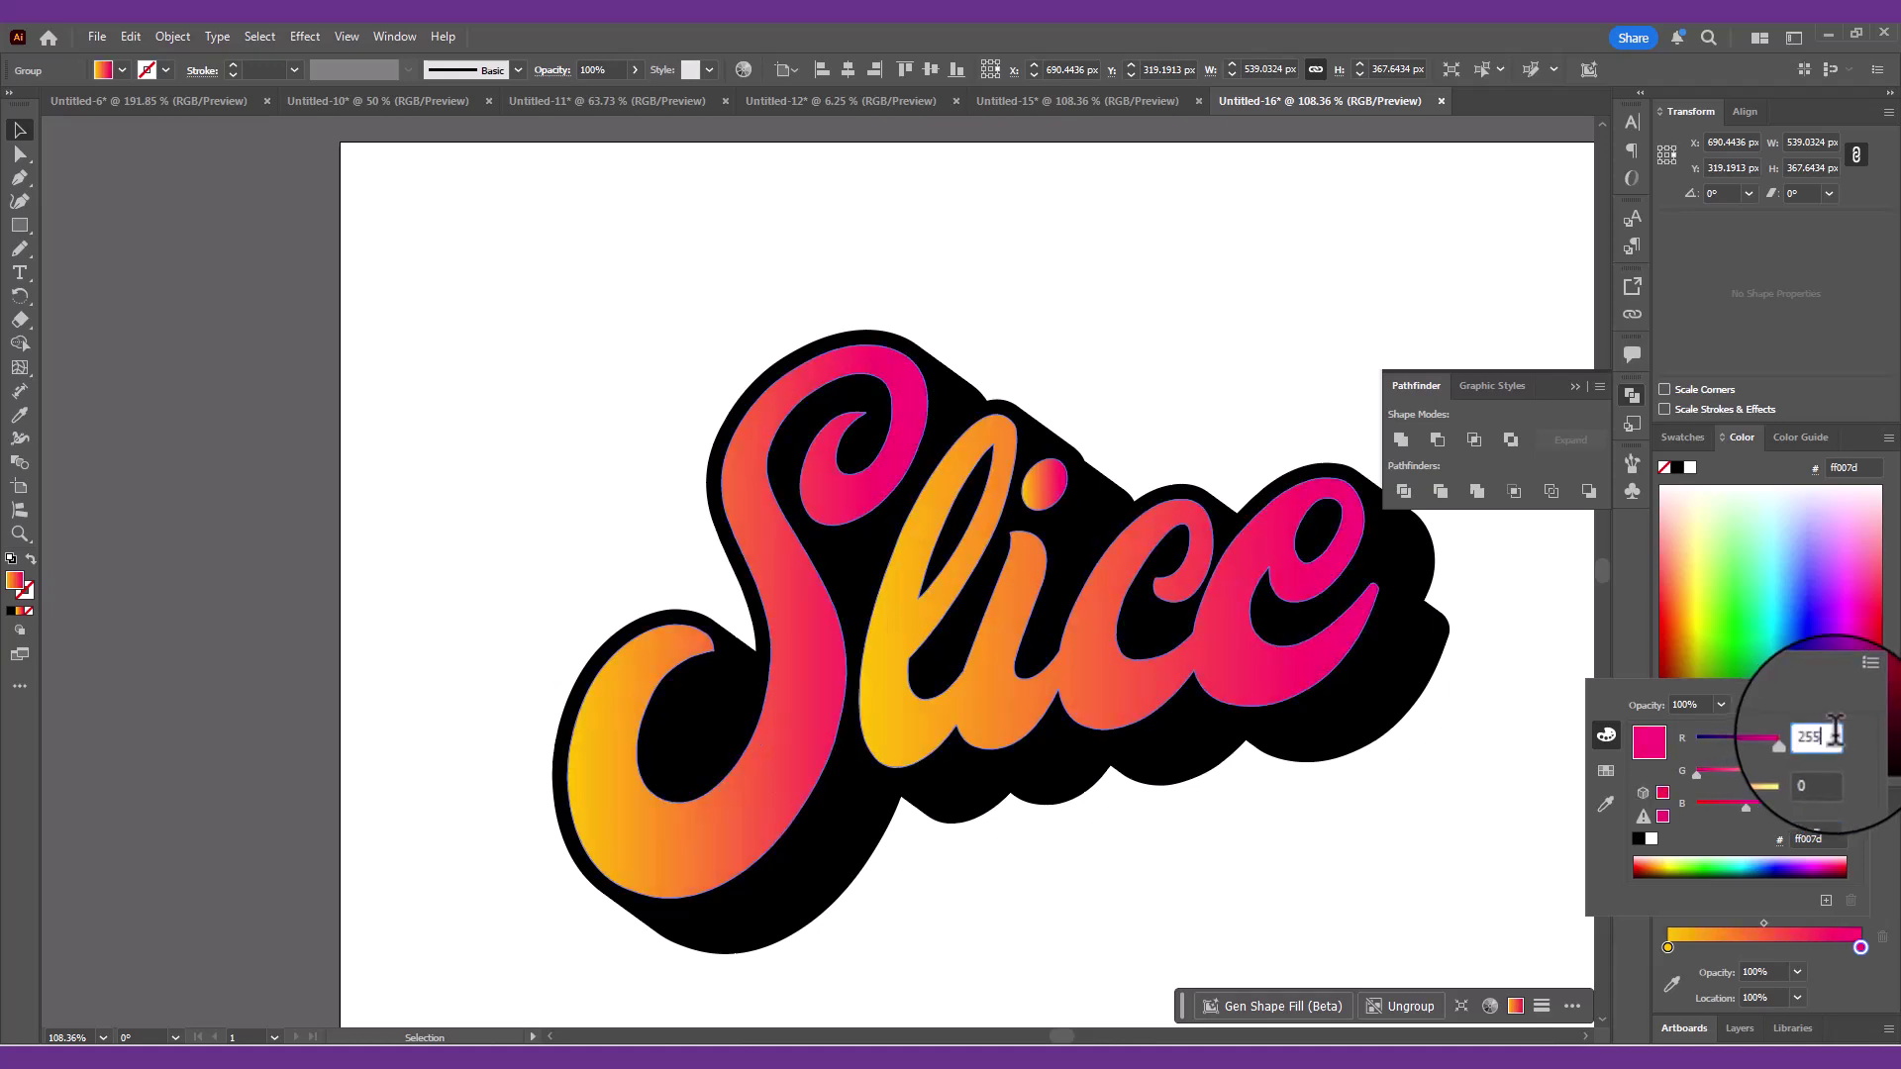
# - Redraw the lettering's gradient across the whole word with the Gradient tool, from yellow above to pink below, at about -78°
pyautogui.click(20, 367)
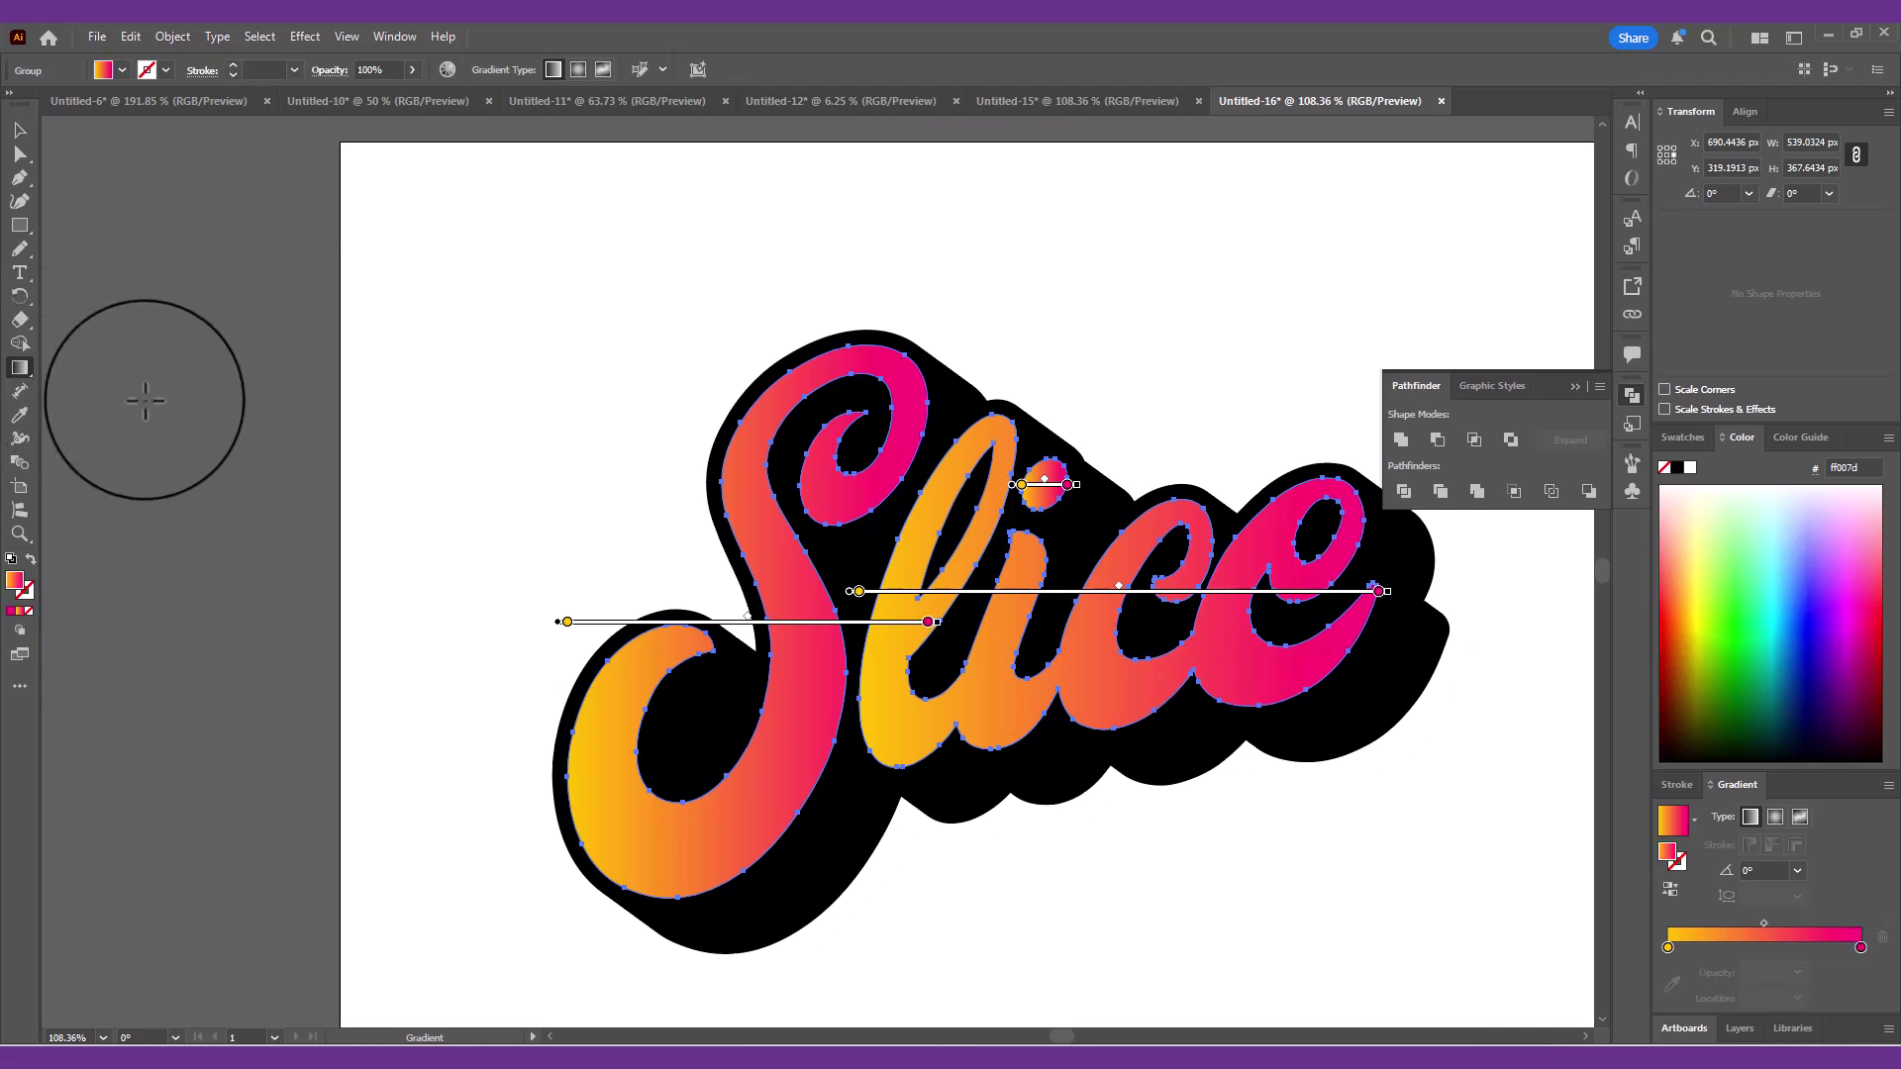
pyautogui.press('v')
pyautogui.click(509, 503)
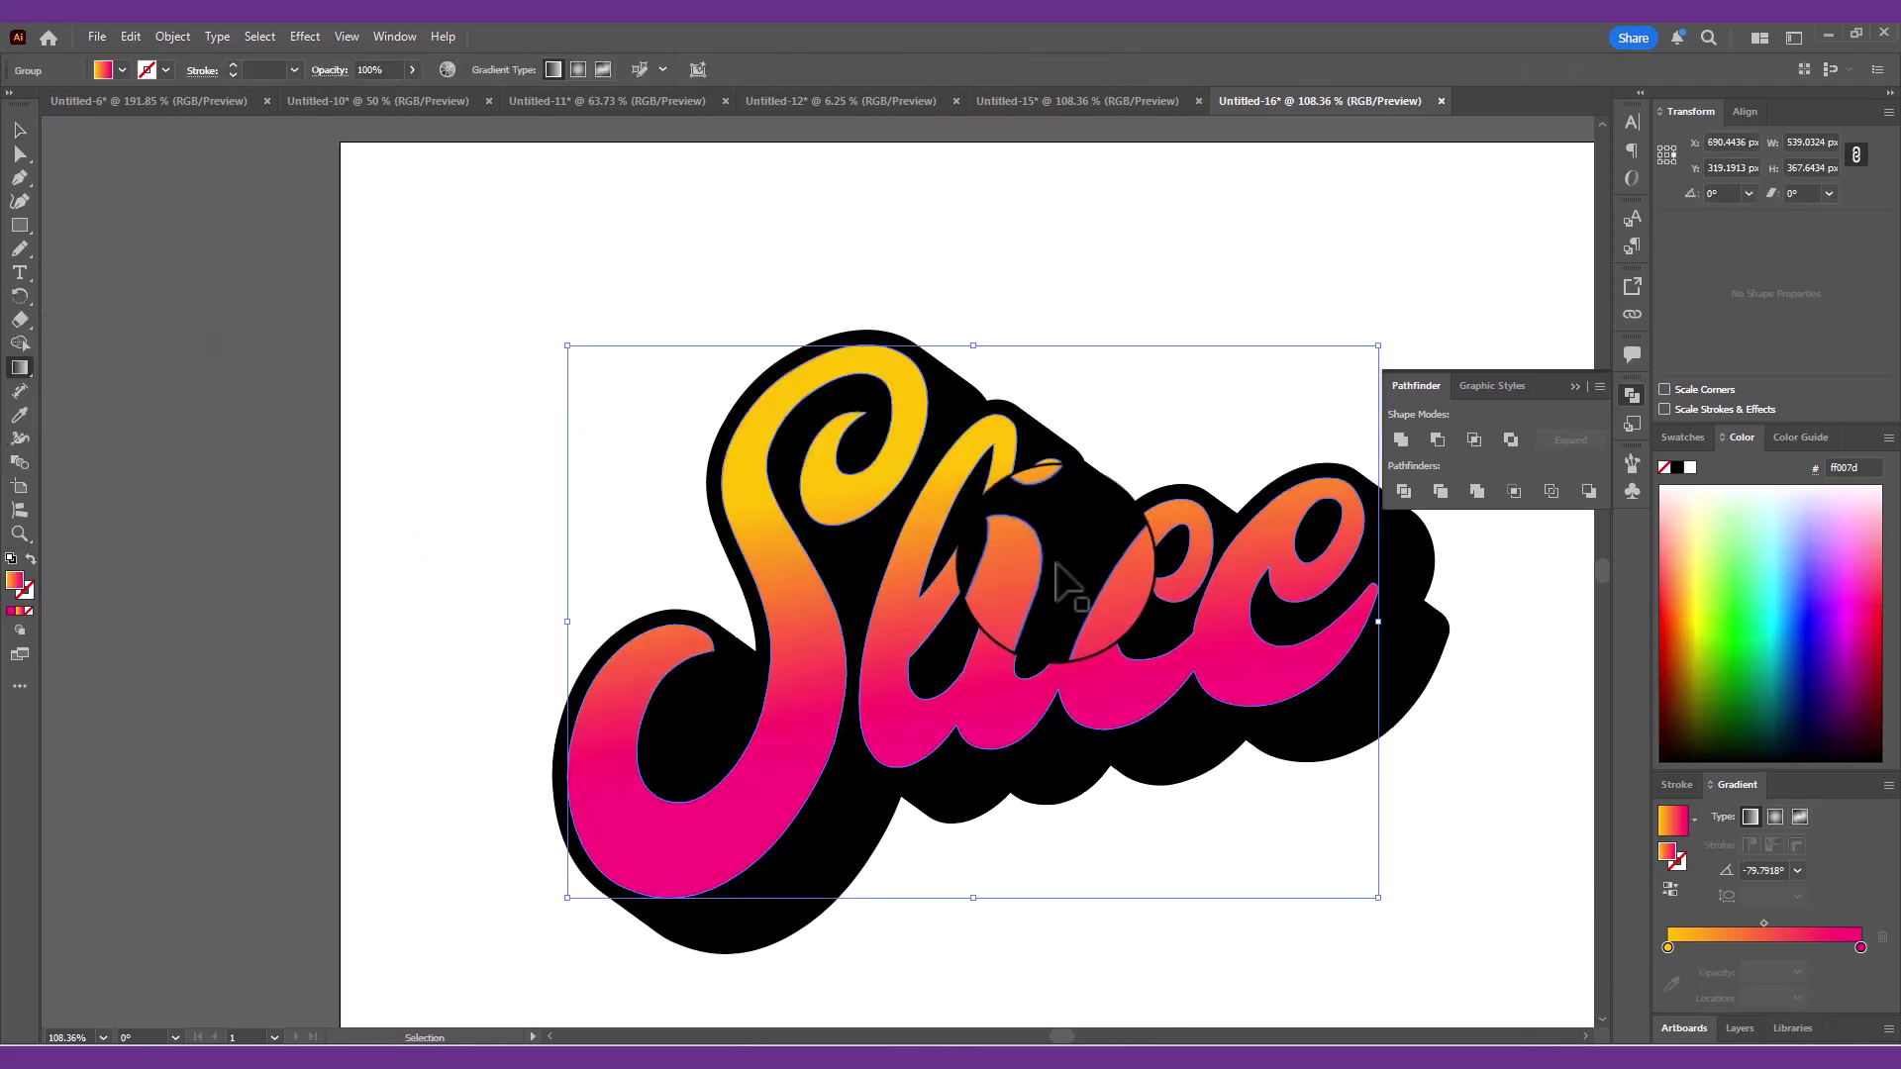
pyautogui.moveTo(1020, 533)
pyautogui.mouseDown()
pyautogui.moveTo(1053, 733)
pyautogui.moveTo(1058, 717)
pyautogui.mouseUp()
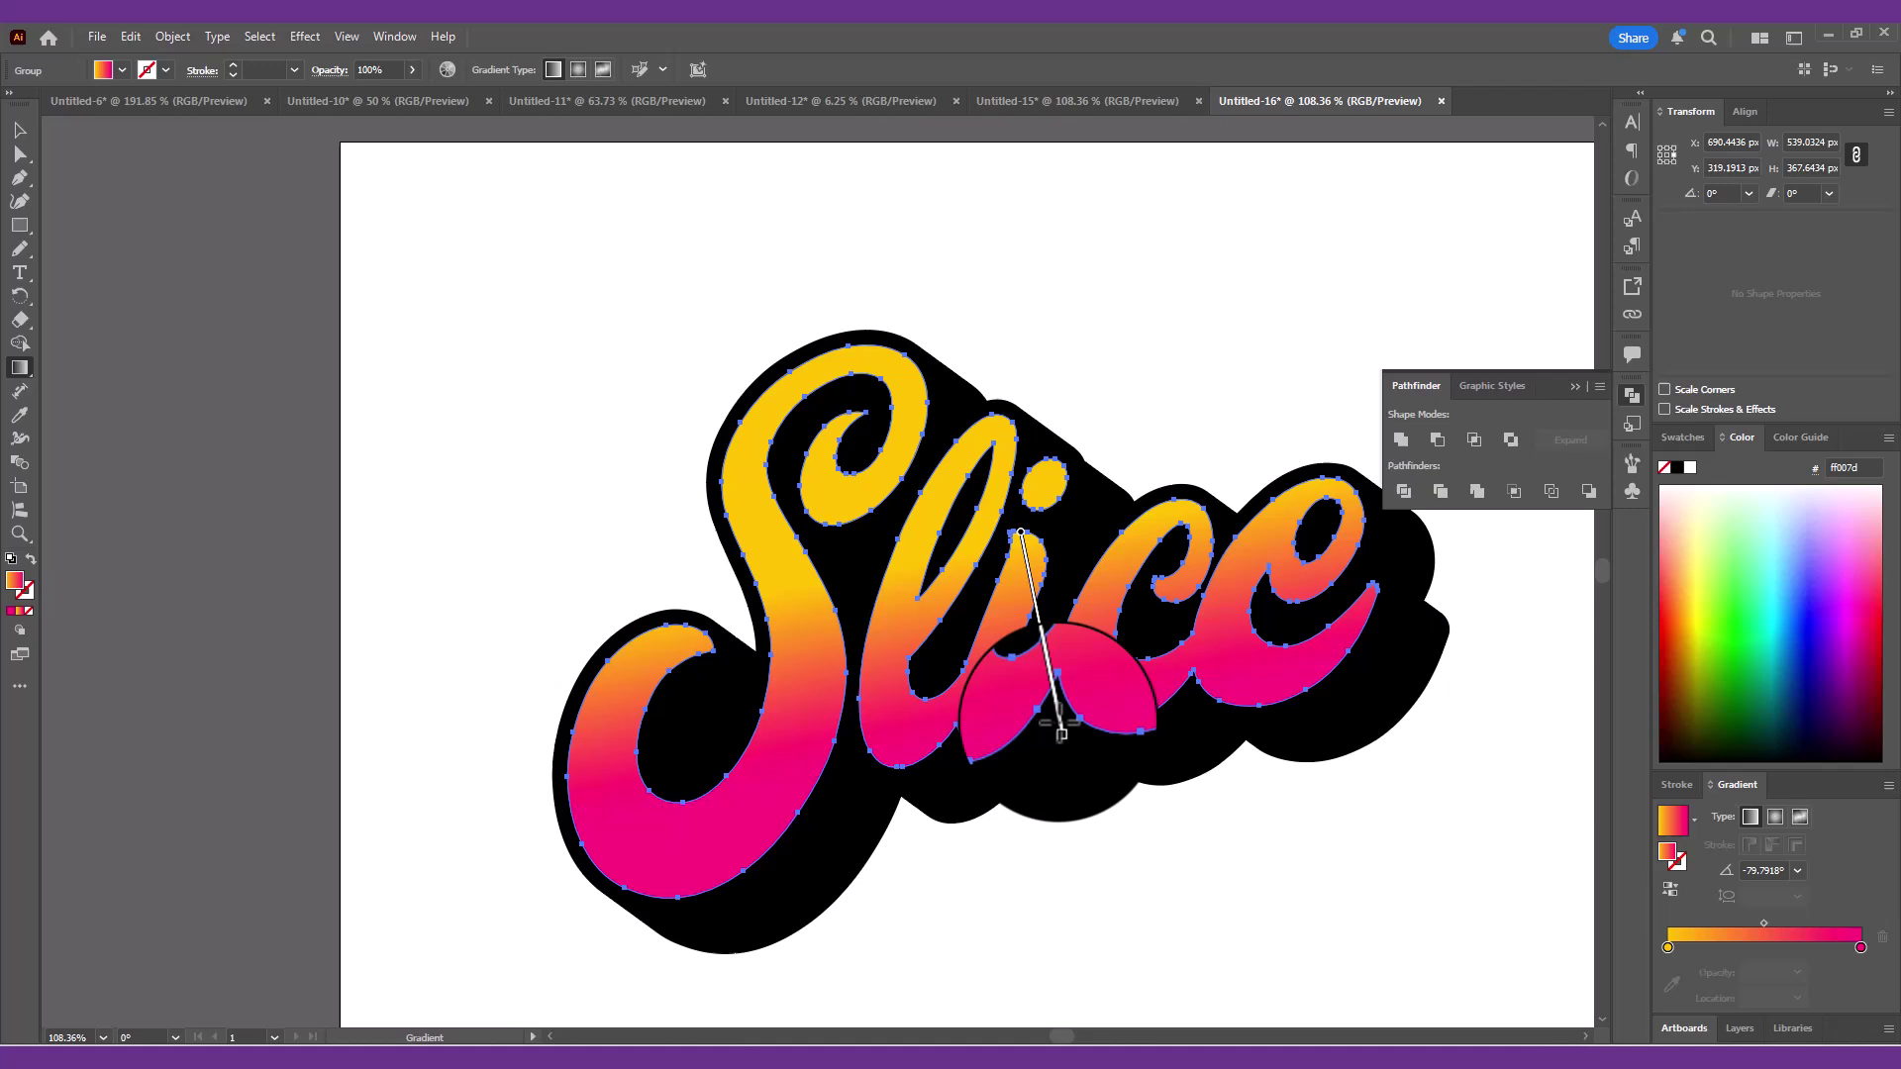
pyautogui.press('v')
pyautogui.click(1193, 390)
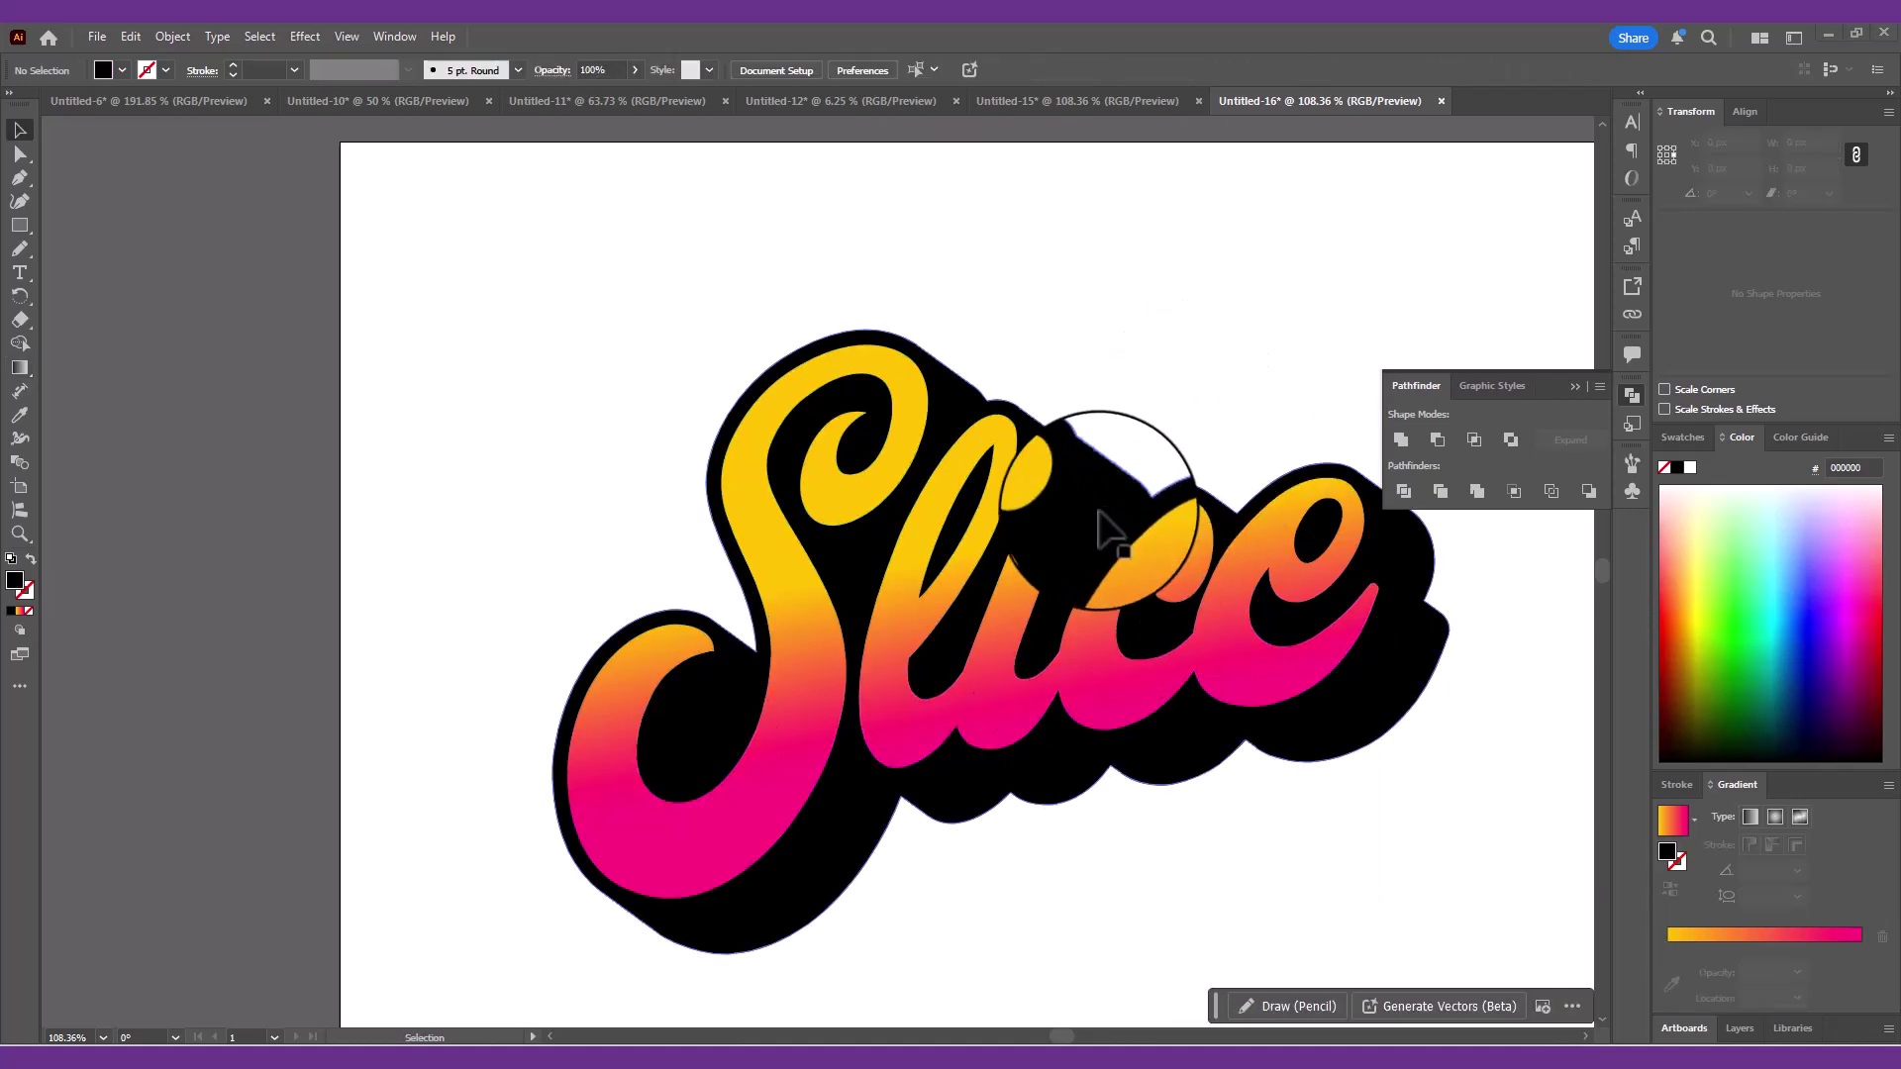
# - Fill the black extruded shadow shape with the dark purple RGB 35, 0, 55
pyautogui.click(1107, 530)
pyautogui.doubleClick(16, 585)
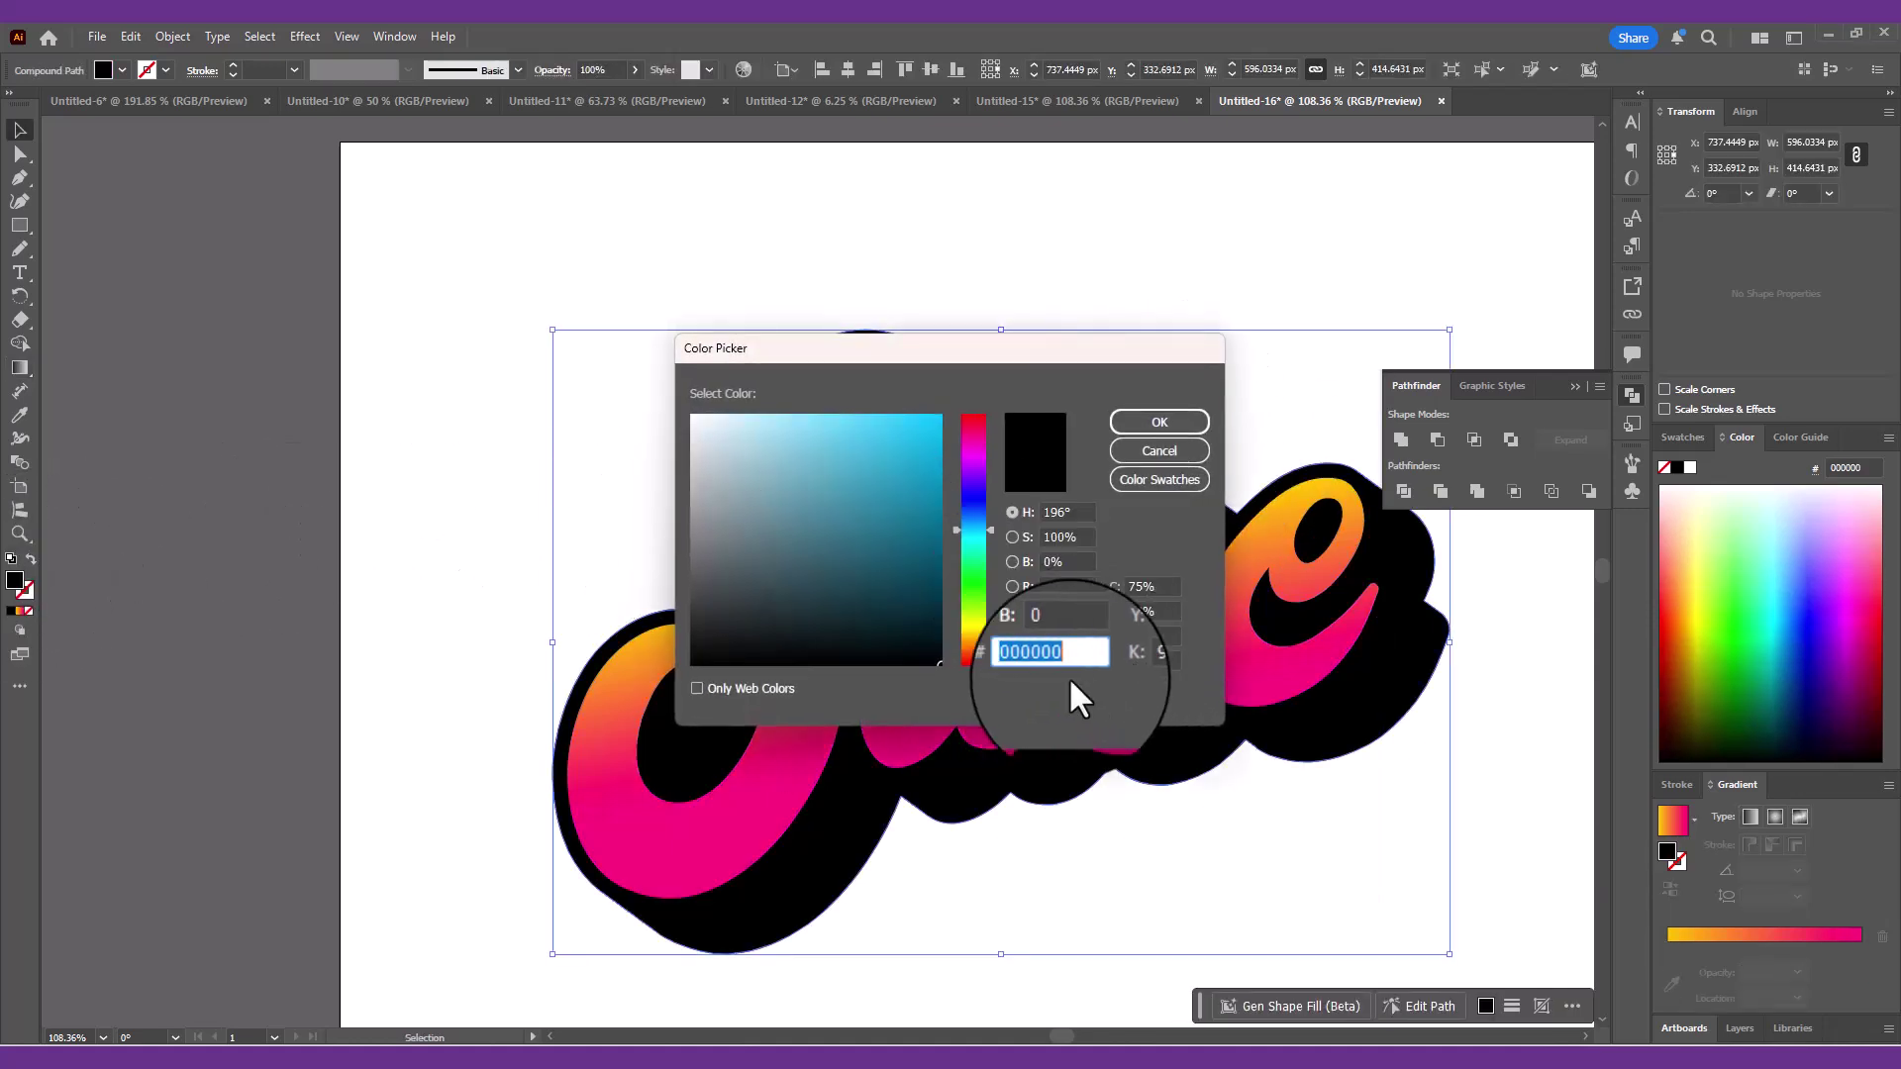
pyautogui.doubleClick(1075, 591)
pyautogui.write('35')
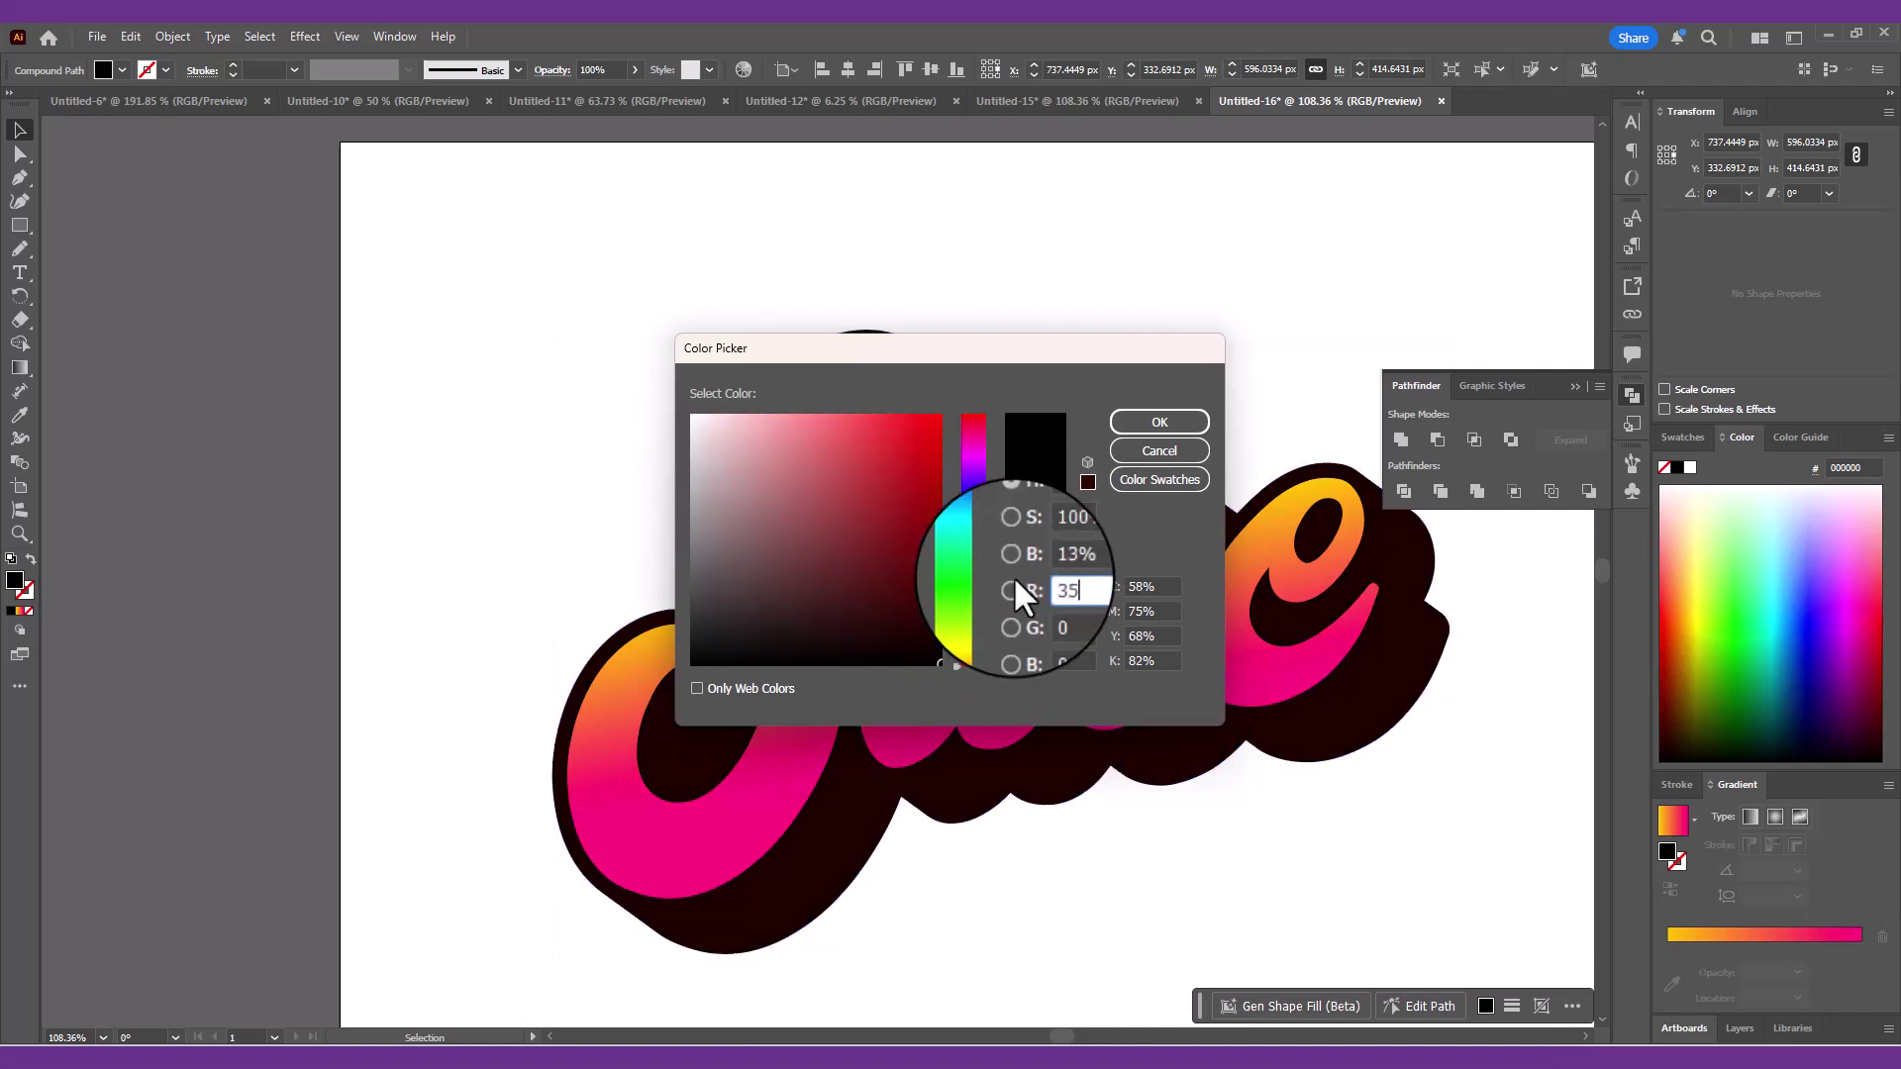
pyautogui.press('Tab')
pyautogui.press('Tab')
pyautogui.write('53')
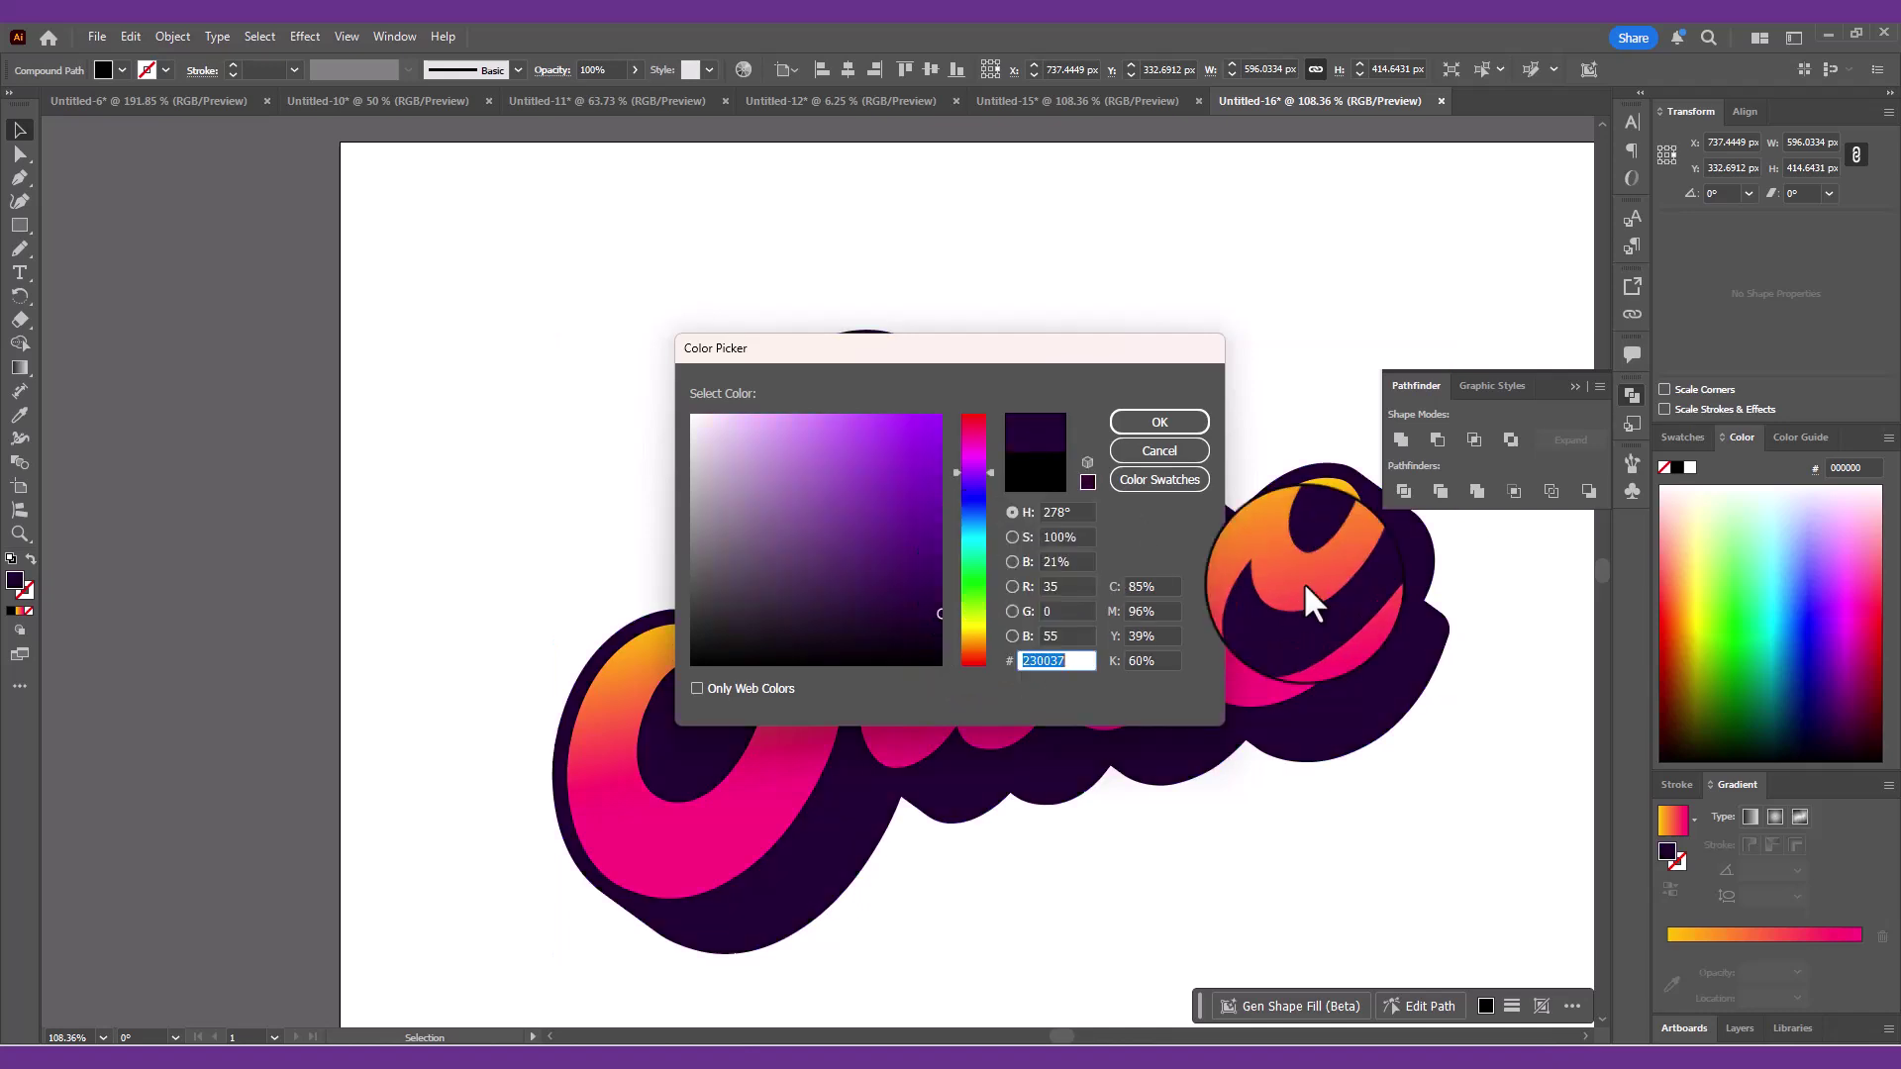
pyautogui.click(1185, 428)
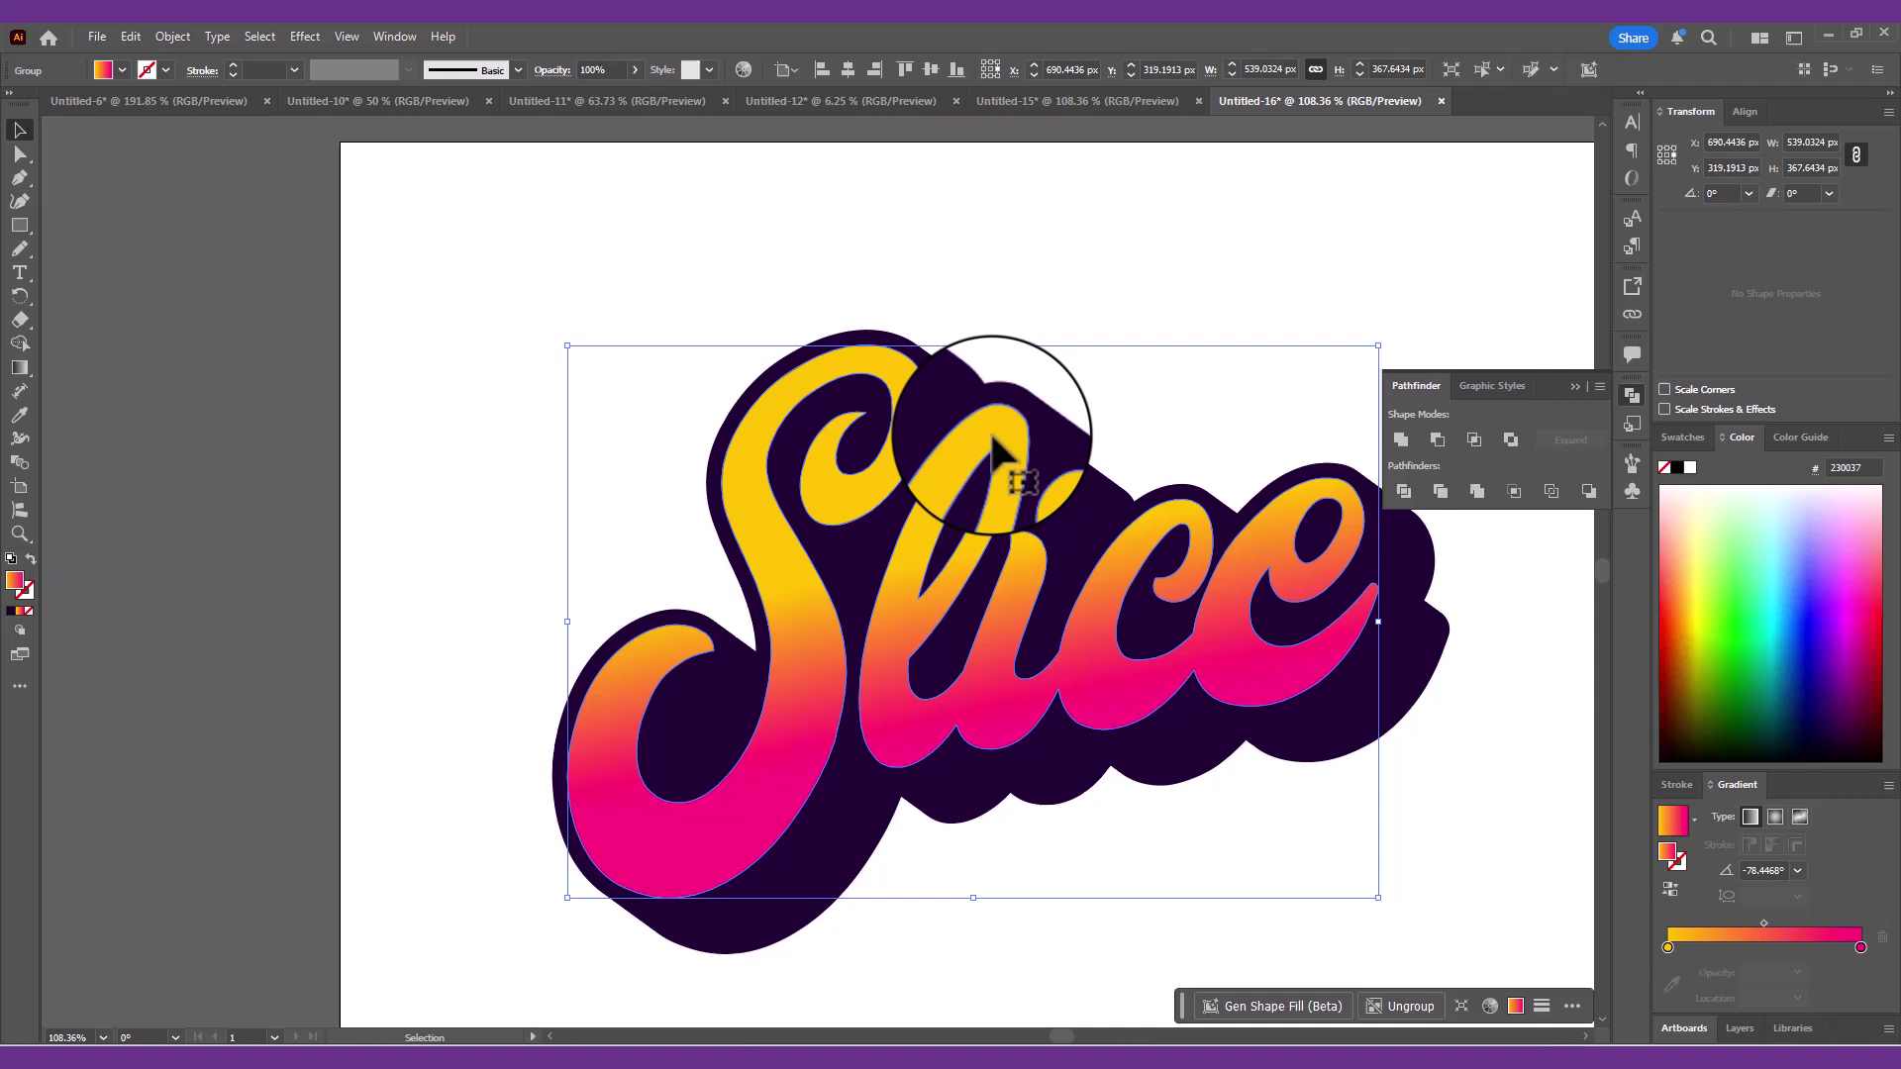
# - Copy the gradient "Slice" lettering group and paste the copy in front at the same position
pyautogui.click(127, 36)
pyautogui.click(149, 130)
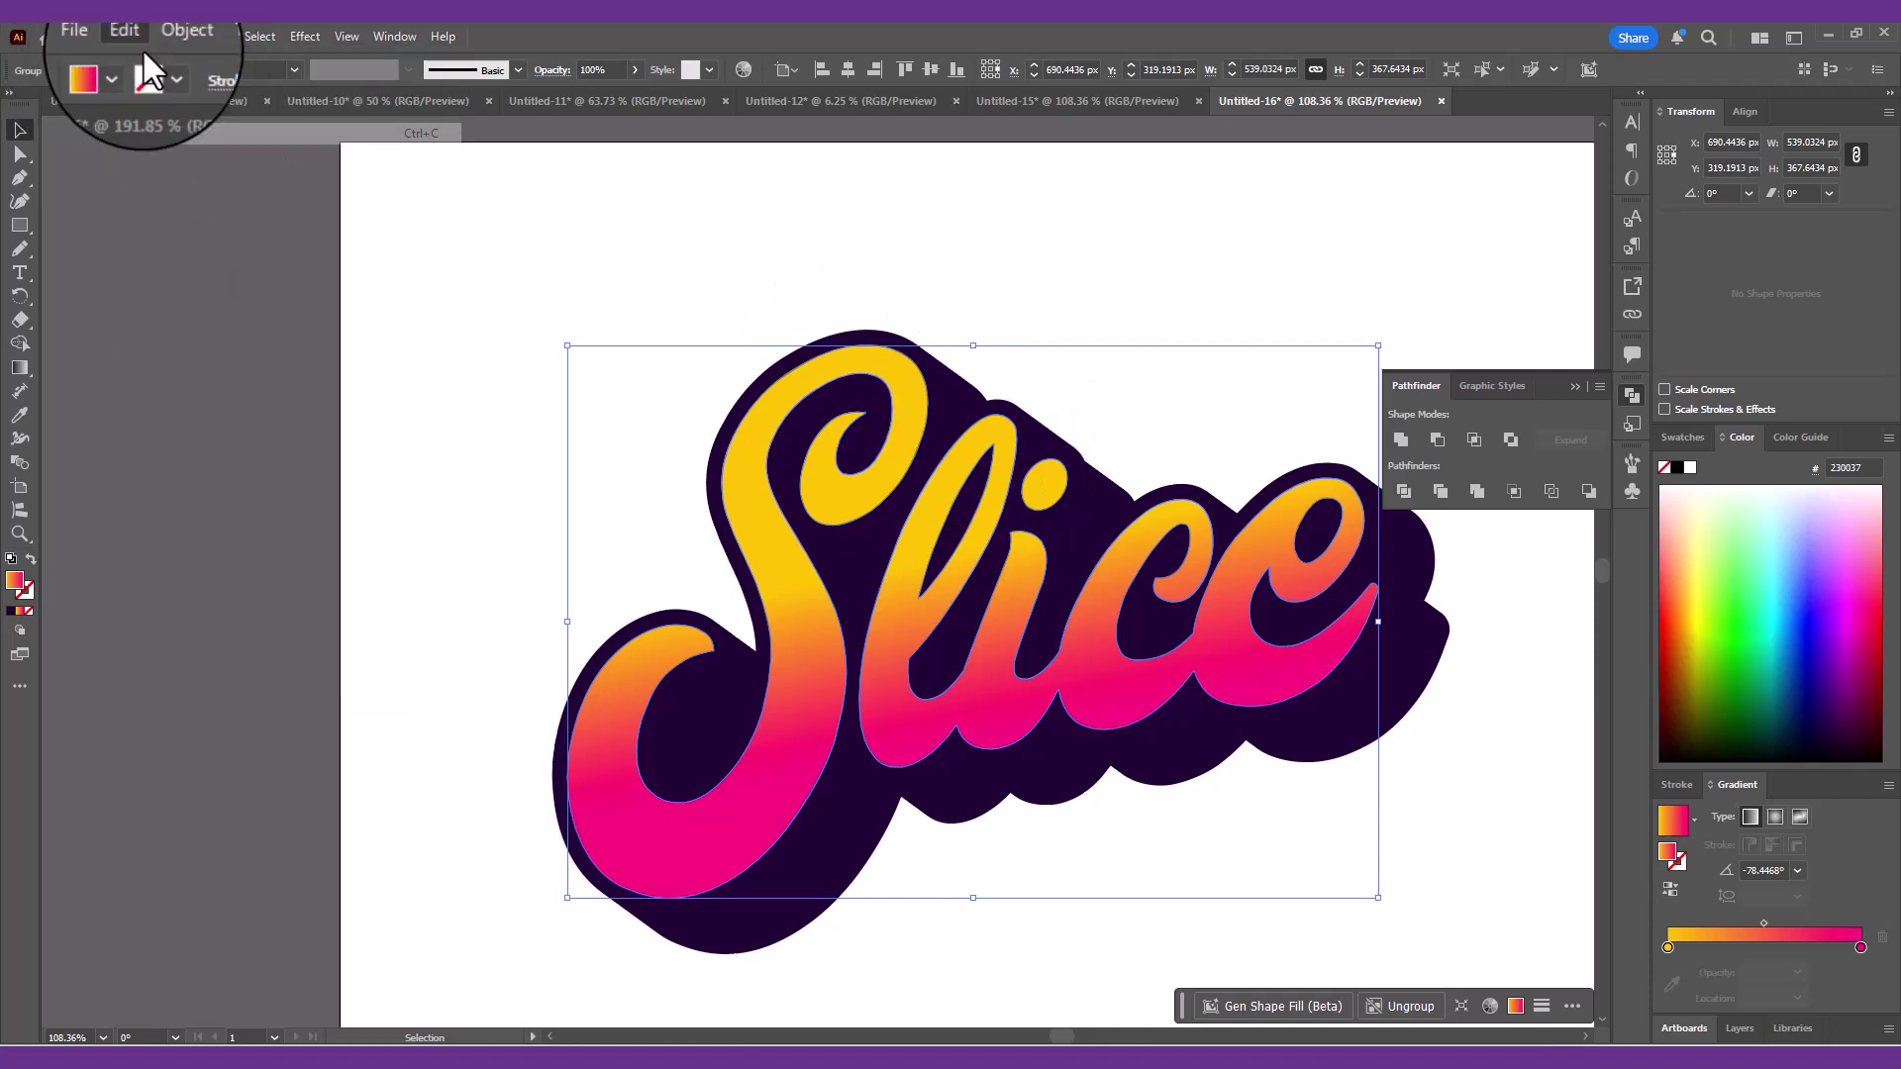
pyautogui.click(131, 37)
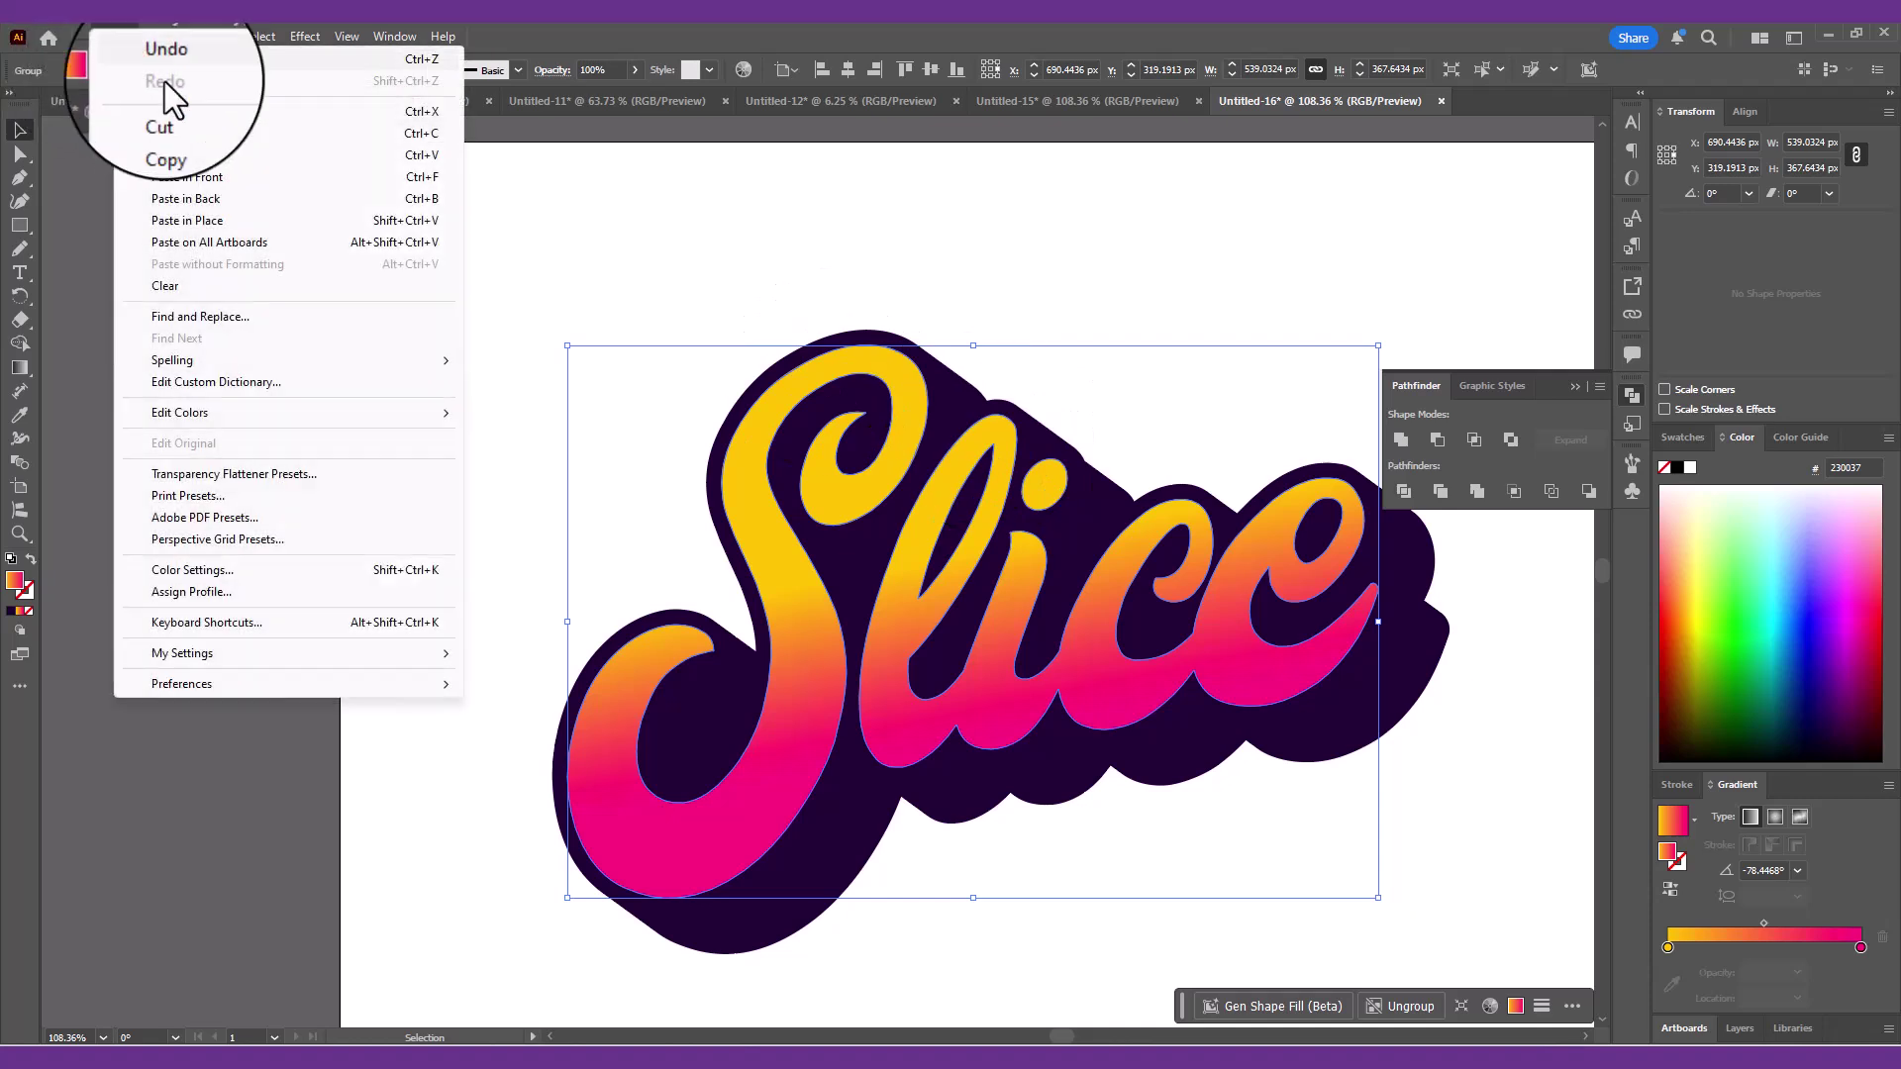
pyautogui.click(224, 184)
# - Fill the pasted lettering copy with the purple RGB 105, 59, 143
pyautogui.doubleClick(15, 583)
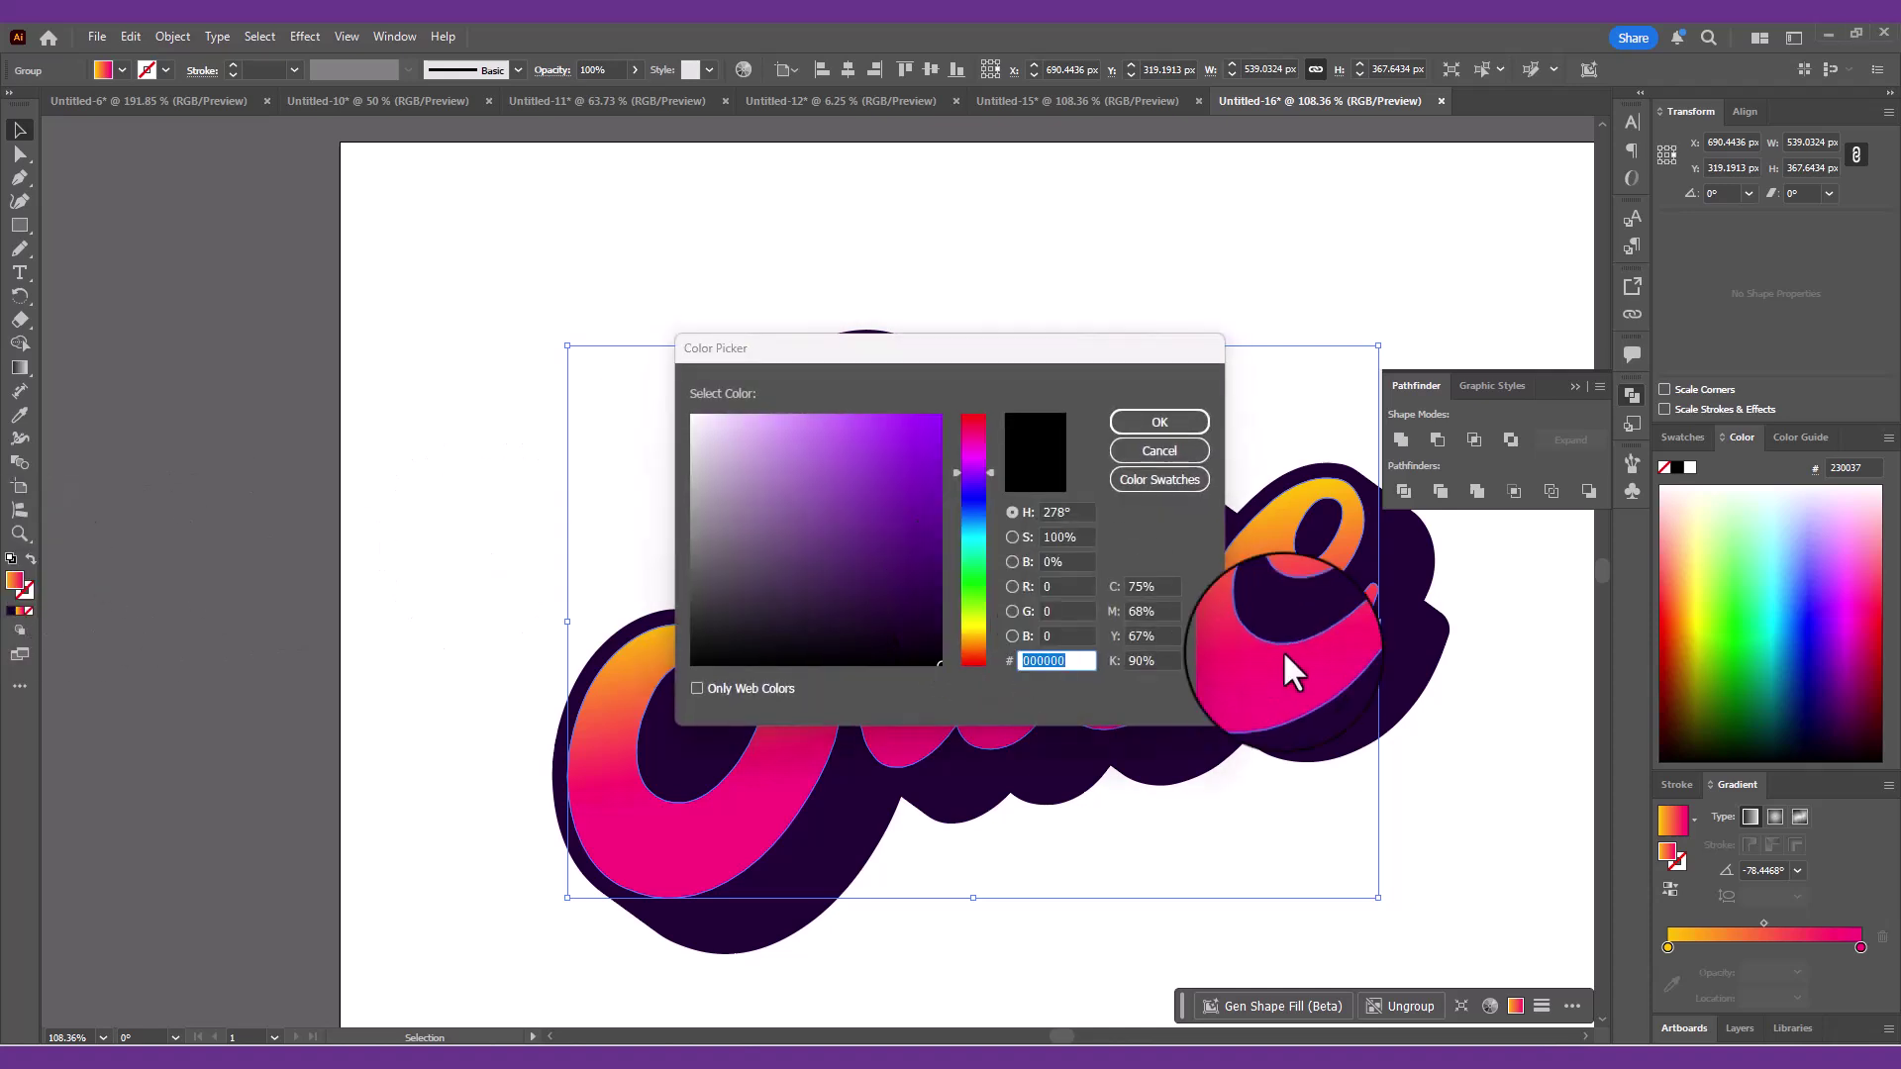
pyautogui.moveTo(1072, 588); pyautogui.dragTo(955, 608)
pyautogui.write('10105')
pyautogui.press('Tab')
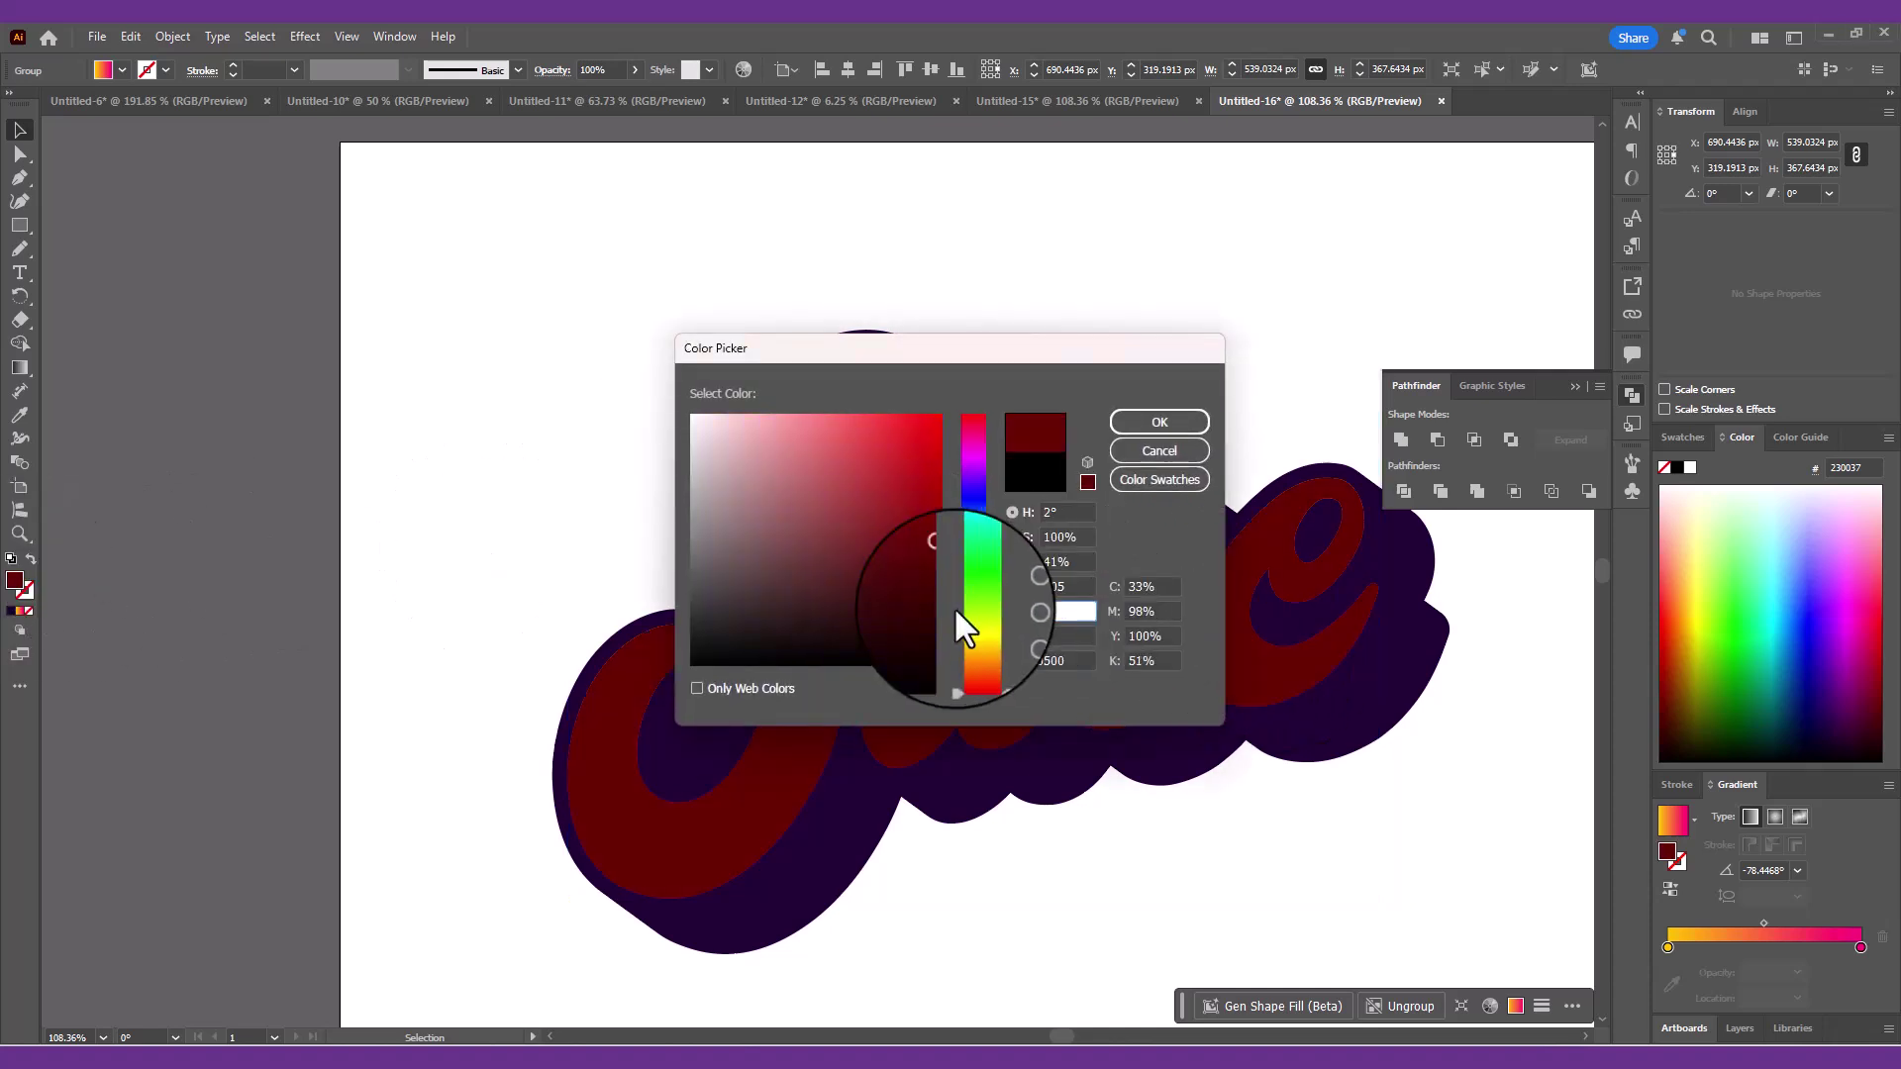
pyautogui.write('60')
pyautogui.press('Tab')
pyautogui.write('143')
pyautogui.press('Return')
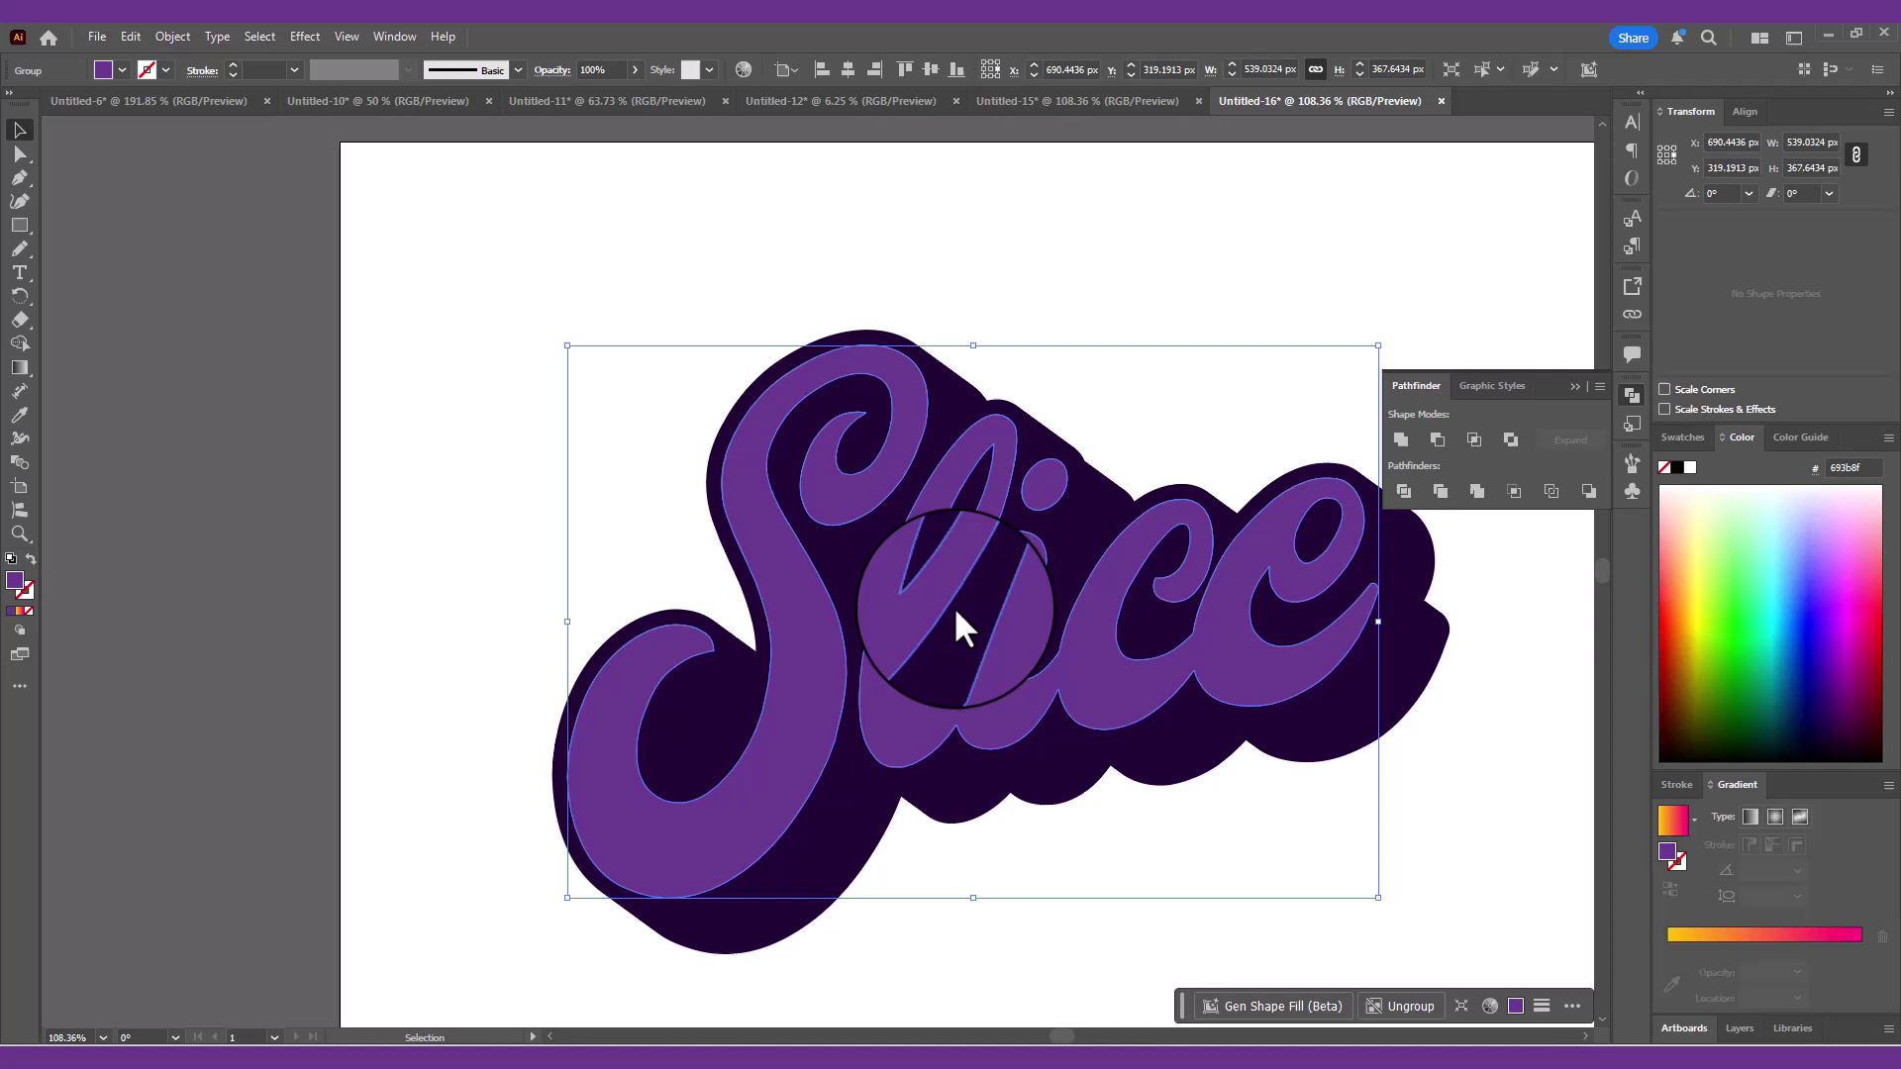
# - Nudge the purple lettering copy 8 px to the right and 8 px down
pyautogui.press('Right')
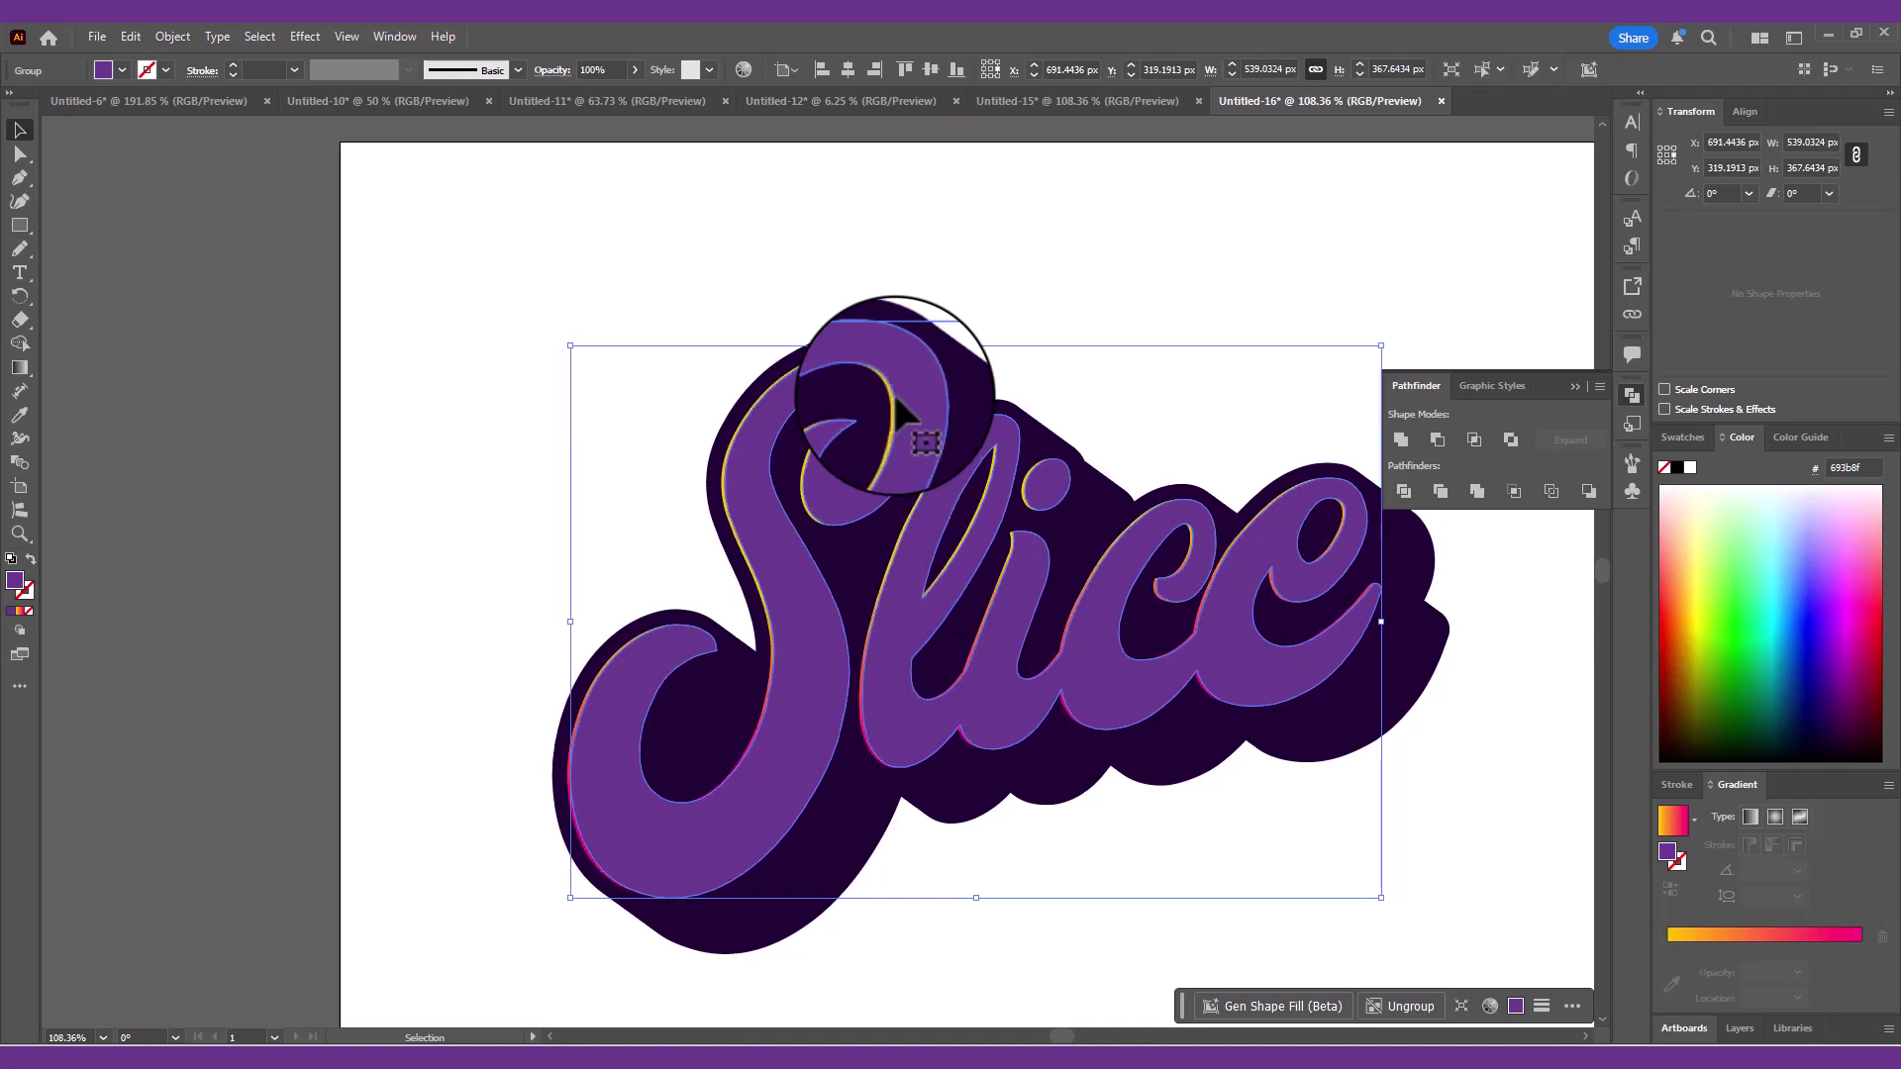
pyautogui.press('Right')
pyautogui.press('Right')
pyautogui.press('Right')
pyautogui.press('Right')
pyautogui.press('Right')
pyautogui.press('Right')
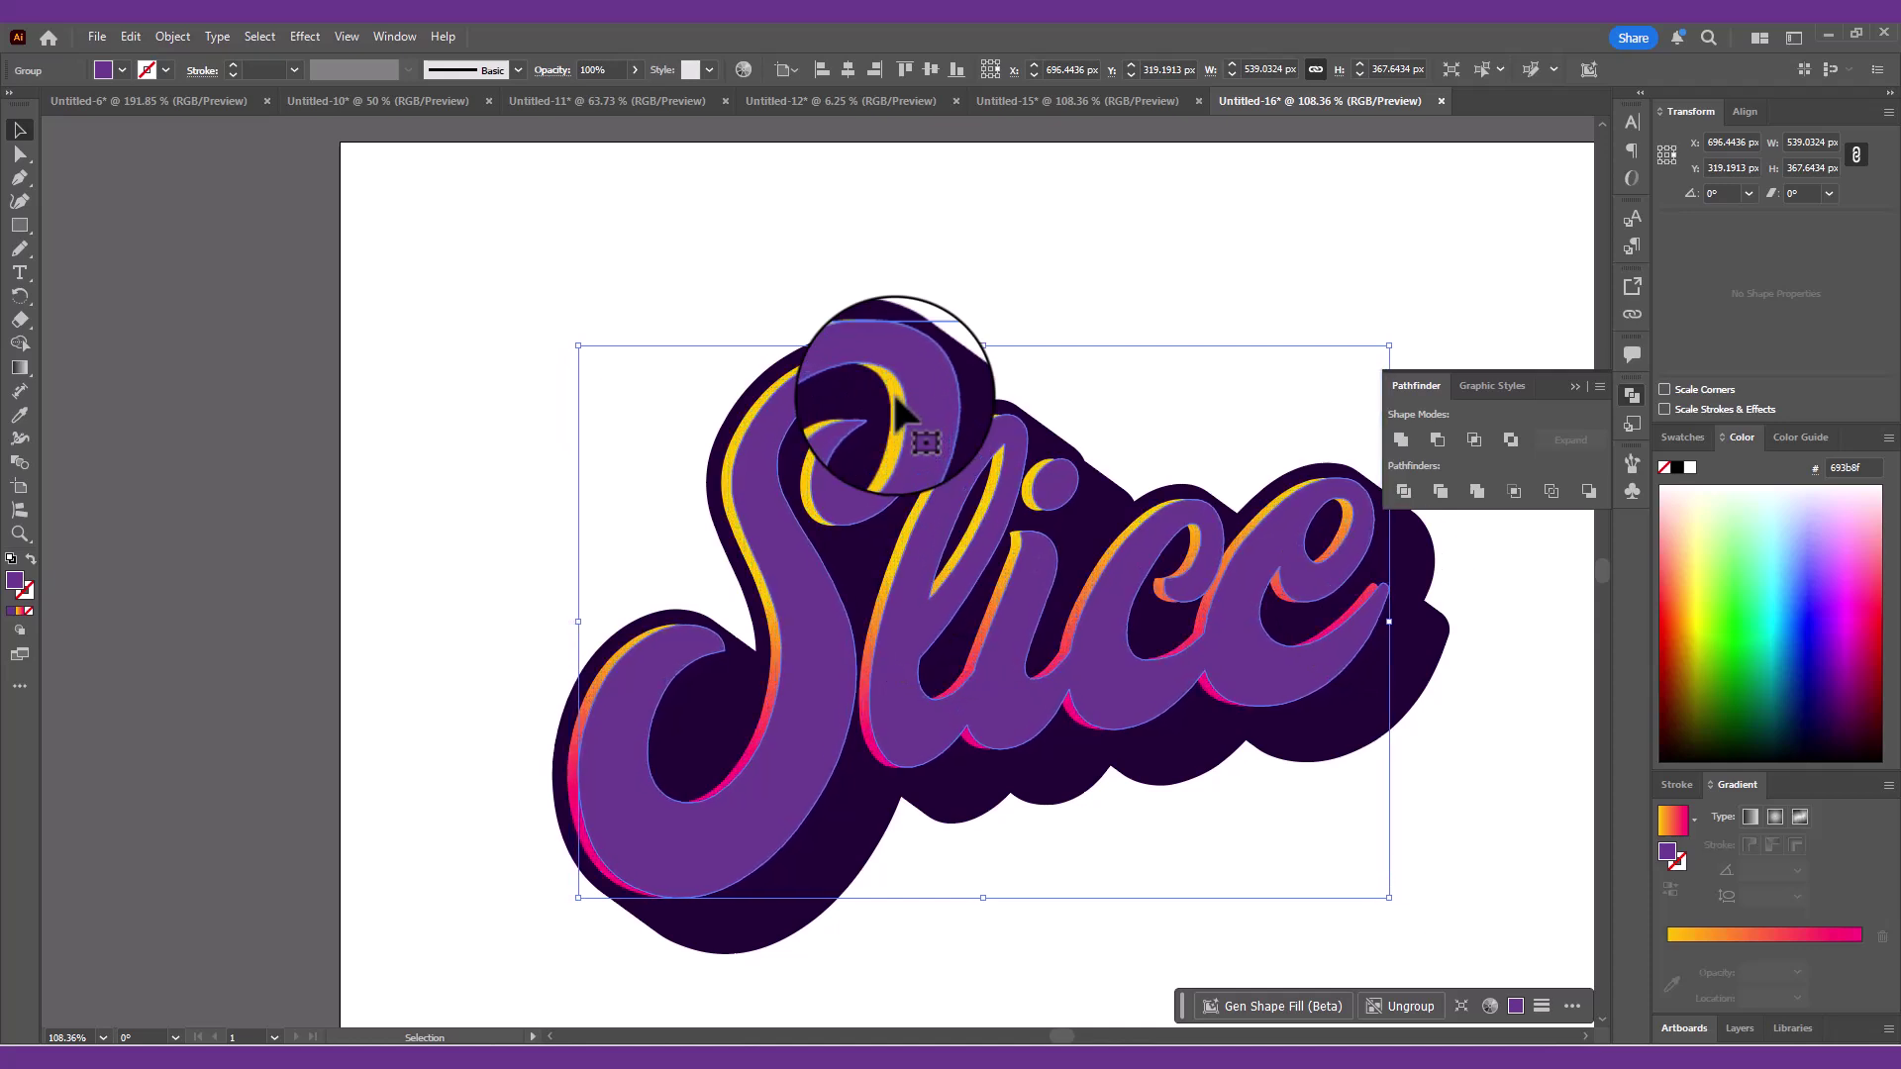
pyautogui.press('Down')
pyautogui.press('Down')
pyautogui.press('Down')
pyautogui.press('Down')
pyautogui.press('Down')
pyautogui.press('Down')
pyautogui.press('Down')
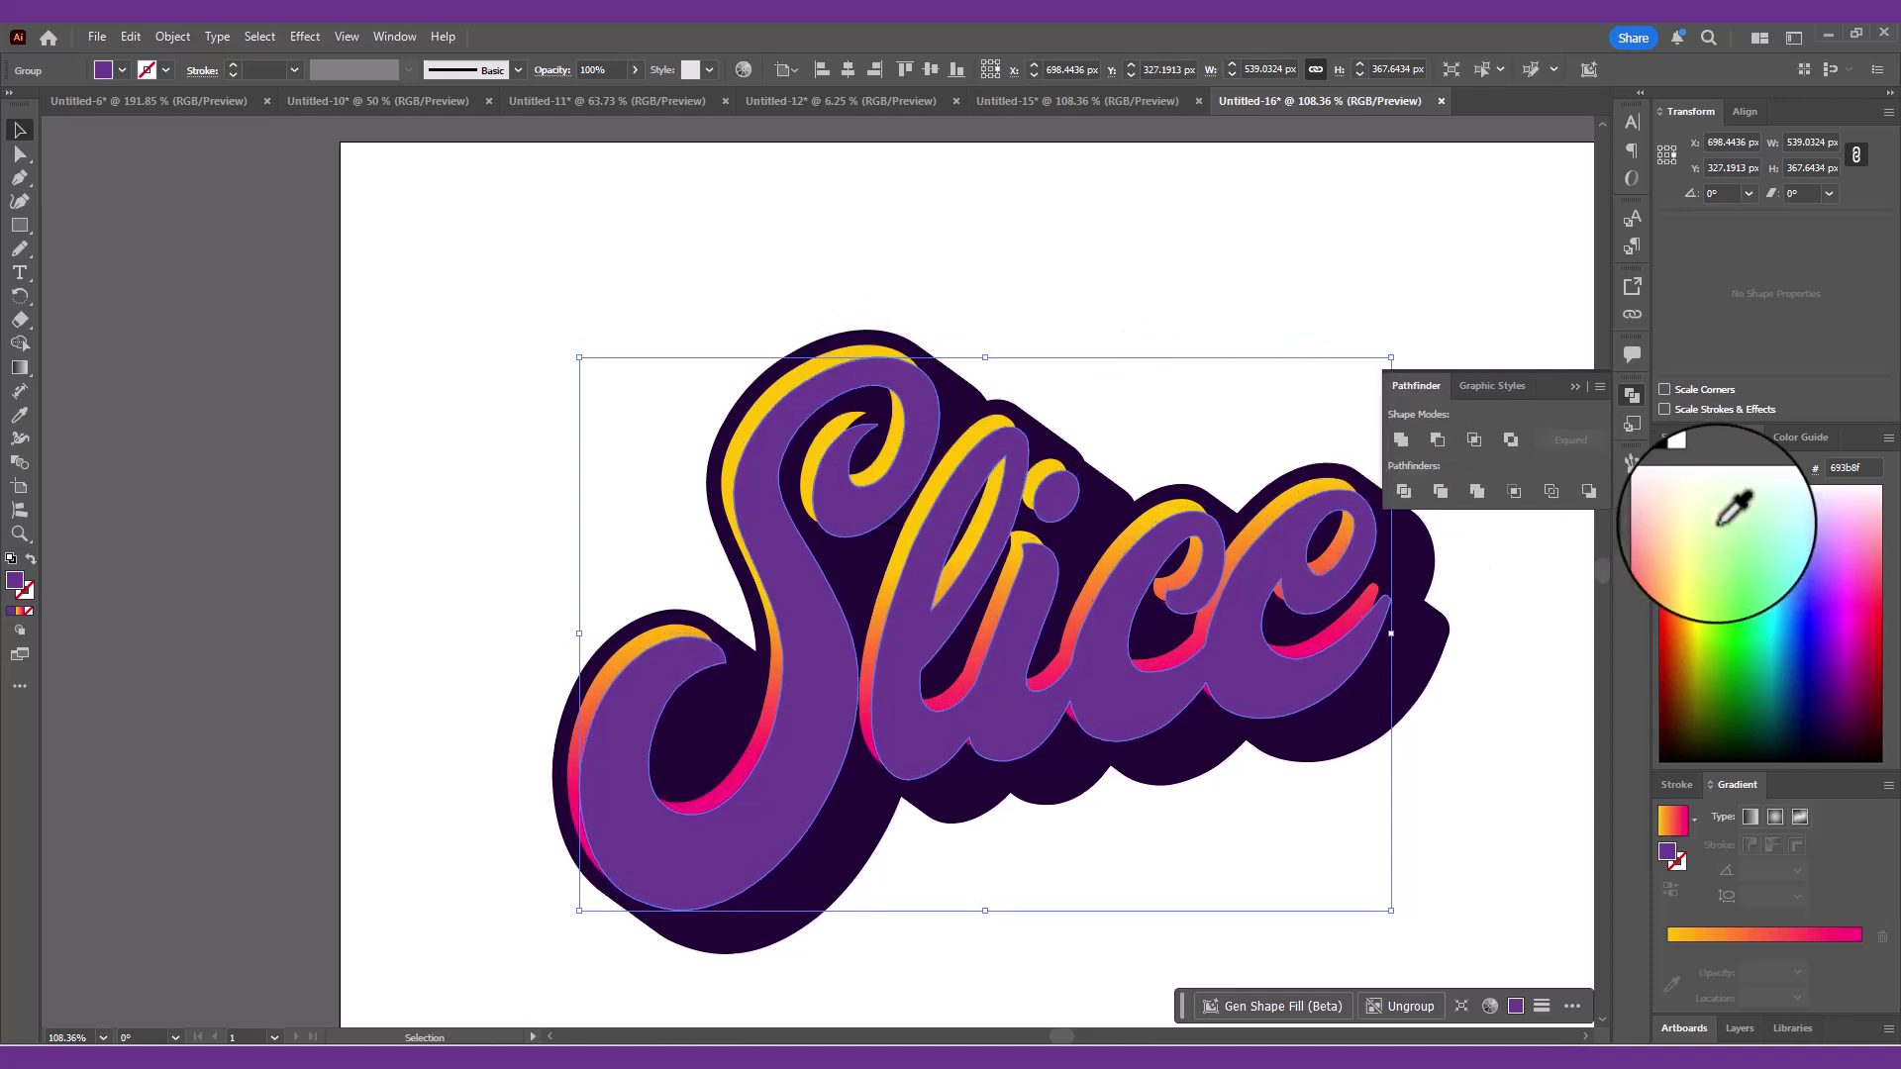
# - Offset the path of the gradient lettering by 8 px with miter joins and a miter limit of 4
pyautogui.click(813, 365)
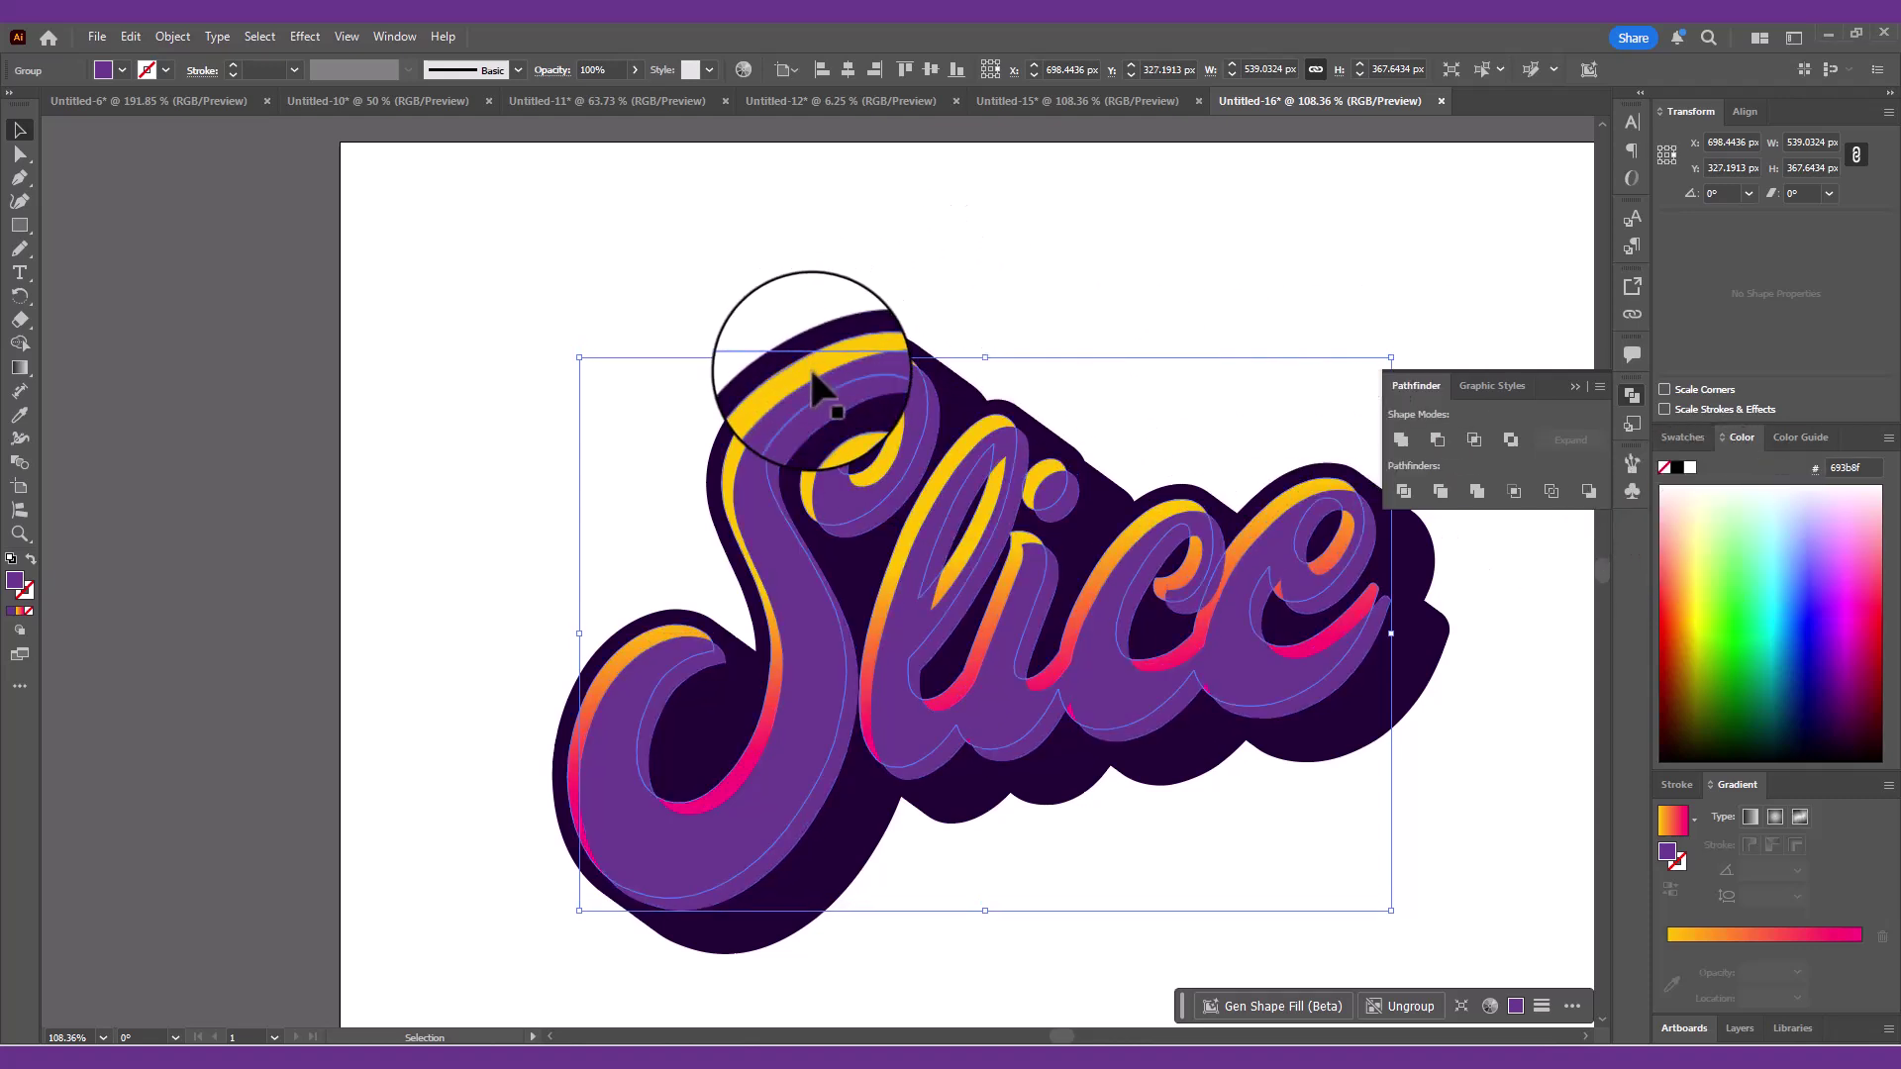
pyautogui.click(174, 40)
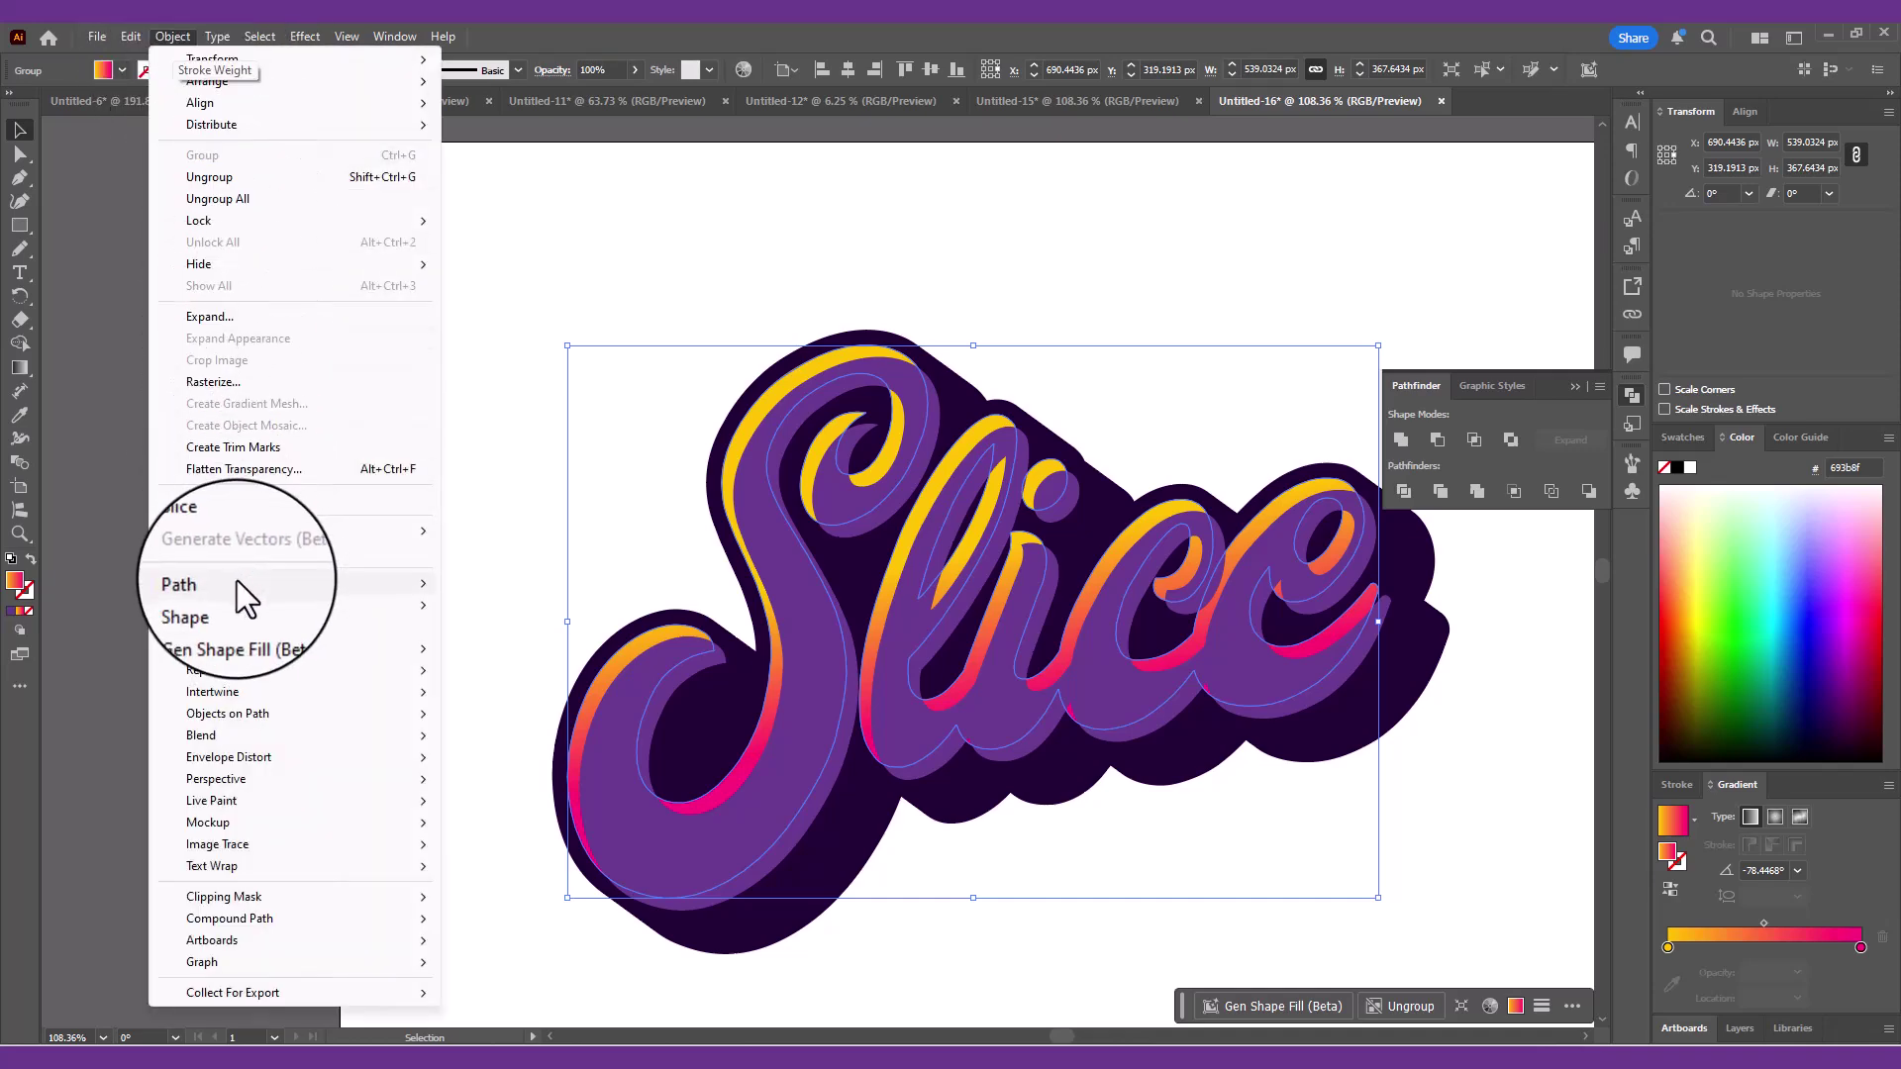
pyautogui.moveTo(236, 580)
pyautogui.click(541, 652)
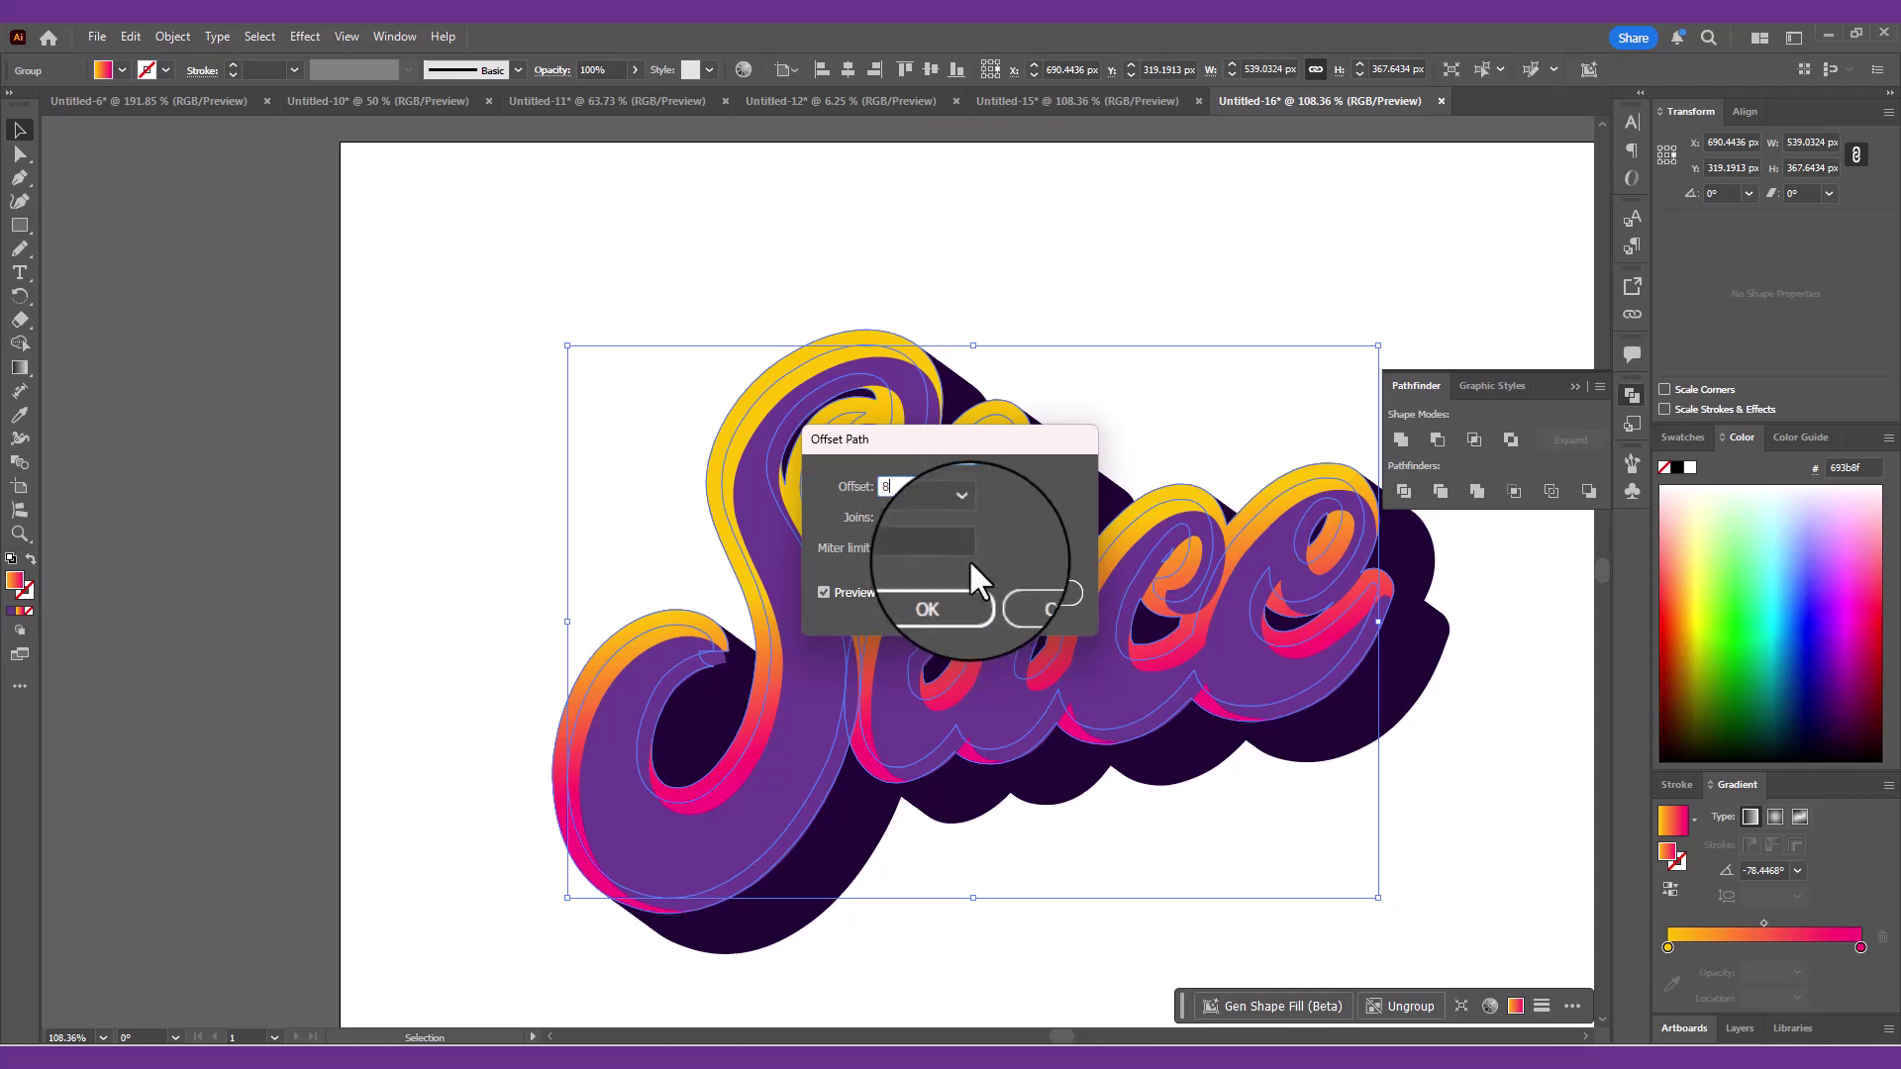
pyautogui.write('8')
pyautogui.click(930, 548)
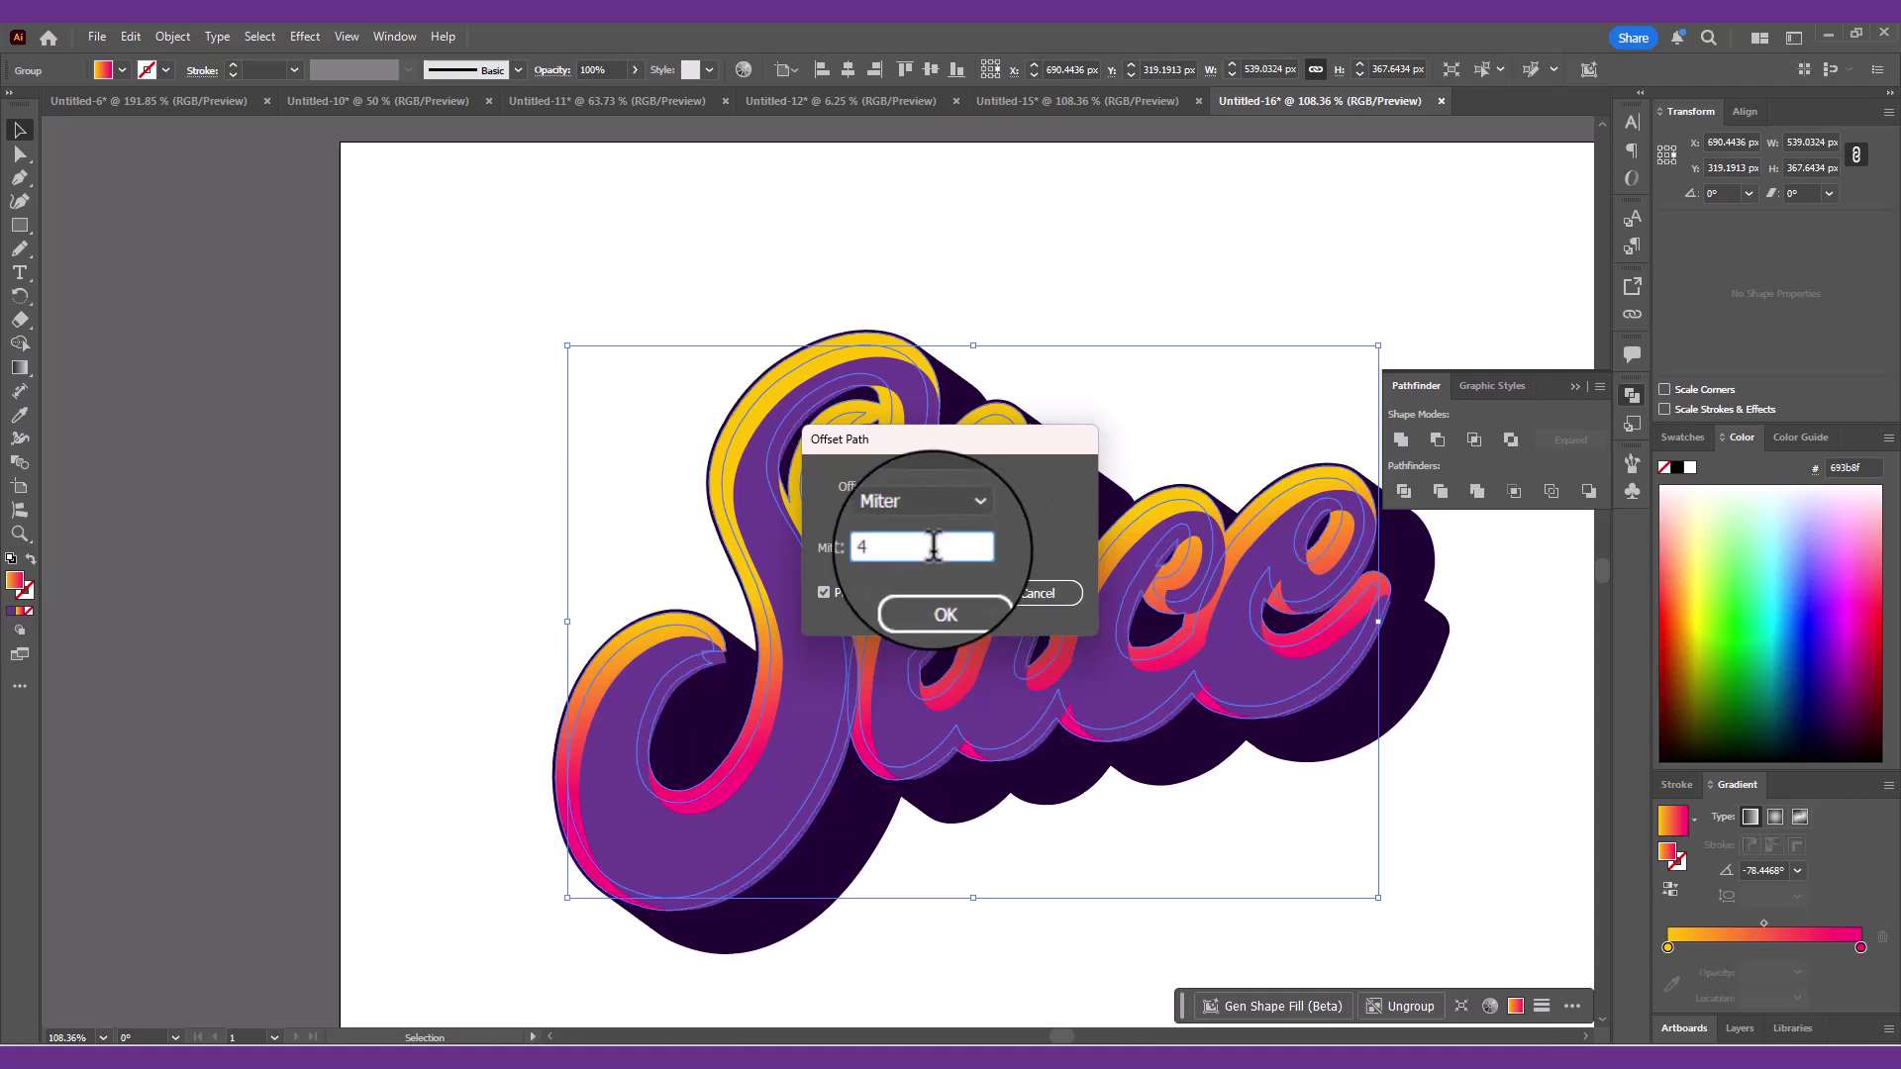
pyautogui.click(945, 593)
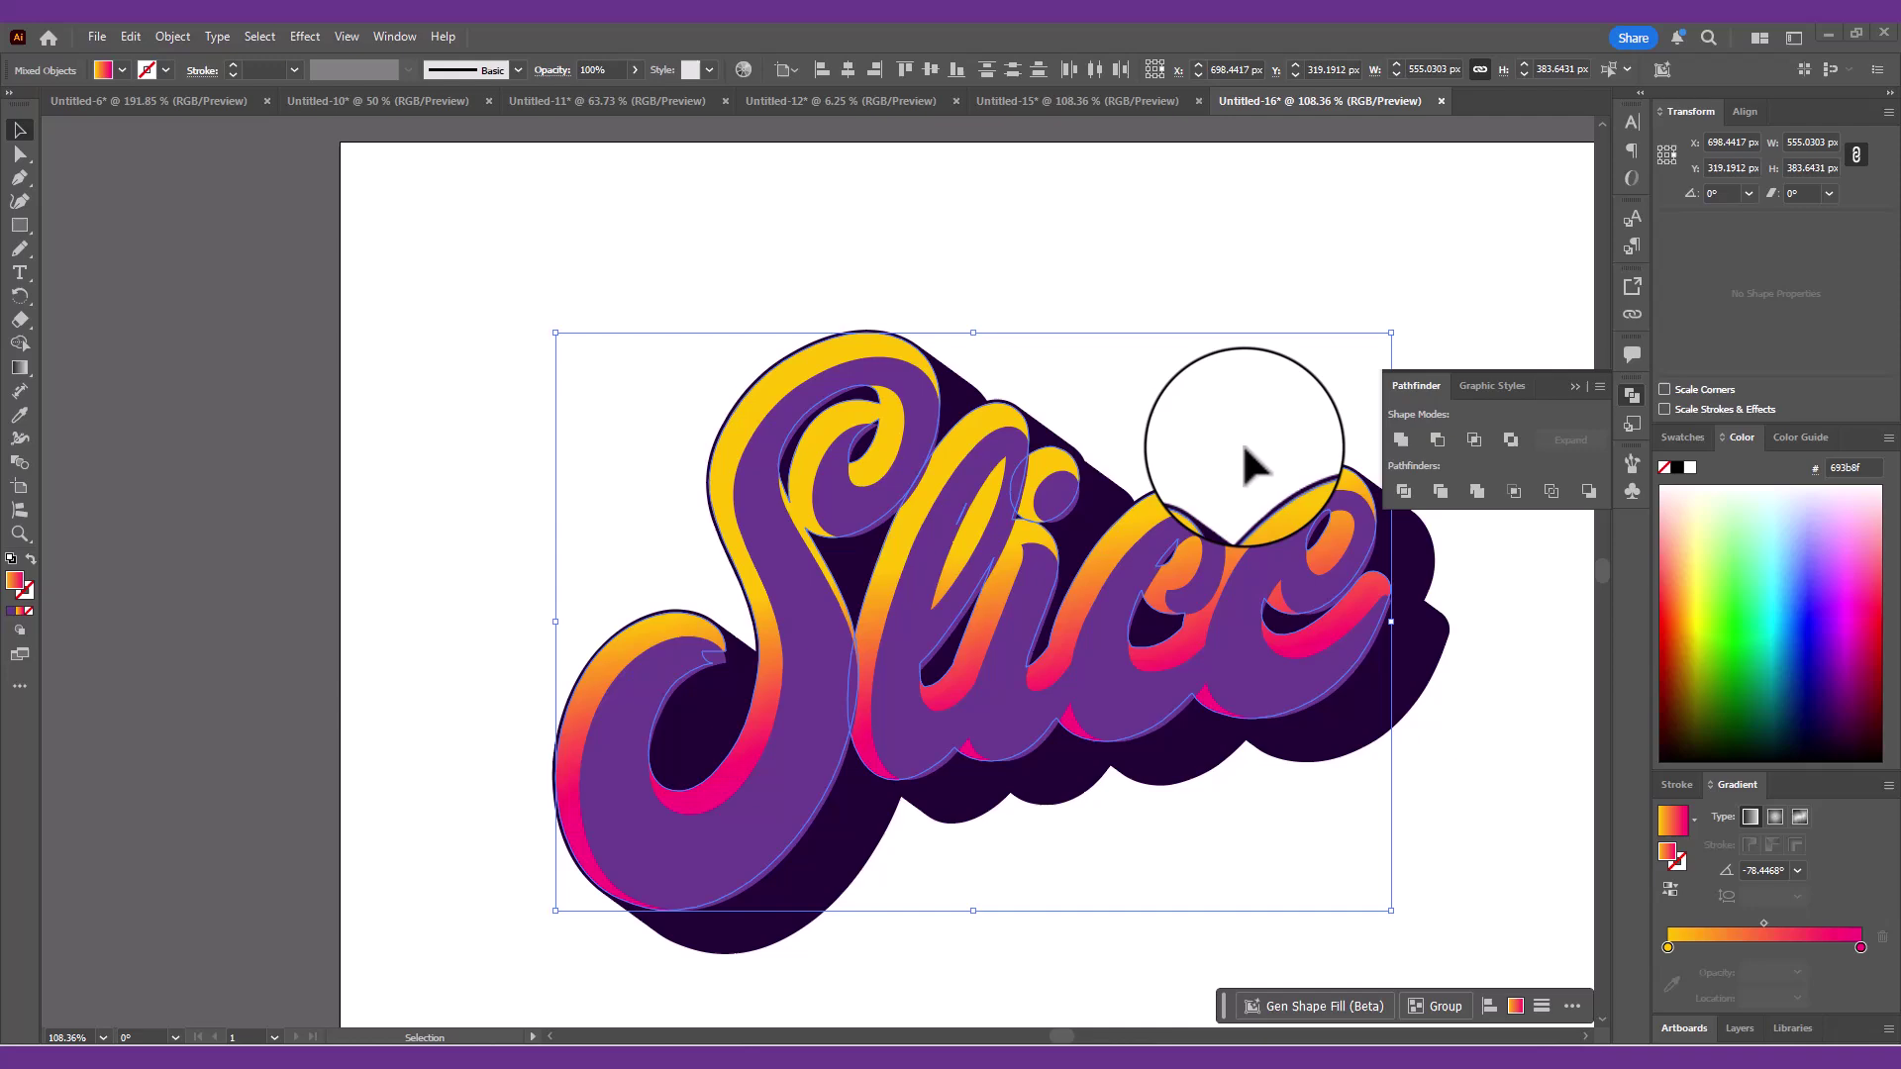
# - Cut the offset shapes, paste them in front of the purple lettering and unite them into one shape
pyautogui.click(170, 40)
pyautogui.moveTo(129, 39)
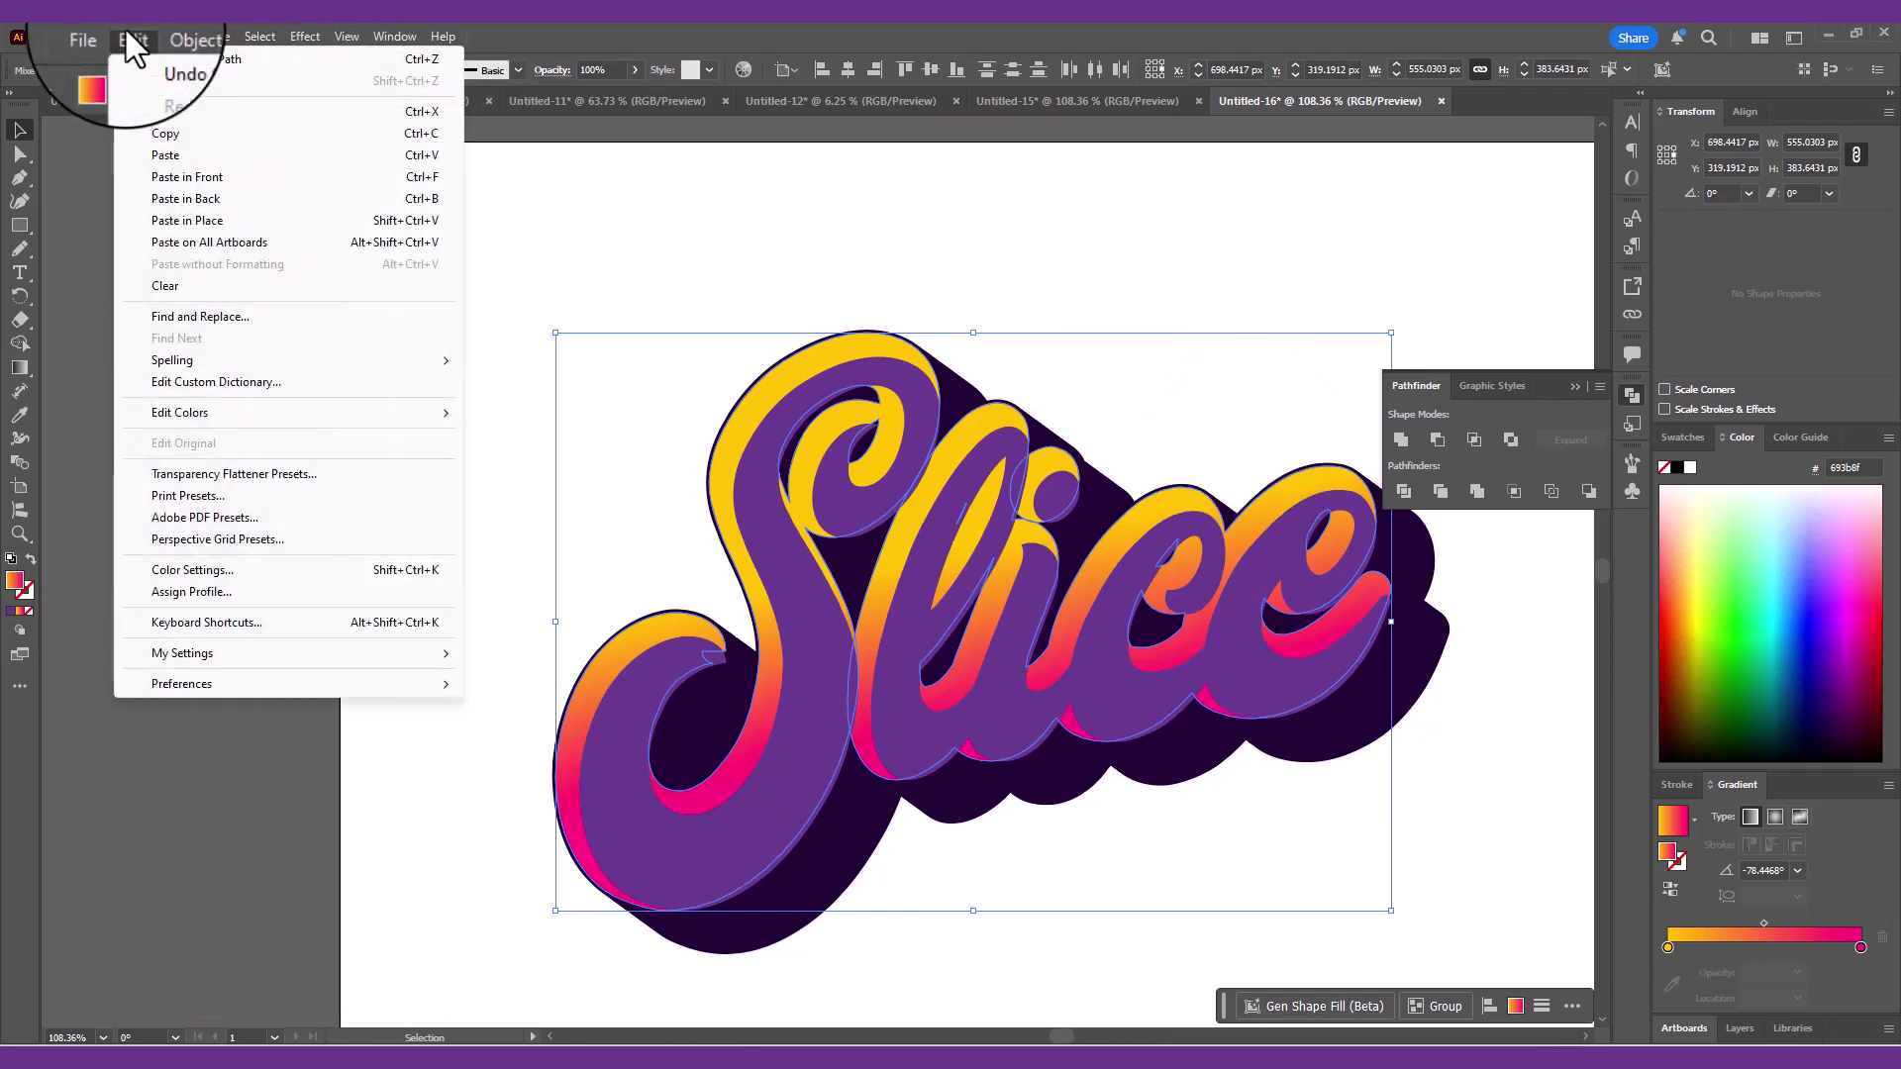
pyautogui.click(155, 110)
pyautogui.click(129, 37)
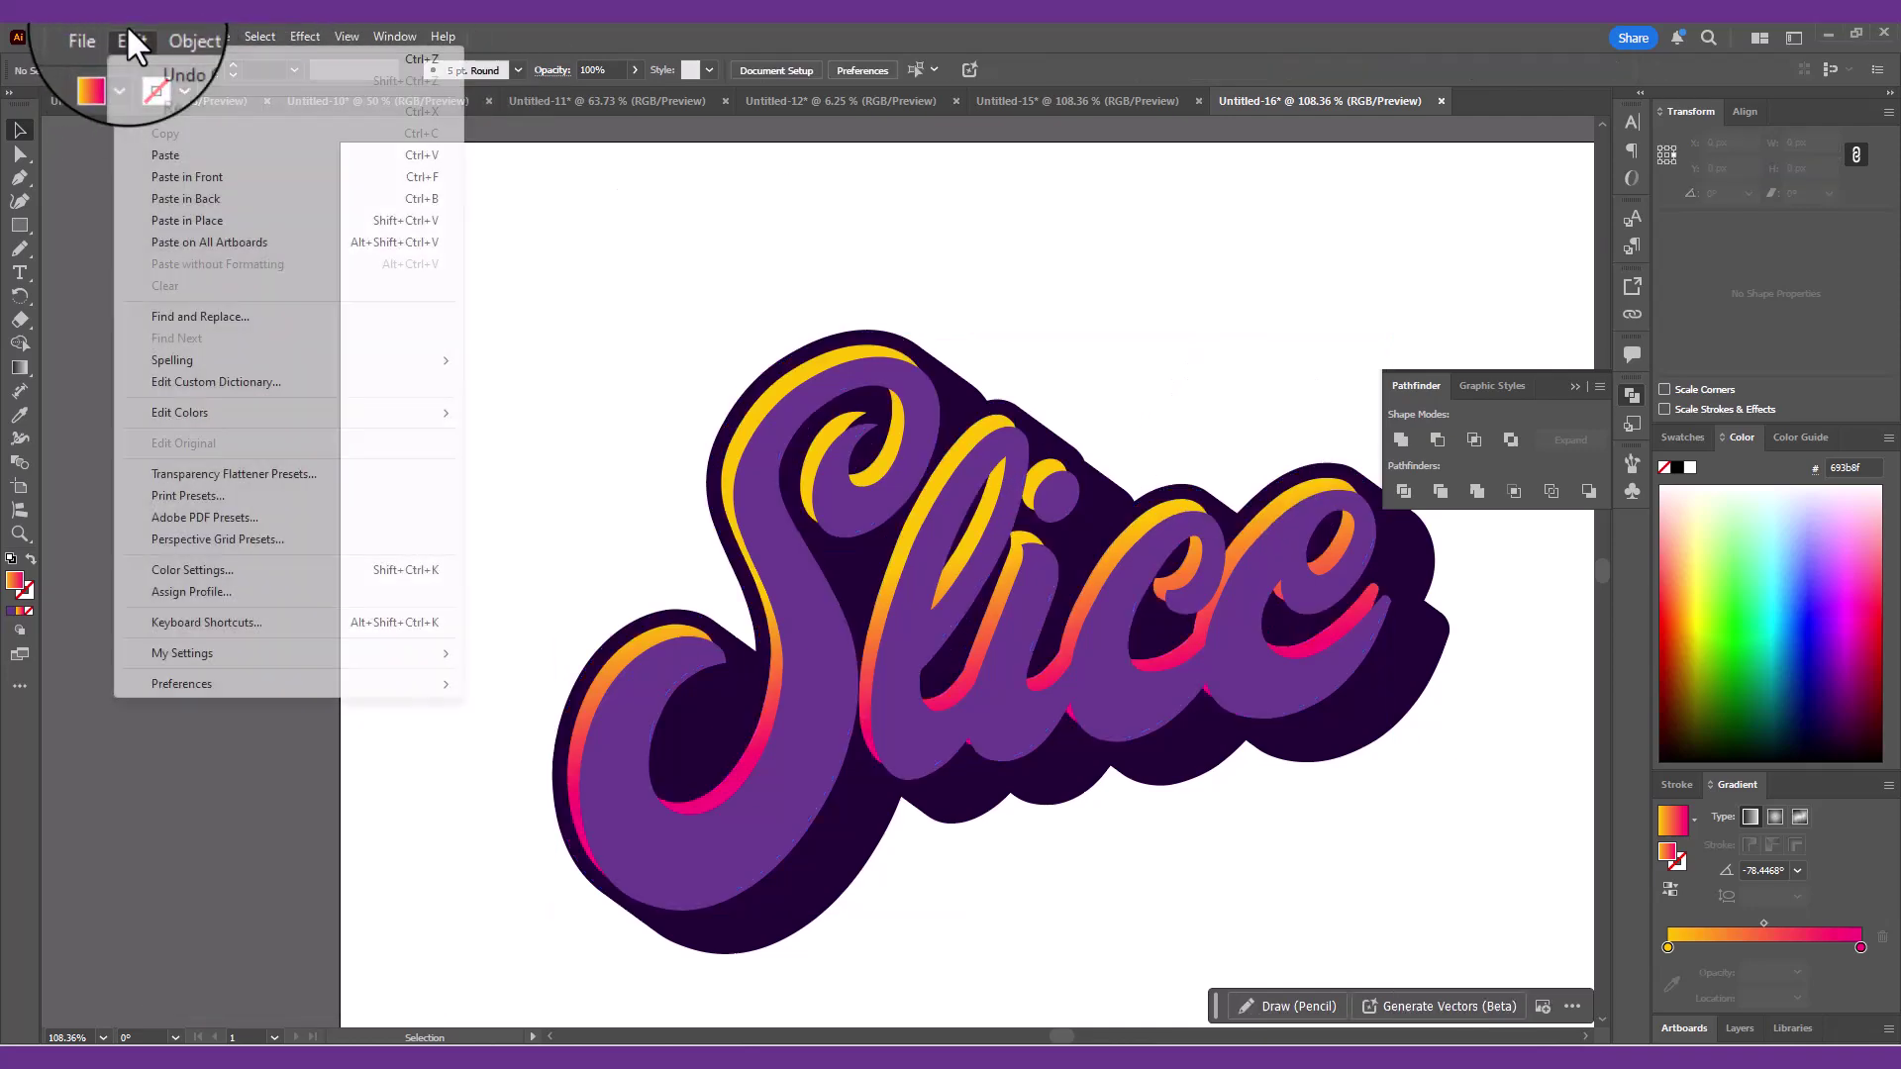
pyautogui.click(186, 177)
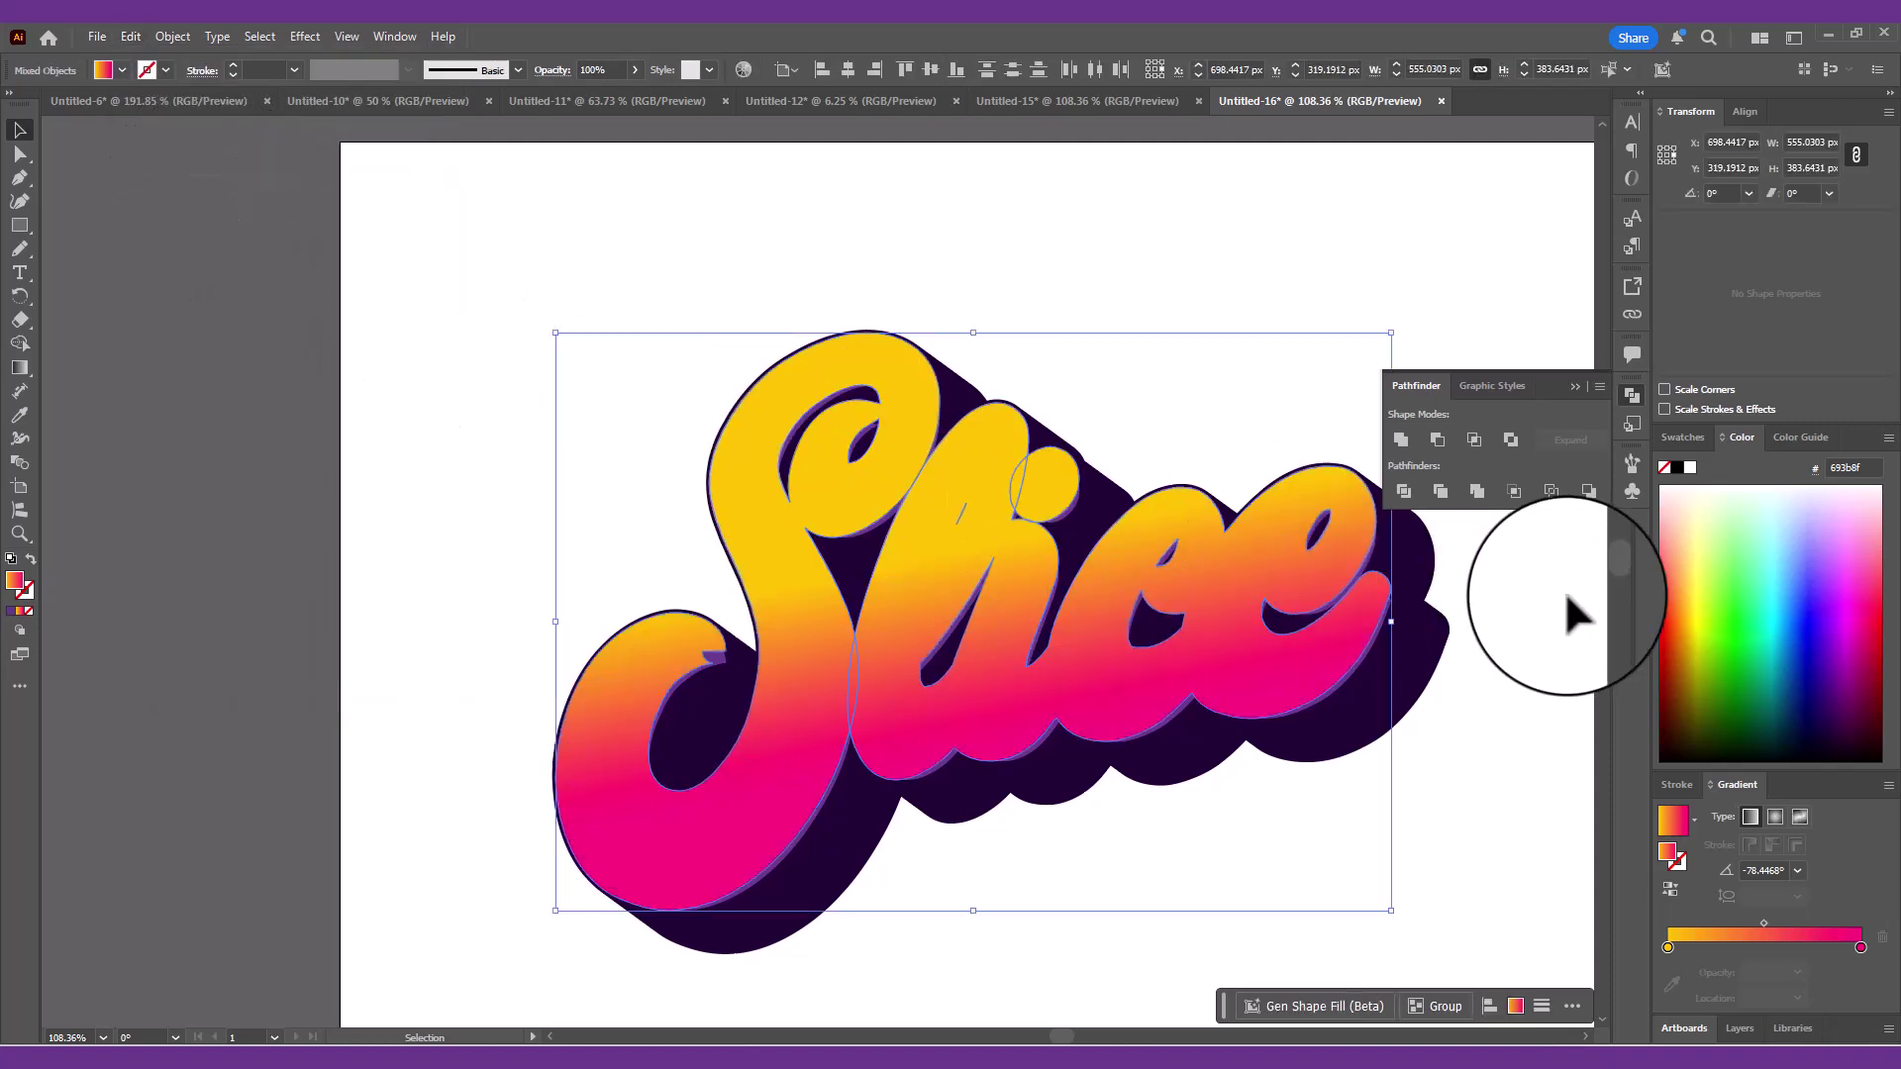
pyautogui.click(1400, 437)
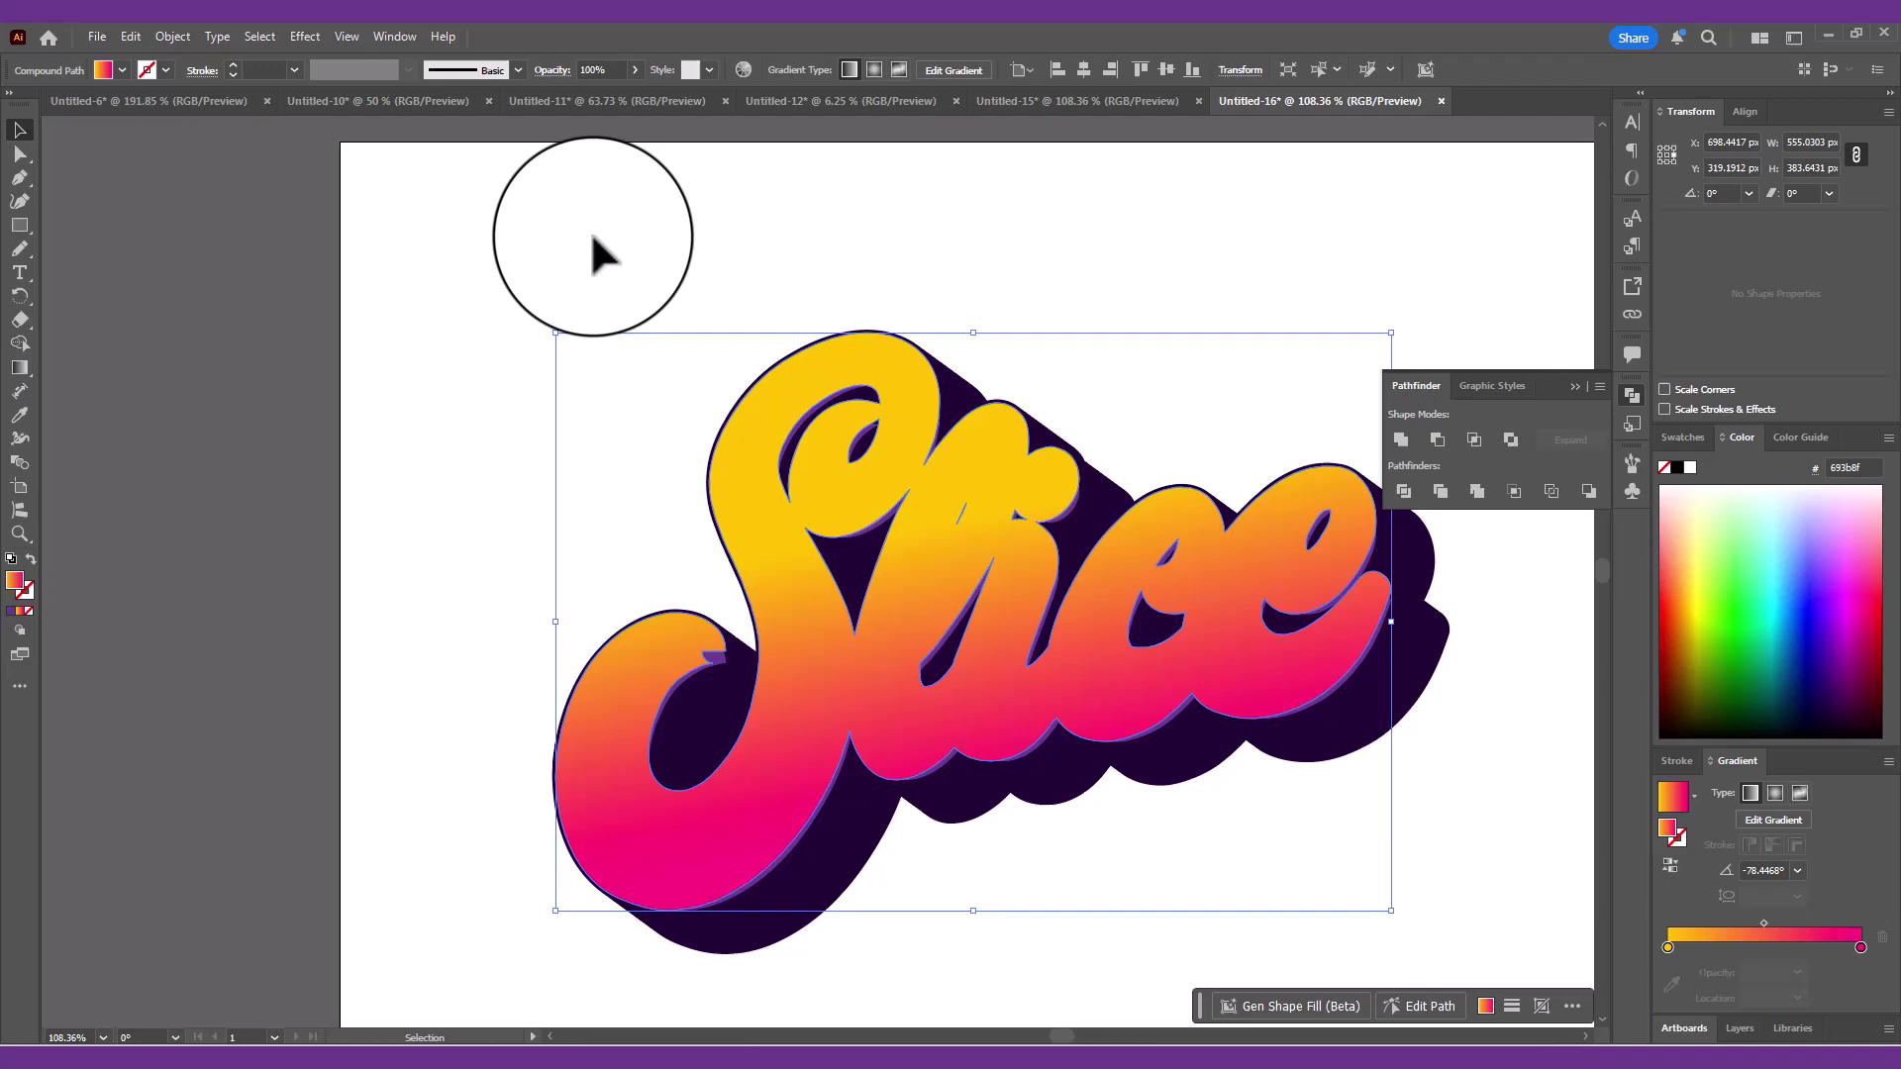
# - Make a compound path from the united offset shape and another from the purple lettering group
pyautogui.click(172, 36)
pyautogui.moveTo(319, 918)
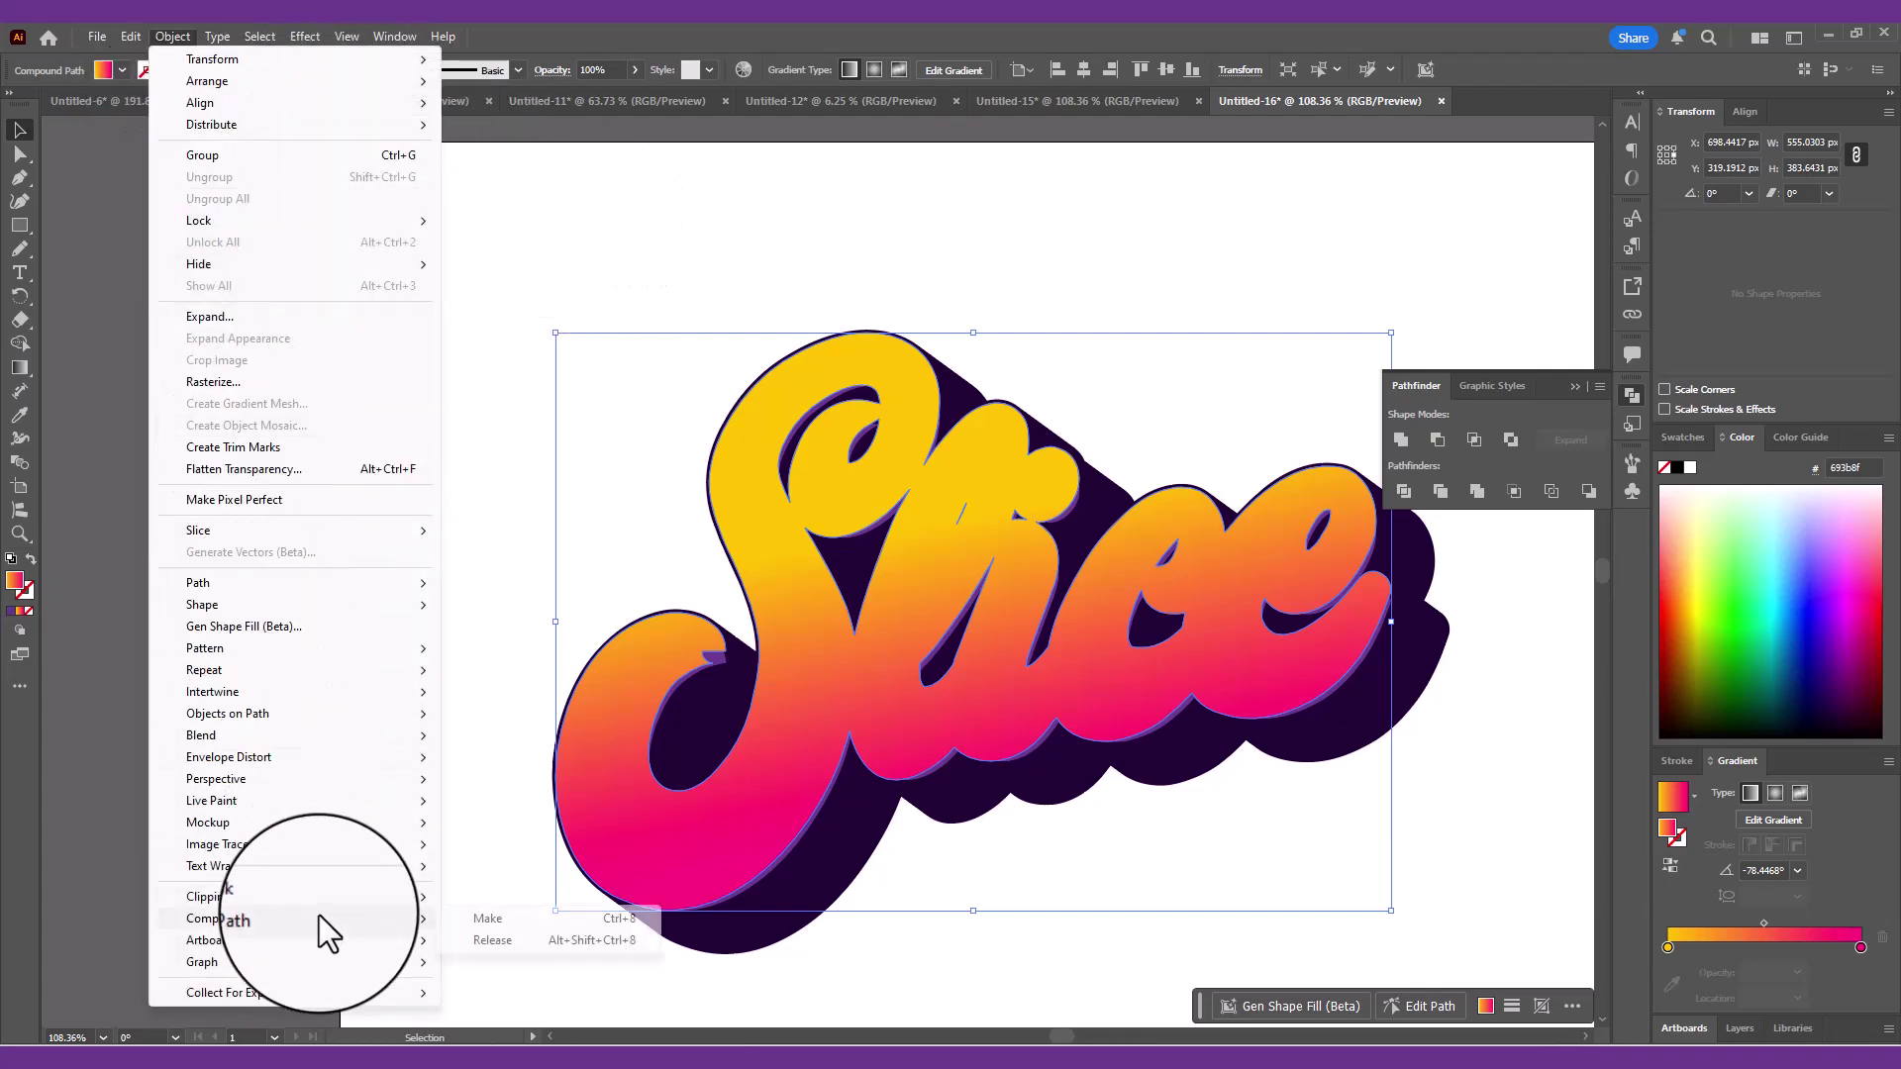
pyautogui.click(499, 923)
pyautogui.click(848, 748)
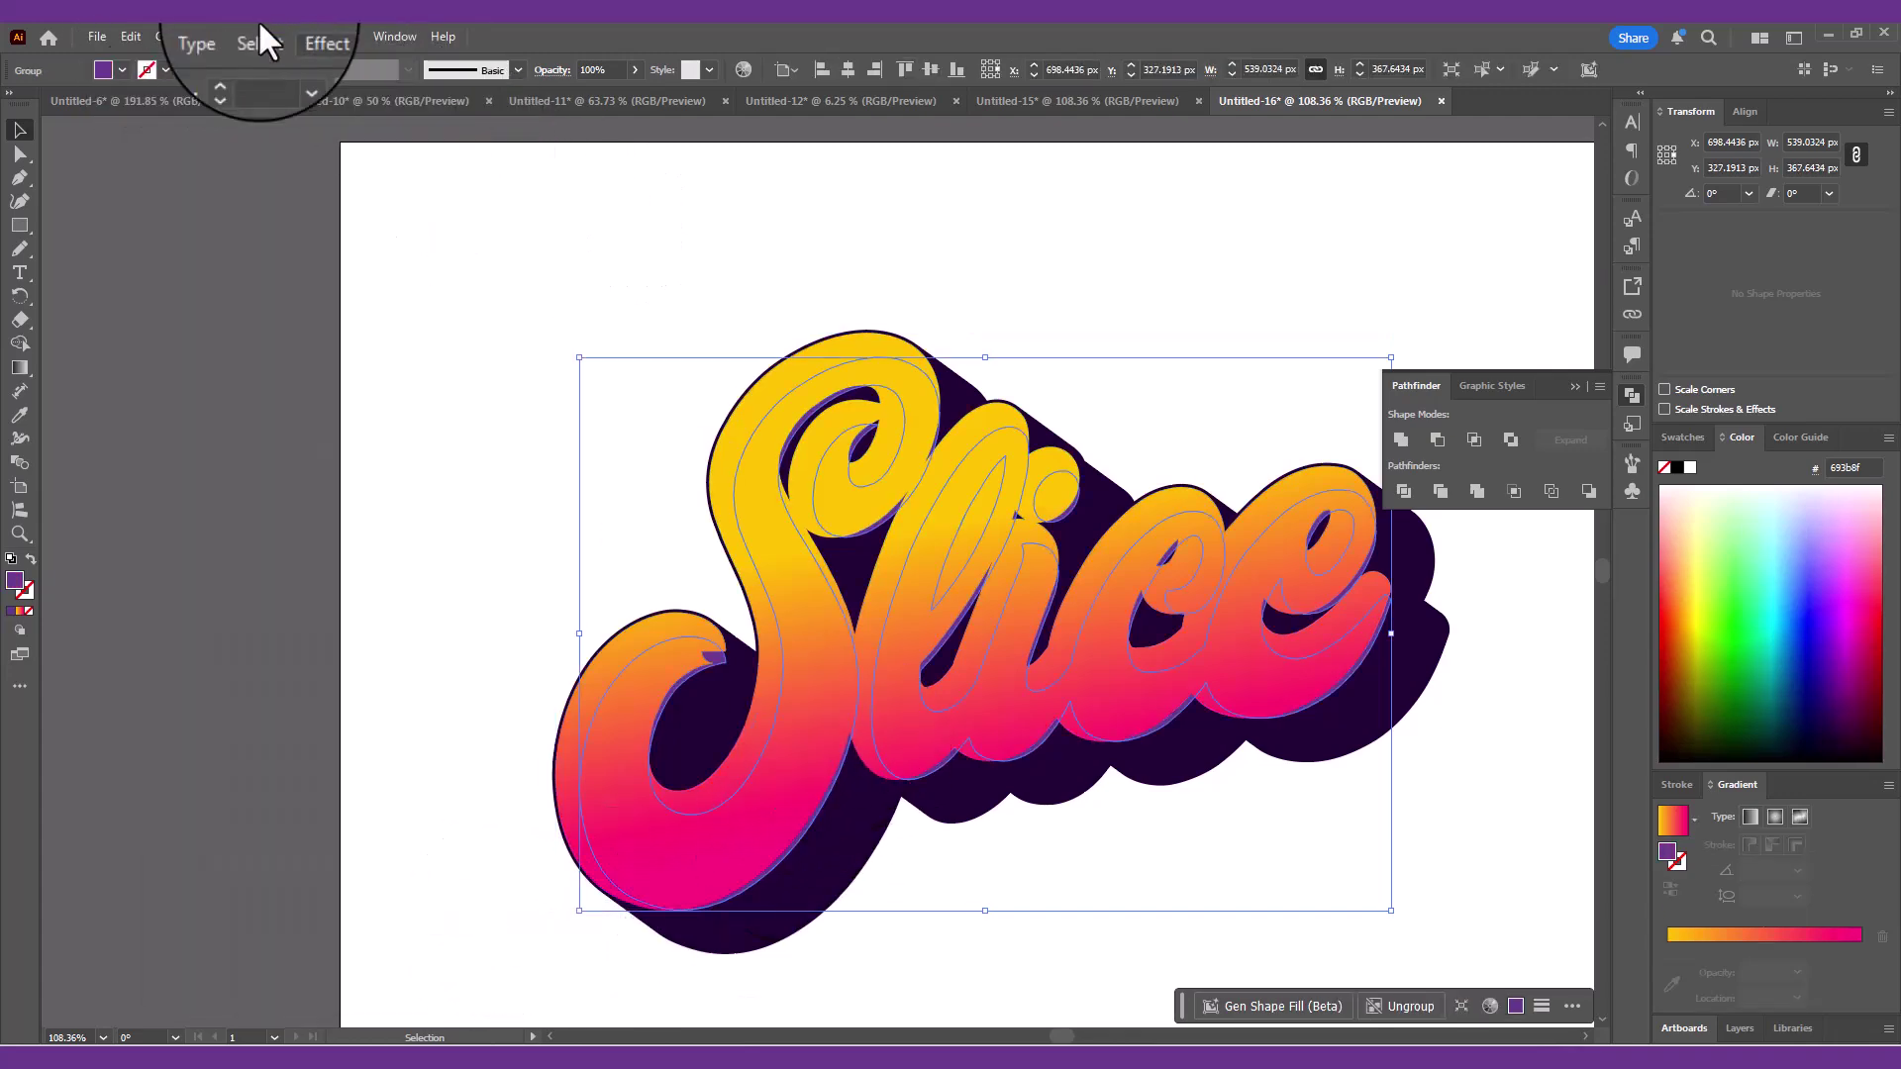
pyautogui.click(180, 37)
pyautogui.moveTo(262, 918)
pyautogui.click(495, 920)
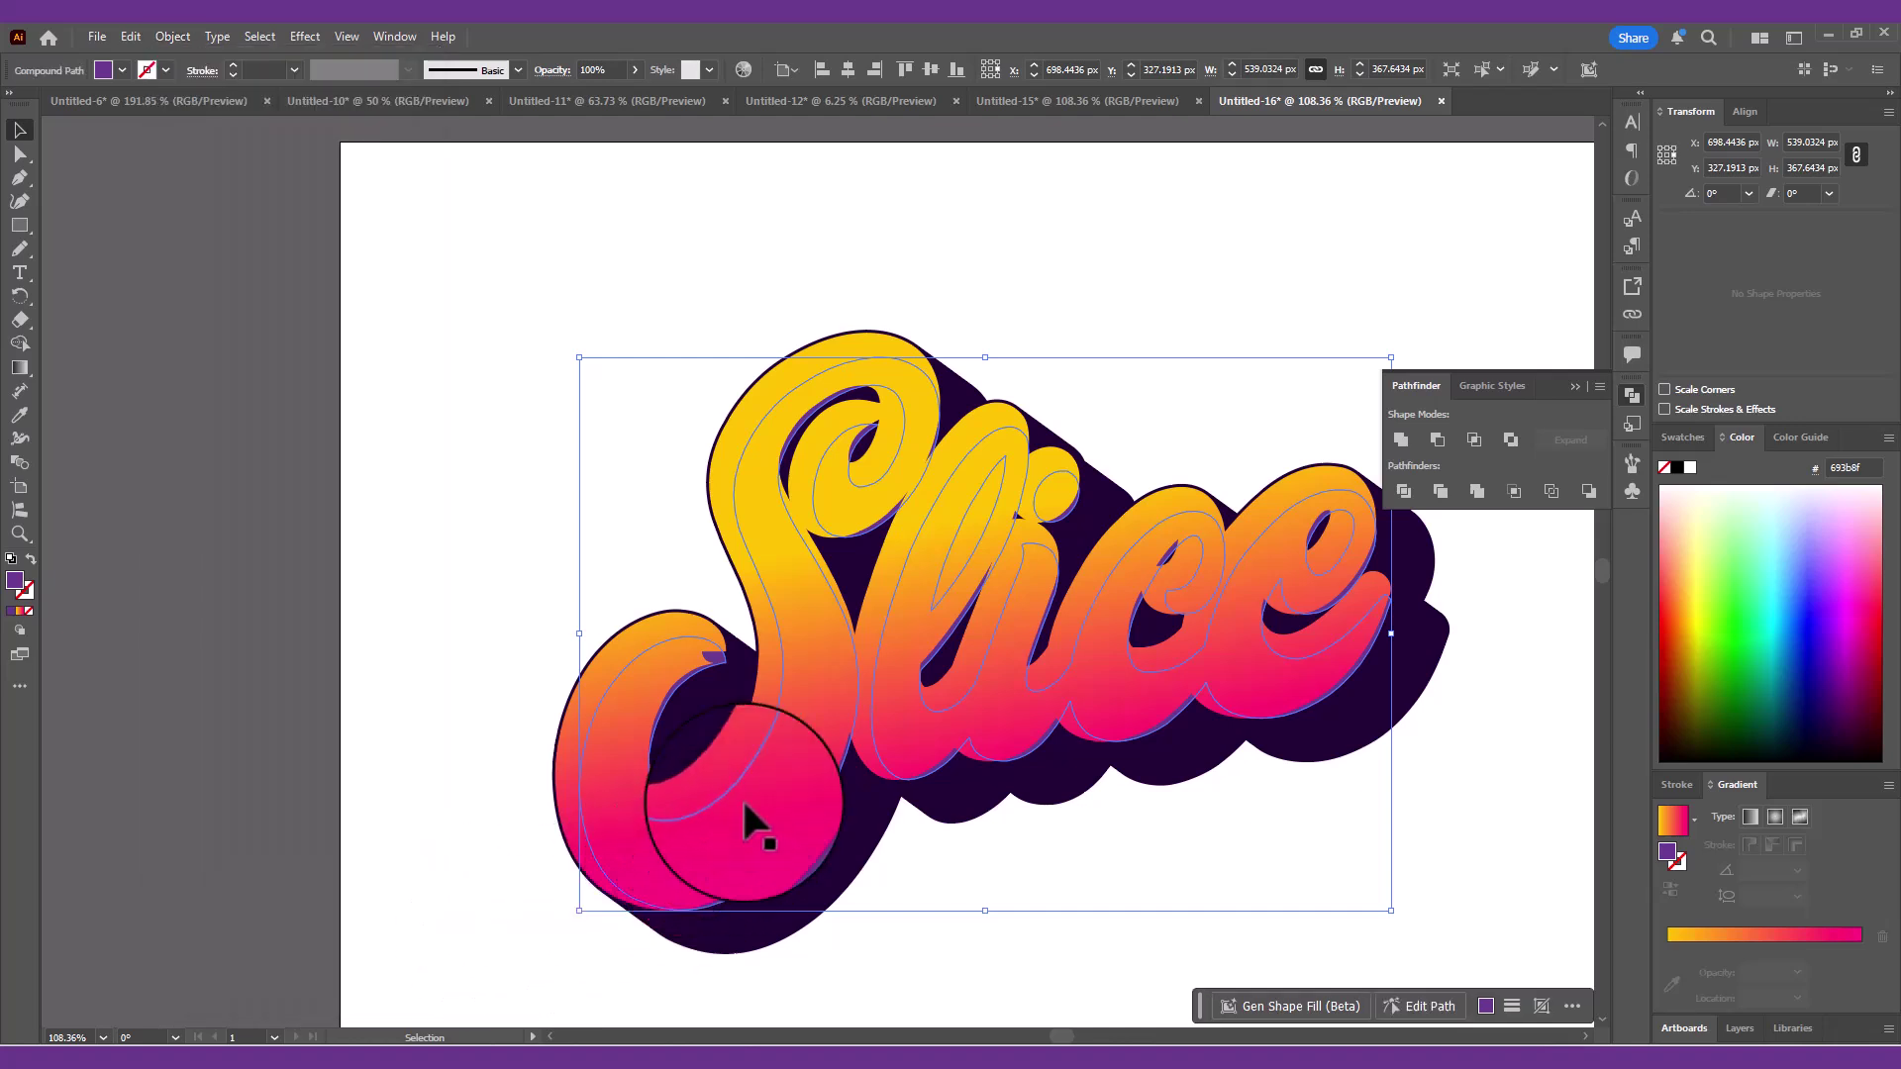
# - Subtract the front offset shape from the purple lettering with Minus Front, leaving thin highlight lines on the shadow
pyautogui.keyDown('shift'); pyautogui.click(806, 734); pyautogui.keyUp('shift')
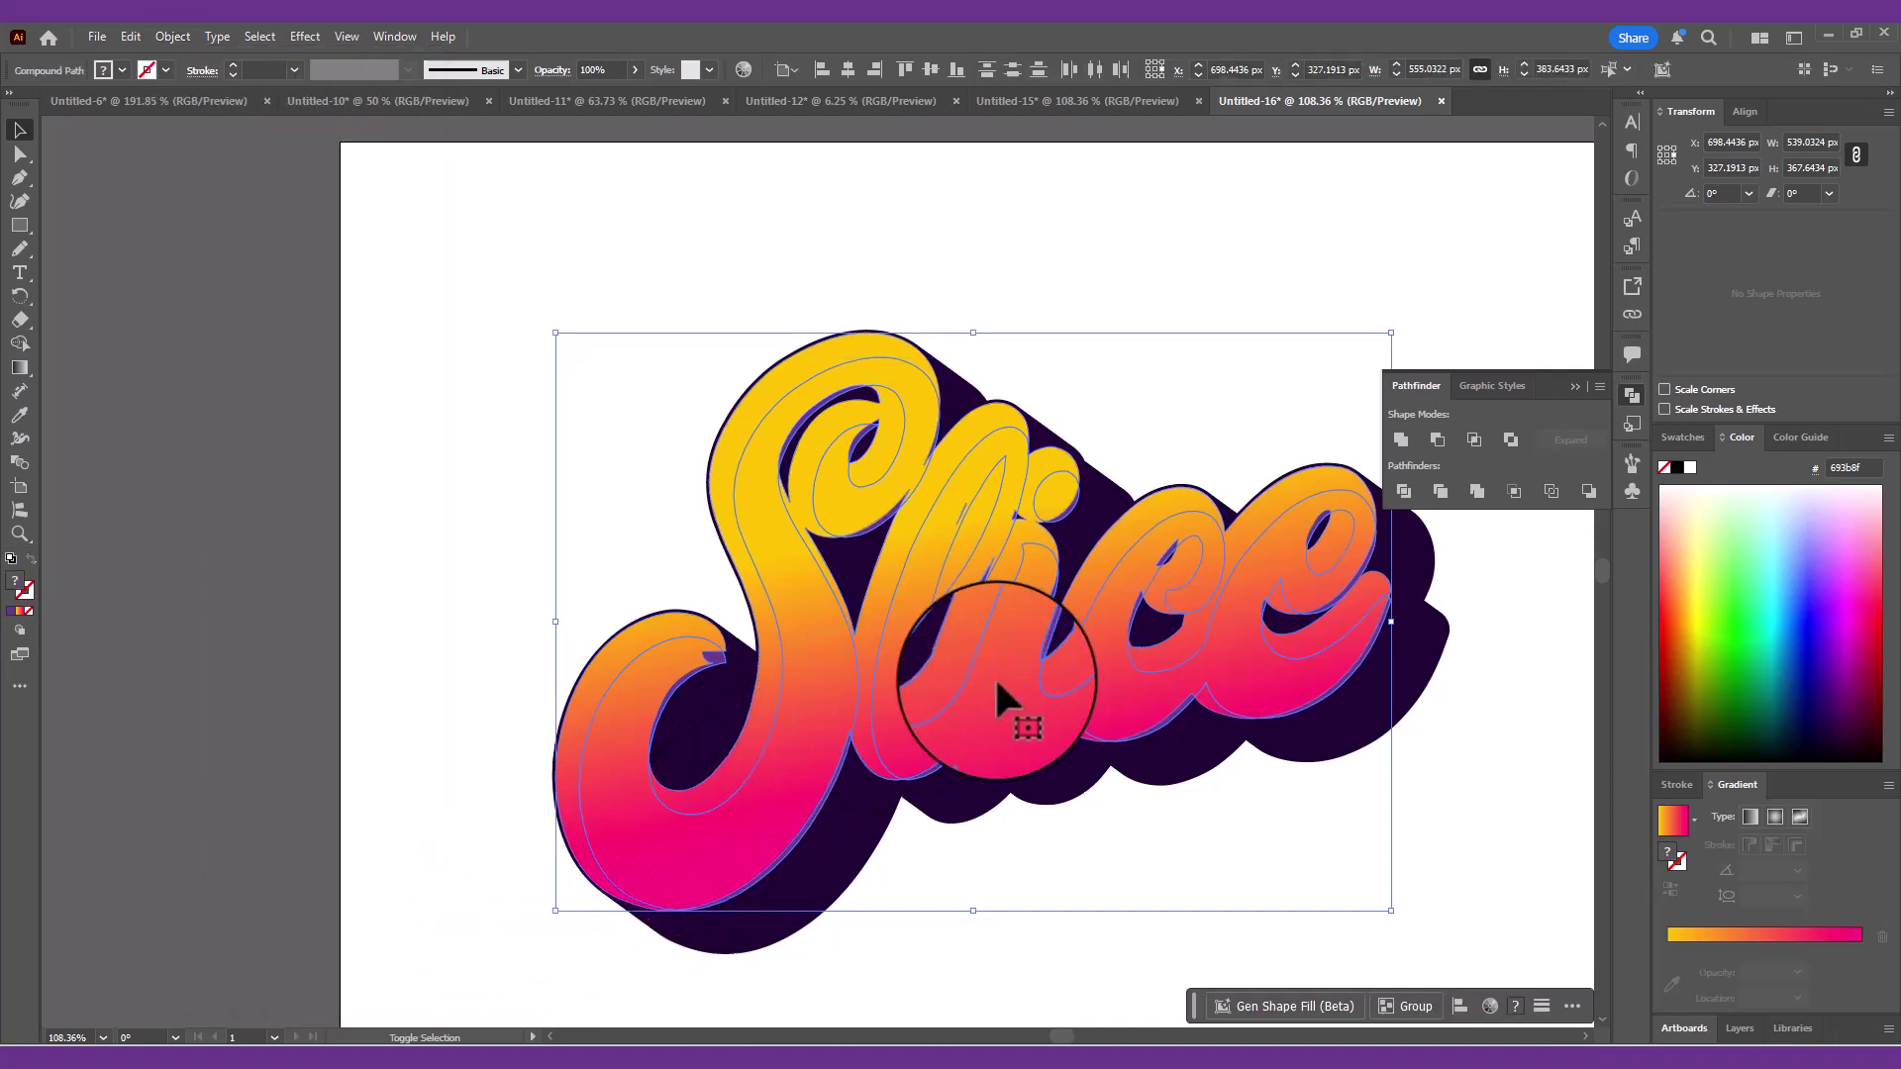
pyautogui.click(1439, 438)
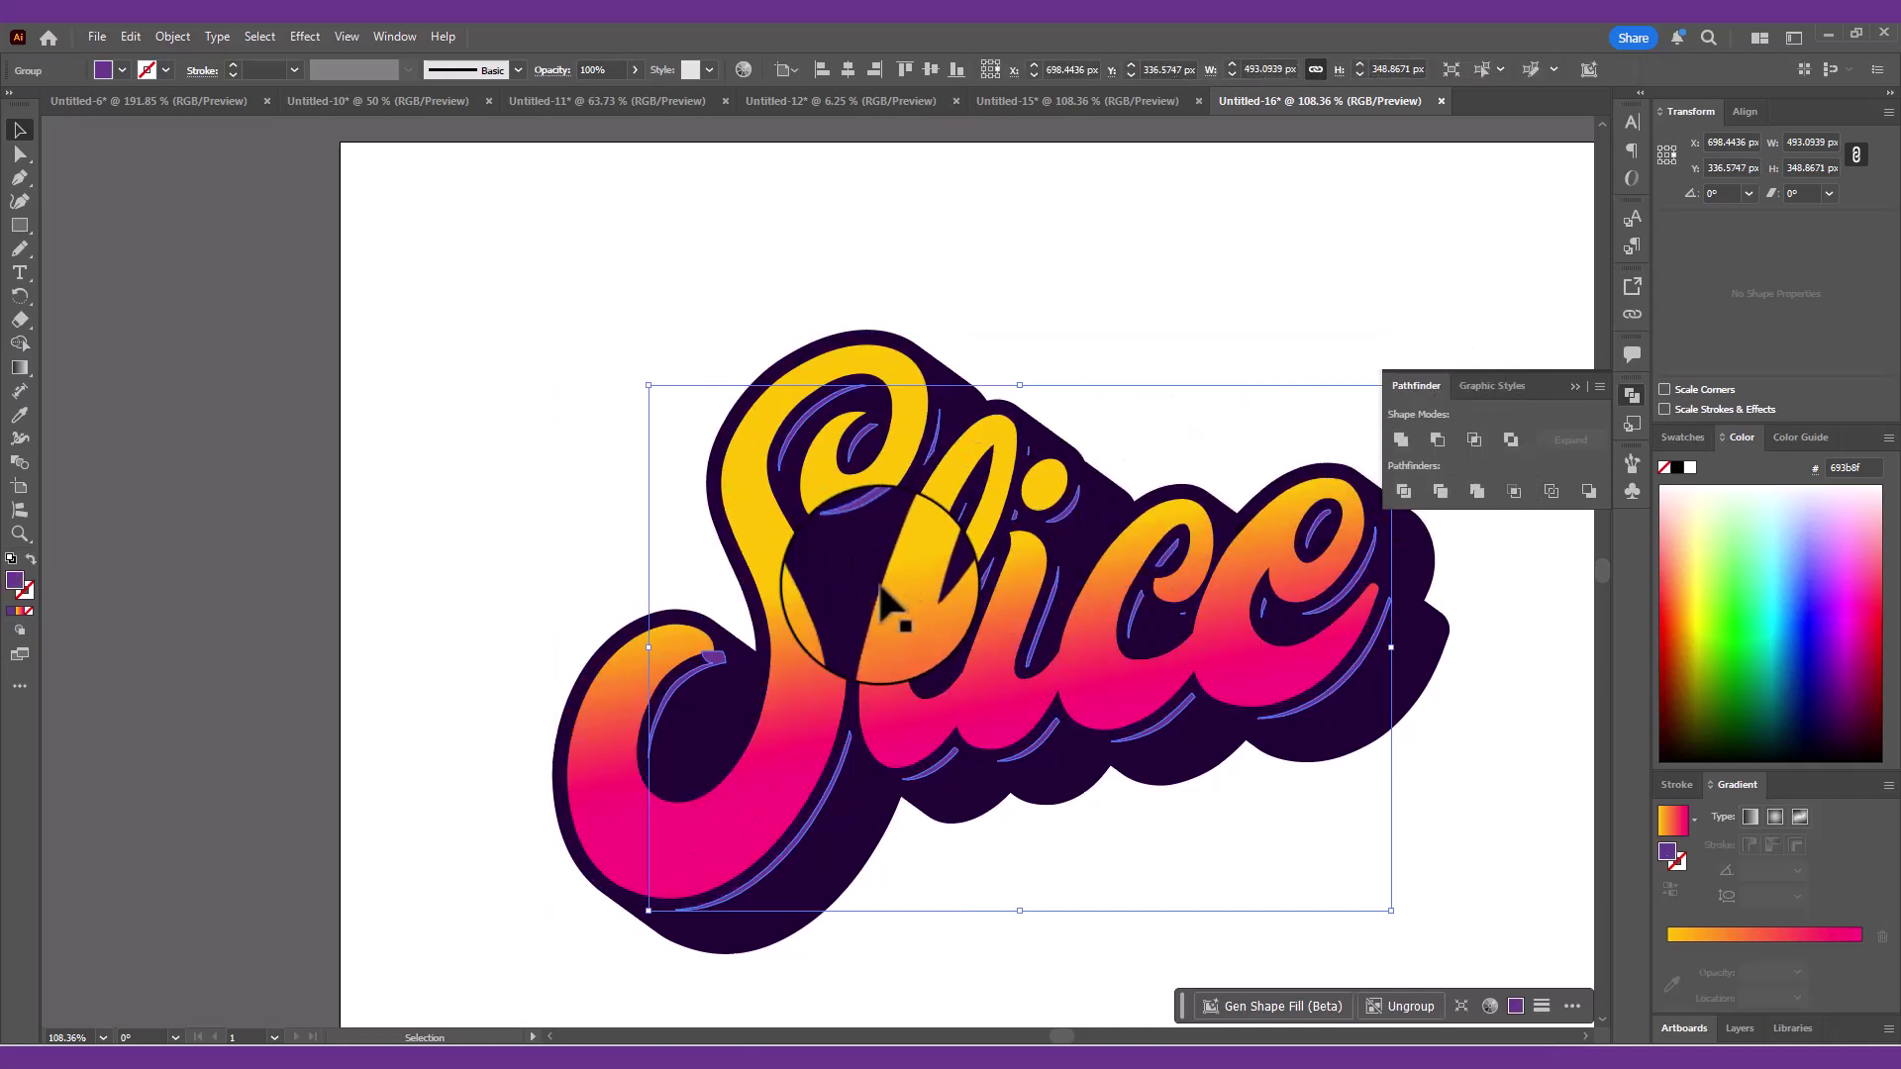
pyautogui.click(715, 576)
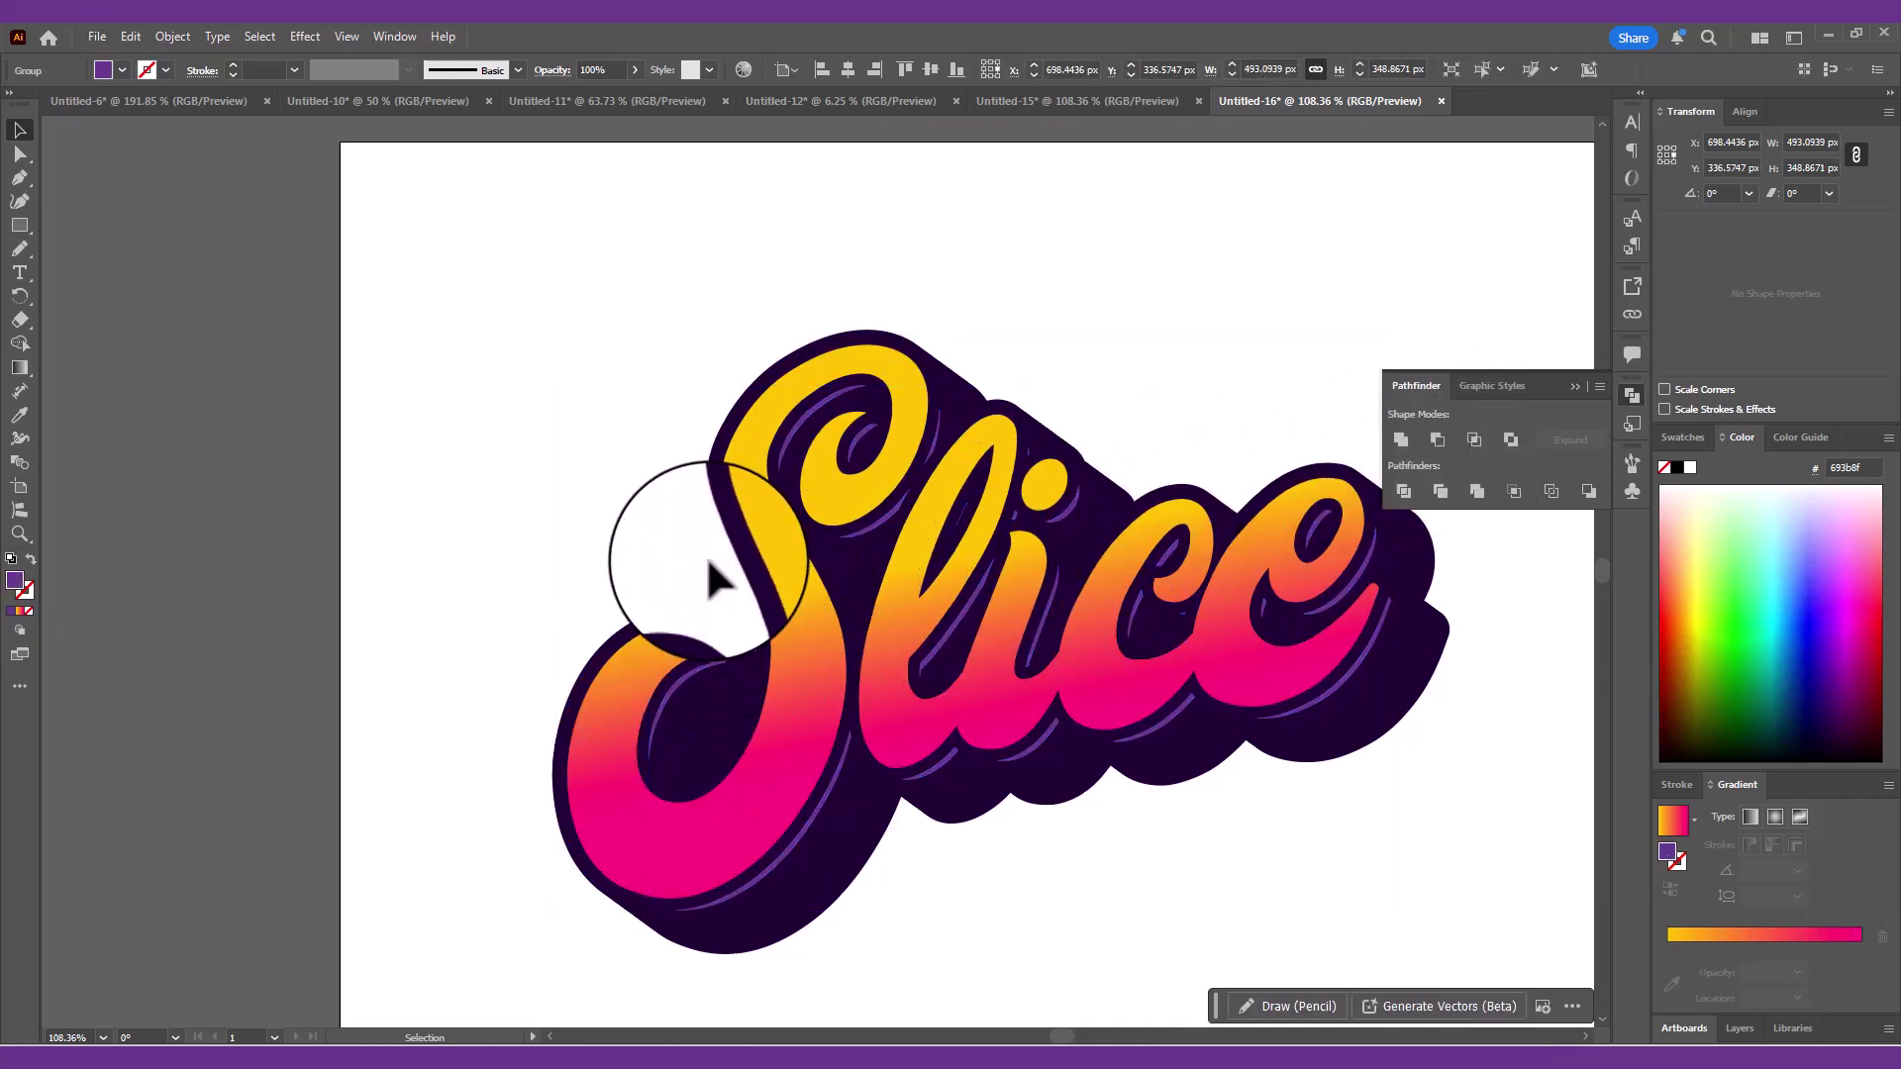
# - Delete the leftover purple blob at the tip of the S's lower curl from the highlight shapes
pyautogui.scroll(5, 711, 658)
pyautogui.scroll(2, 697, 691)
pyautogui.click(711, 635)
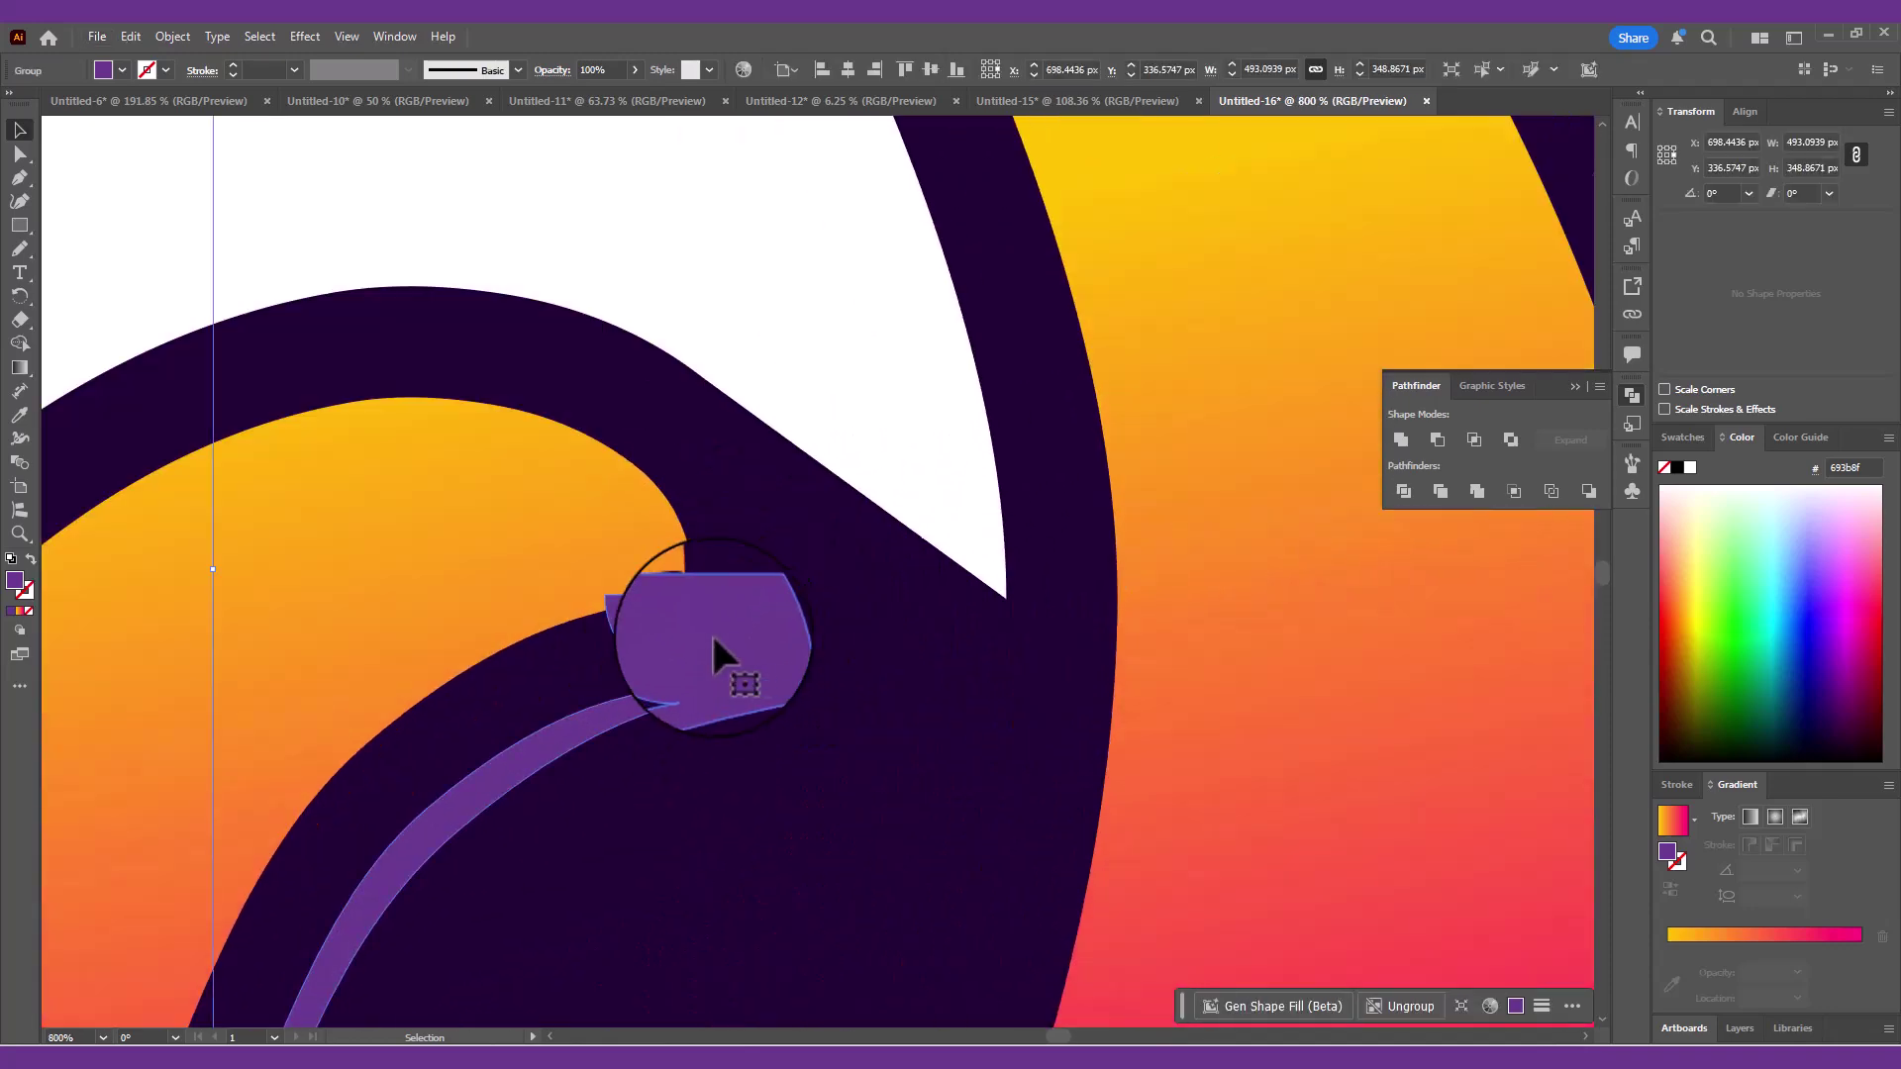
pyautogui.press('a')
pyautogui.click(607, 599)
pyautogui.press('Delete')
pyautogui.moveTo(758, 597); pyautogui.dragTo(781, 668)
pyautogui.click(1400, 439)
pyautogui.scroll(-5, 952, 514)
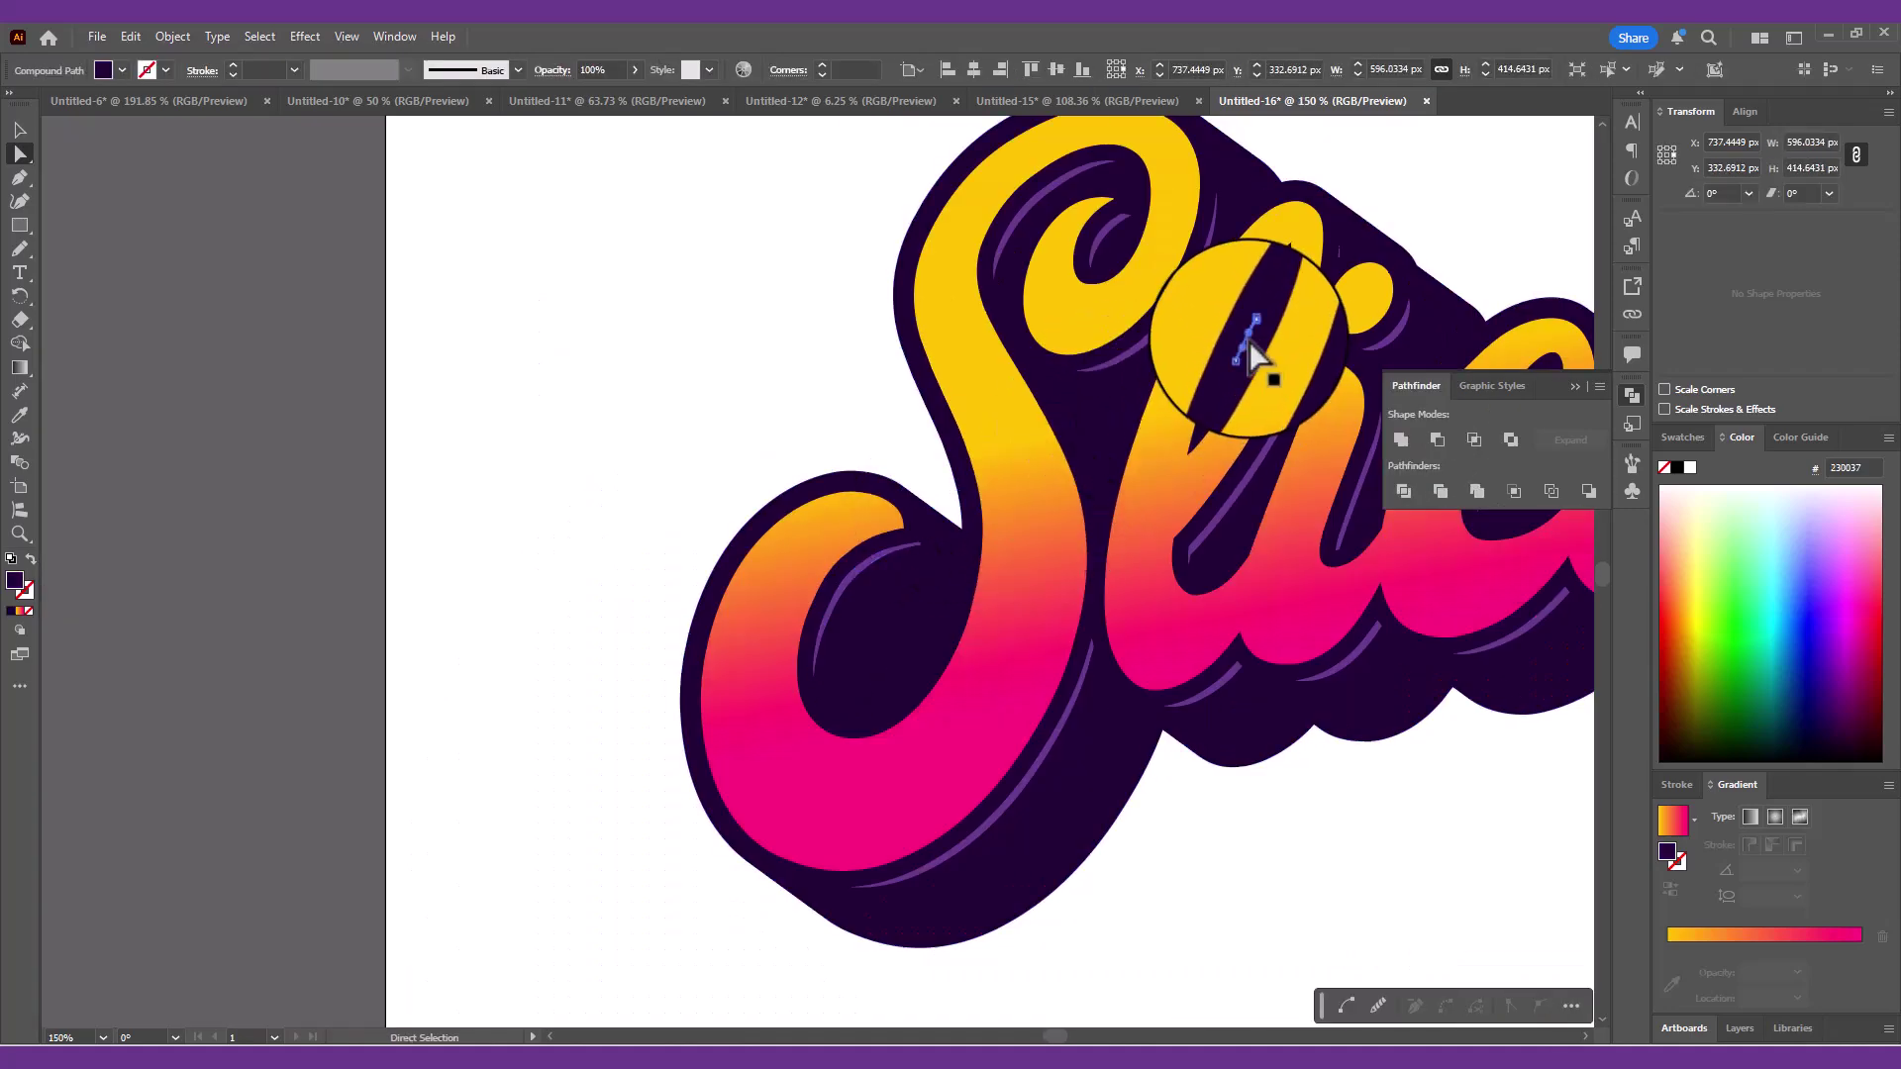
# - Hide the interface panels and review the complete lettering on the artboard at 50% zoom
pyautogui.press('Tab')
pyautogui.click(1350, 212)
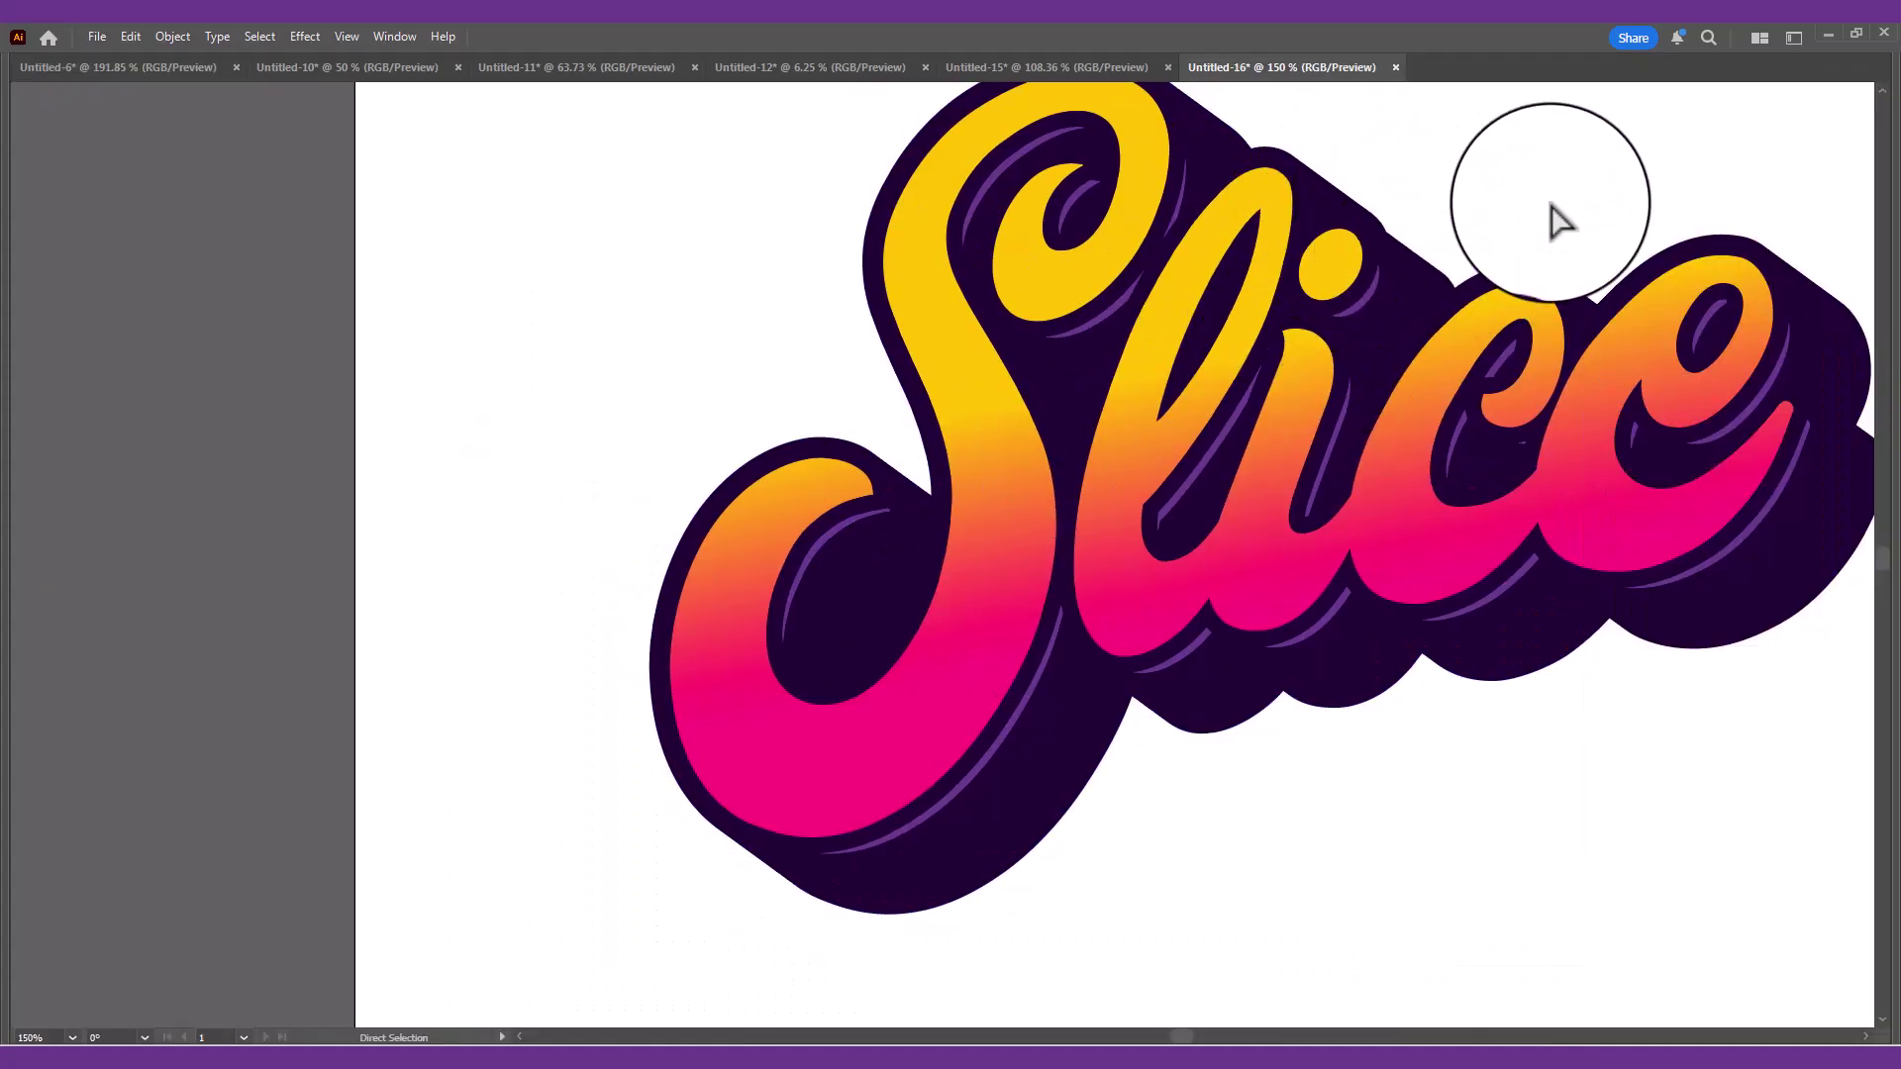
pyautogui.scroll(-3, 1552, 206)
pyautogui.press('v')
pyautogui.moveTo(1579, 204); pyautogui.dragTo(1197, 459)
pyautogui.click(1090, 550)
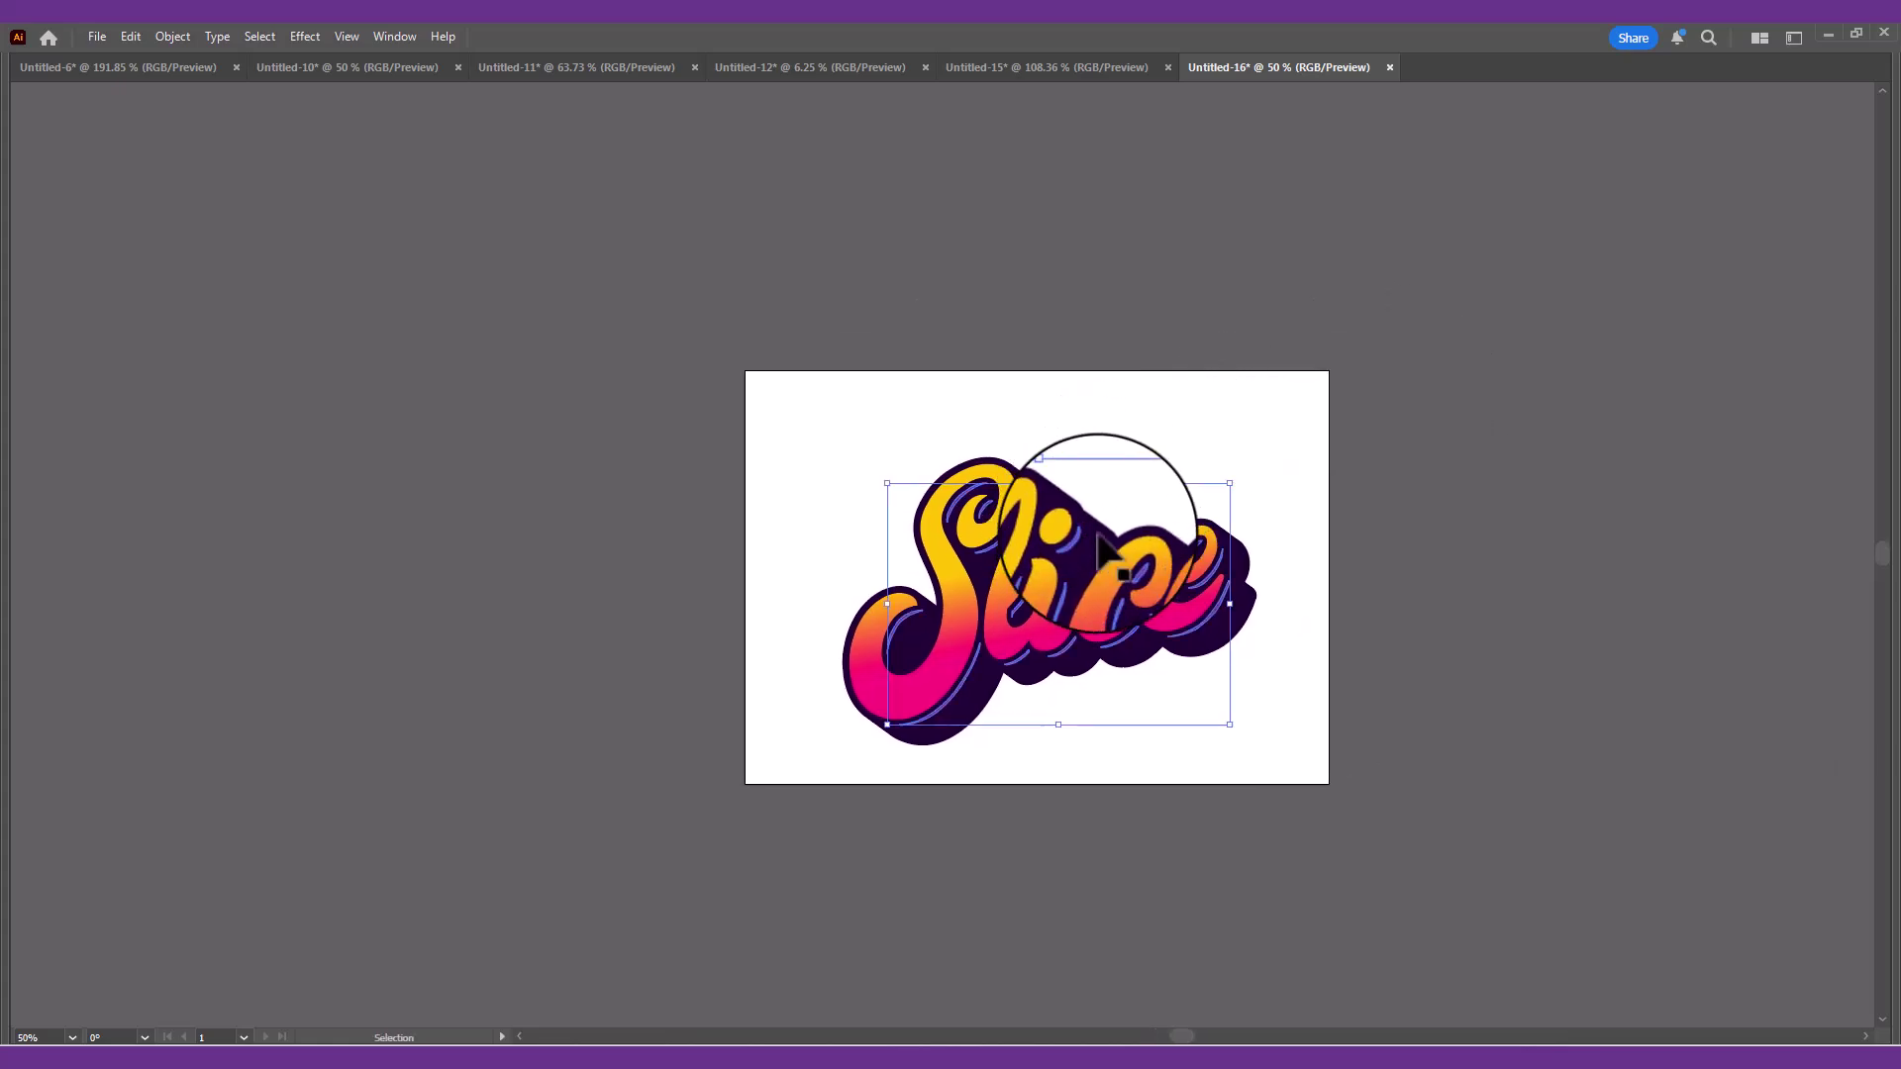
# - Draw a dark purple circle about 6.6 px in diameter in the empty area above the lettering's c
pyautogui.scroll(1, 1168, 530)
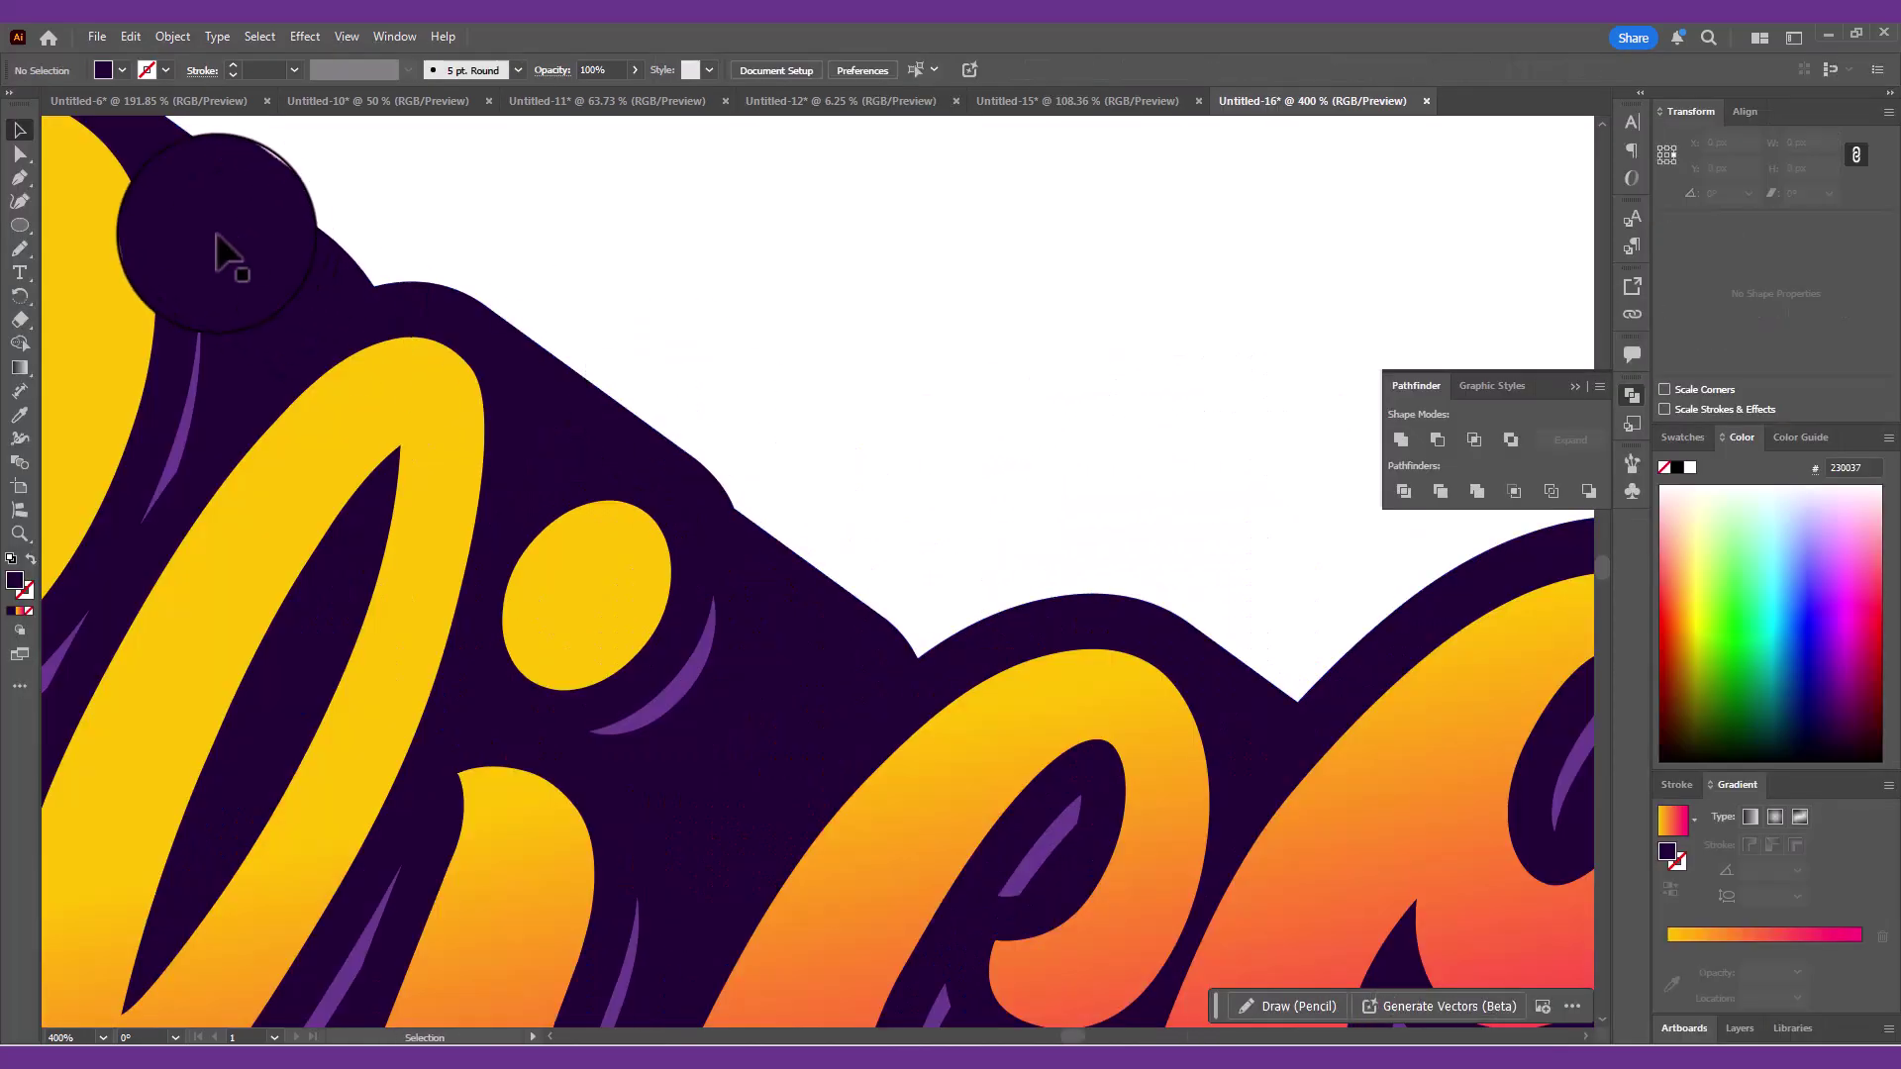
pyautogui.click(19, 224)
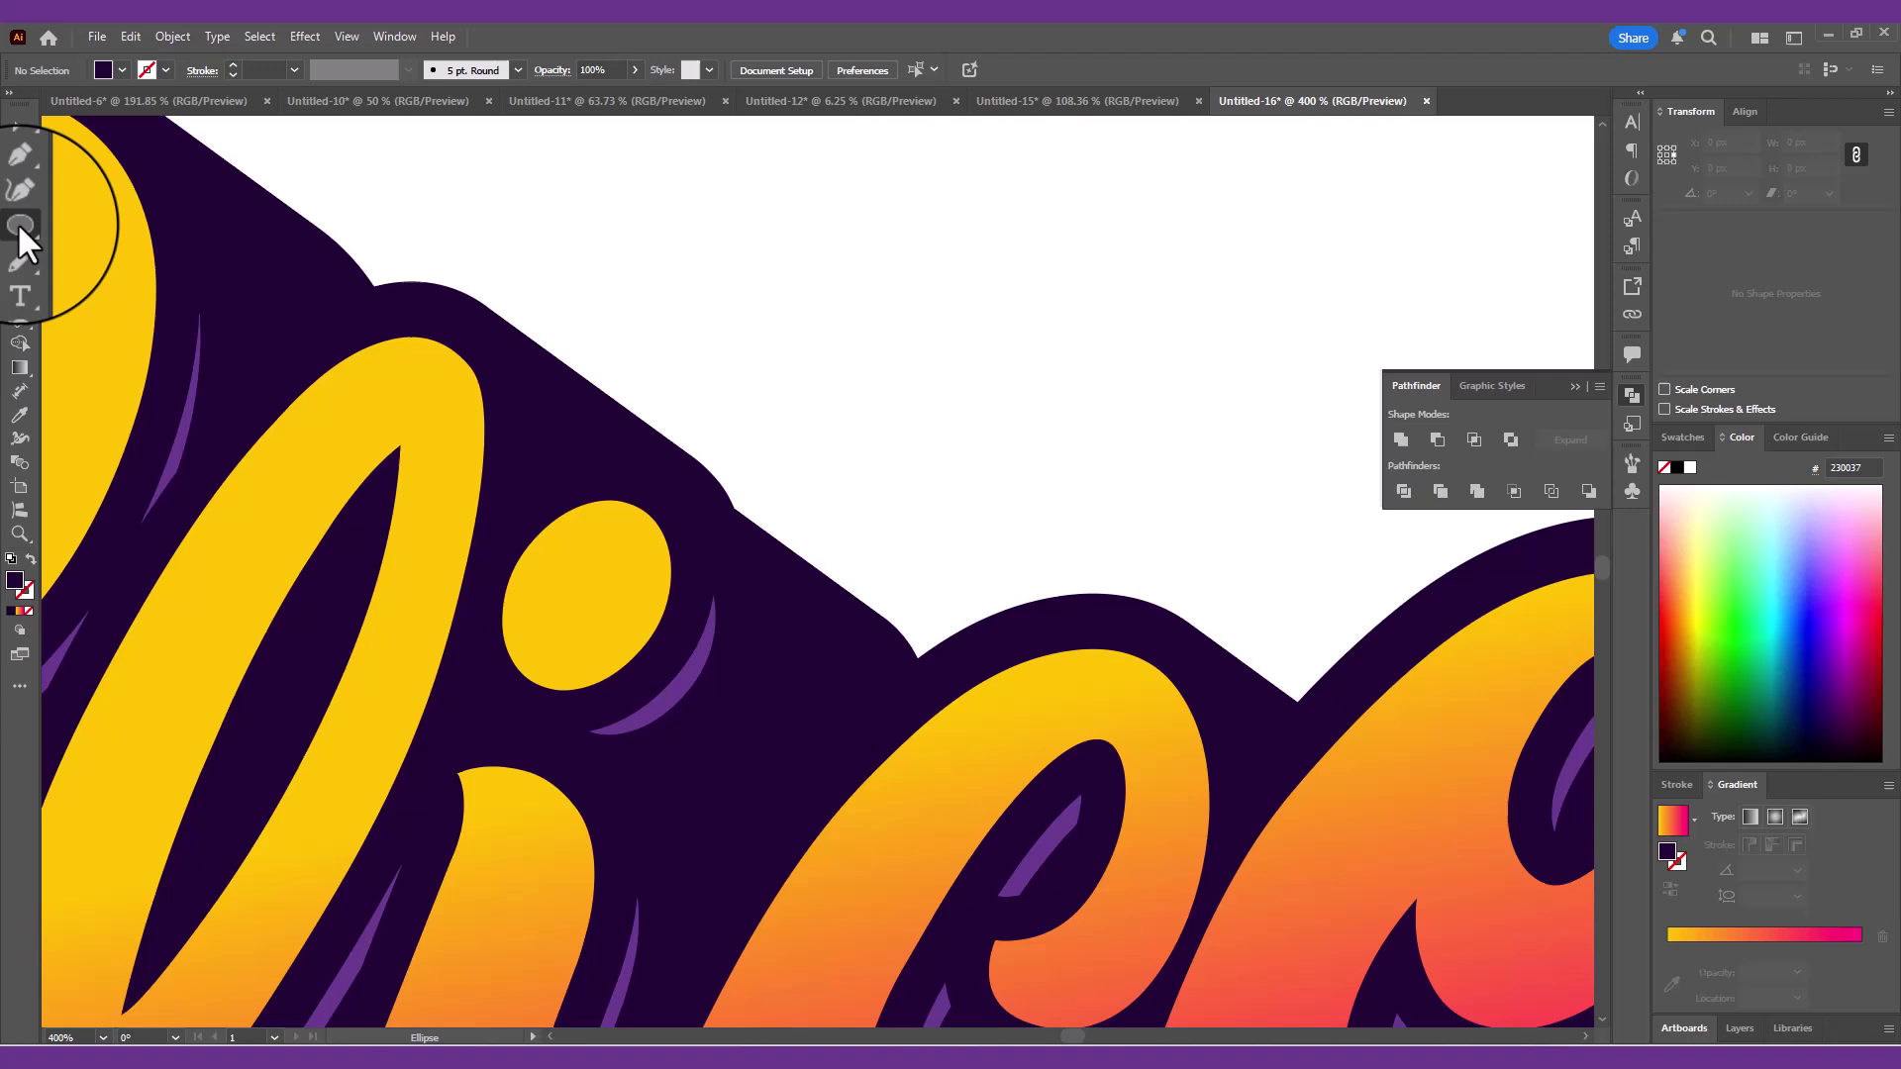
pyautogui.moveTo(972, 541)
pyautogui.mouseDown()
pyautogui.moveTo(952, 537)
pyautogui.moveTo(974, 545)
pyautogui.mouseUp()
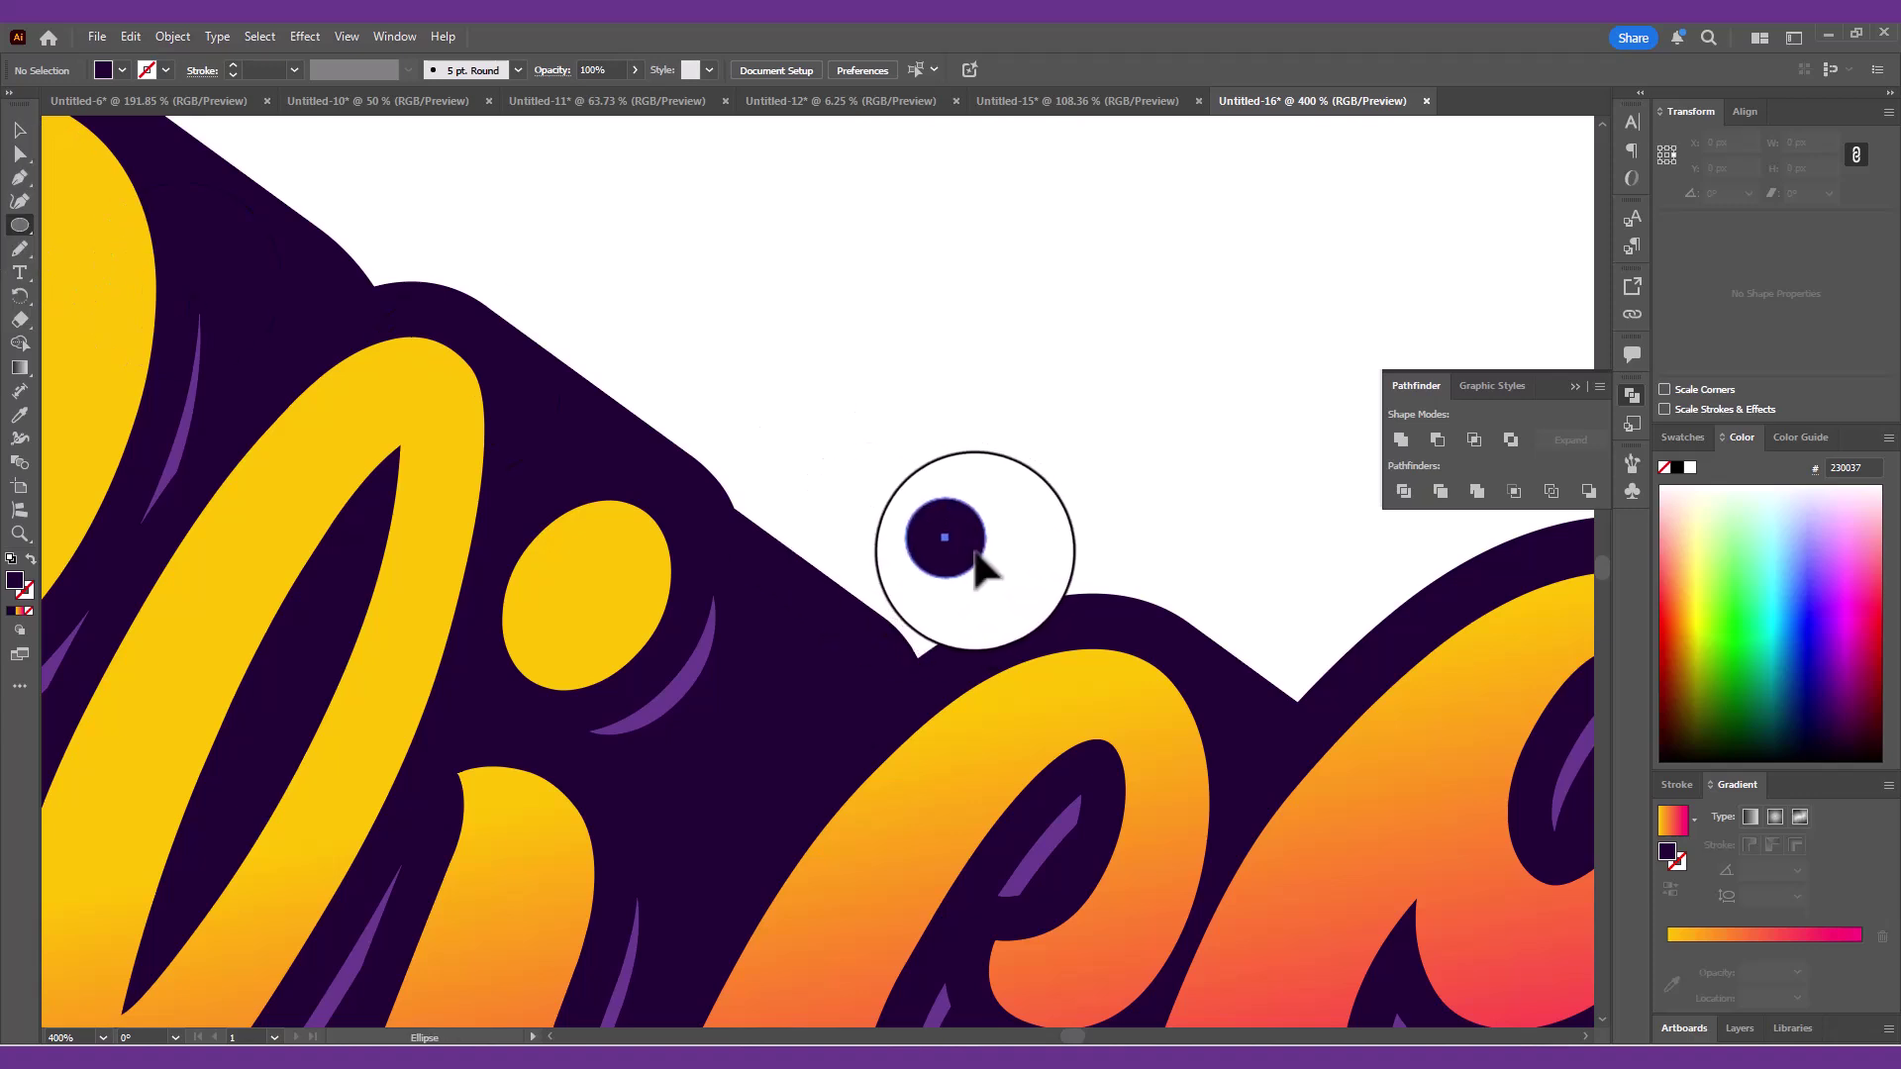
# - Move the circle's left and right anchor points outward to form a thin pointed ellipse about 44.6 px wide
pyautogui.press('a')
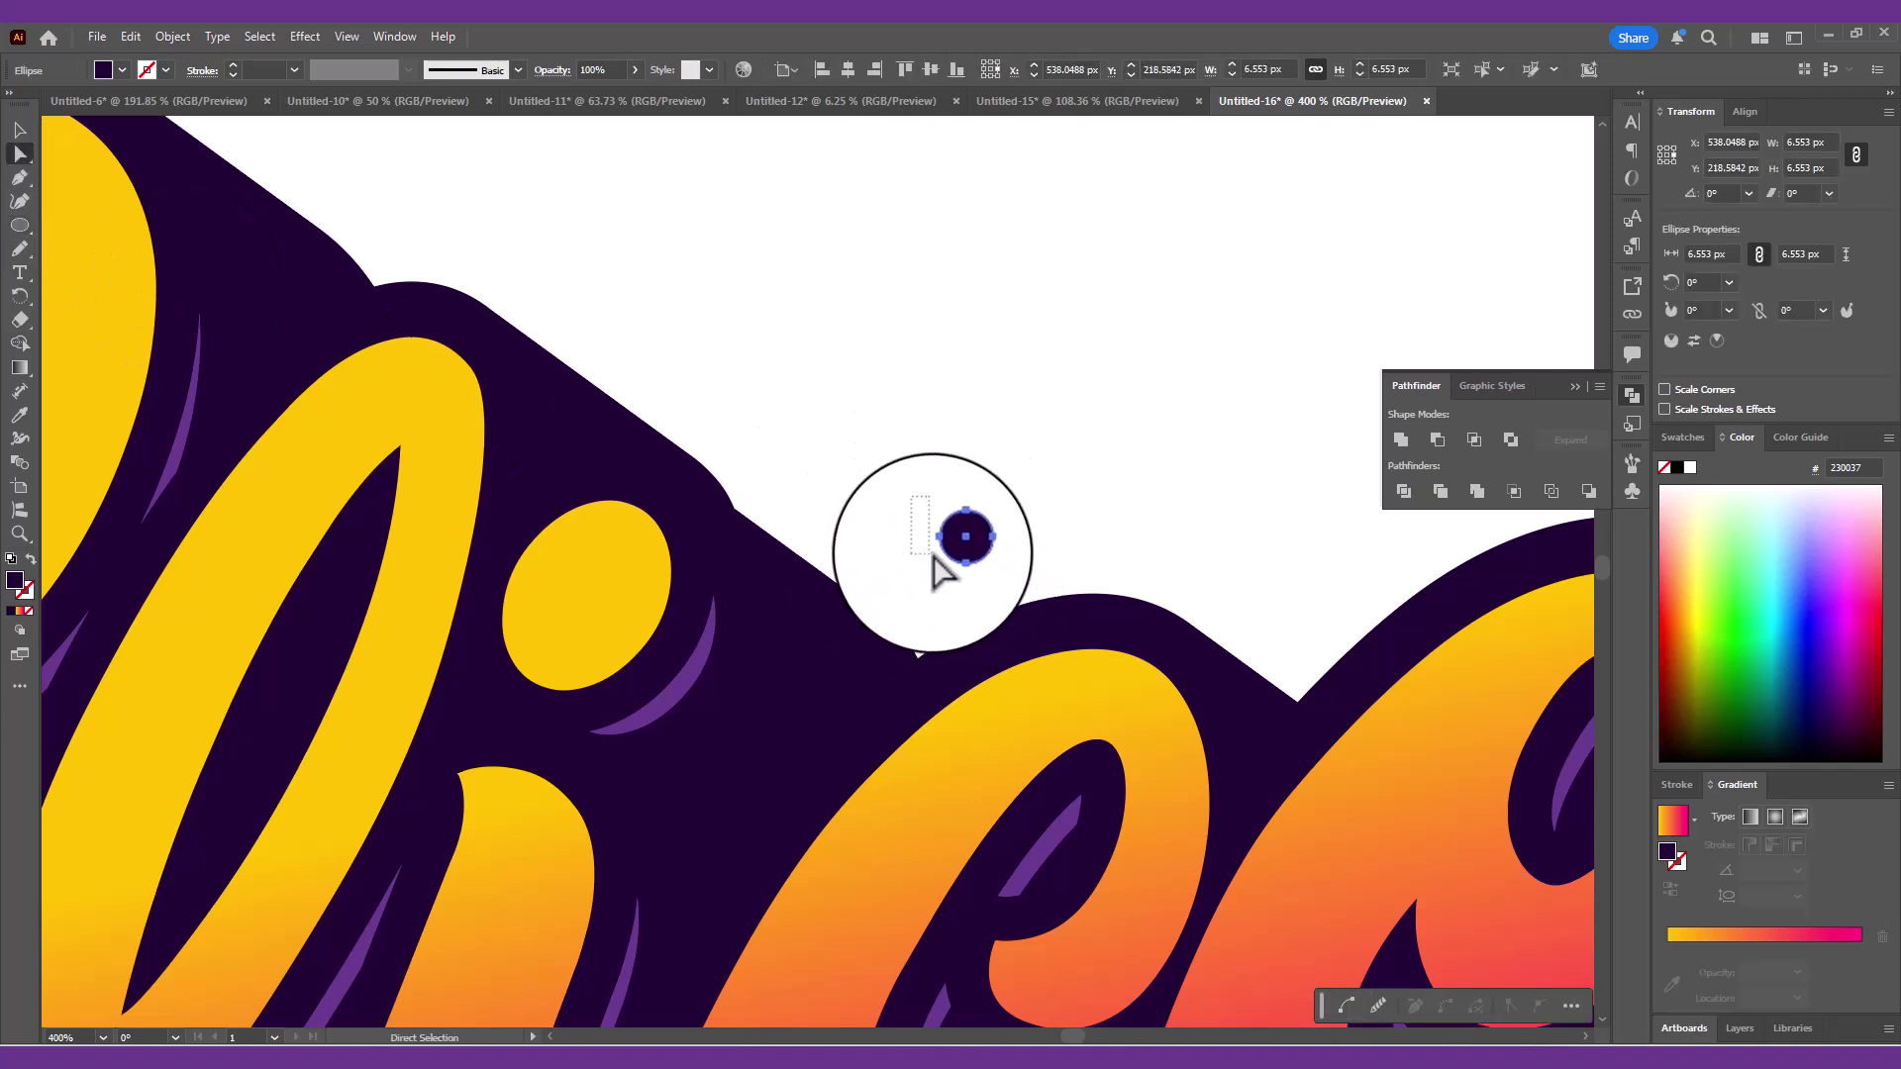
pyautogui.moveTo(943, 557); pyautogui.dragTo(986, 547)
pyautogui.press('Left')
pyautogui.press('Left')
pyautogui.press('Left')
pyautogui.press('Left')
pyautogui.press('Left')
pyautogui.press('Left')
pyautogui.press('Right')
pyautogui.press('Right')
pyautogui.press('Right')
pyautogui.press('Right')
pyautogui.press('Right')
pyautogui.press('Right')
pyautogui.press('Right')
pyautogui.press('Right')
pyautogui.press('Right')
pyautogui.press('Right')
pyautogui.press('Right')
pyautogui.press('Right')
pyautogui.press('Right')
pyautogui.press('Right')
pyautogui.press('Right')
pyautogui.press('Right')
pyautogui.press('Right')
pyautogui.press('Right')
pyautogui.press('Right')
pyautogui.press('Right')
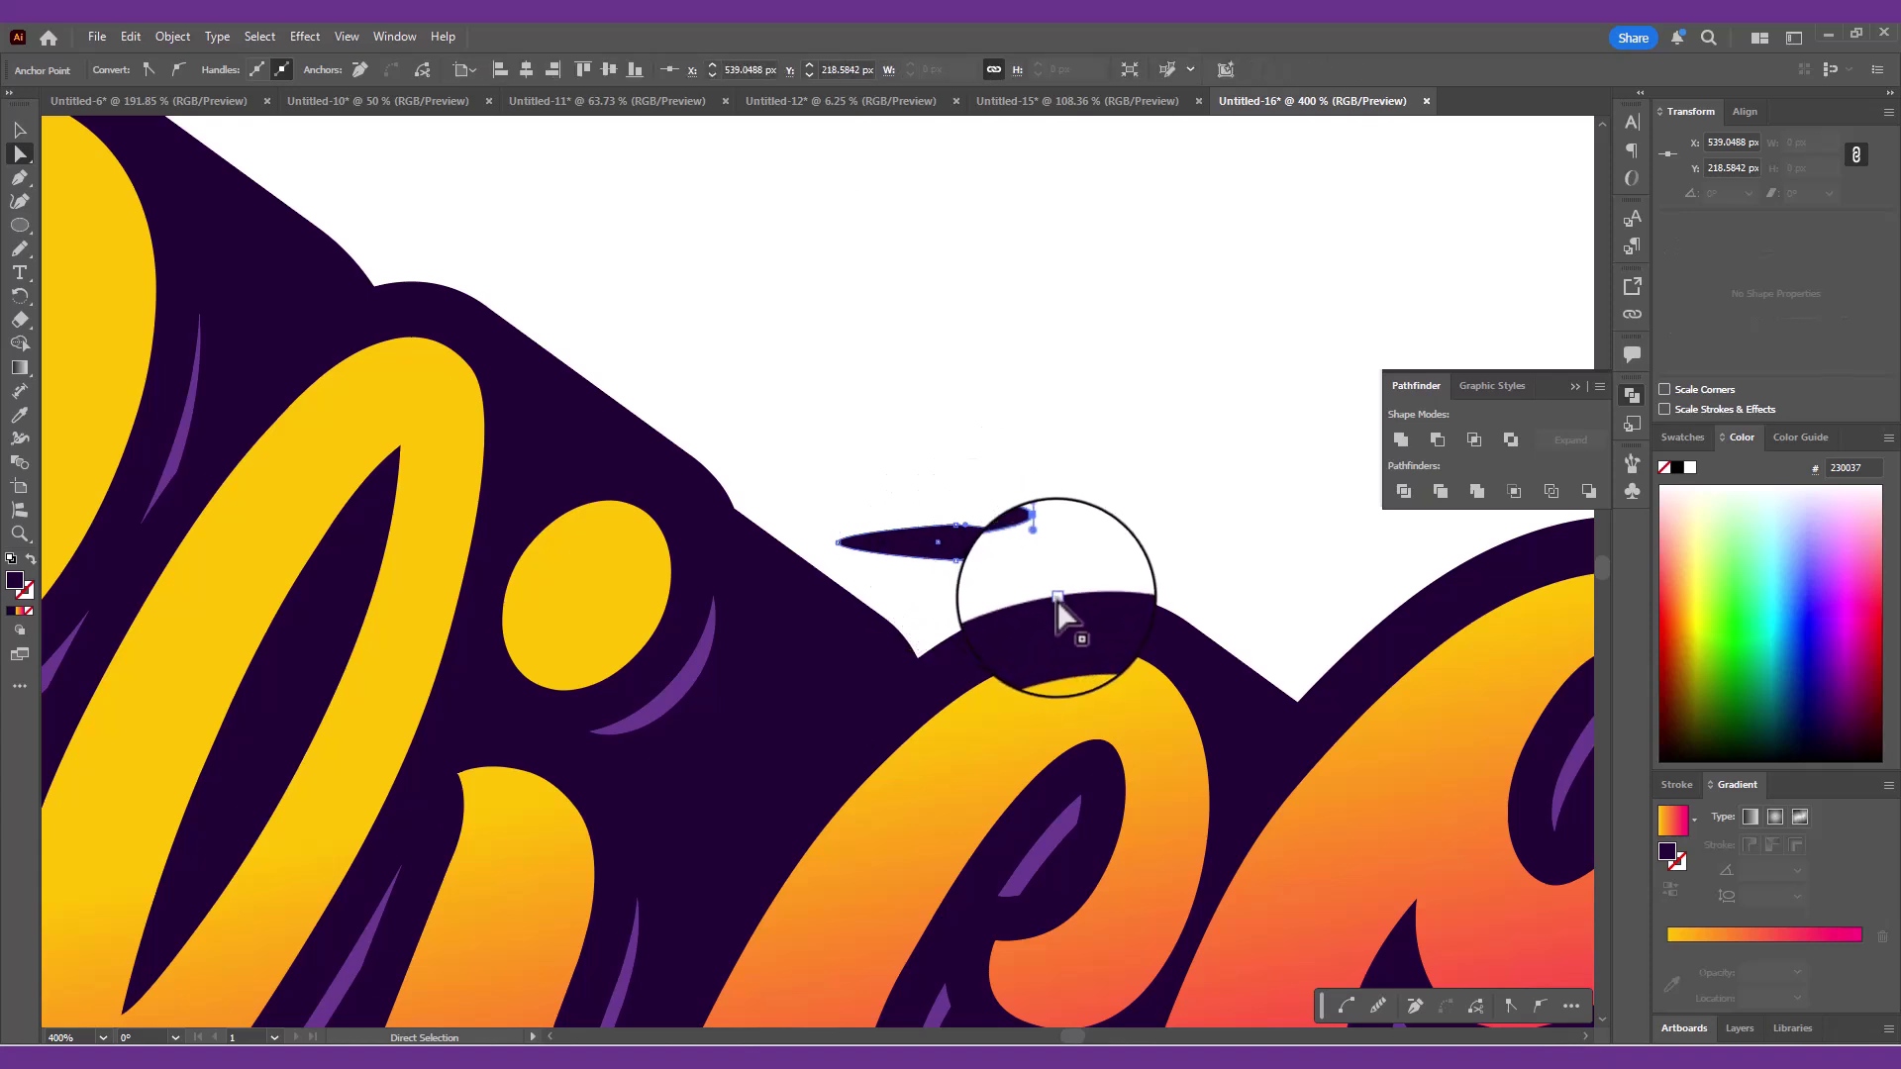
# - Create an art brush from the stretched ellipse with the Tints colorization method, and remove the source ellipse from the artboard
pyautogui.press('v')
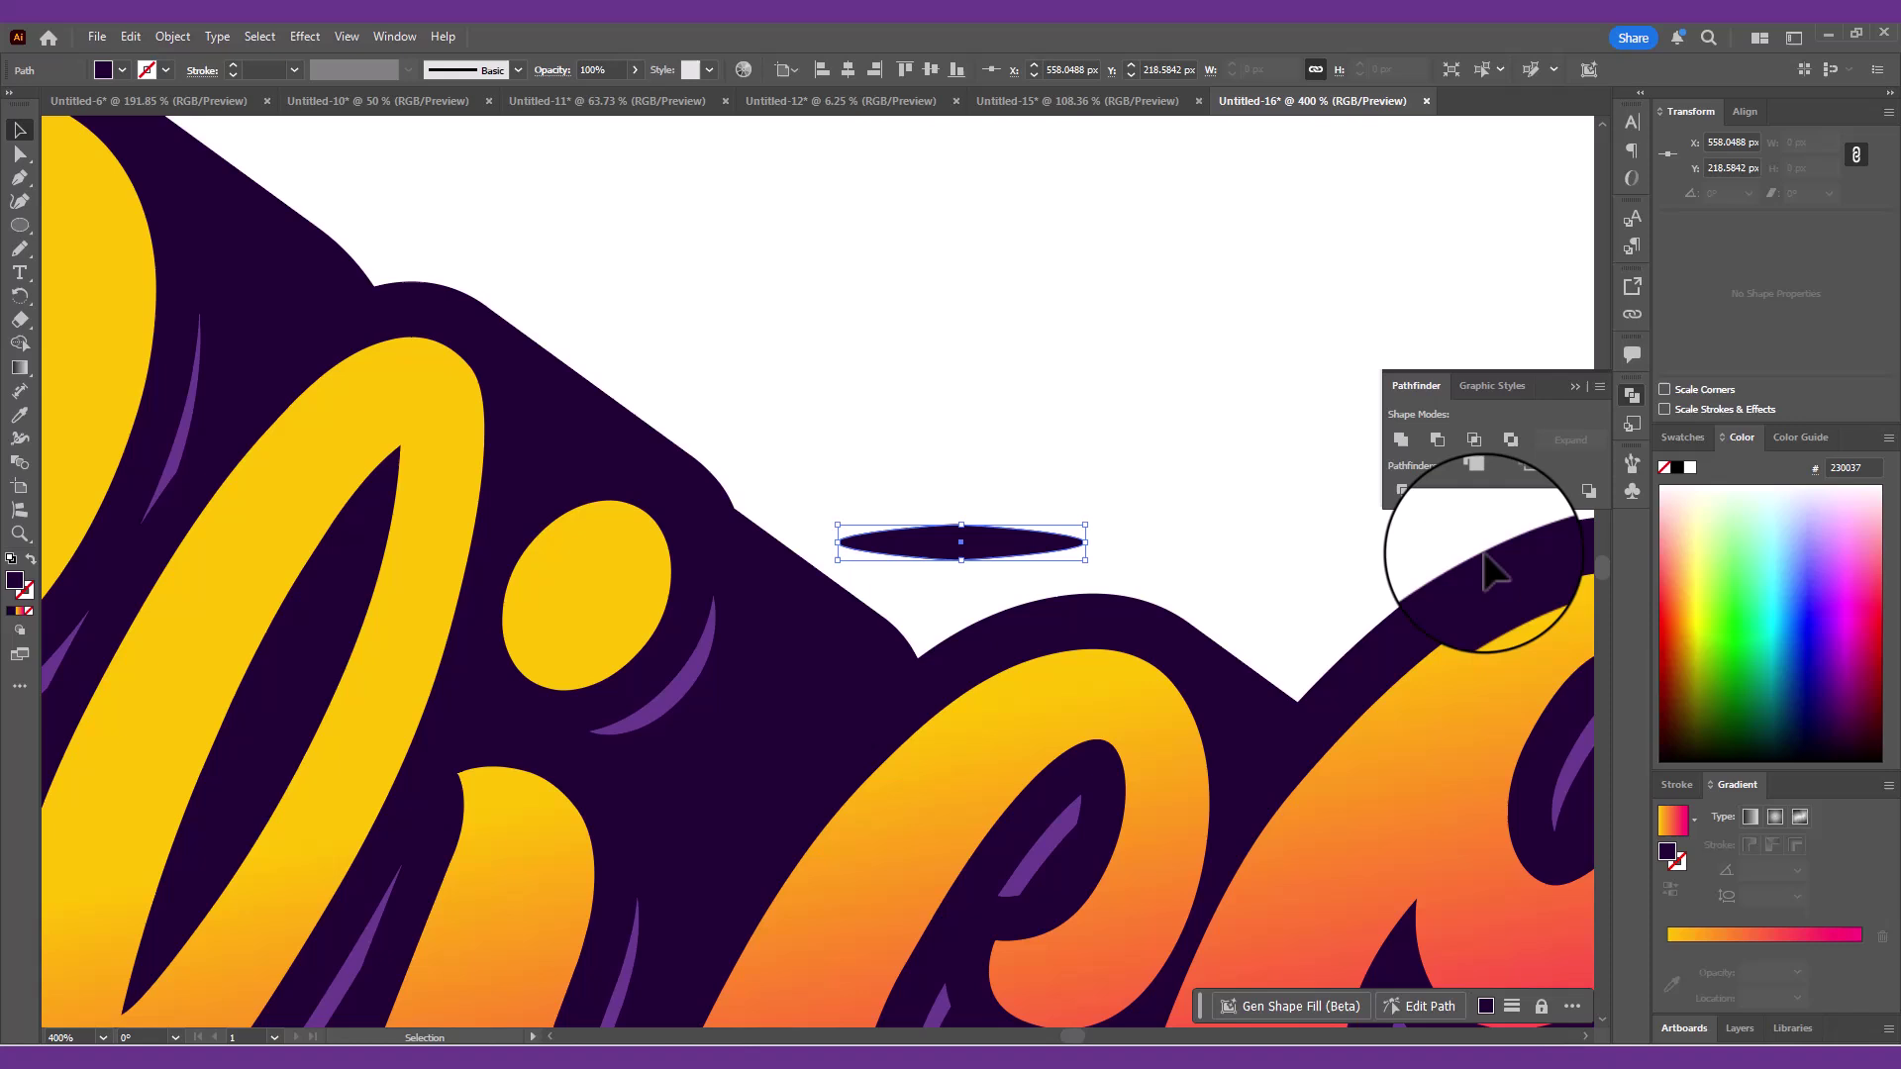
pyautogui.click(1629, 492)
pyautogui.click(1632, 460)
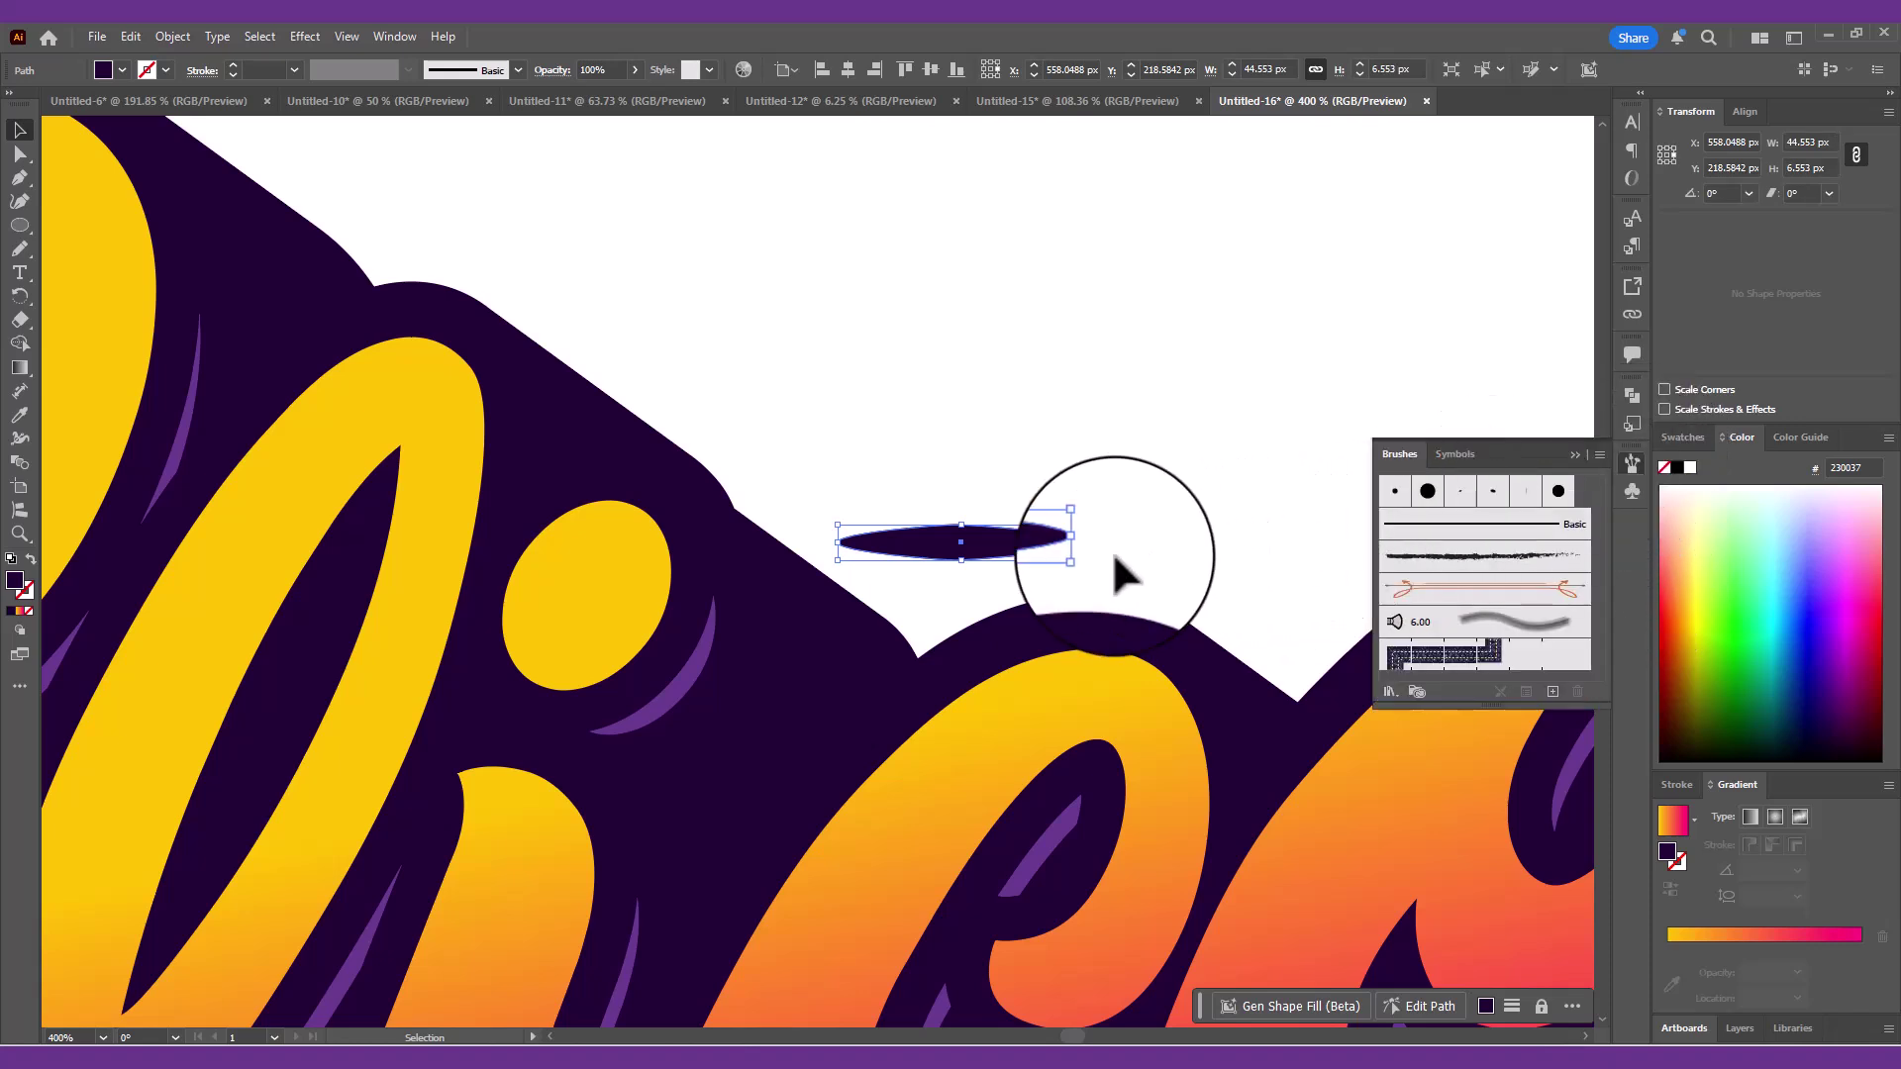
pyautogui.moveTo(1000, 544); pyautogui.dragTo(1463, 596)
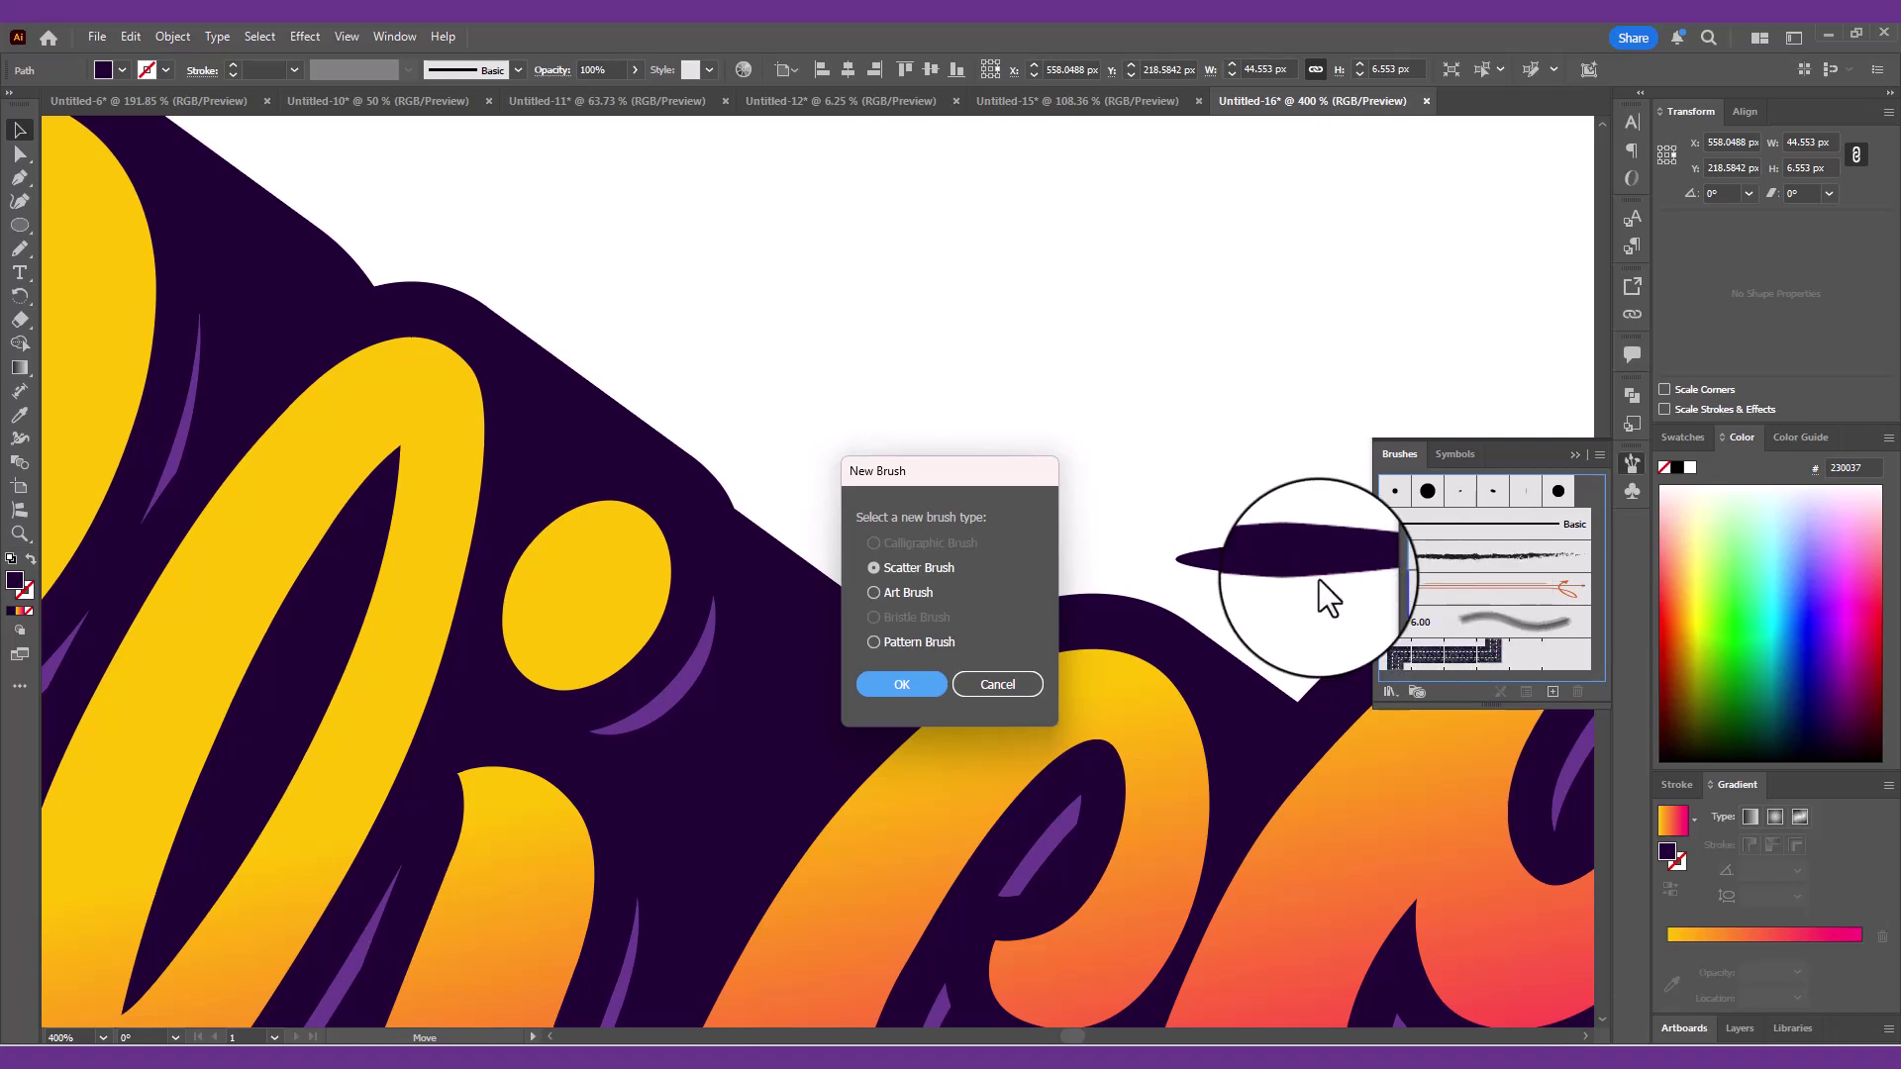
pyautogui.click(903, 687)
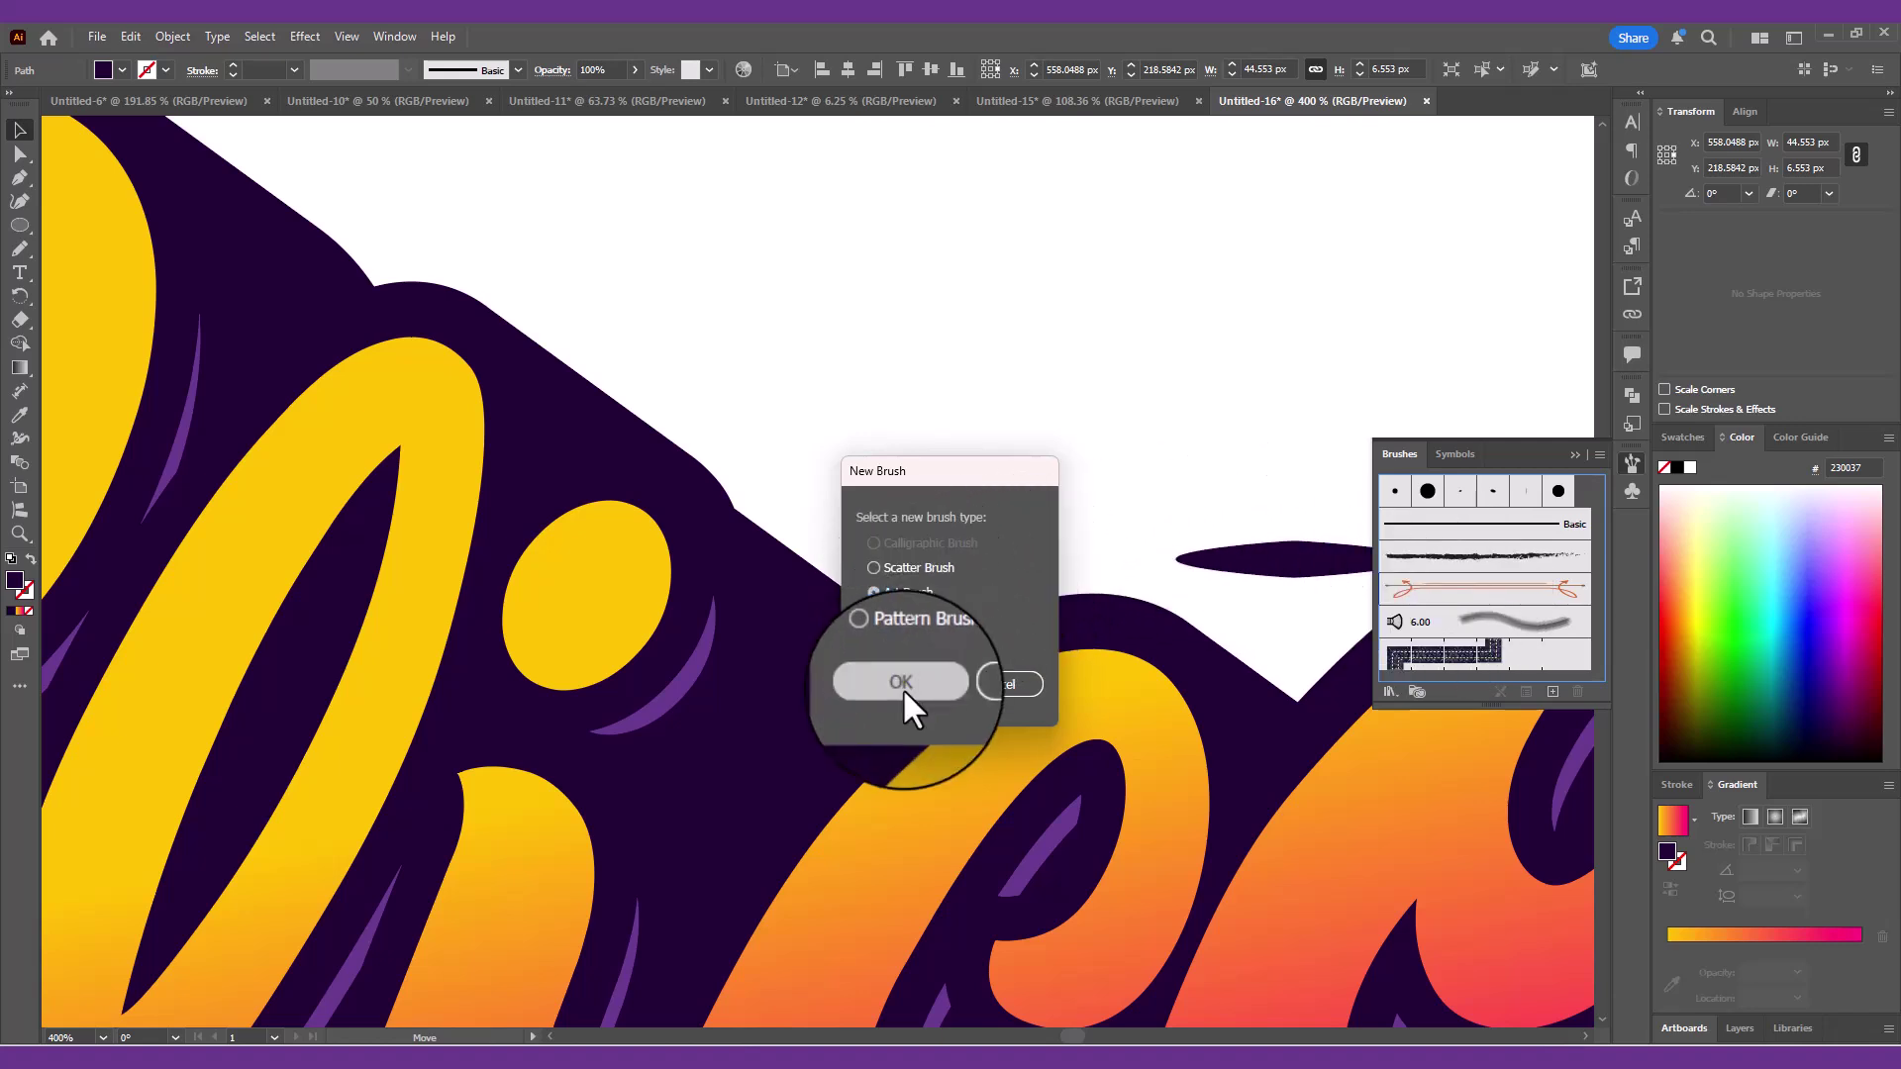
pyautogui.click(1120, 604)
pyautogui.click(1107, 652)
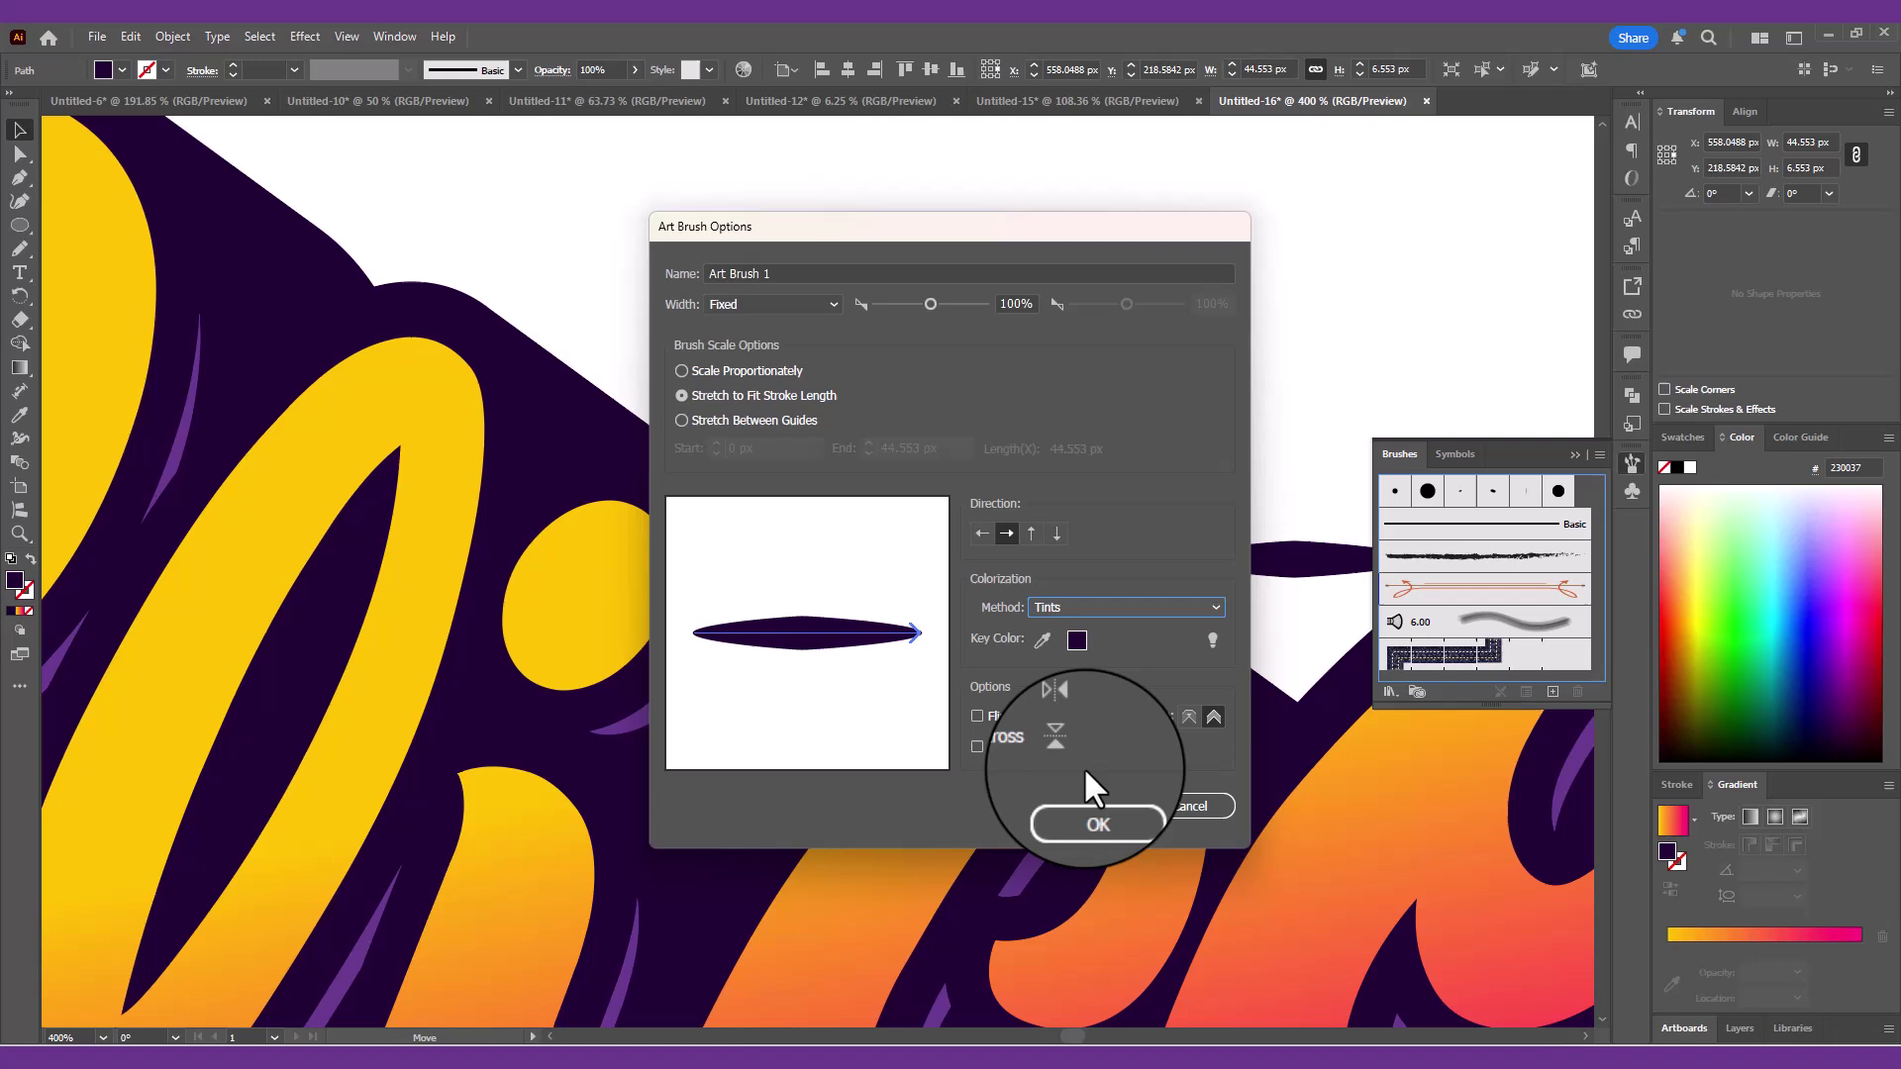
pyautogui.click(1094, 807)
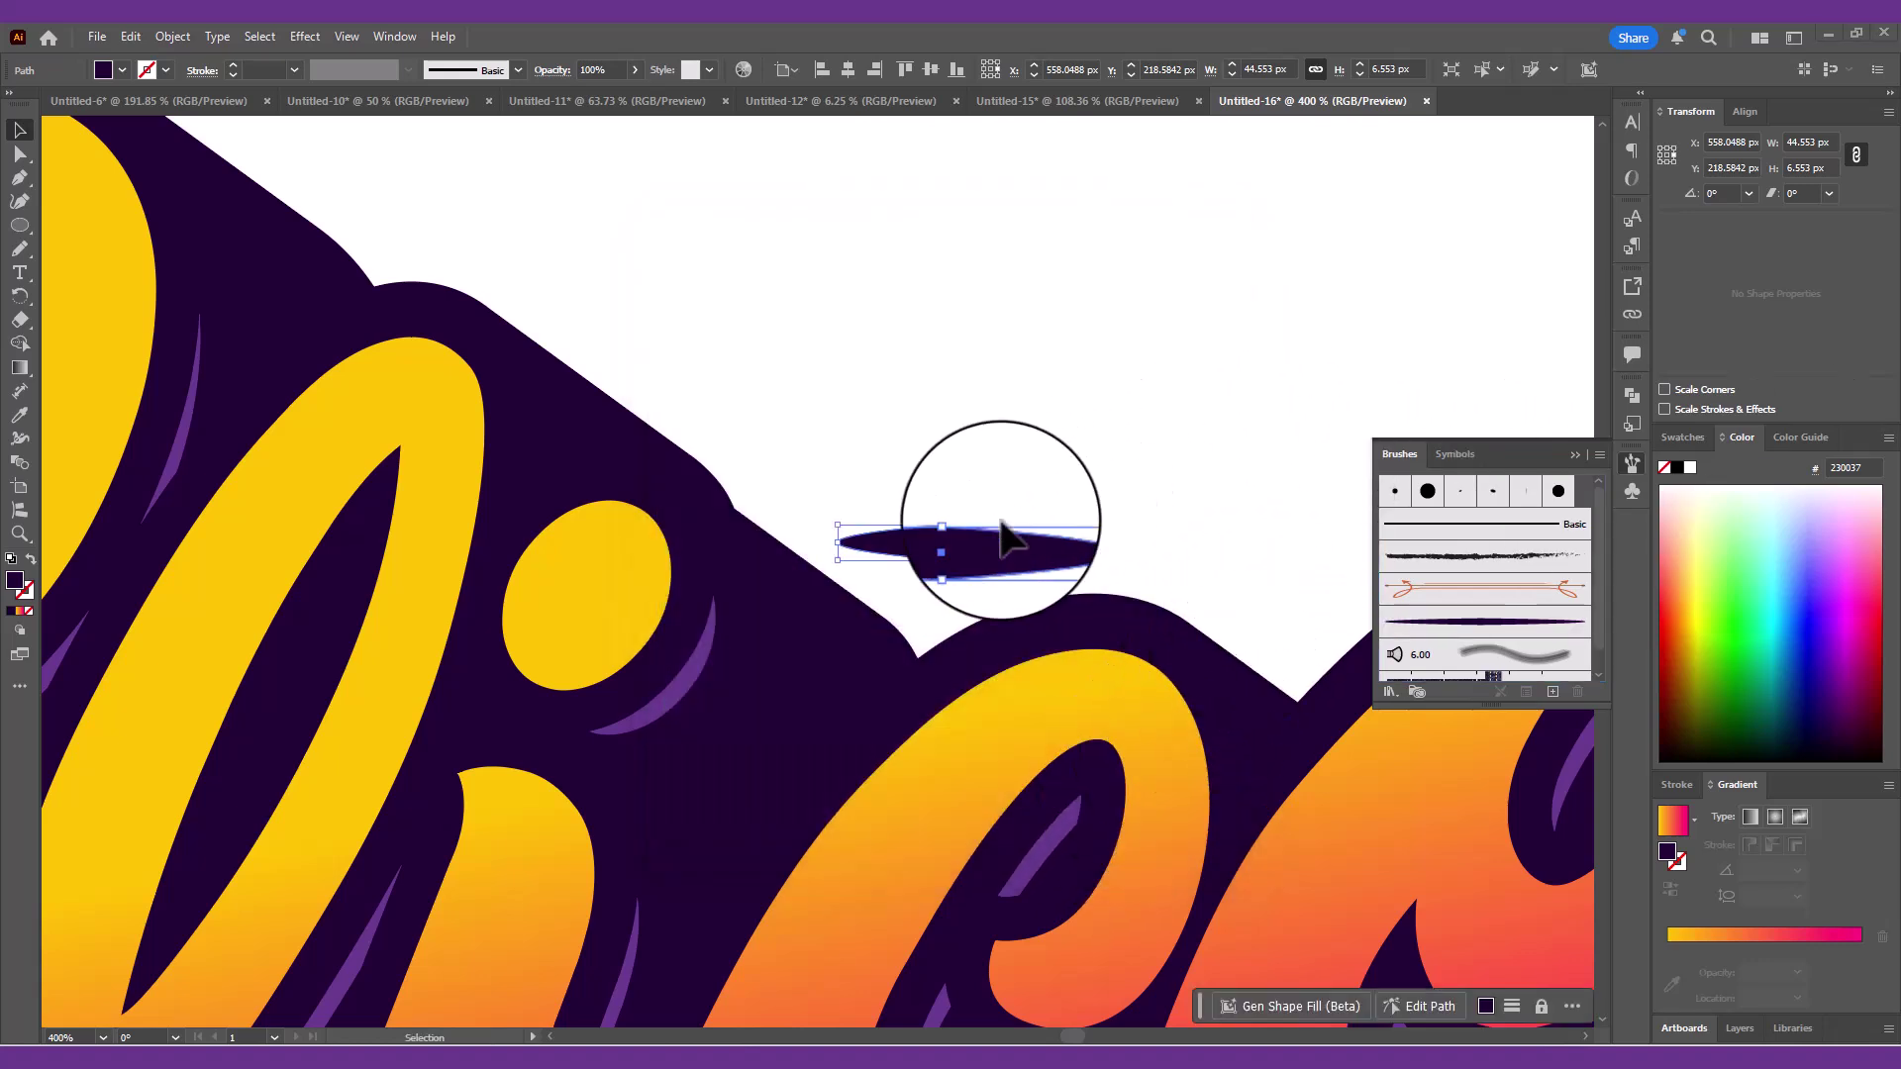
pyautogui.click(1031, 475)
pyautogui.hotkey('ctrl', '1')
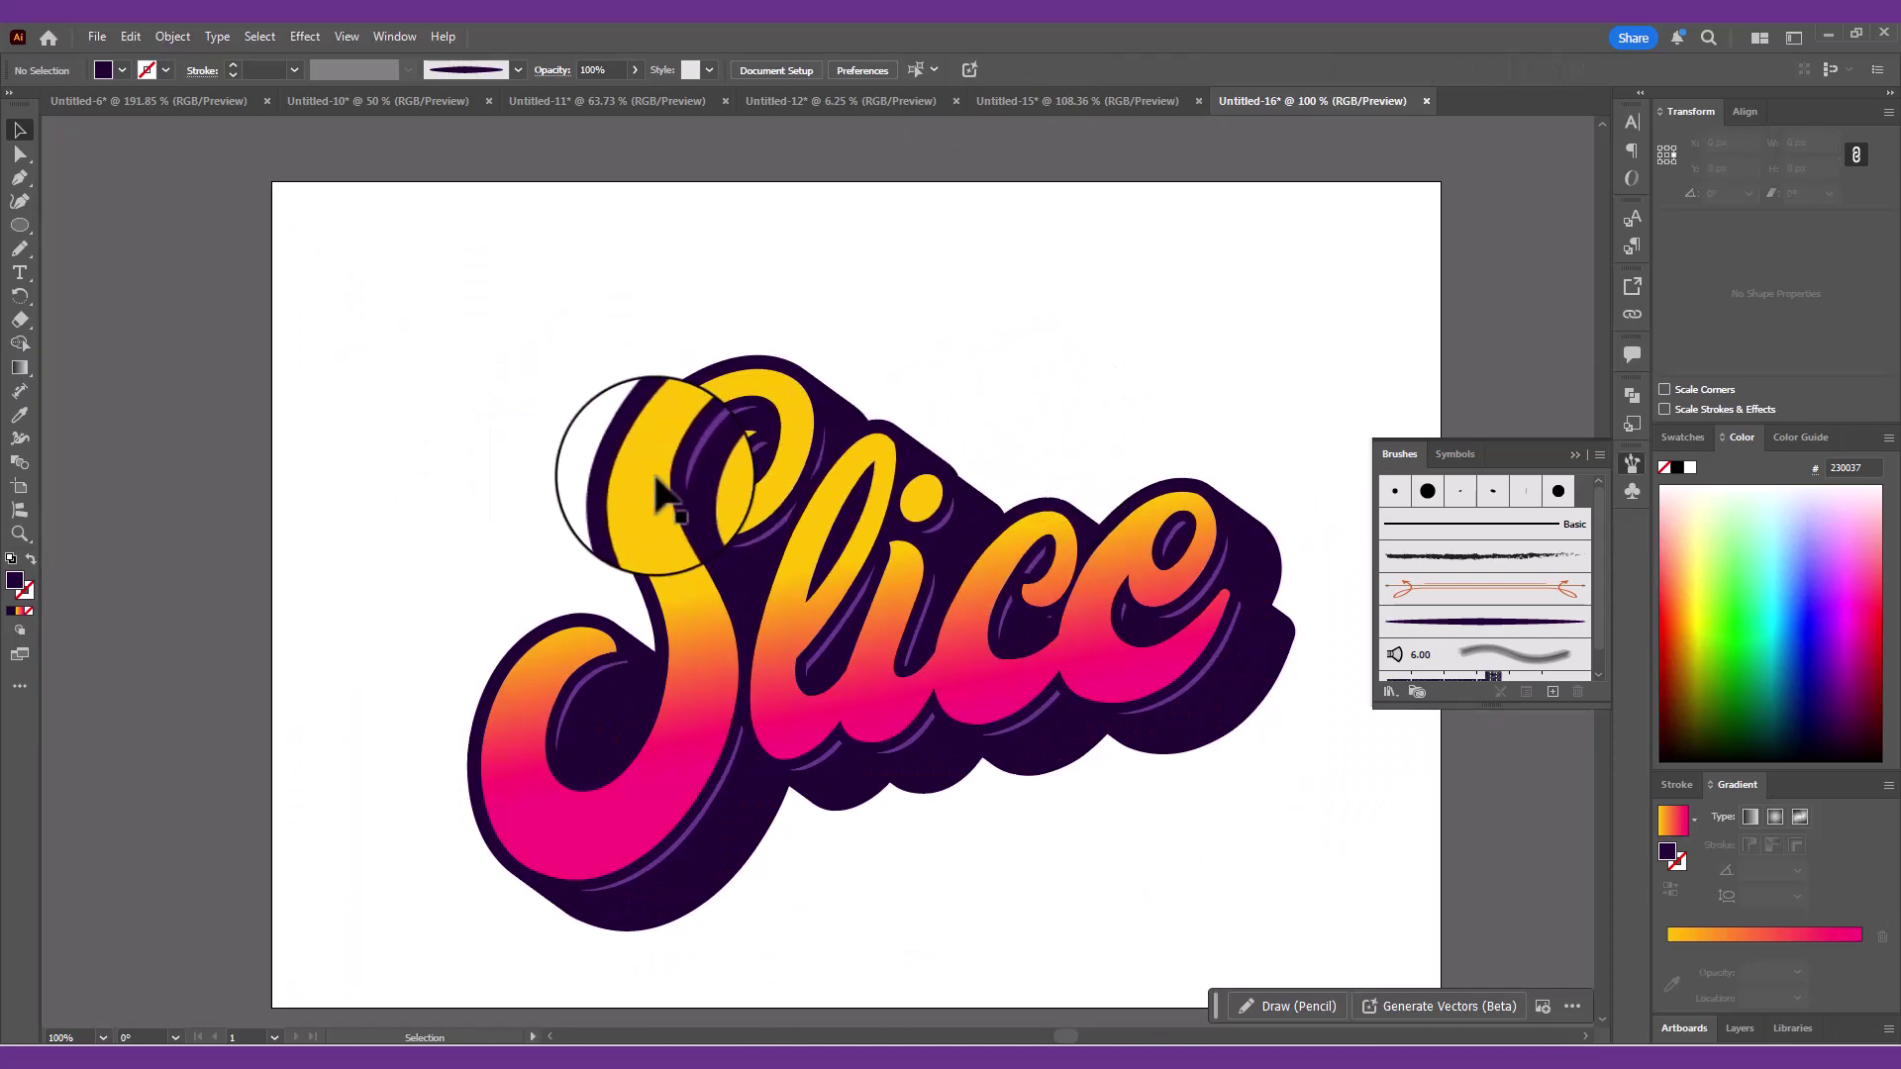
# - Draw a three-point curve with the Curvature tool just inside the upper-left outer edge of the S
pyautogui.scroll(1, 634, 448)
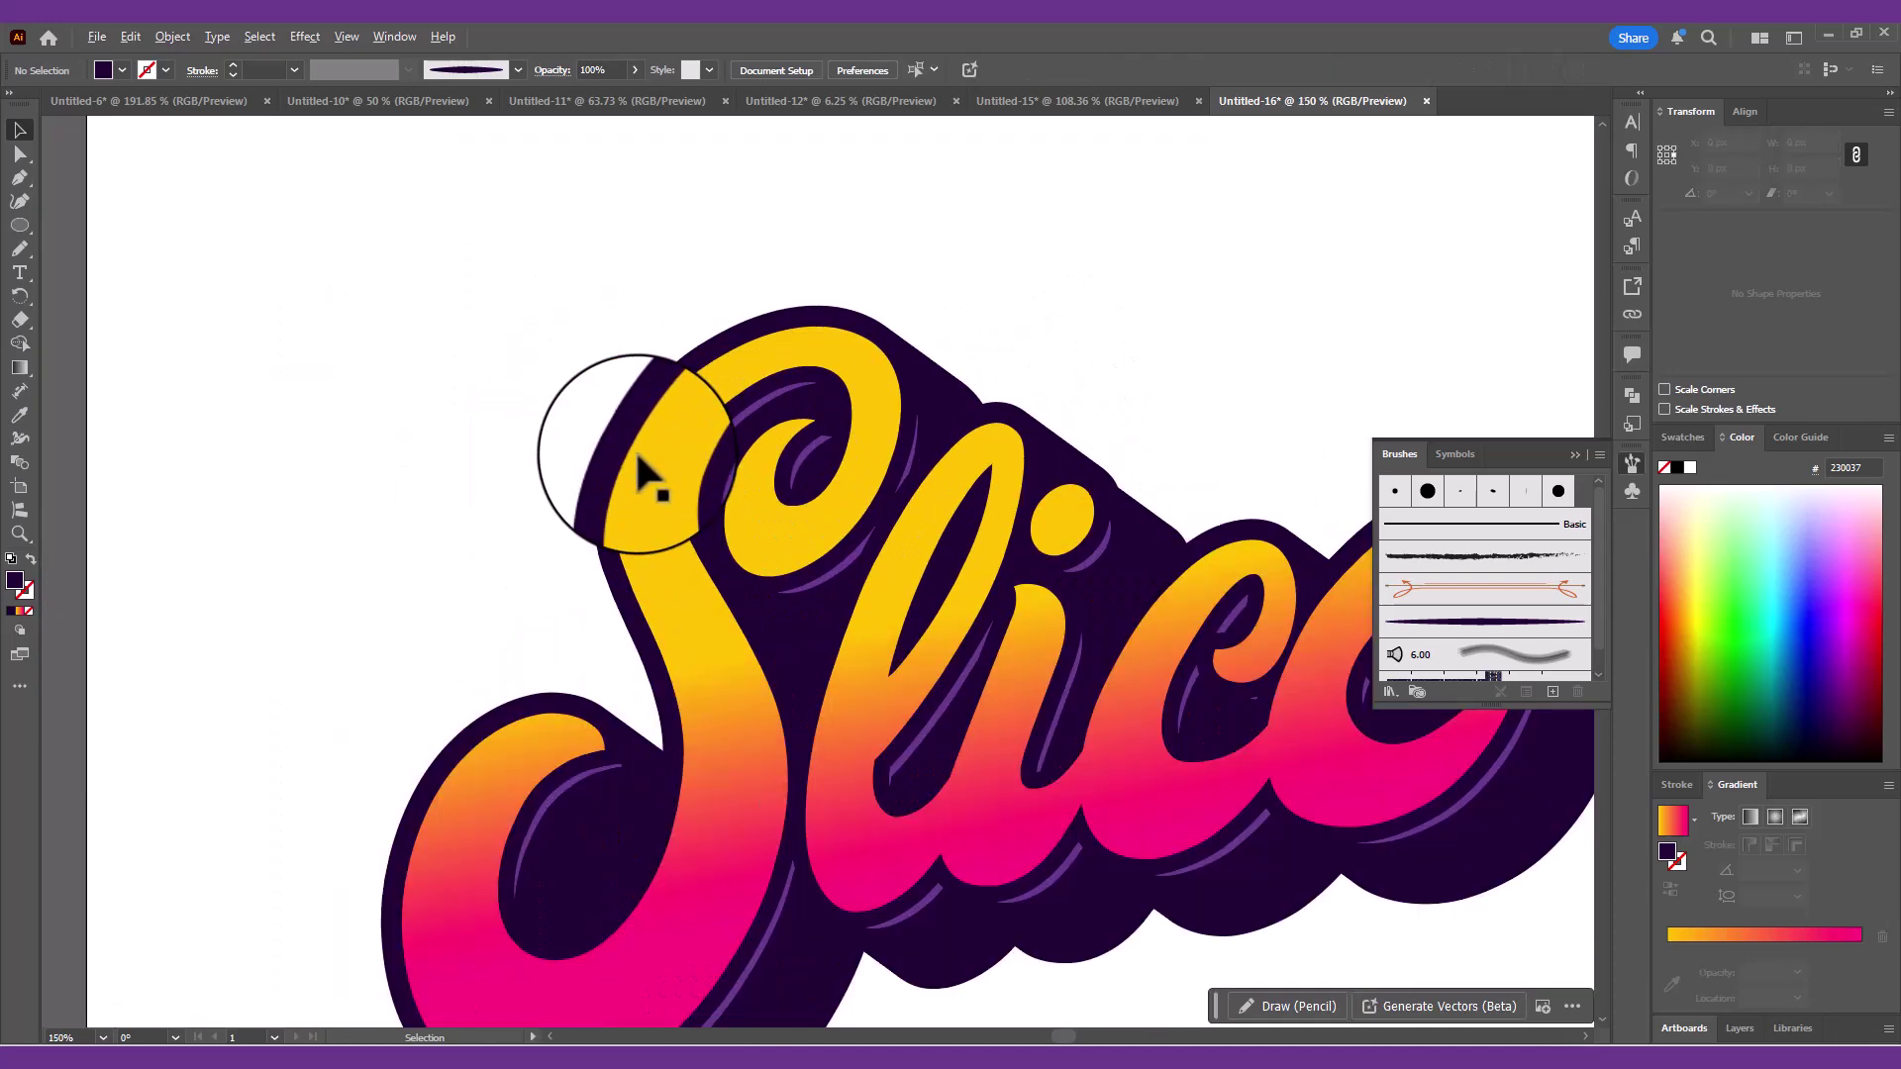
pyautogui.click(20, 202)
pyautogui.scroll(2, 628, 373)
pyautogui.click(814, 308)
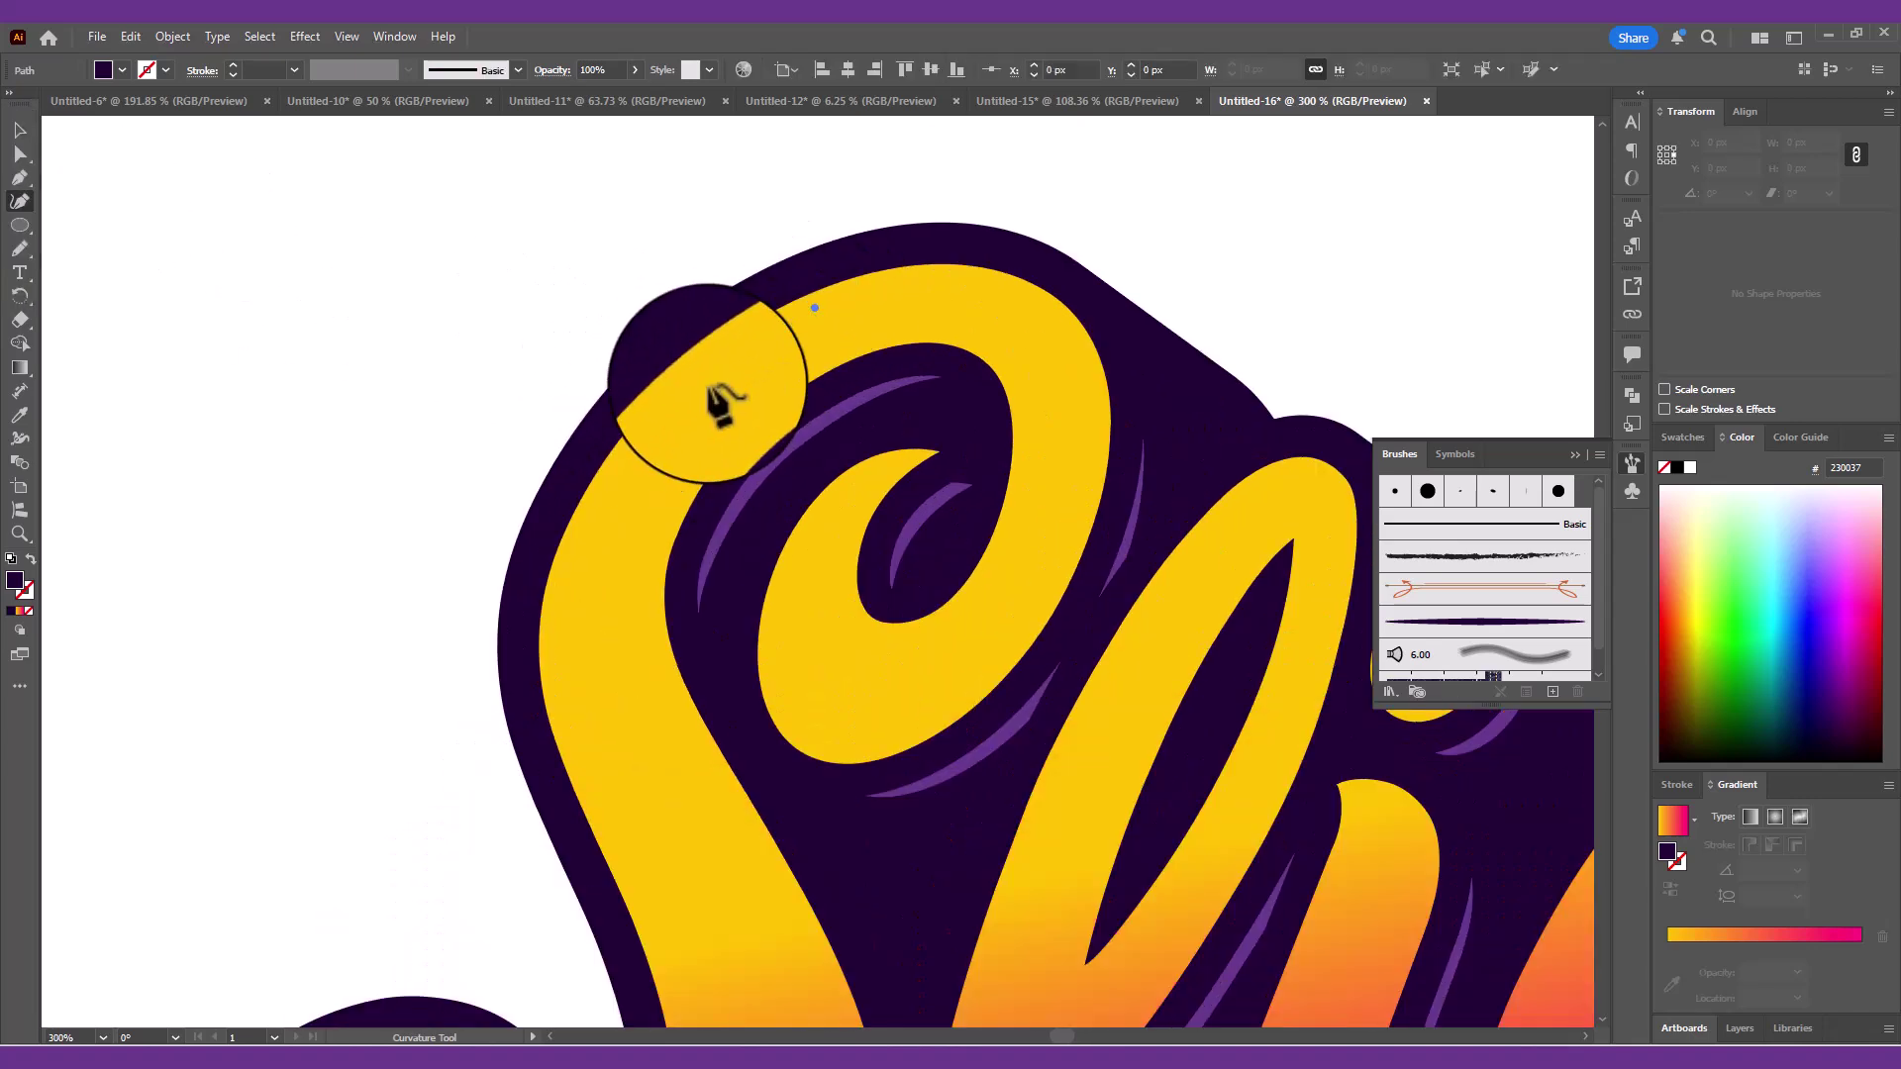
pyautogui.click(666, 407)
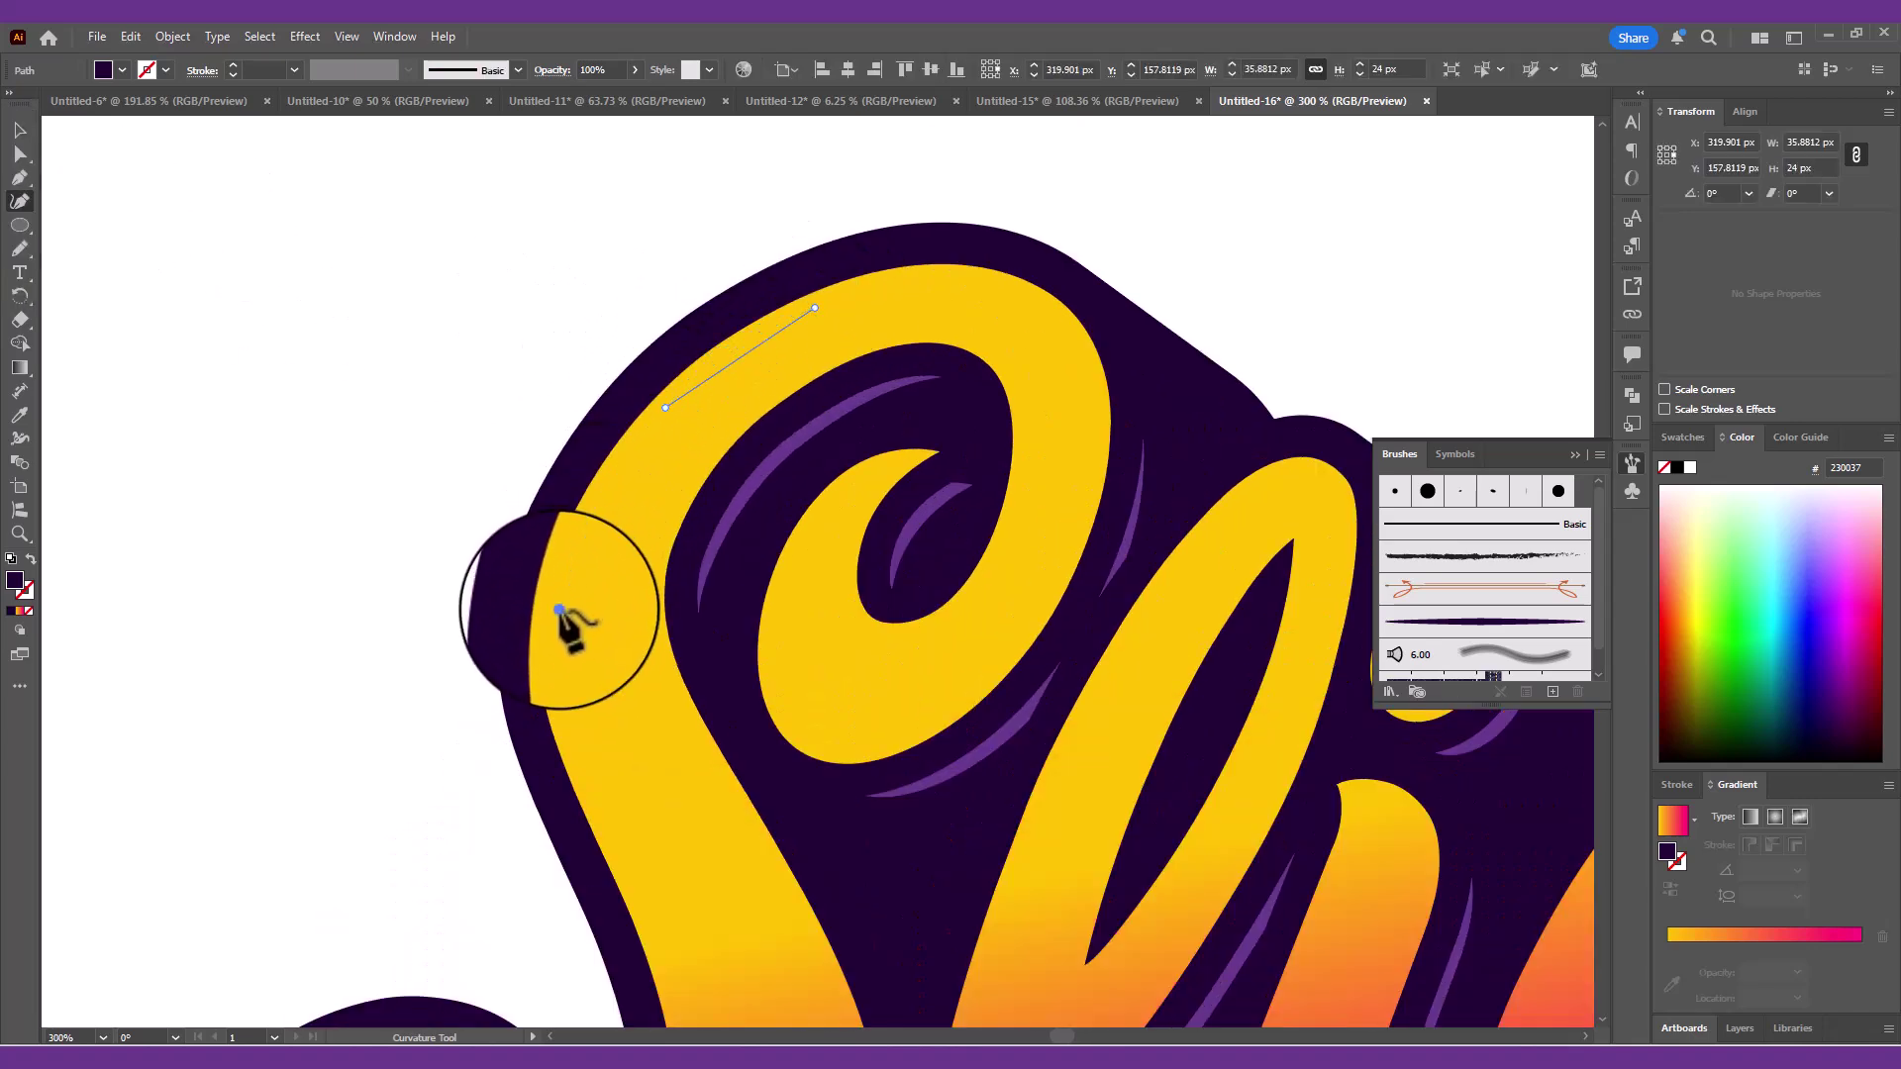
pyautogui.click(560, 609)
pyautogui.press('v')
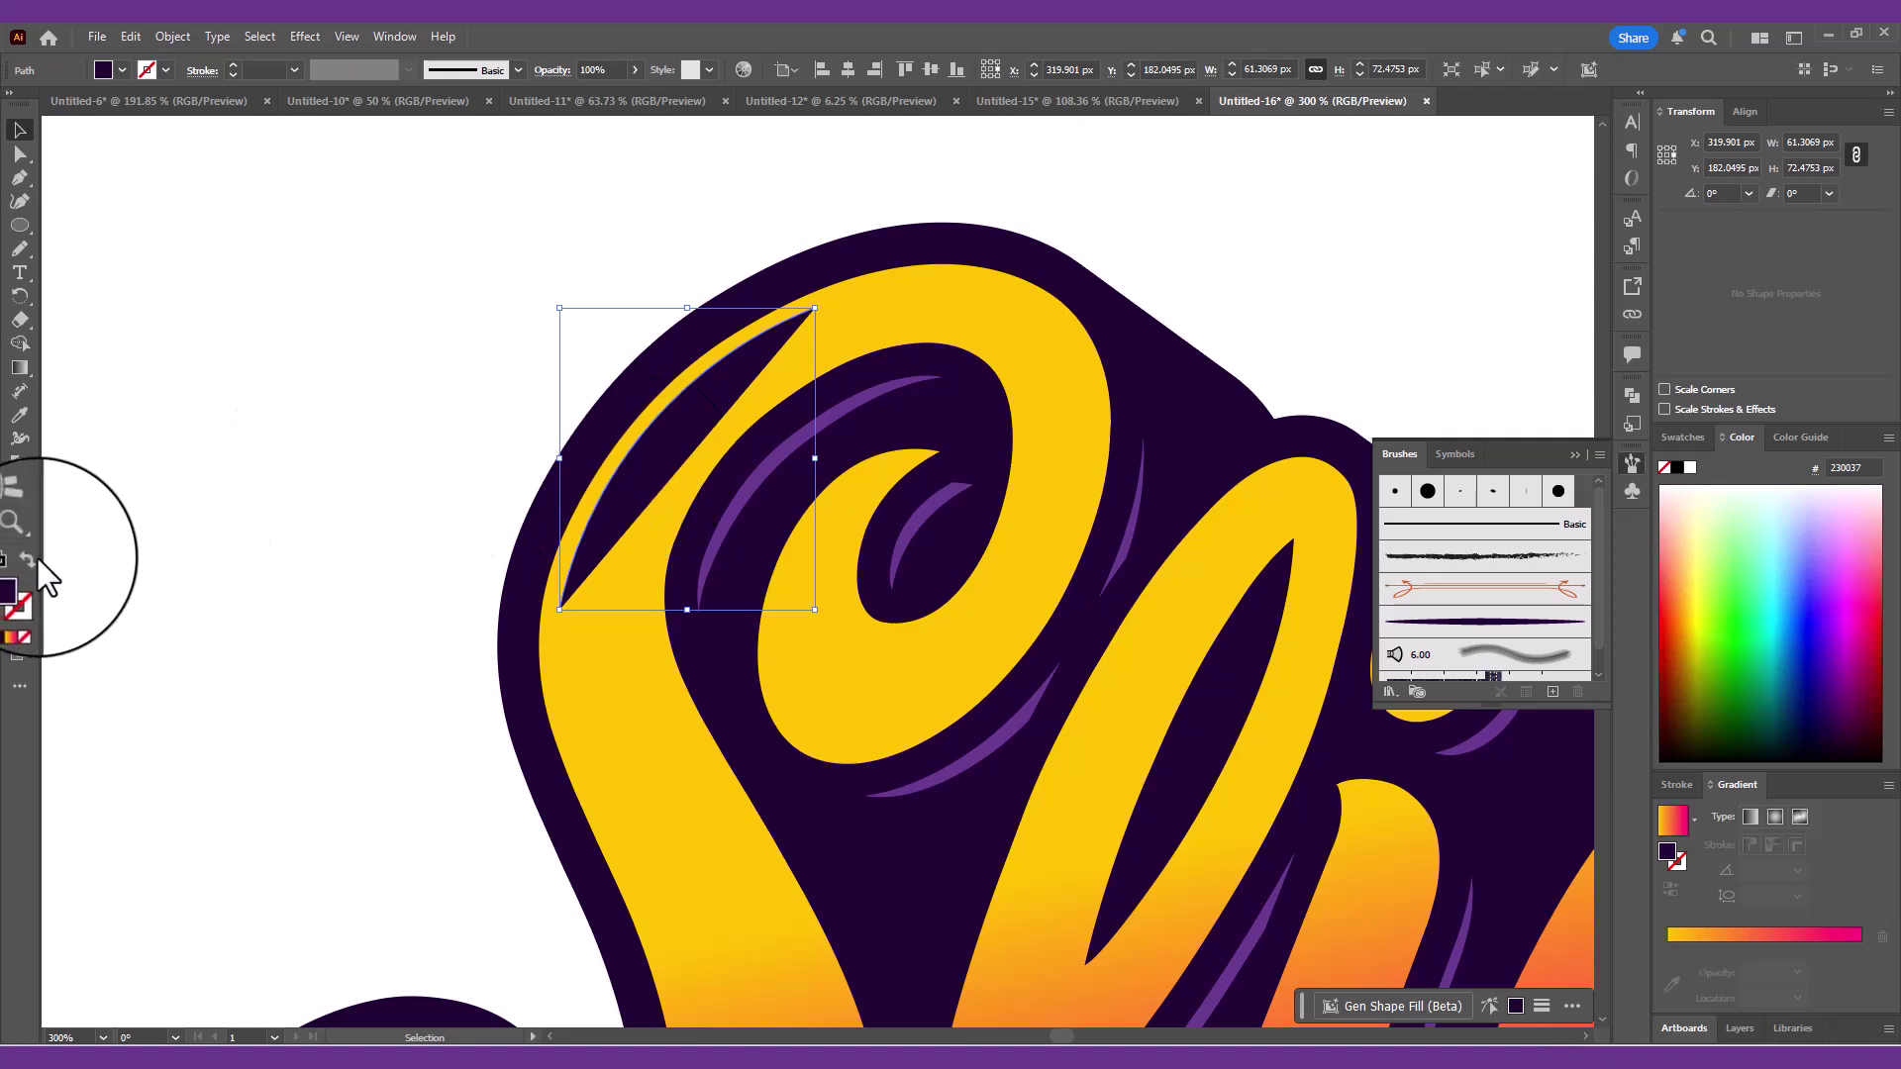
# - Give the S curve no fill, a white stroke, the new tapered art brush and a 0.02 cm stroke weight
pyautogui.click(30, 559)
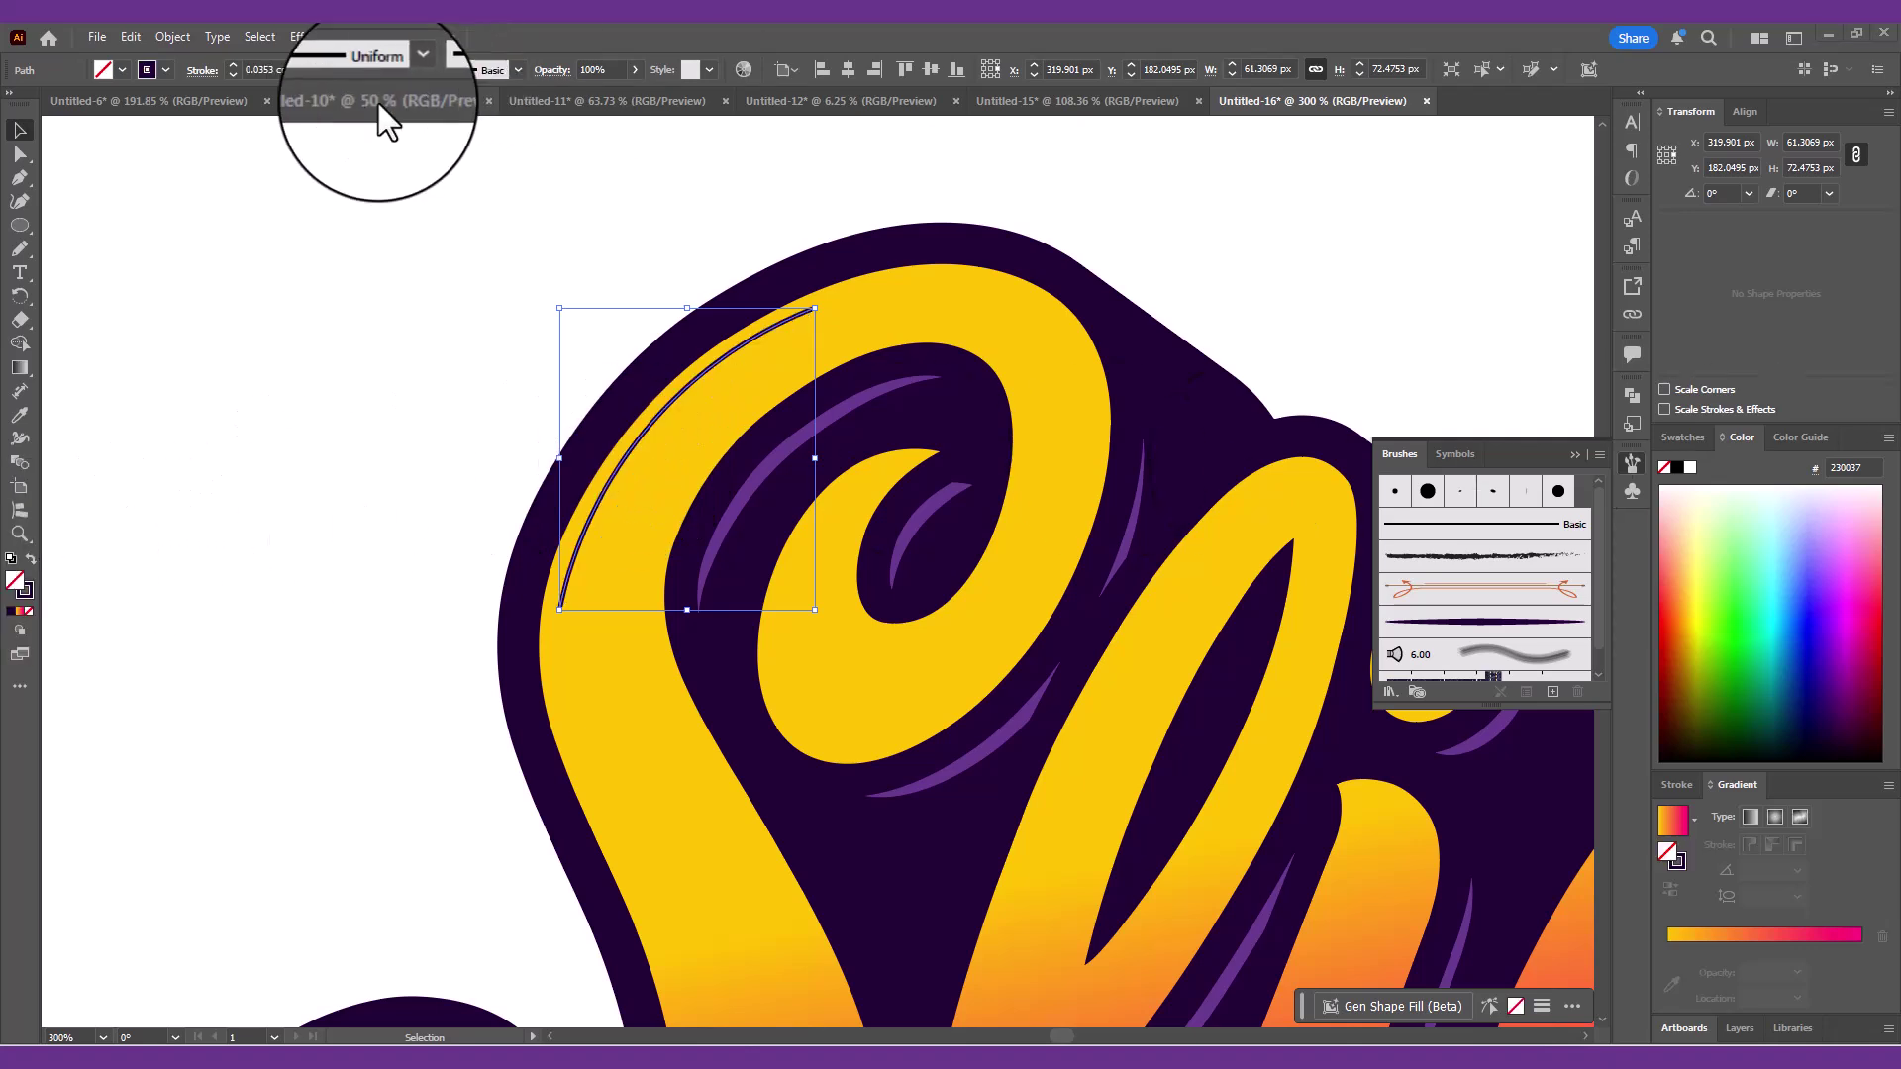
pyautogui.click(166, 70)
pyautogui.click(40, 143)
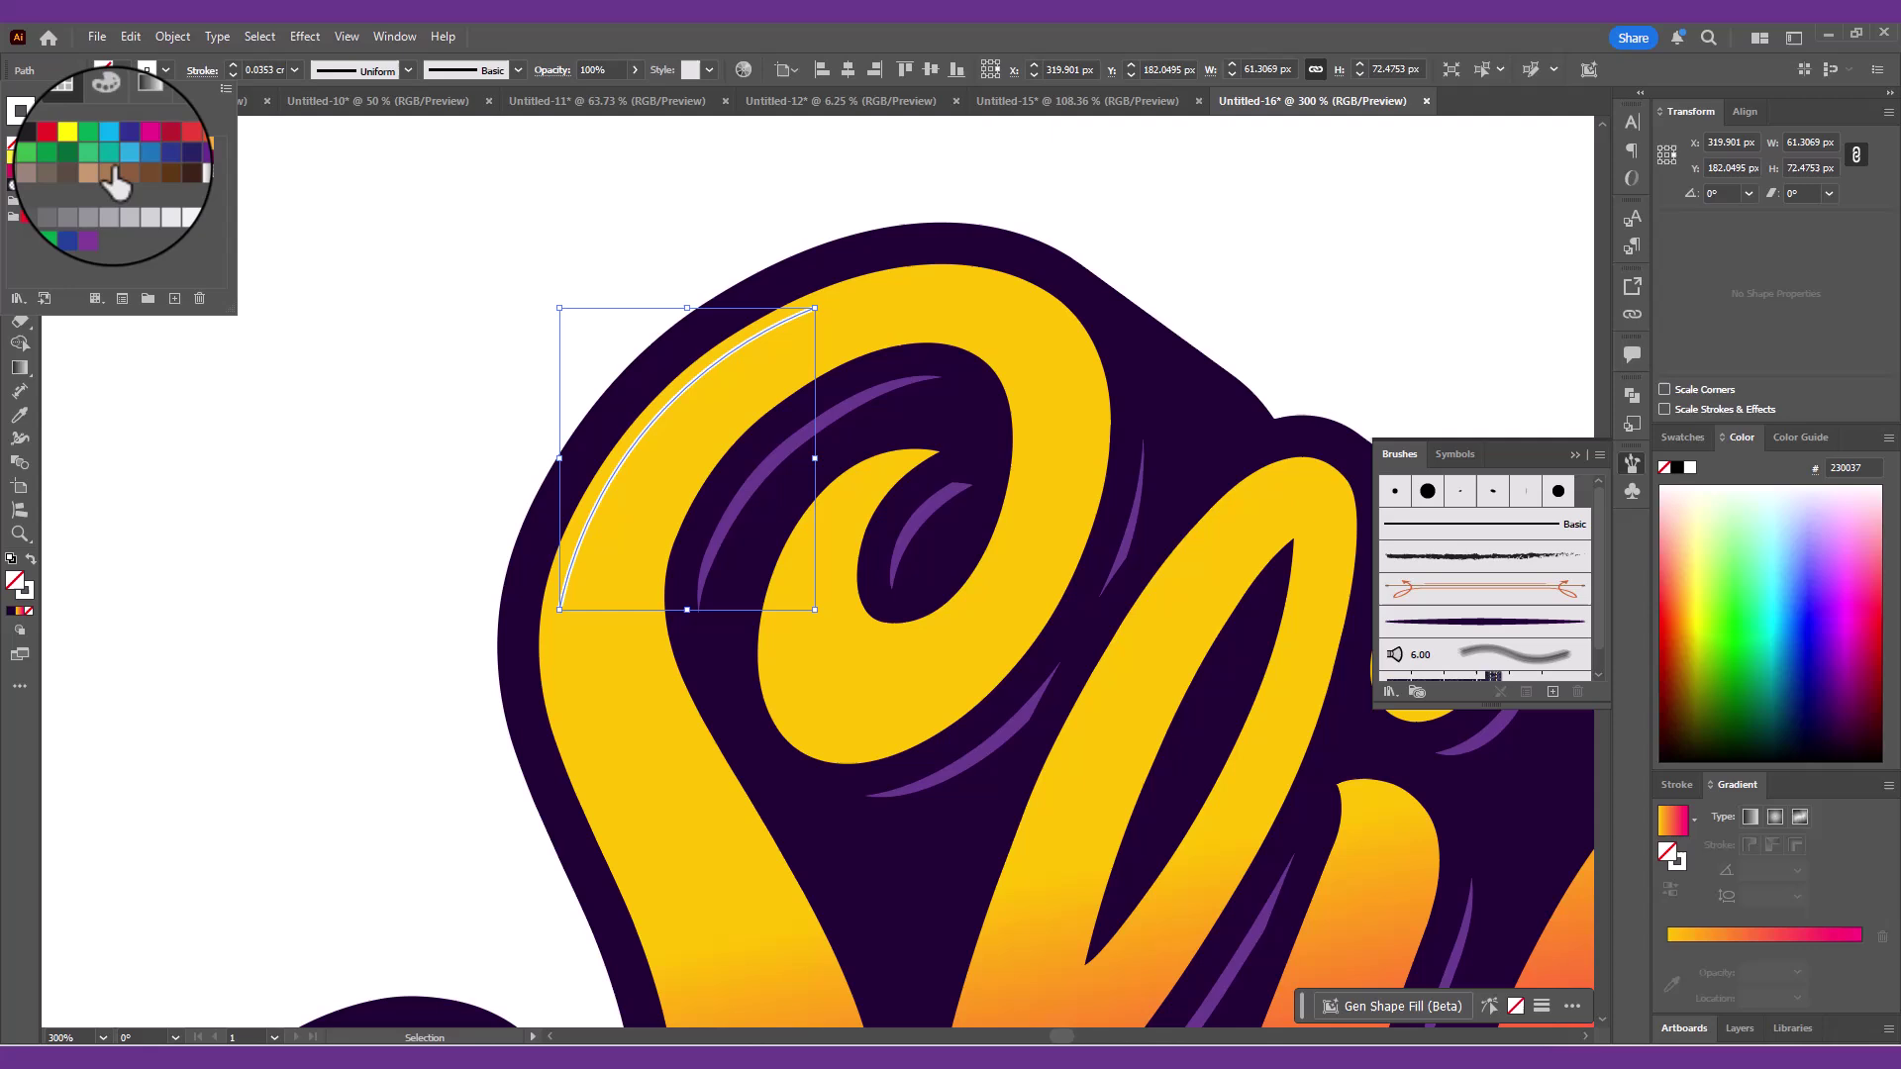
pyautogui.click(721, 352)
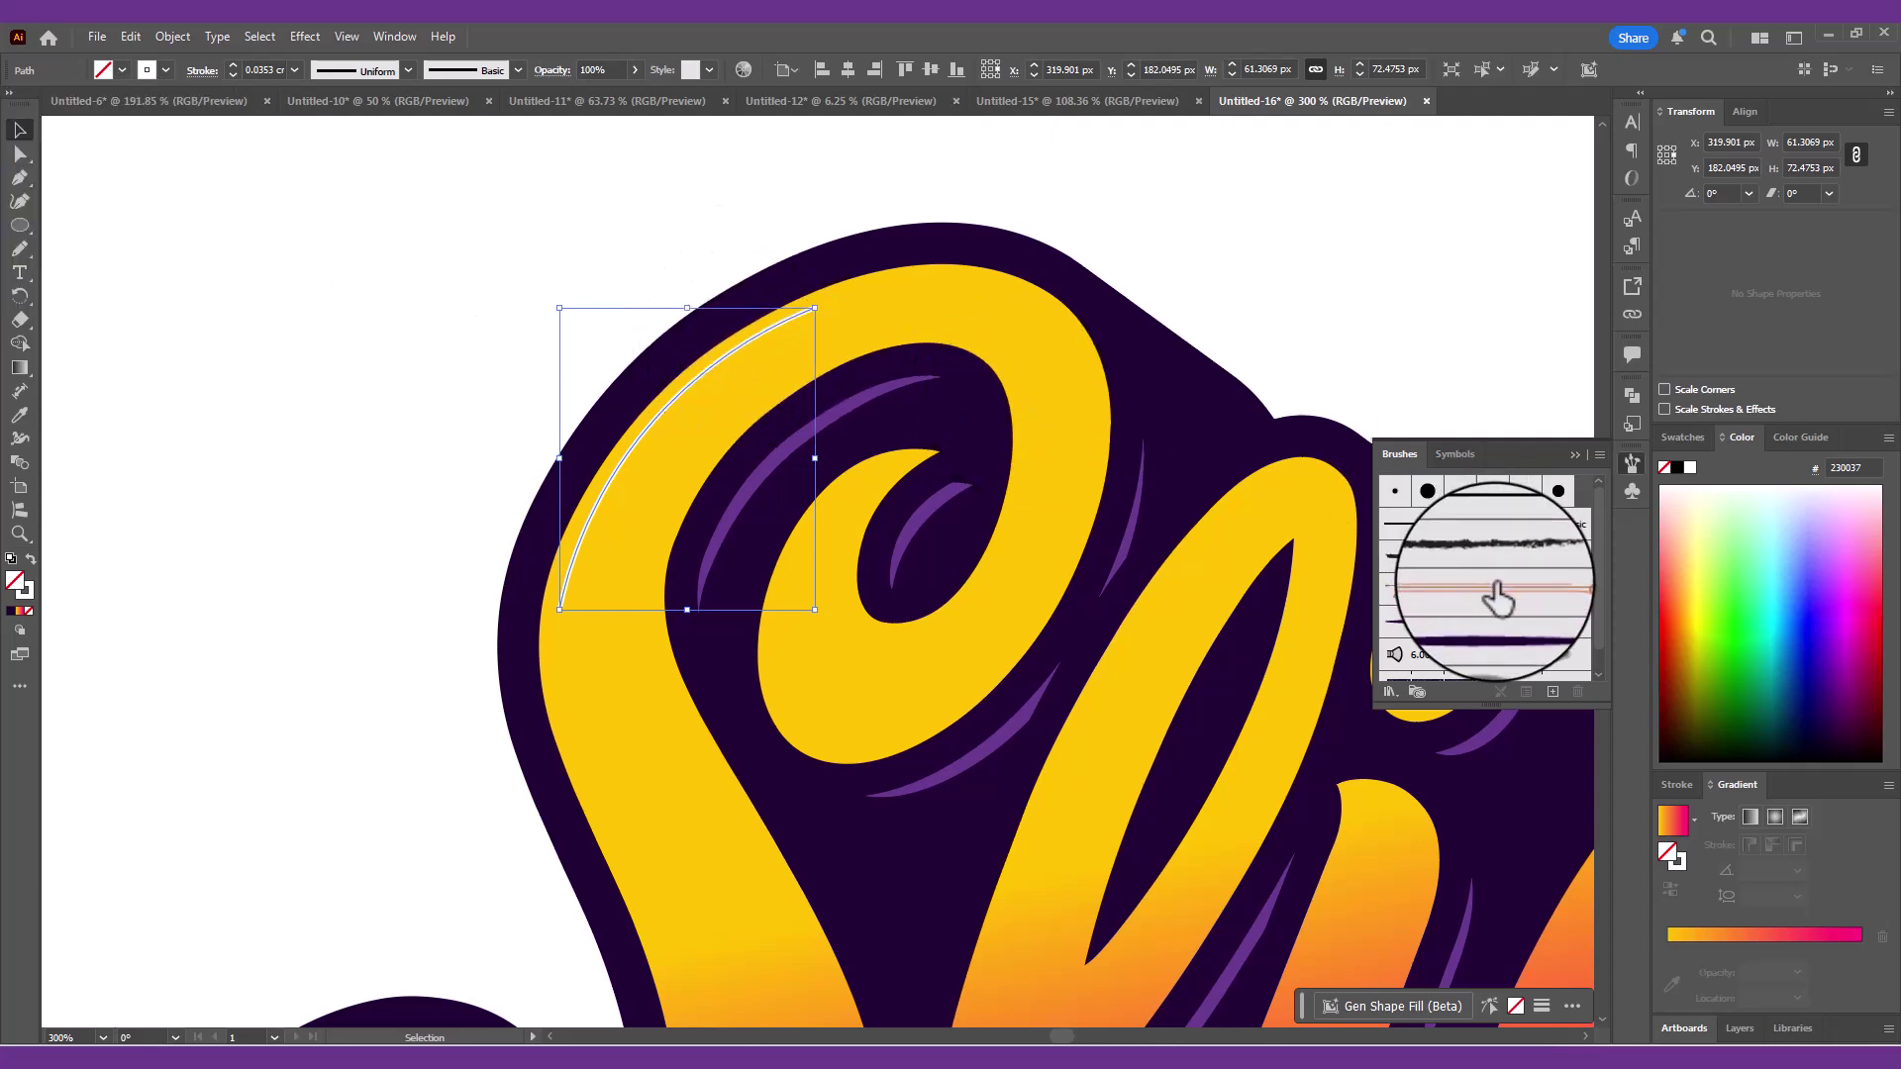
pyautogui.click(1490, 620)
pyautogui.click(406, 69)
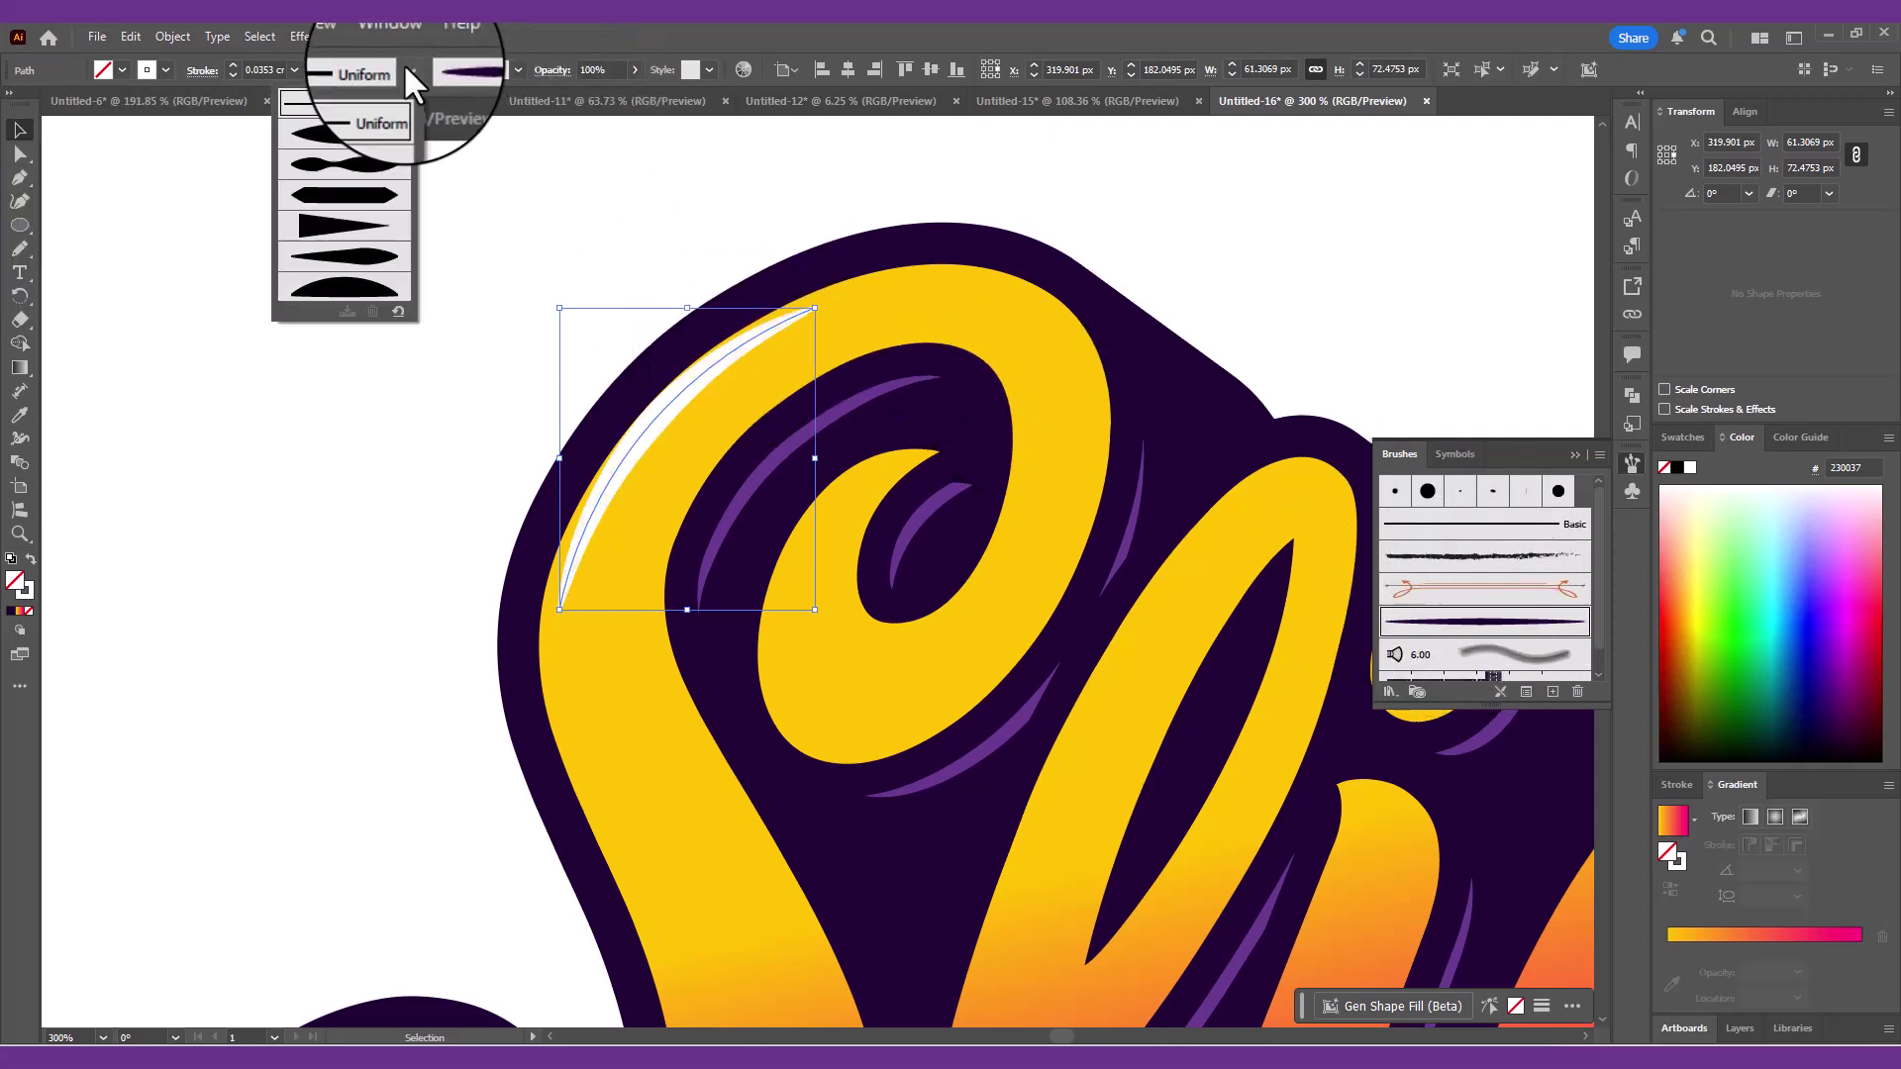
pyautogui.click(295, 70)
pyautogui.click(333, 113)
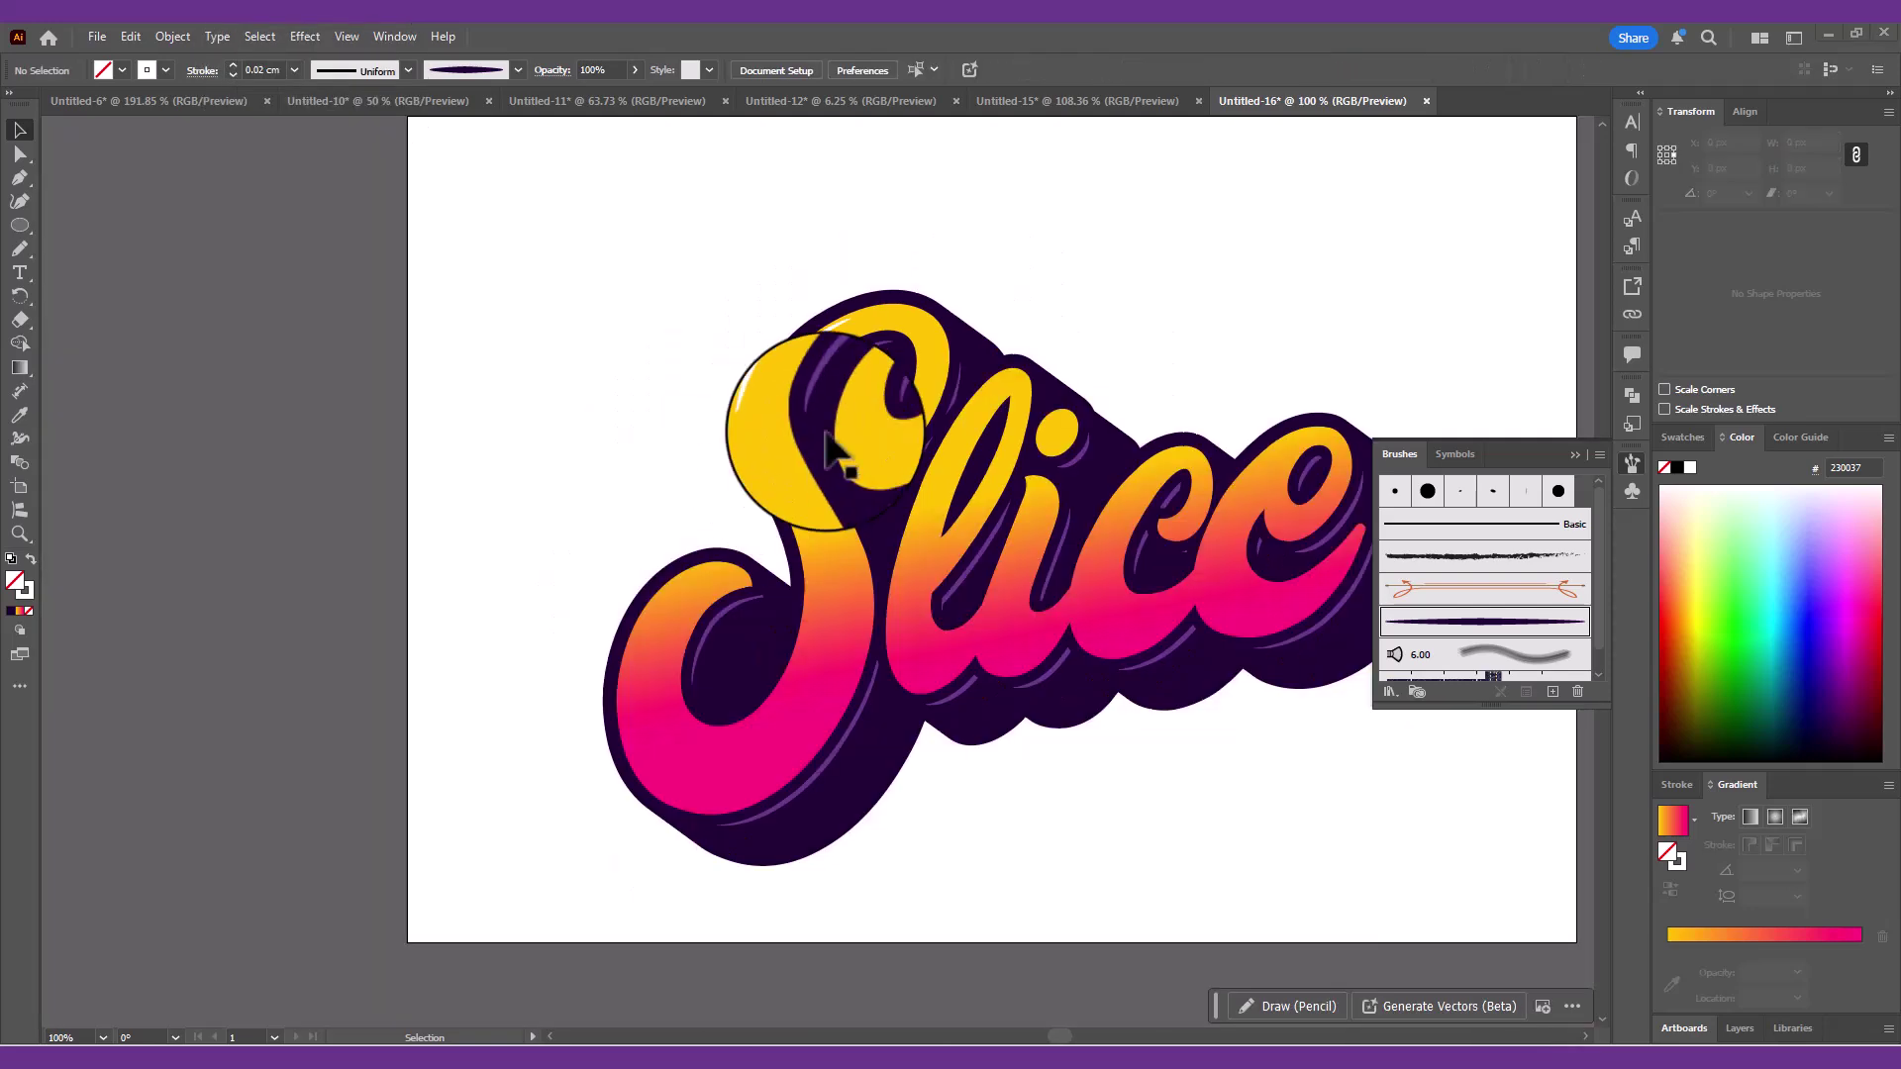
# - Draw a white highlight curve along the left and bottom edge of the S's inner curl
pyautogui.scroll(3, 860, 406)
pyautogui.click(19, 201)
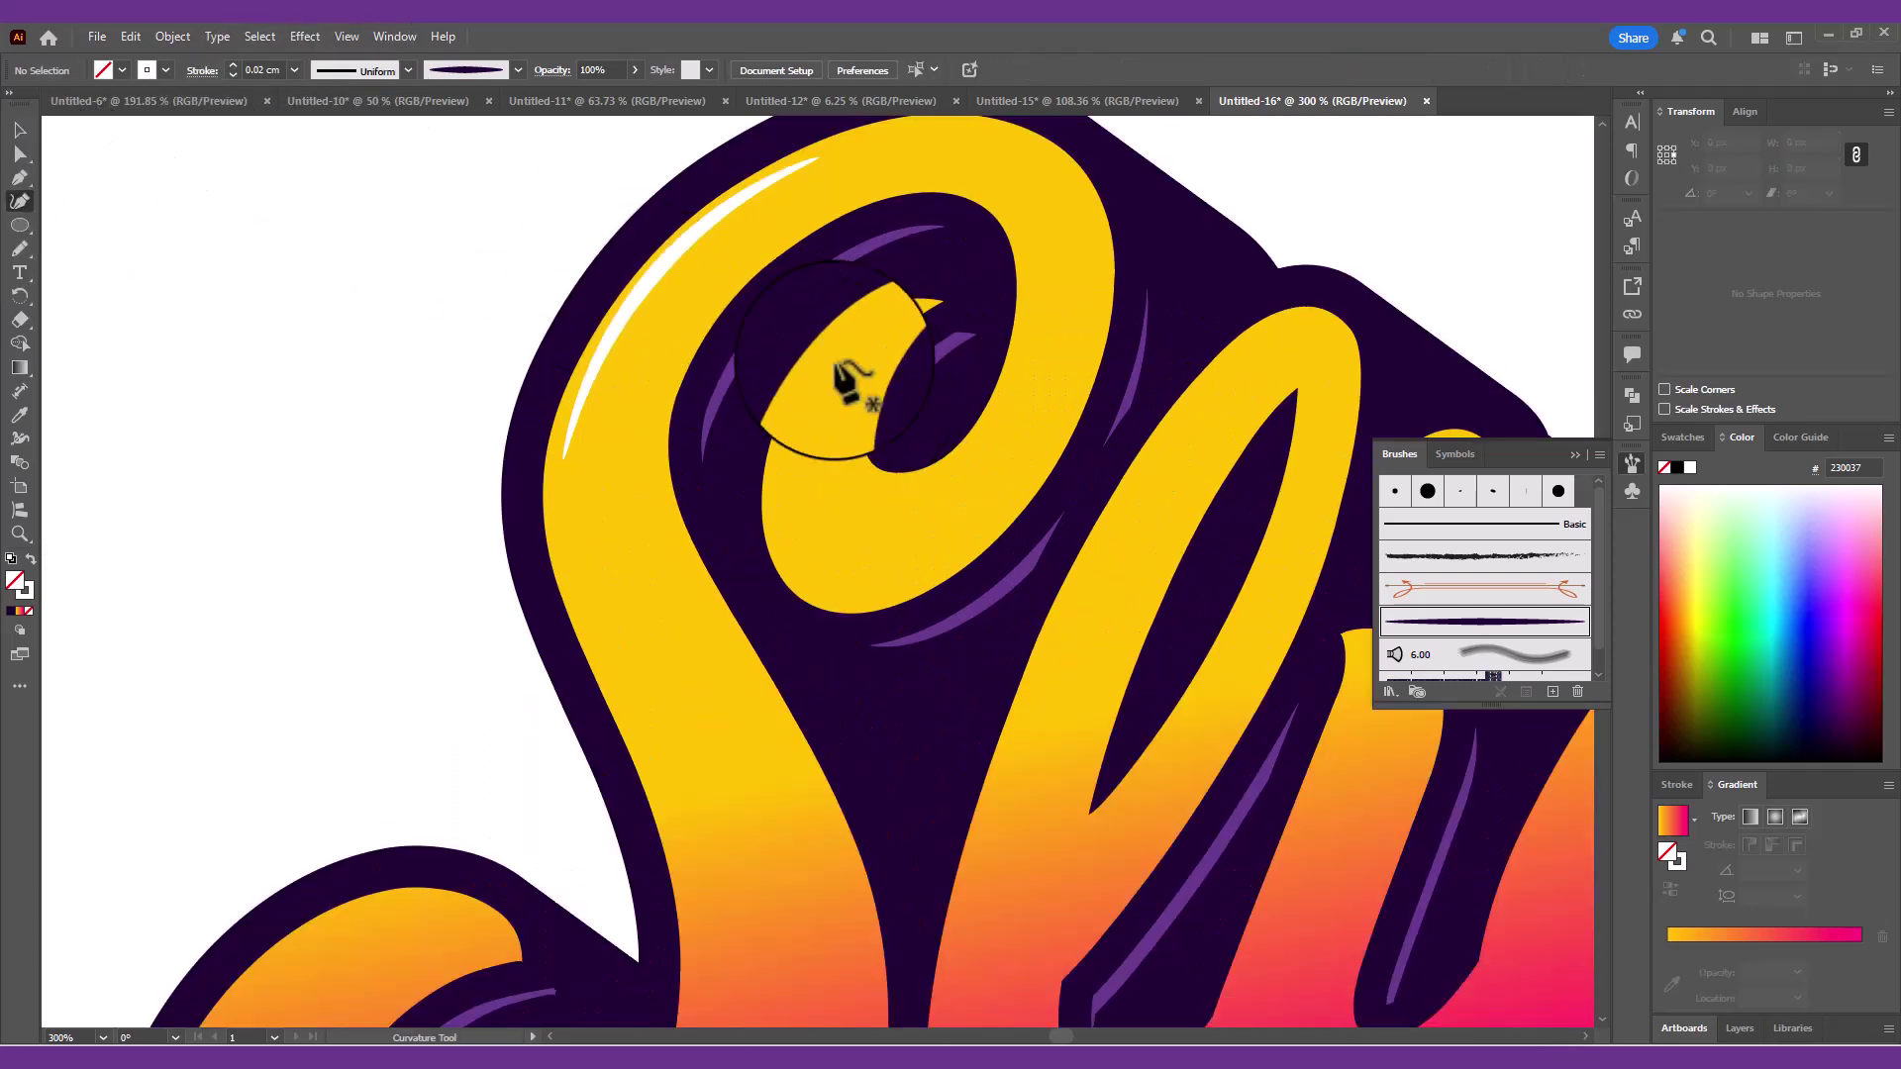
pyautogui.scroll(3, 841, 399)
pyautogui.click(752, 279)
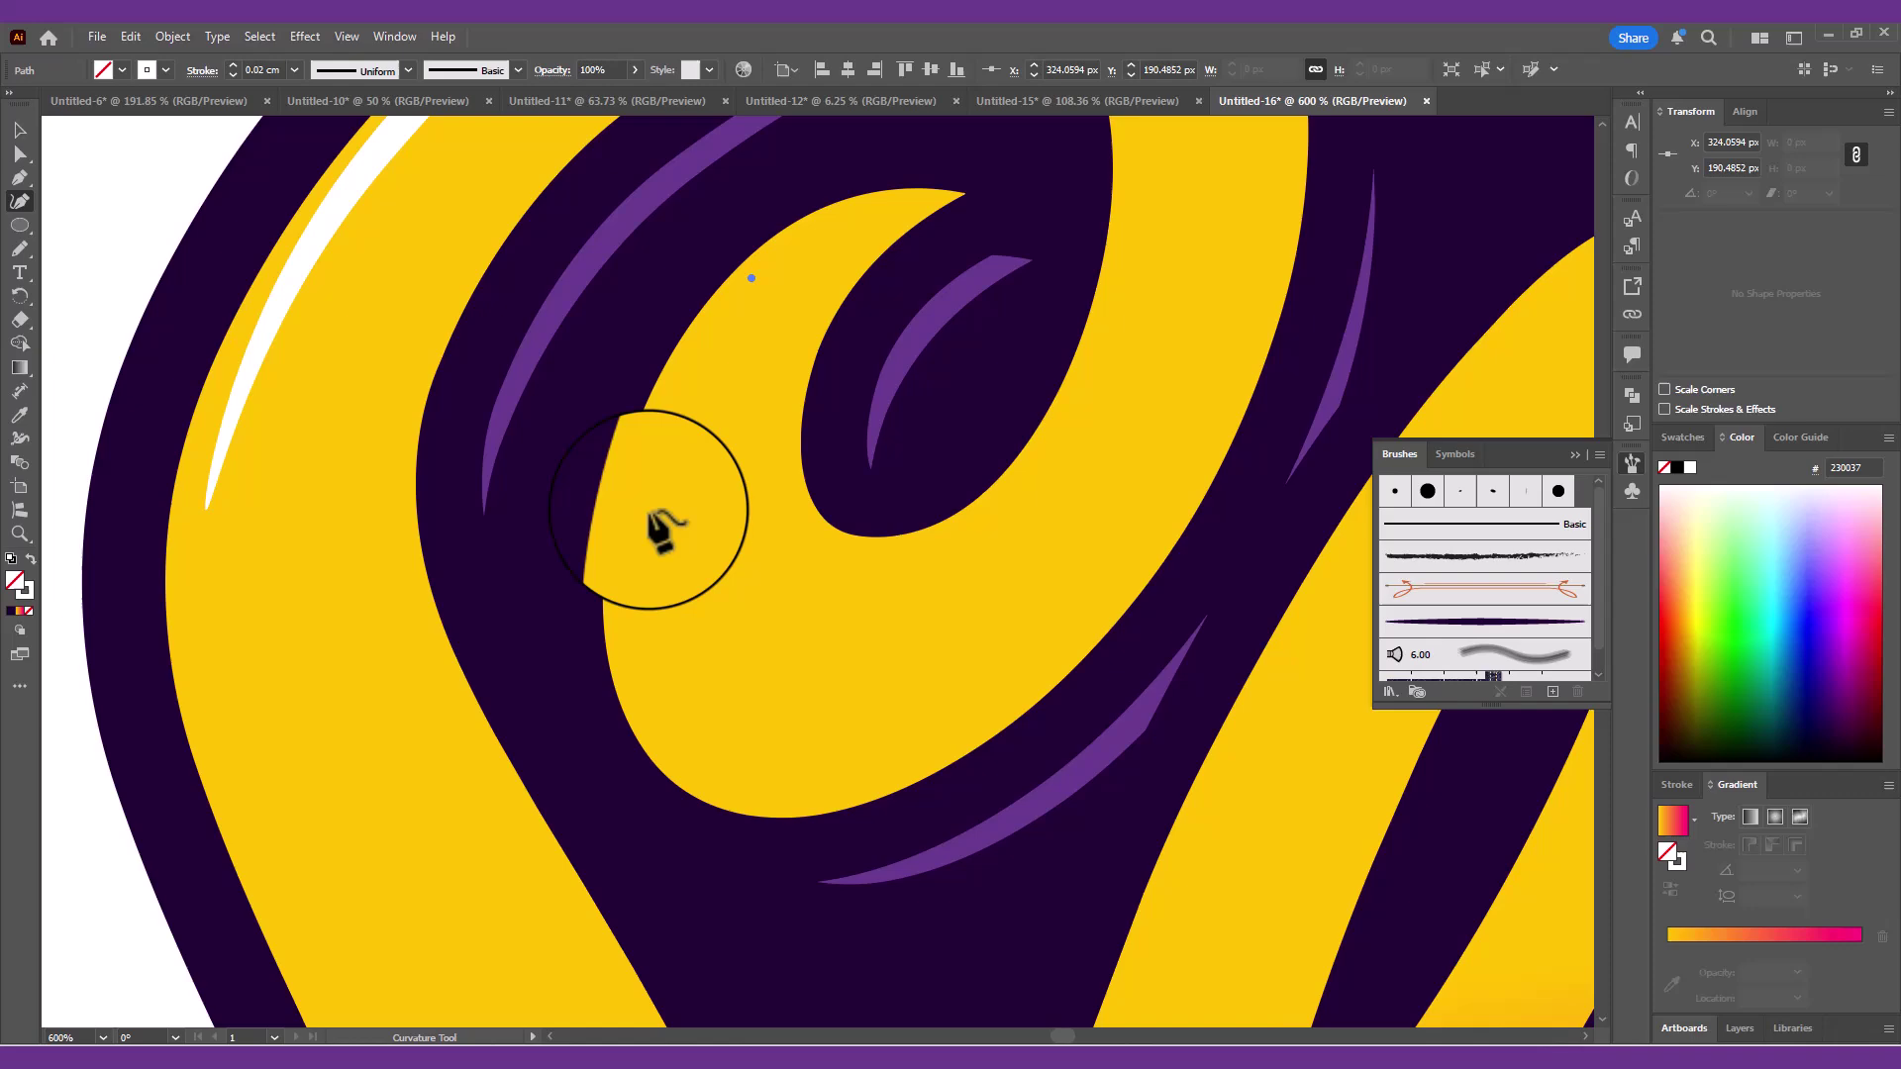
pyautogui.click(648, 510)
pyautogui.click(715, 773)
pyautogui.click(804, 786)
pyautogui.scroll(-2, 900, 735)
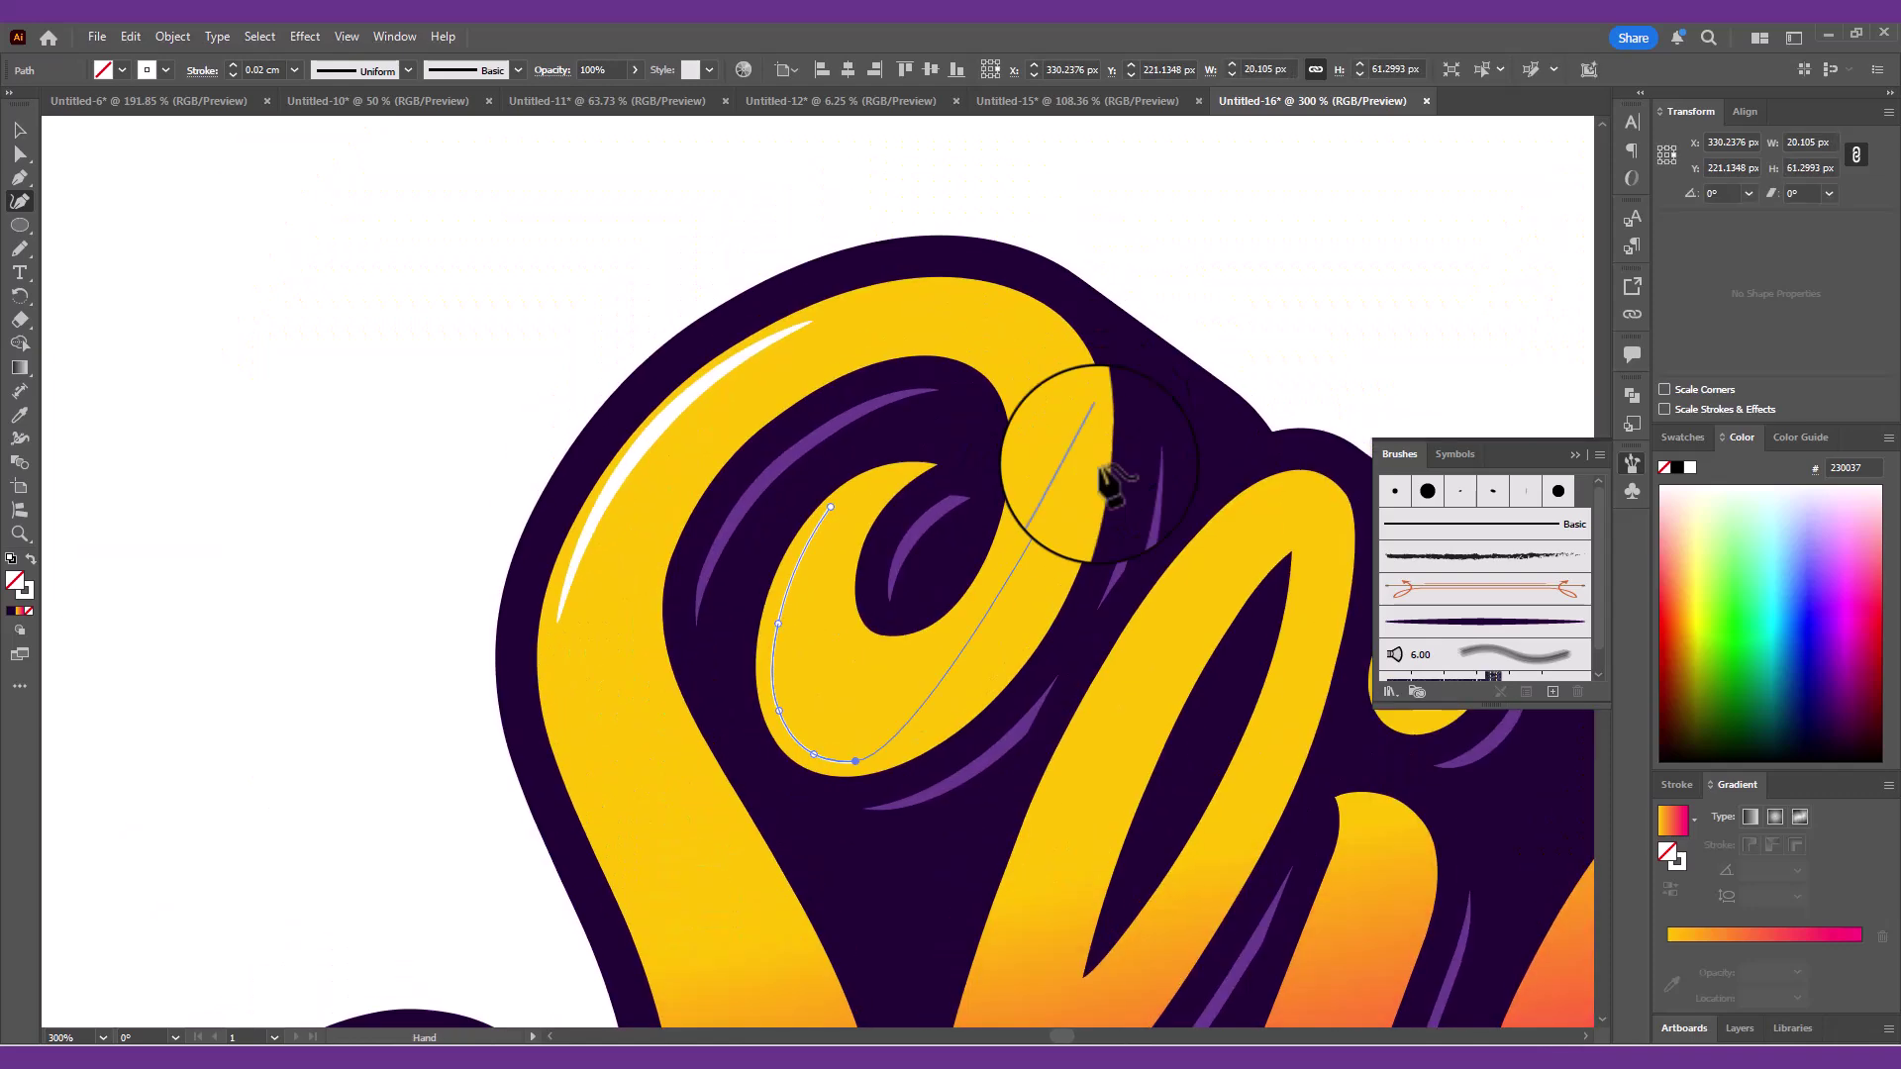
pyautogui.press('Escape')
# - Add a short highlight curve inside the right-hand bend of the S's upper loop
pyautogui.click(998, 376)
pyautogui.click(1027, 431)
pyautogui.click(1022, 557)
# - Draw a highlight curve along the left outer edge of the l
pyautogui.scroll(-4, 1048, 434)
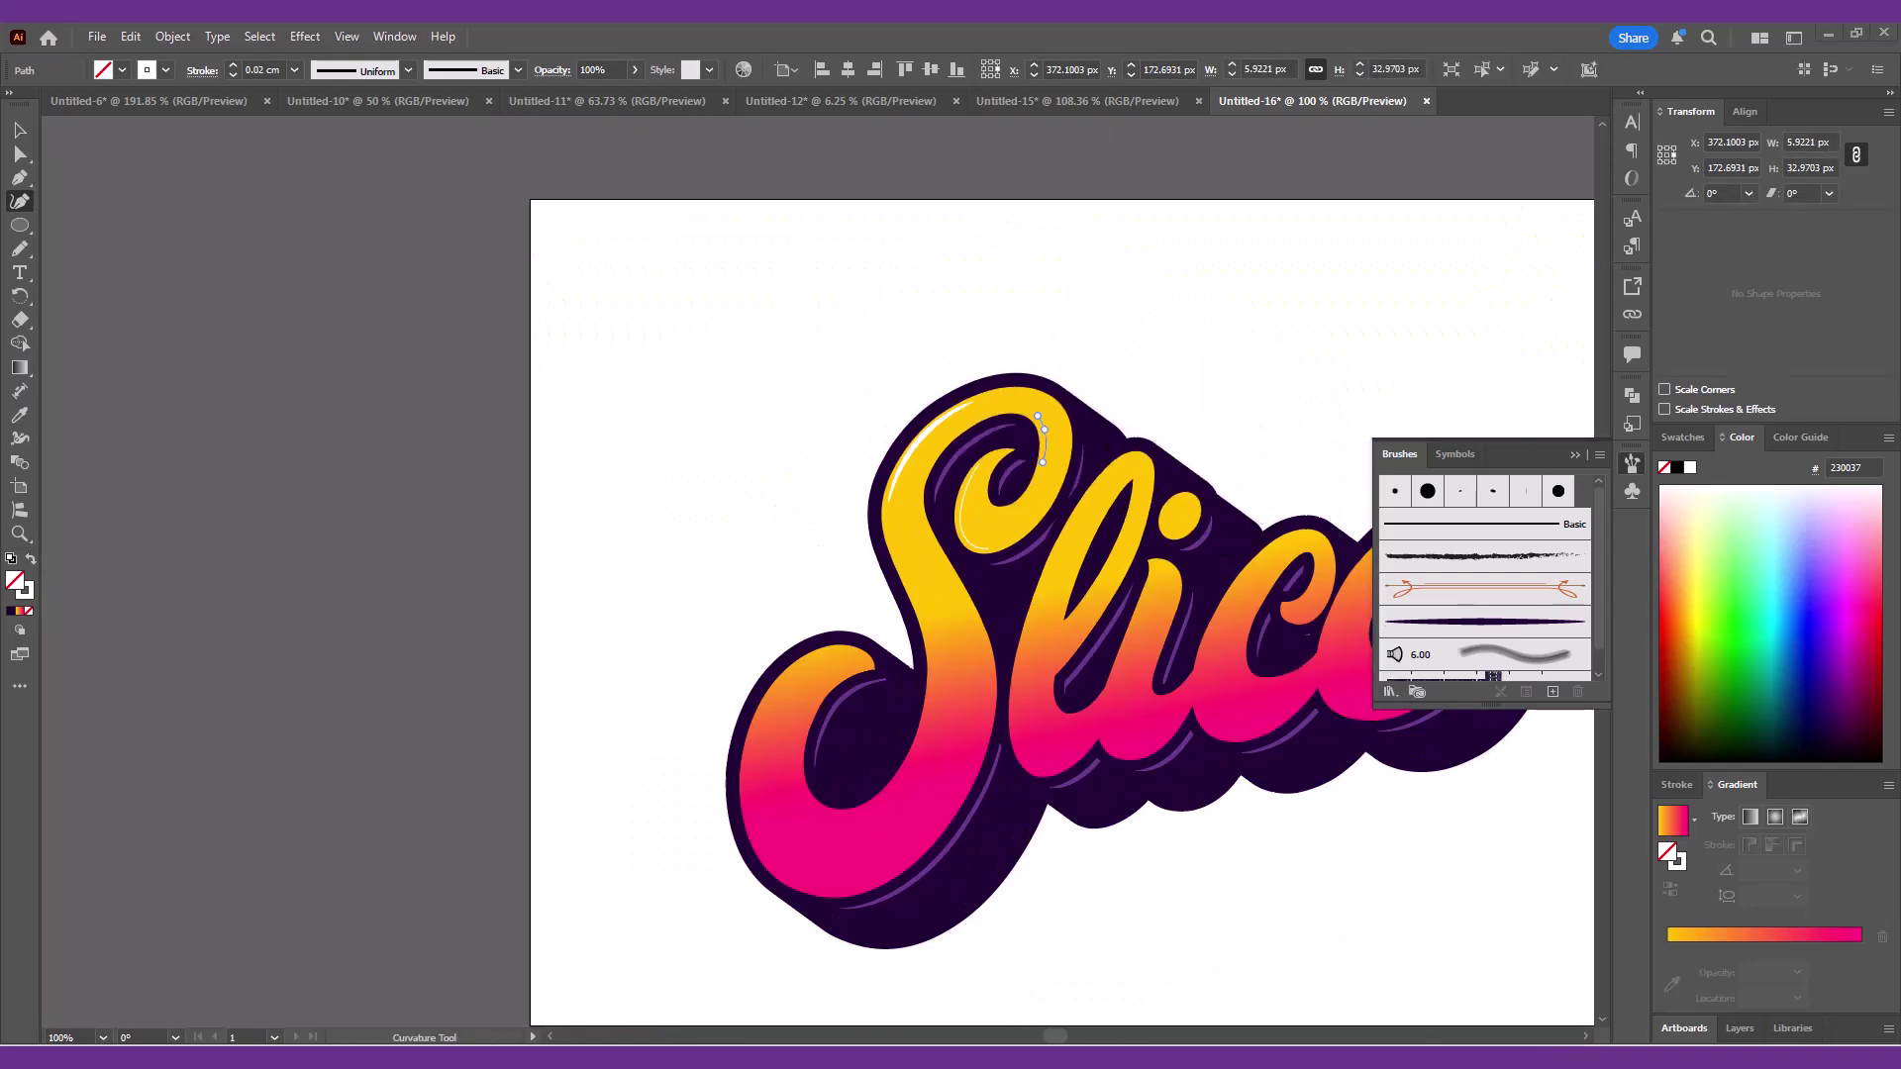
pyautogui.scroll(5, 1127, 505)
pyautogui.scroll(-1, 1020, 404)
pyautogui.click(965, 395)
pyautogui.click(871, 526)
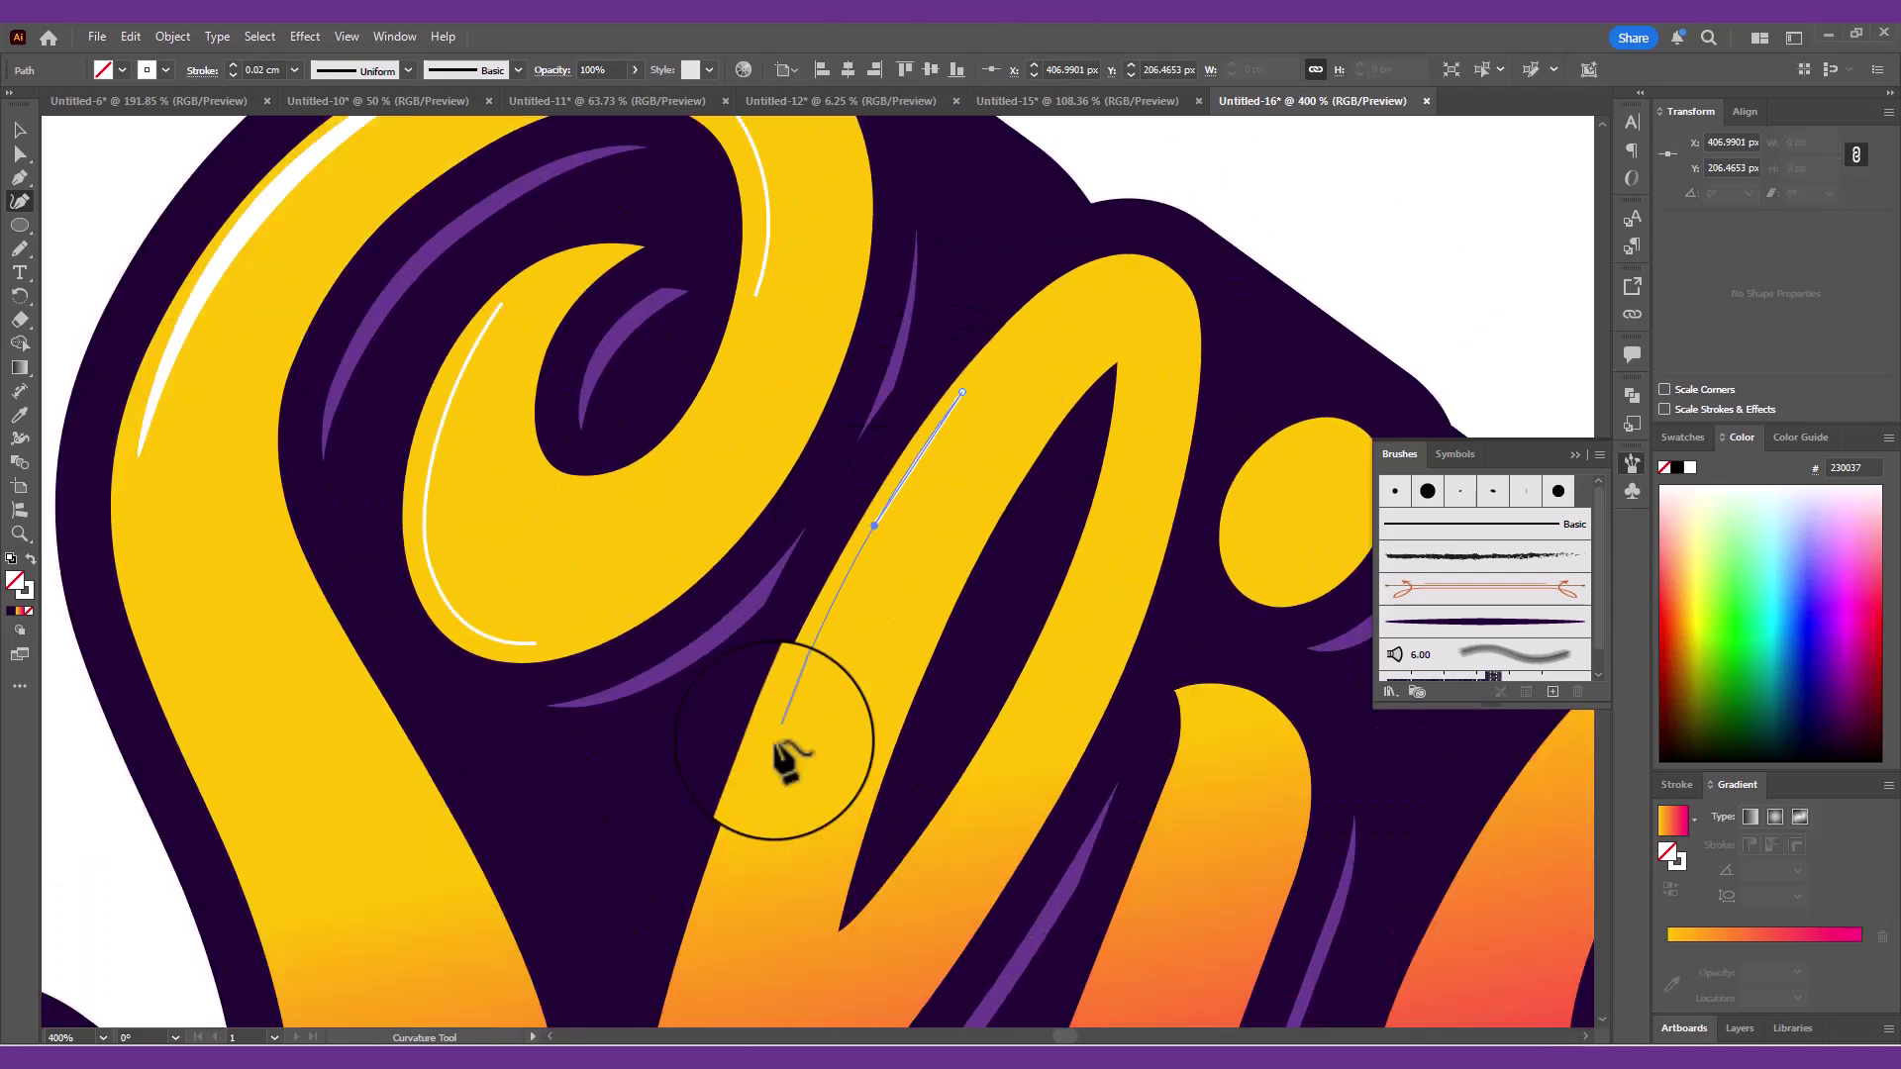
pyautogui.click(767, 778)
pyautogui.press('Escape')
# - Draw highlight curves along the right stroke of the l's loop and on the upper left of the i's dot
pyautogui.click(1131, 435)
pyautogui.click(1104, 543)
pyautogui.click(1023, 722)
pyautogui.click(1162, 681)
pyautogui.press('Escape')
pyautogui.scroll(-5, 1184, 661)
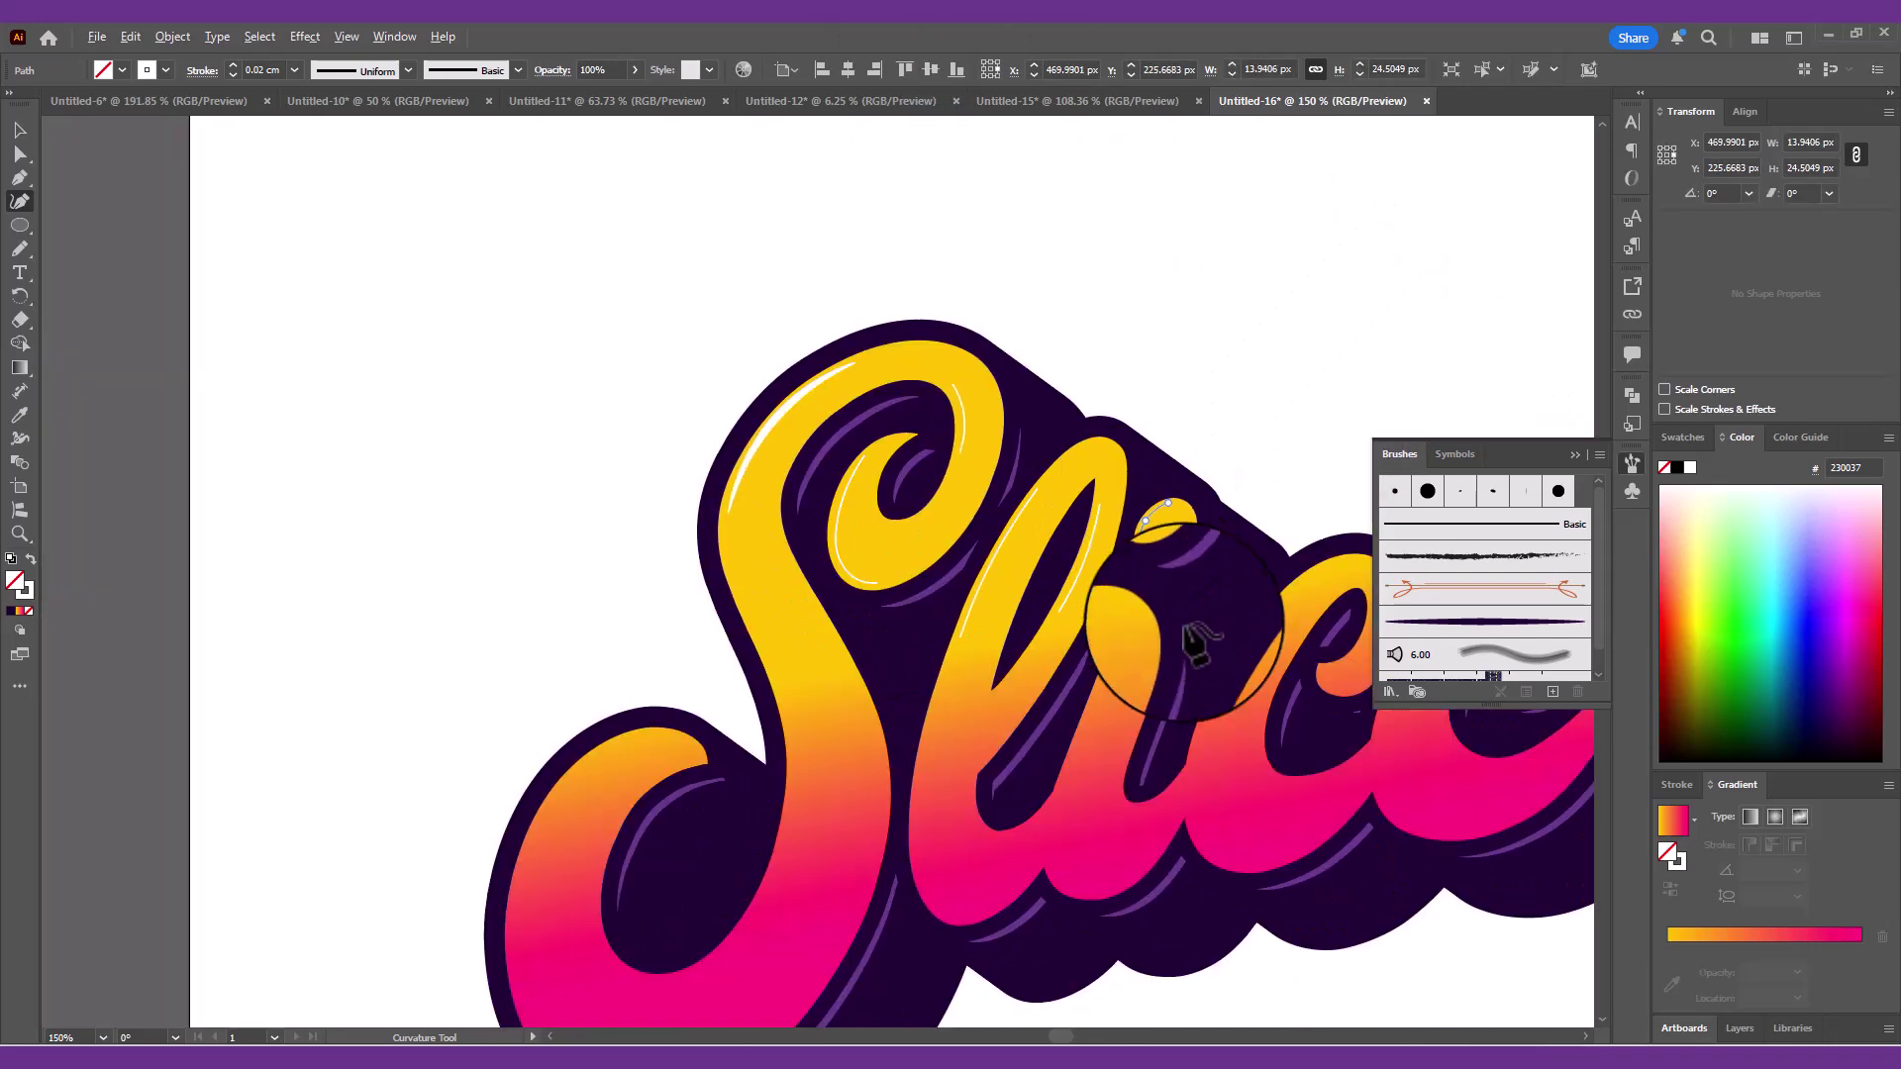
# - Draw a highlight curve down the left edge of the i's stem
pyautogui.scroll(2, 1248, 585)
pyautogui.click(908, 567)
pyautogui.click(911, 593)
pyautogui.click(906, 617)
pyautogui.click(806, 889)
pyautogui.press('Escape')
# - Draw a highlight curve beneath the counter where the base of the l joins the i
pyautogui.scroll(2, 736, 978)
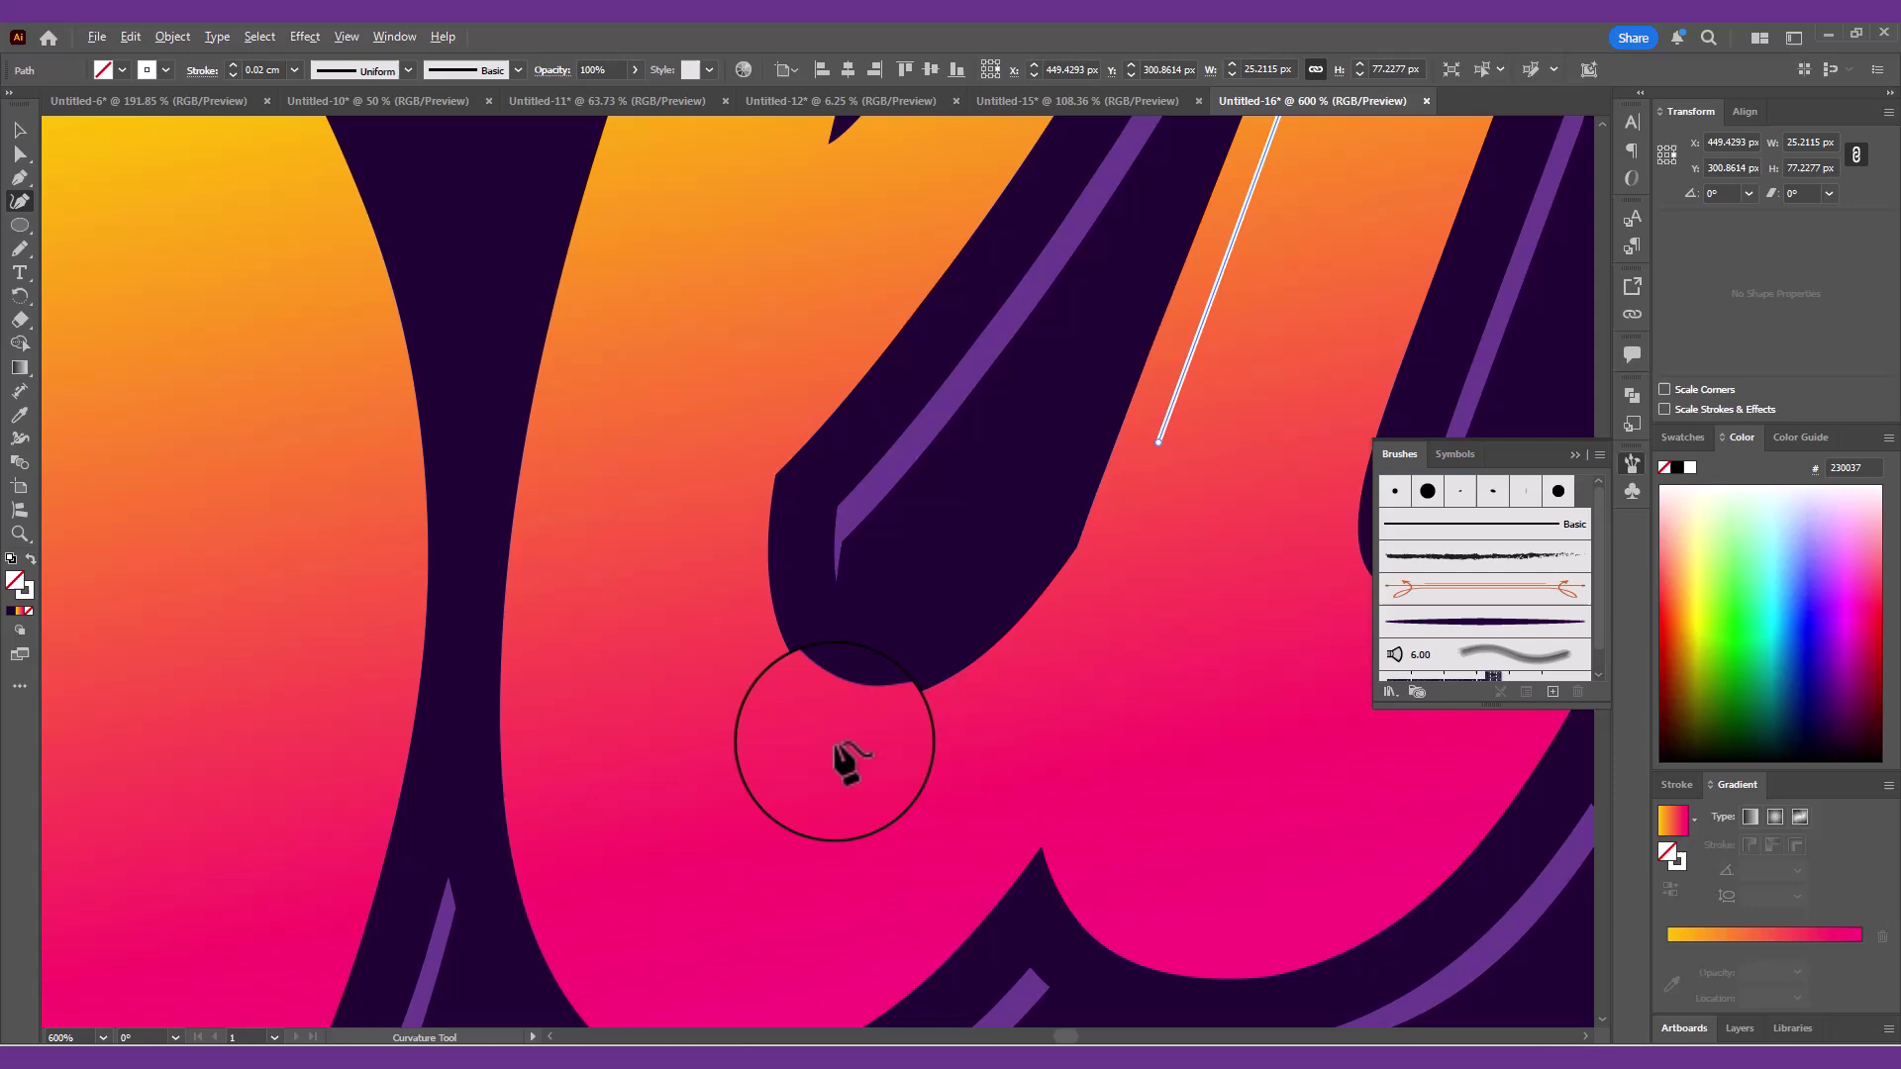
pyautogui.click(793, 709)
pyautogui.click(881, 737)
pyautogui.click(1053, 643)
pyautogui.press('Escape')
# - Draw a highlight curve along the bottom of the i where it connects to the c
pyautogui.scroll(-1, 1162, 615)
pyautogui.click(1287, 515)
pyautogui.scroll(-4, 1248, 594)
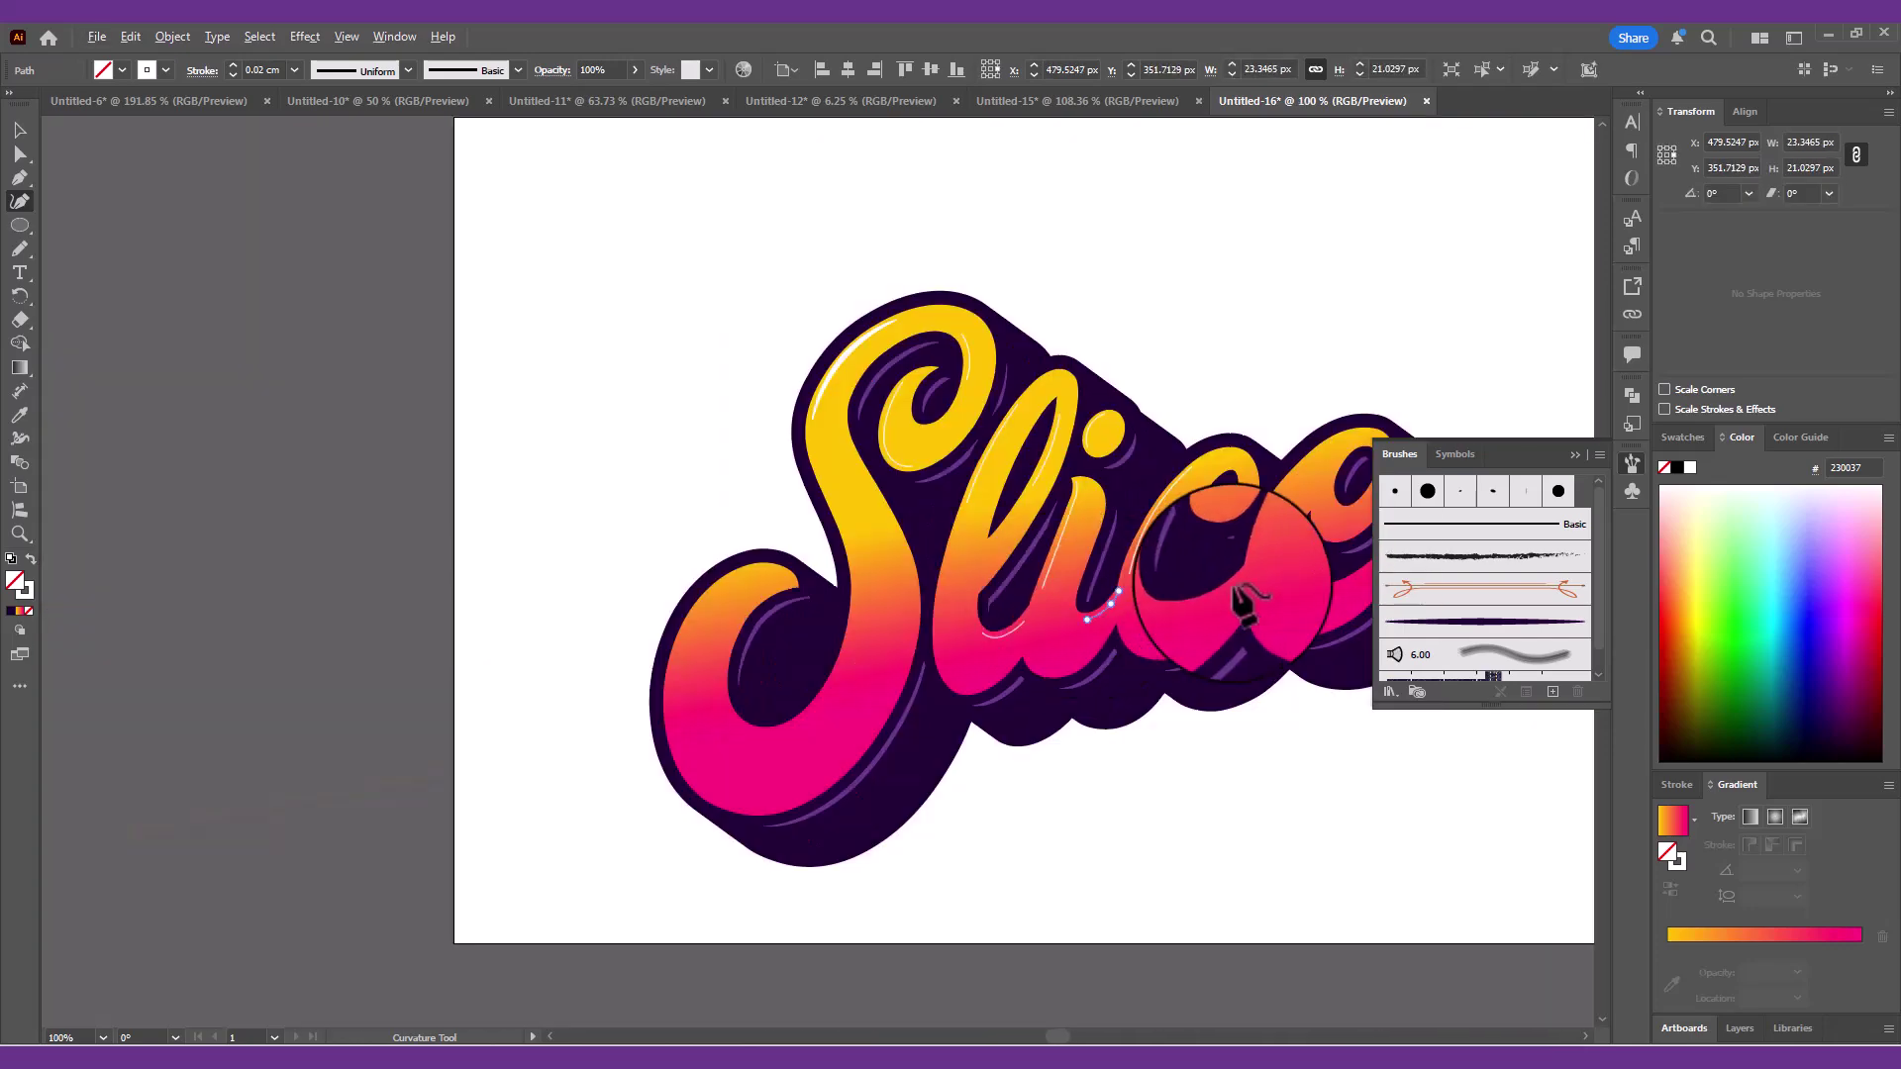
# - Draw highlight curves along the c's left side and lower connecting stroke, and along the left edge of the e
pyautogui.scroll(4, 1178, 540)
pyautogui.scroll(-4, 1139, 545)
pyautogui.scroll(3, 1109, 543)
pyautogui.scroll(-2, 1247, 465)
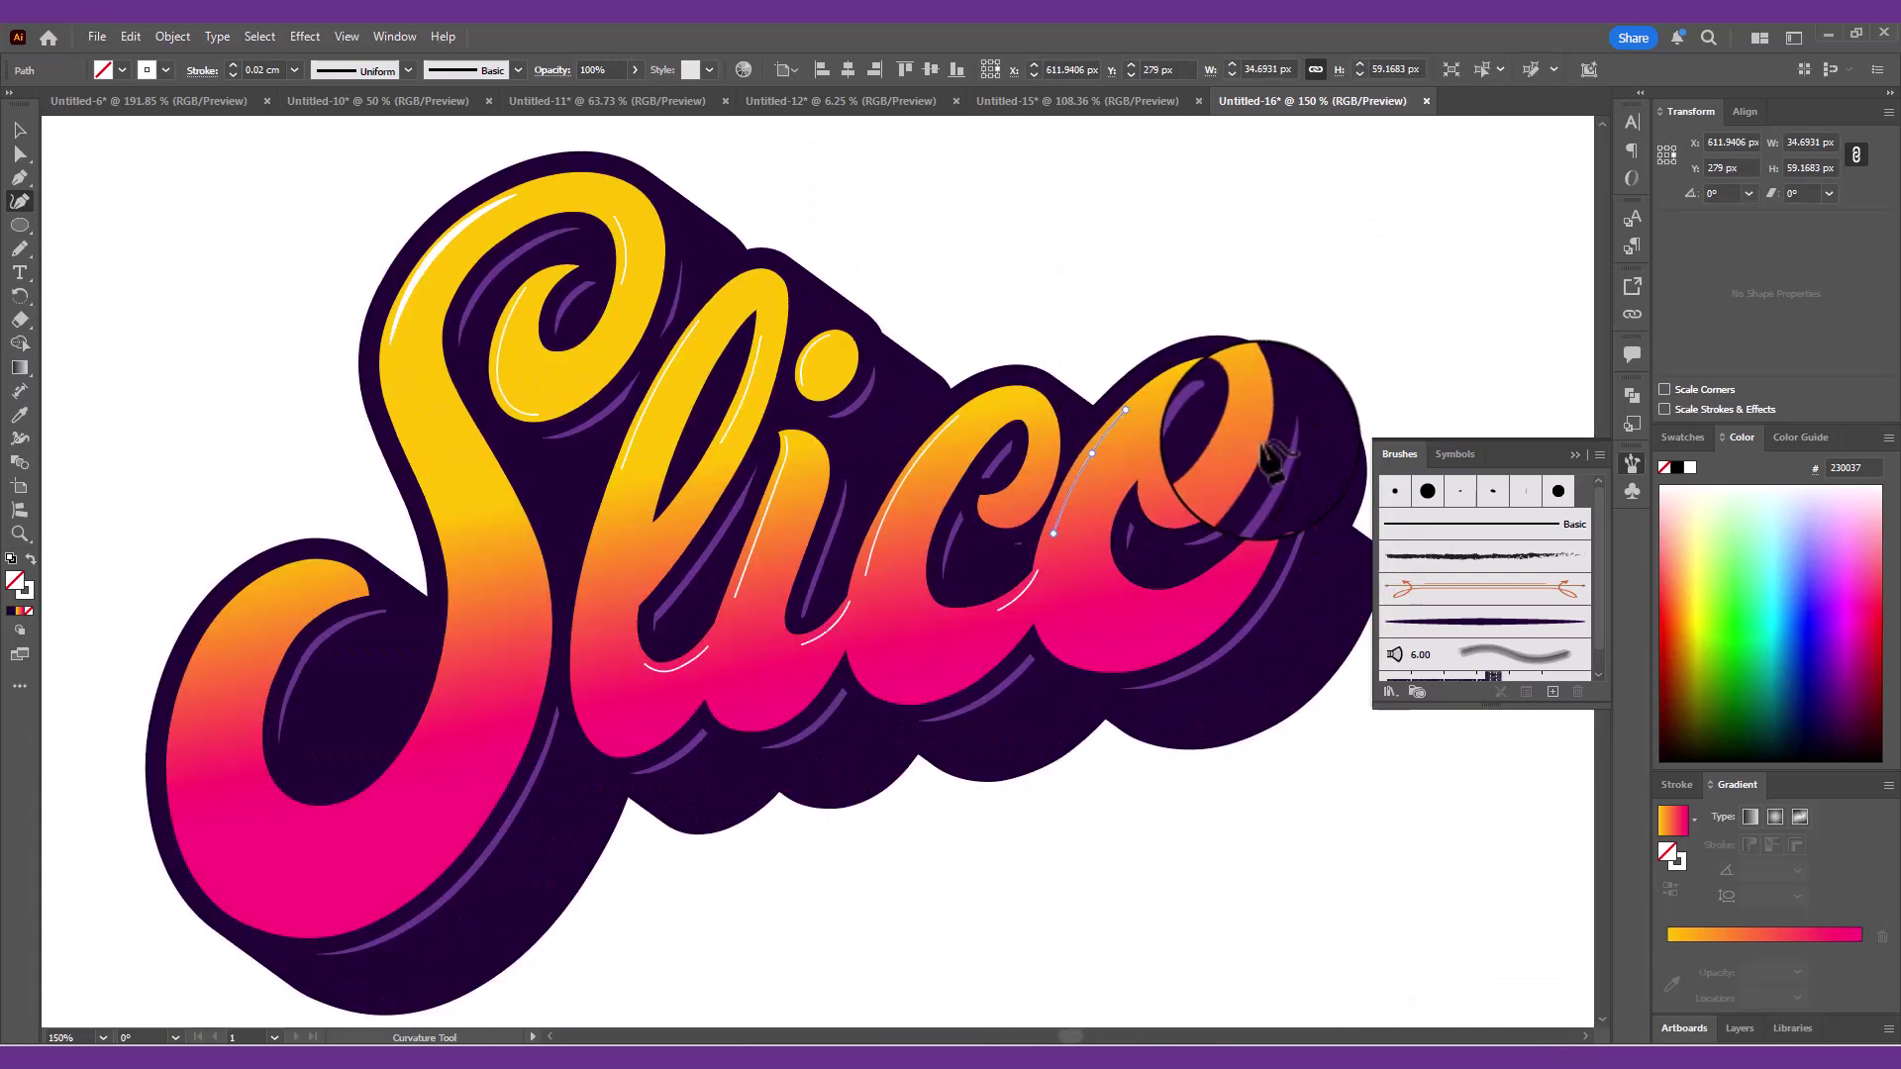
pyautogui.scroll(1, 593, 583)
pyautogui.press('Escape')
# - Draw highlight curves along the outer left edge of the S's lower curl and the inner side of its lower bowl
pyautogui.click(570, 518)
pyautogui.click(506, 623)
pyautogui.click(495, 804)
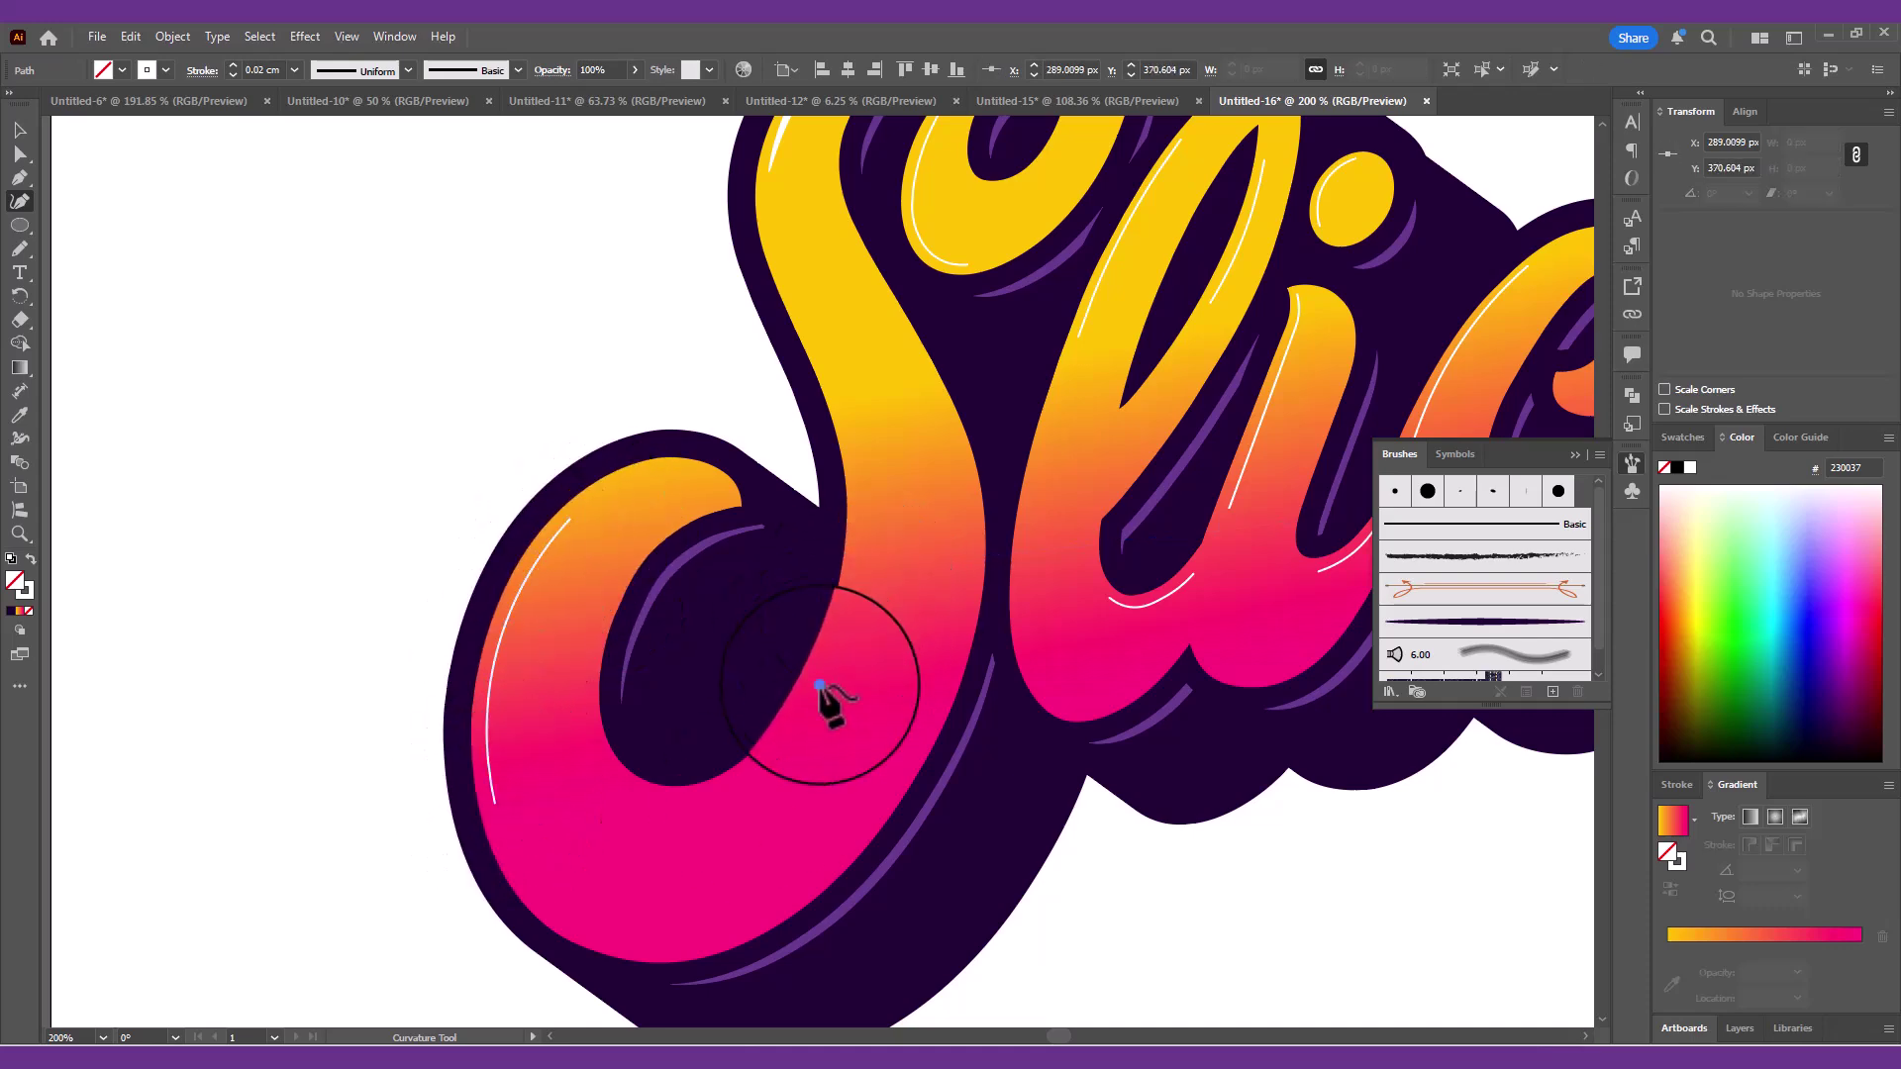
pyautogui.scroll(-4, 692, 815)
# - Draw a highlight curve along the upper edge of the e's lower tail
pyautogui.scroll(3, 950, 599)
pyautogui.scroll(1, 1134, 435)
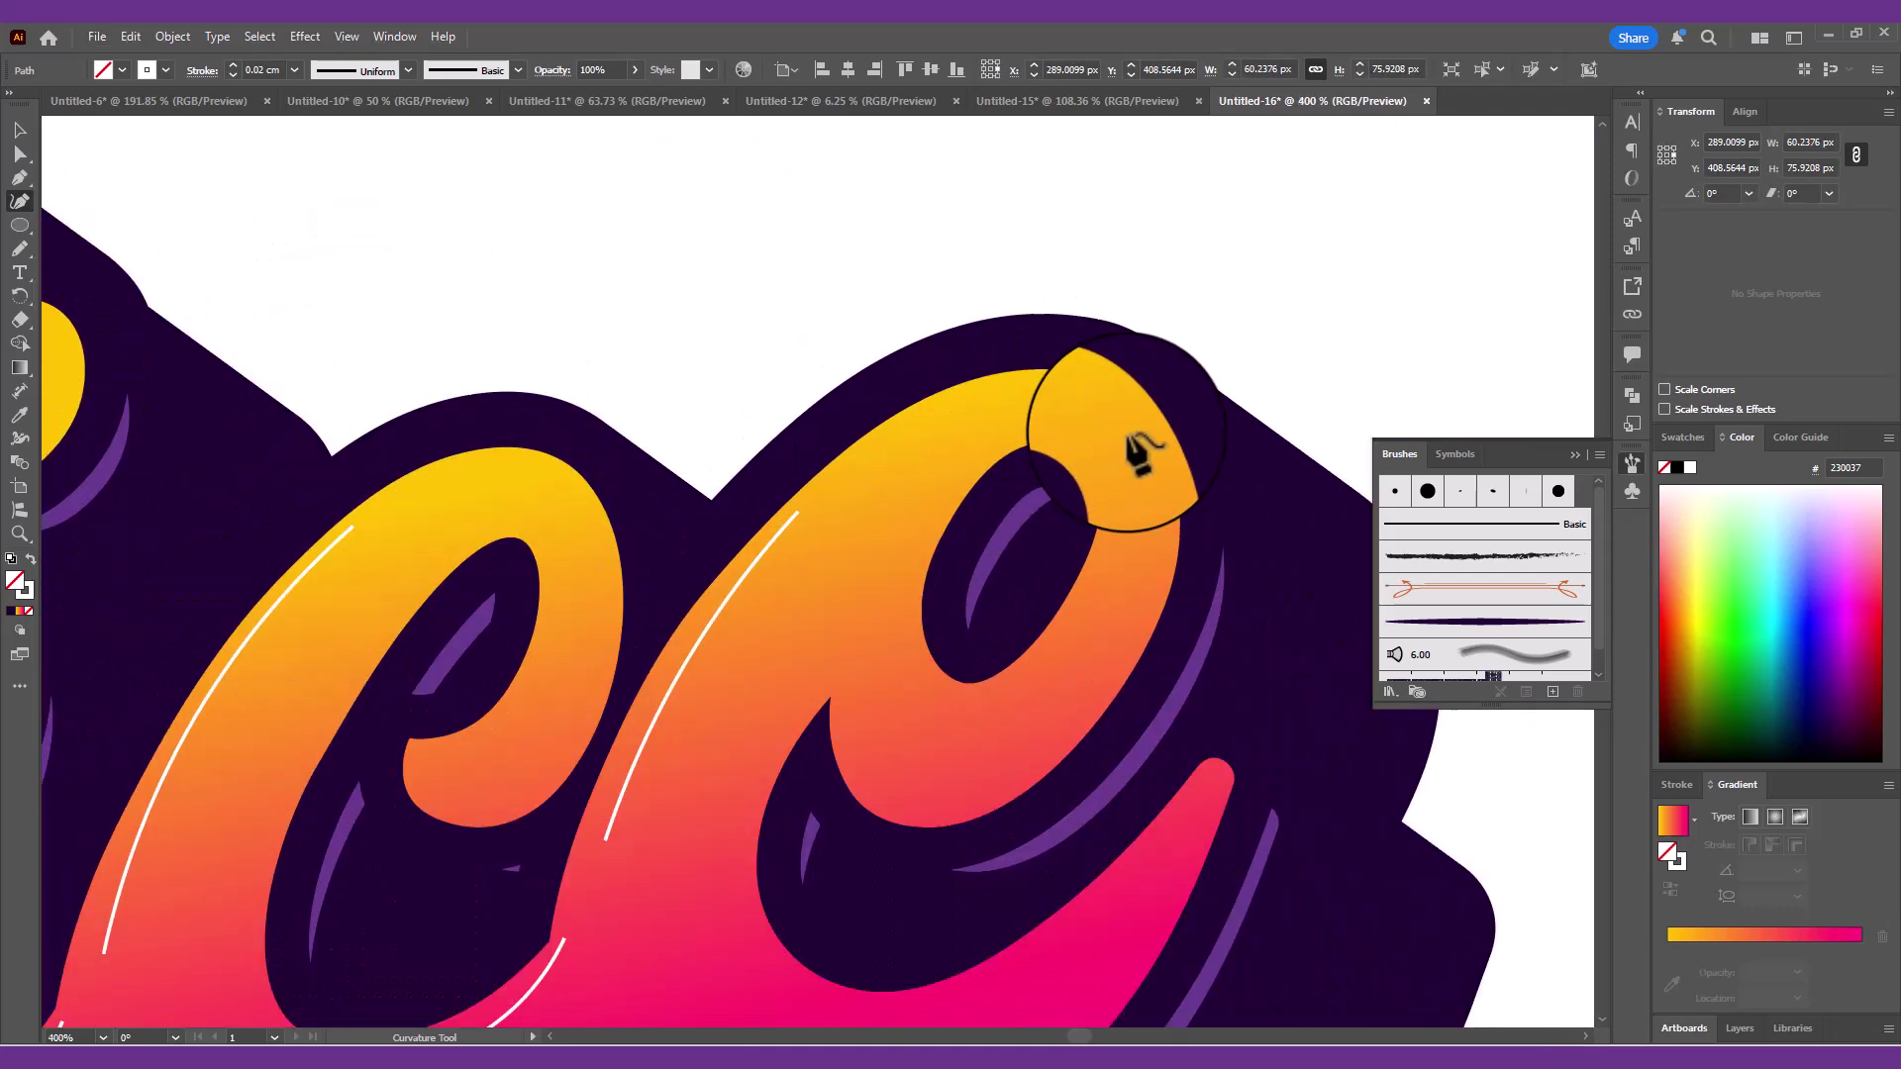
pyautogui.scroll(-2, 1111, 443)
pyautogui.scroll(1, 1056, 673)
pyautogui.click(1155, 612)
pyautogui.click(1069, 696)
pyautogui.click(960, 743)
pyautogui.scroll(-2, 1067, 608)
pyautogui.press('v')
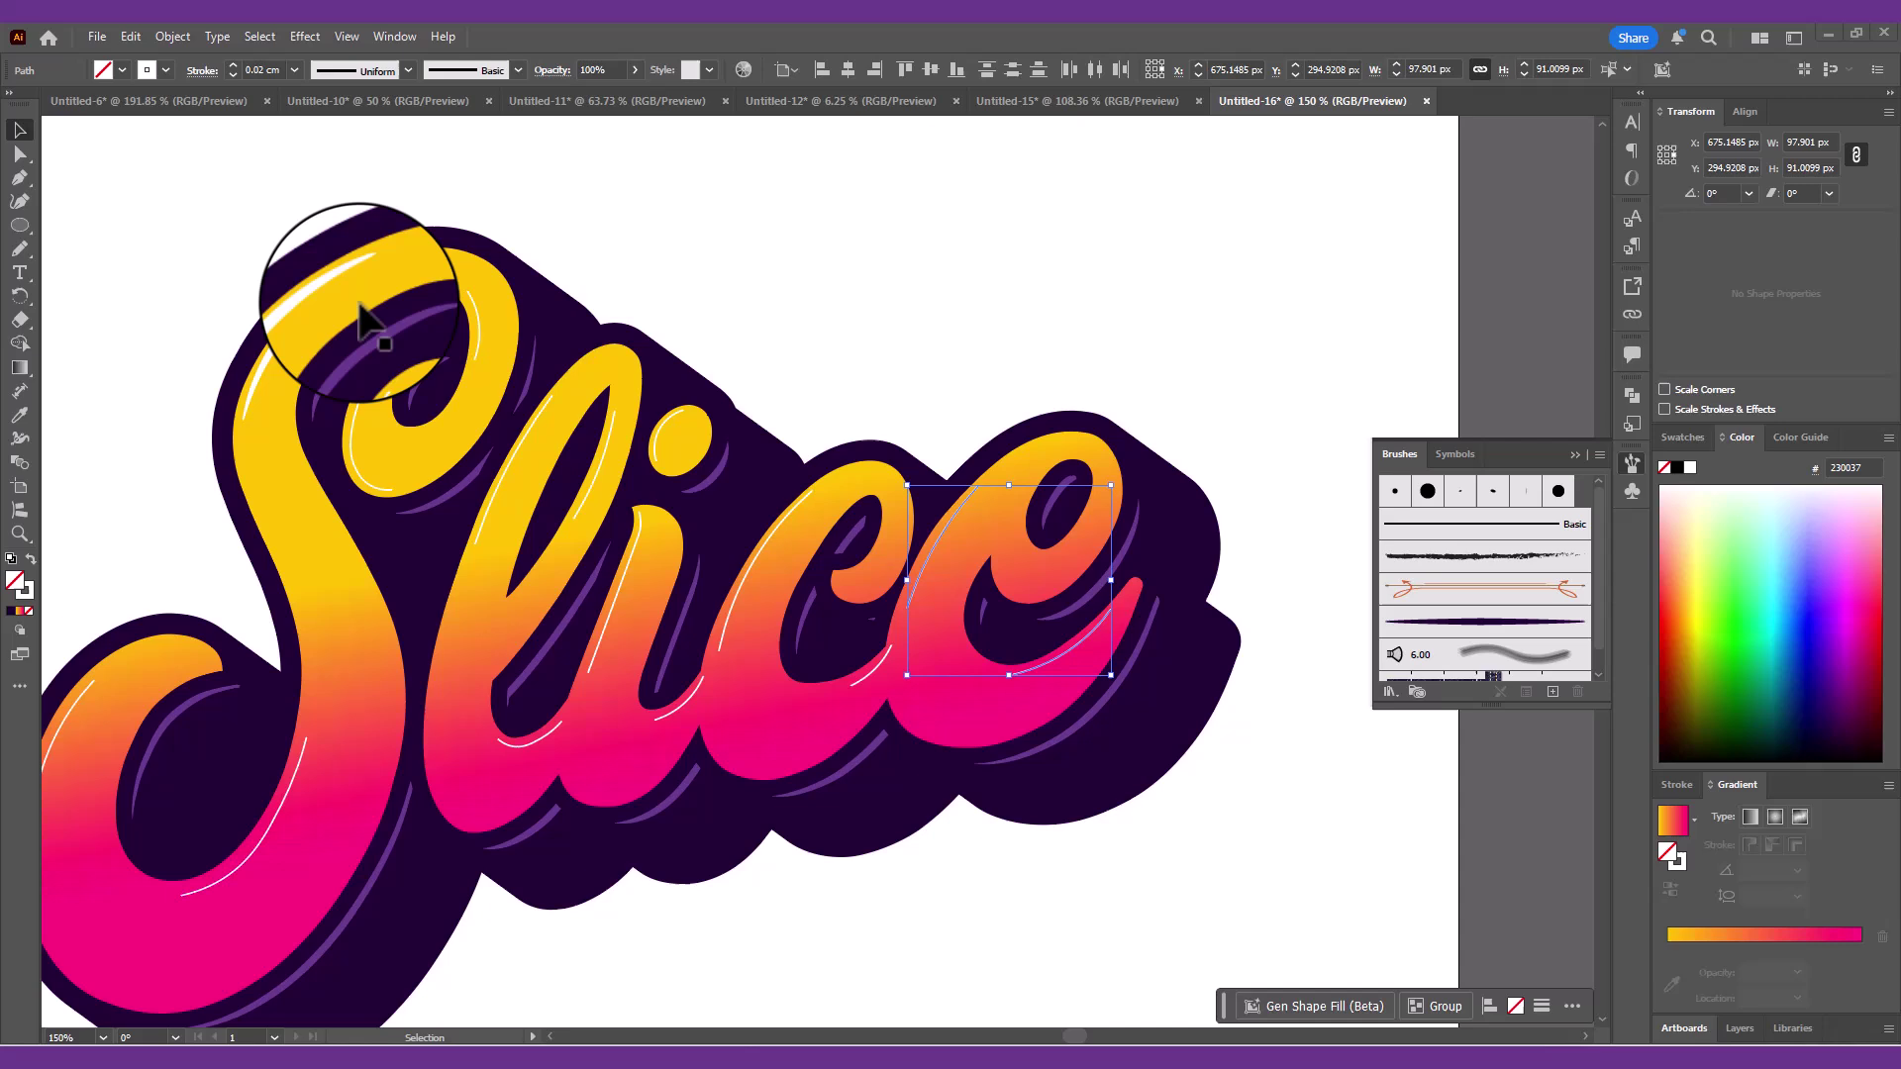
# - Select all the white highlight curves by their matching stroke colour and apply the tapered art brush to them
pyautogui.click(315, 289)
pyautogui.click(259, 37)
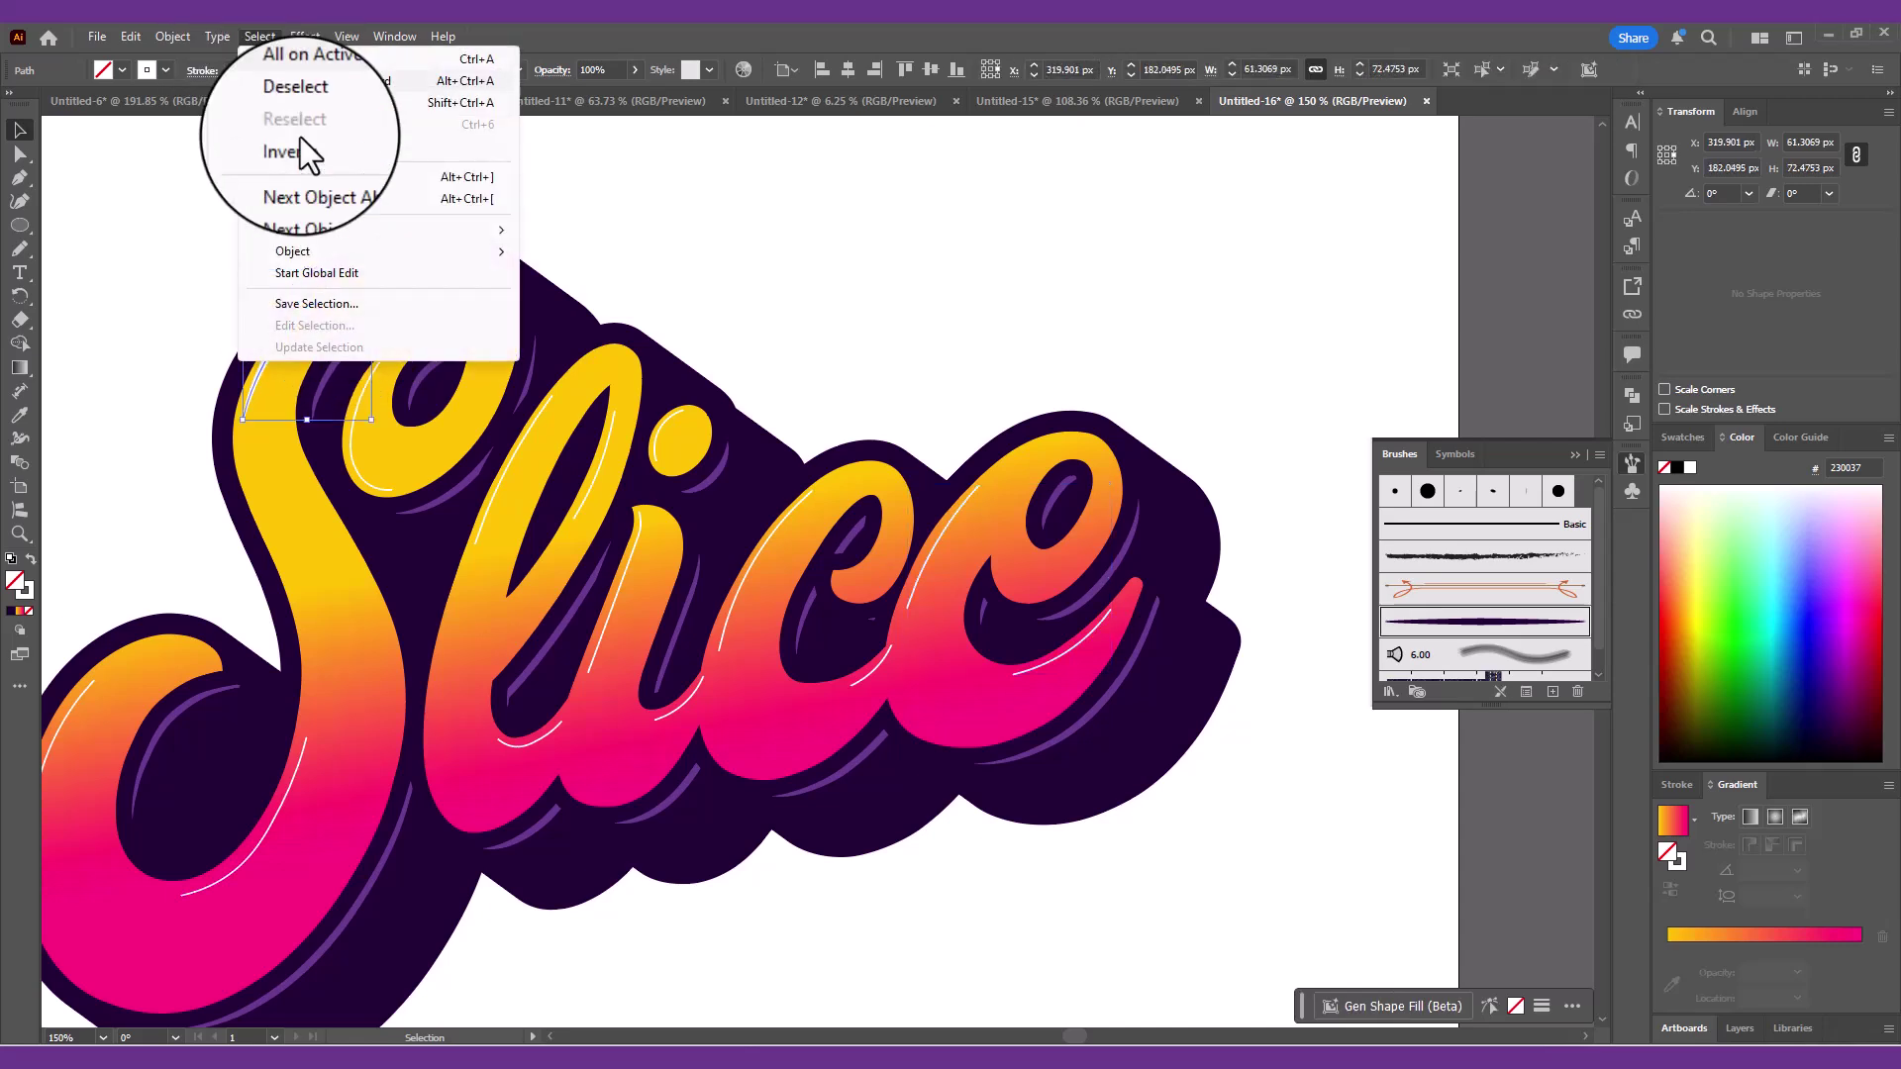
pyautogui.moveTo(297, 230)
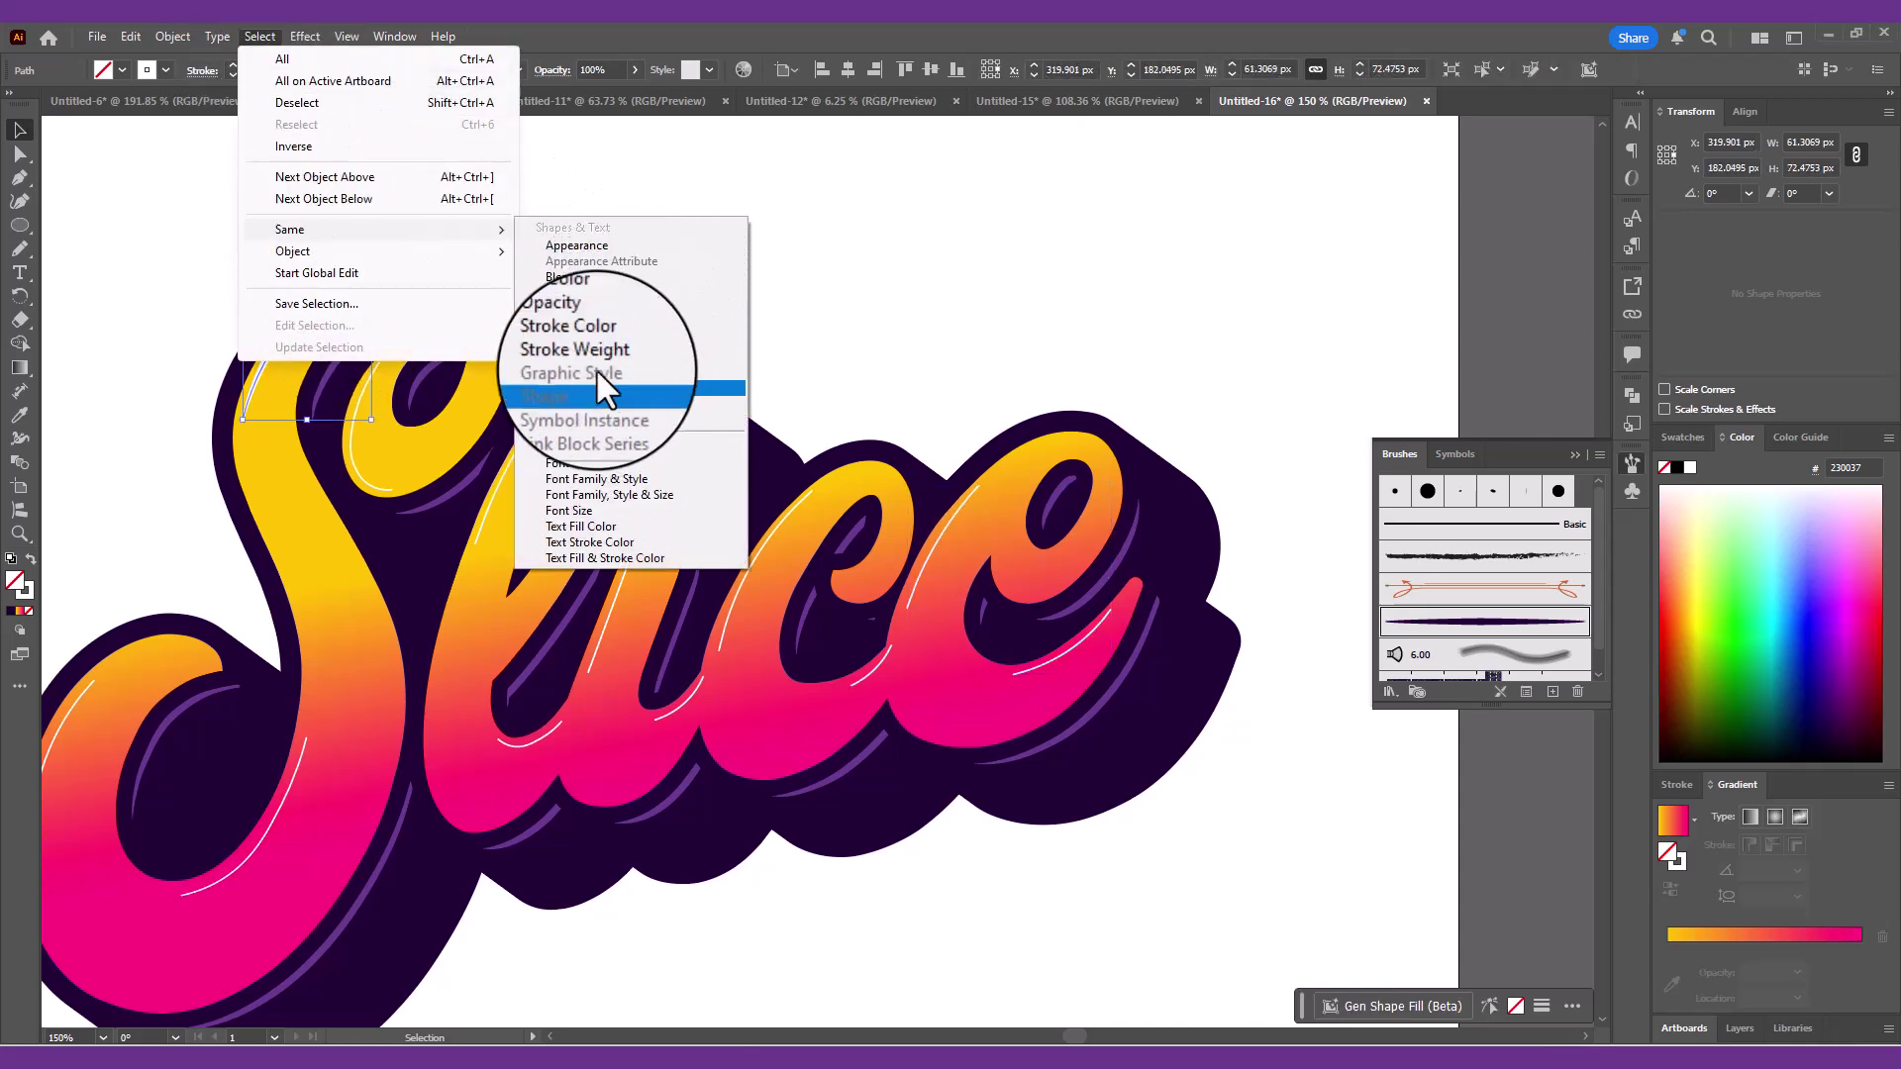
pyautogui.click(590, 343)
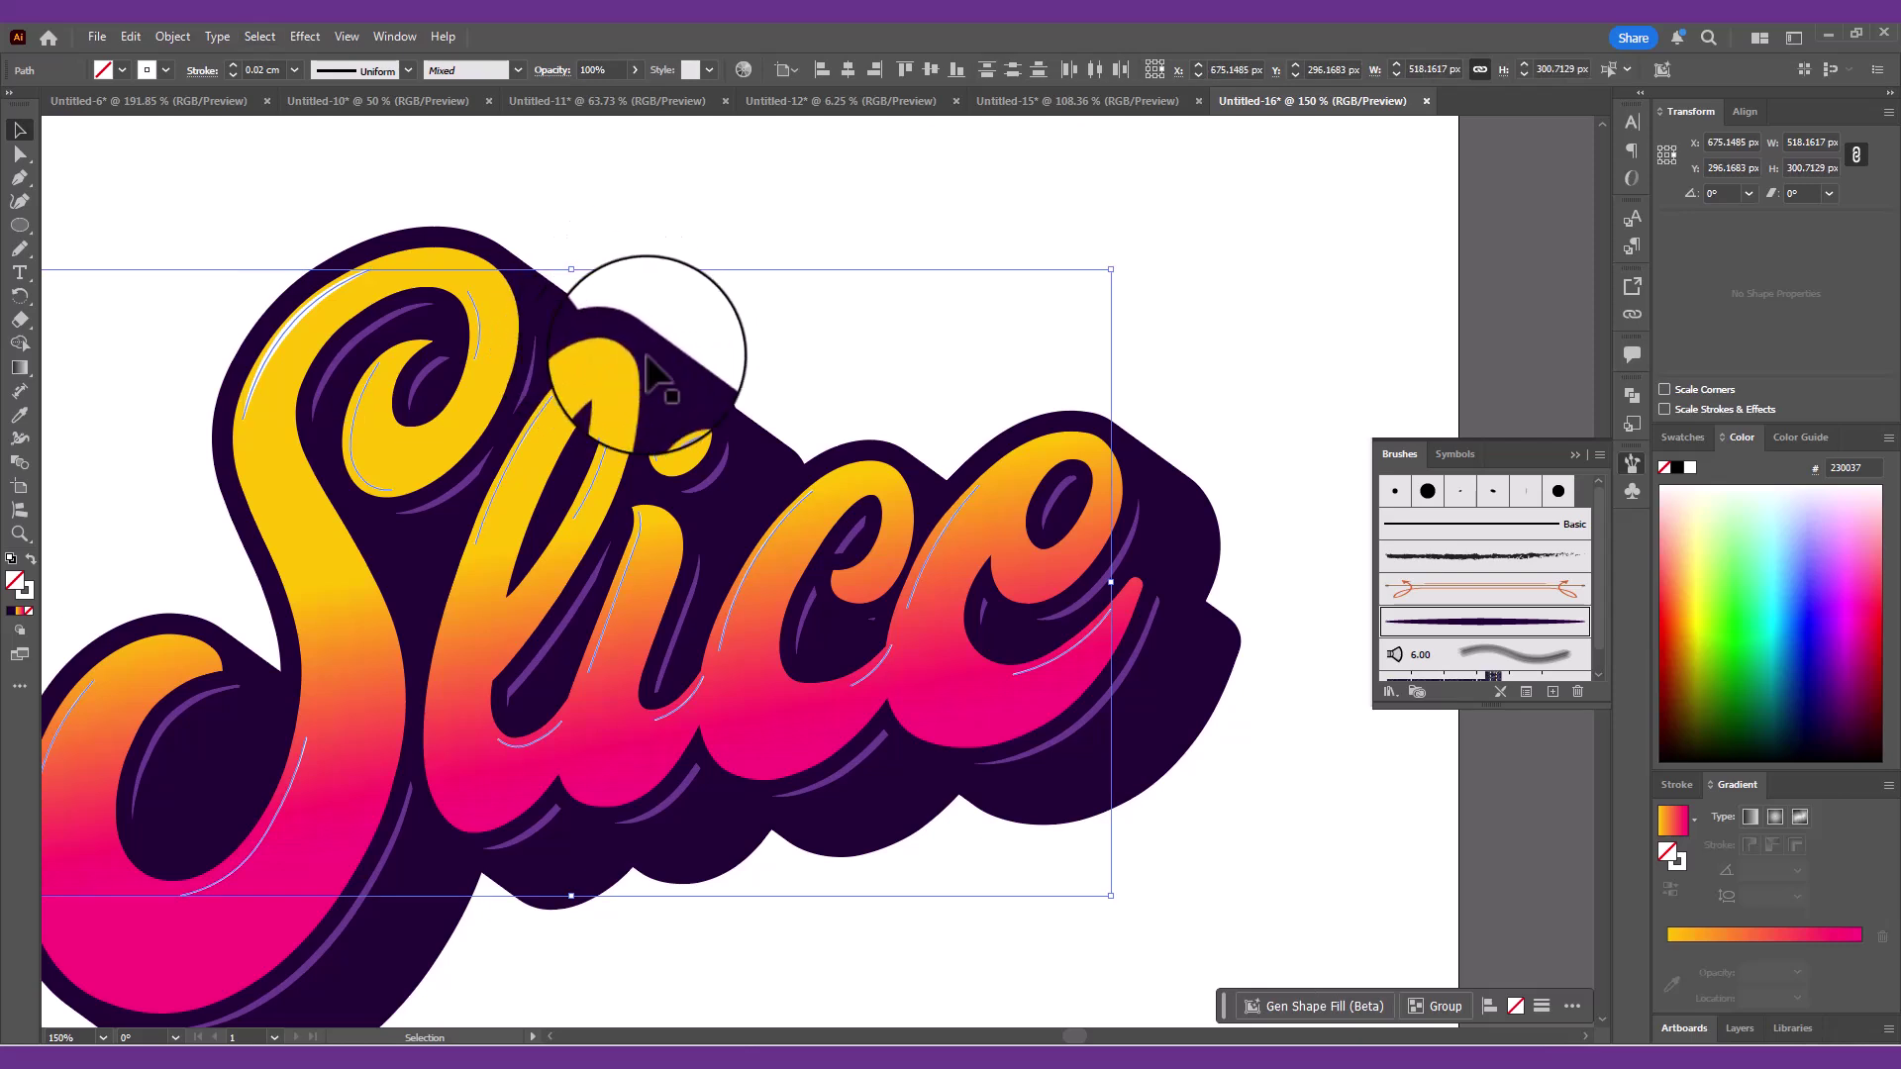
pyautogui.click(1536, 613)
# - Set the stroke weight of all the highlight curves to 0.02 cm
pyautogui.click(294, 69)
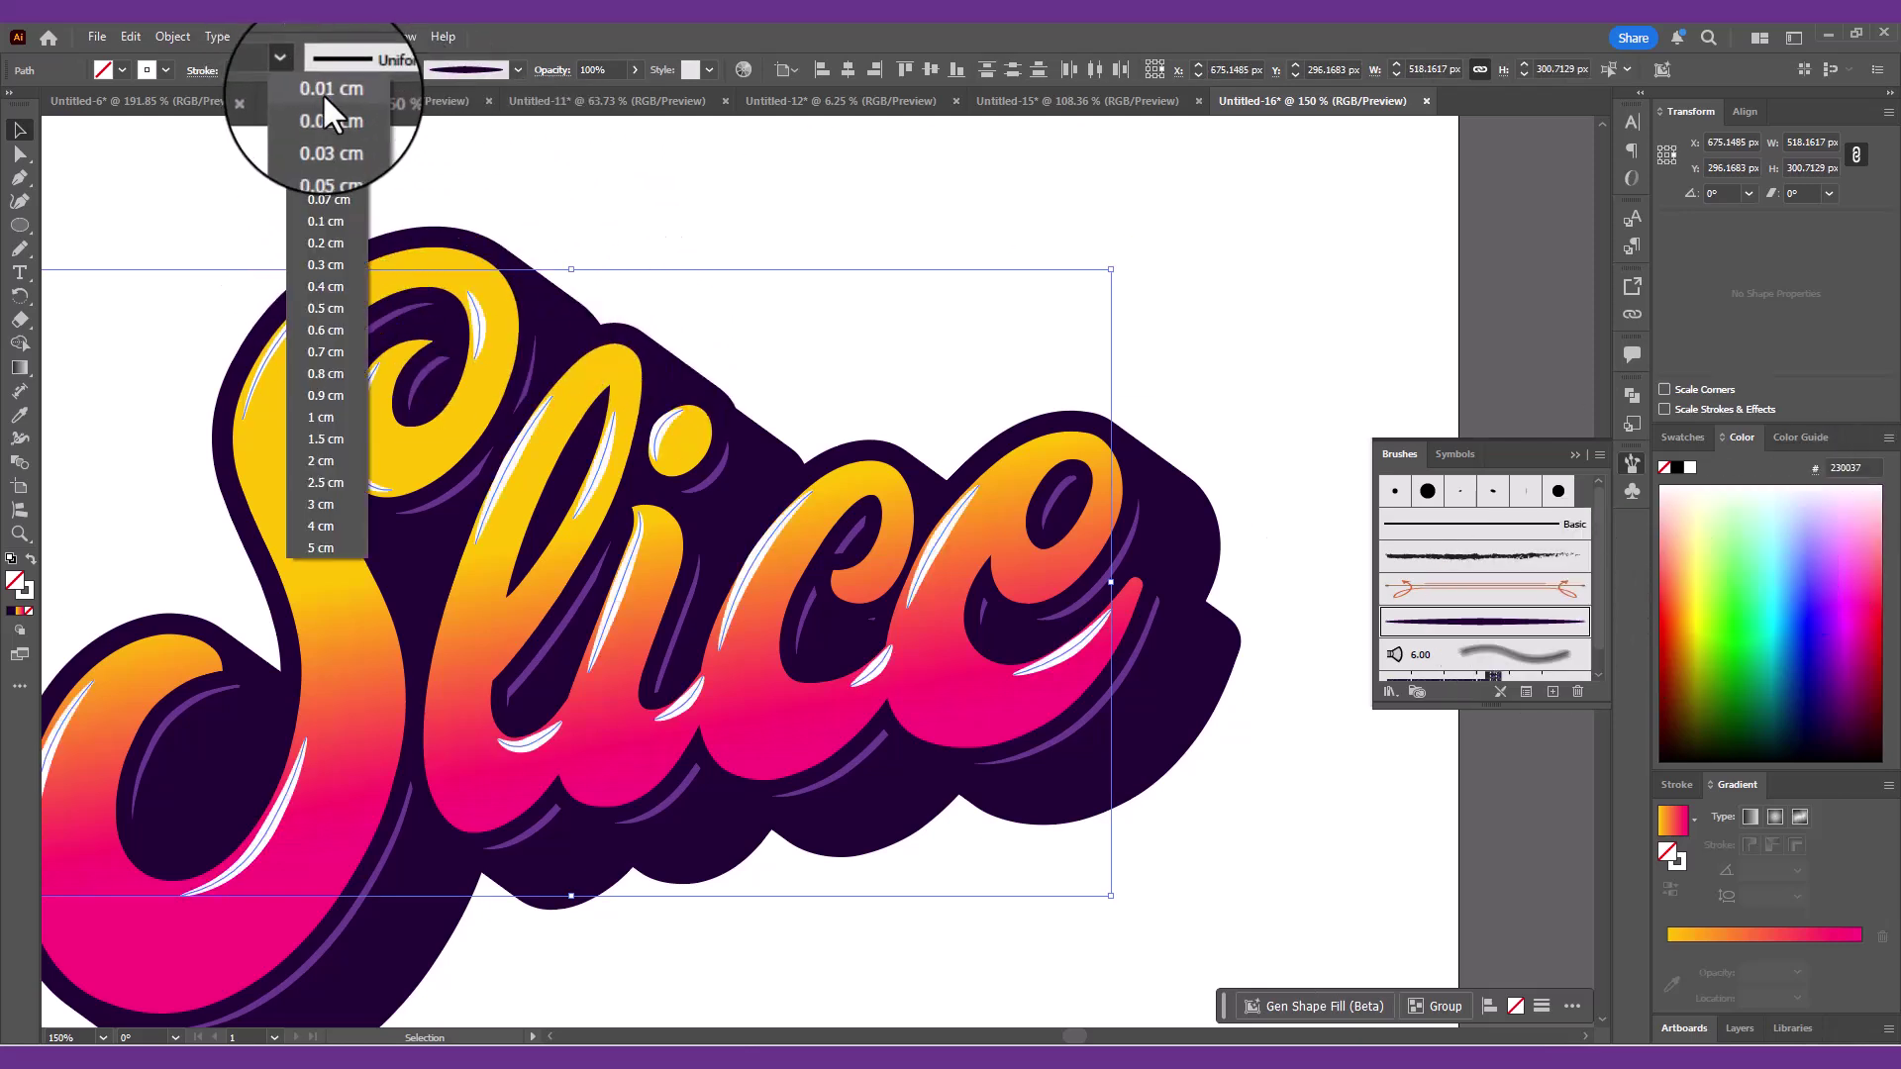
pyautogui.click(323, 92)
pyautogui.press('BackSpace')
pyautogui.press('BackSpace')
pyautogui.write('2')
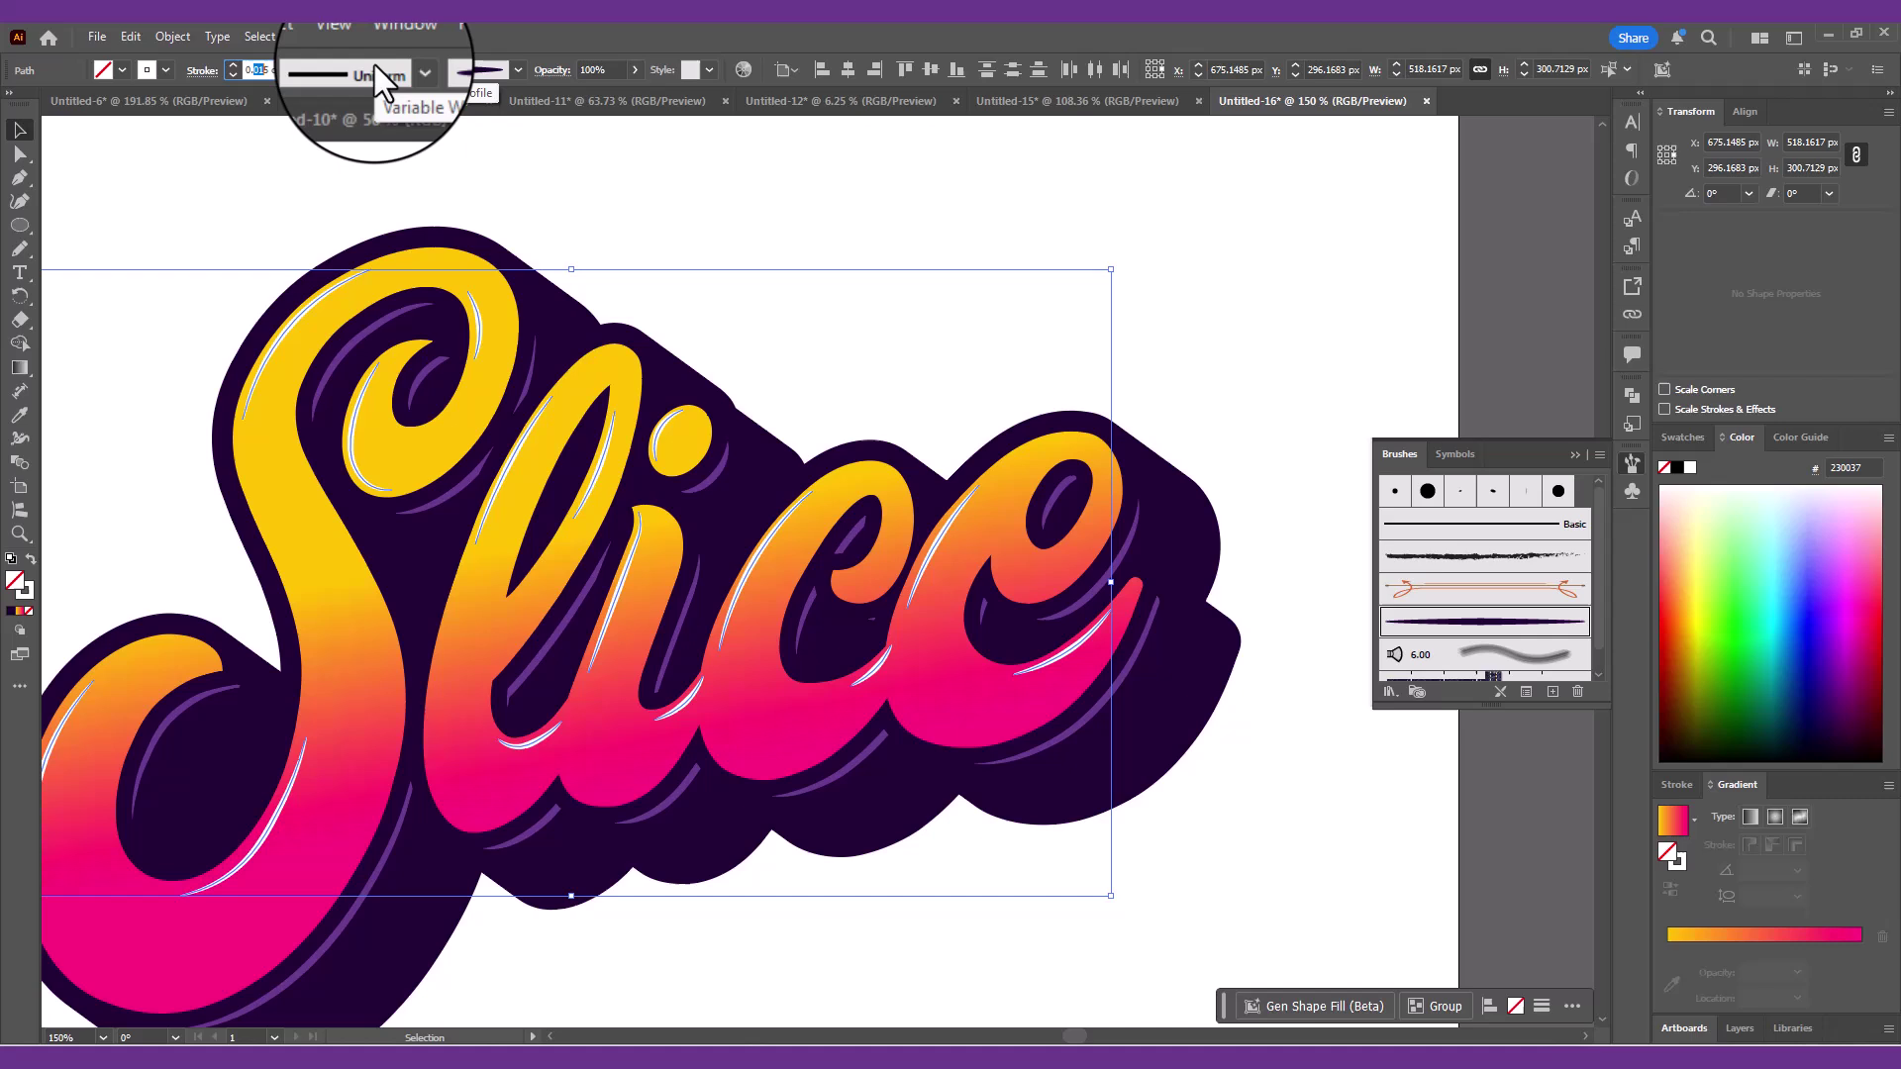
pyautogui.press('Return')
pyautogui.click(260, 69)
pyautogui.write('0')
pyautogui.press('Return')
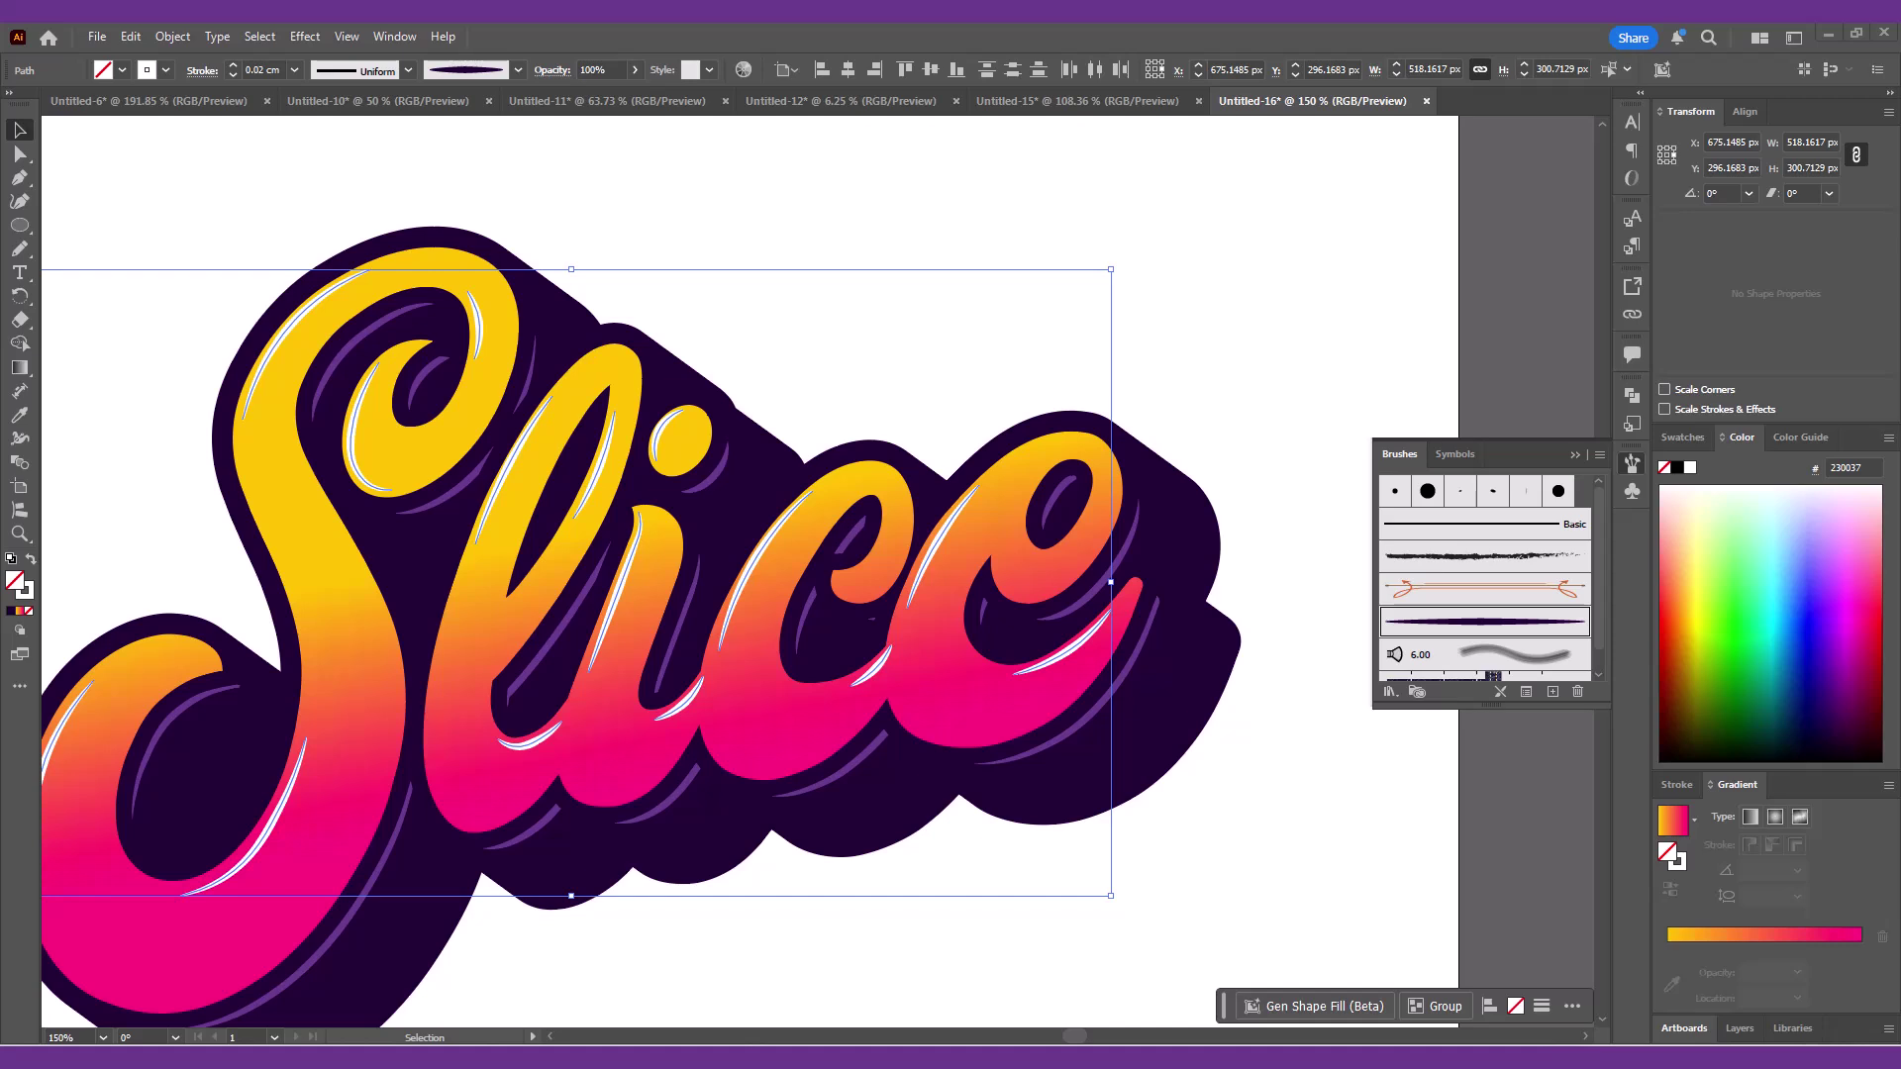
# - Group the highlight curves and give the group Hard Light blending at 75% opacity
pyautogui.hotkey('ctrl', 'g')
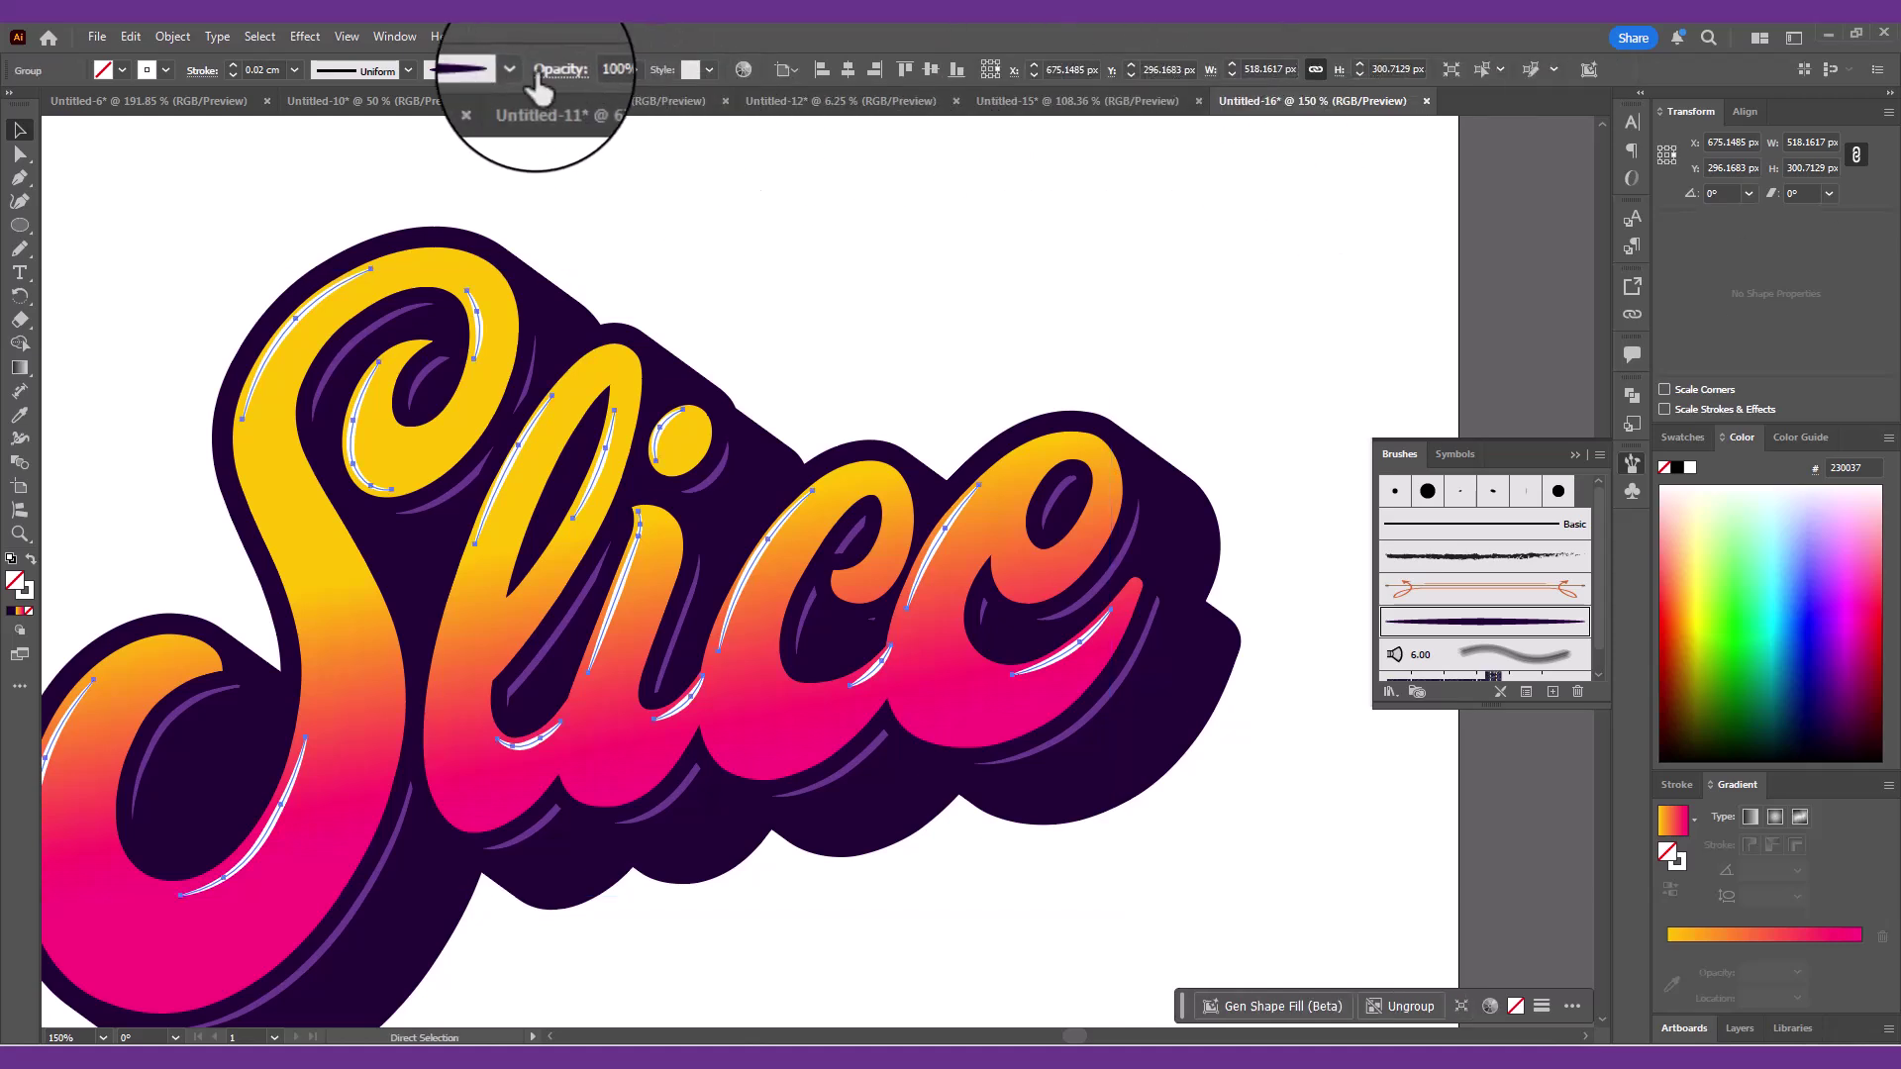
pyautogui.click(549, 70)
pyautogui.press('v')
pyautogui.hotkey('ctrl', '0')
pyautogui.click(391, 103)
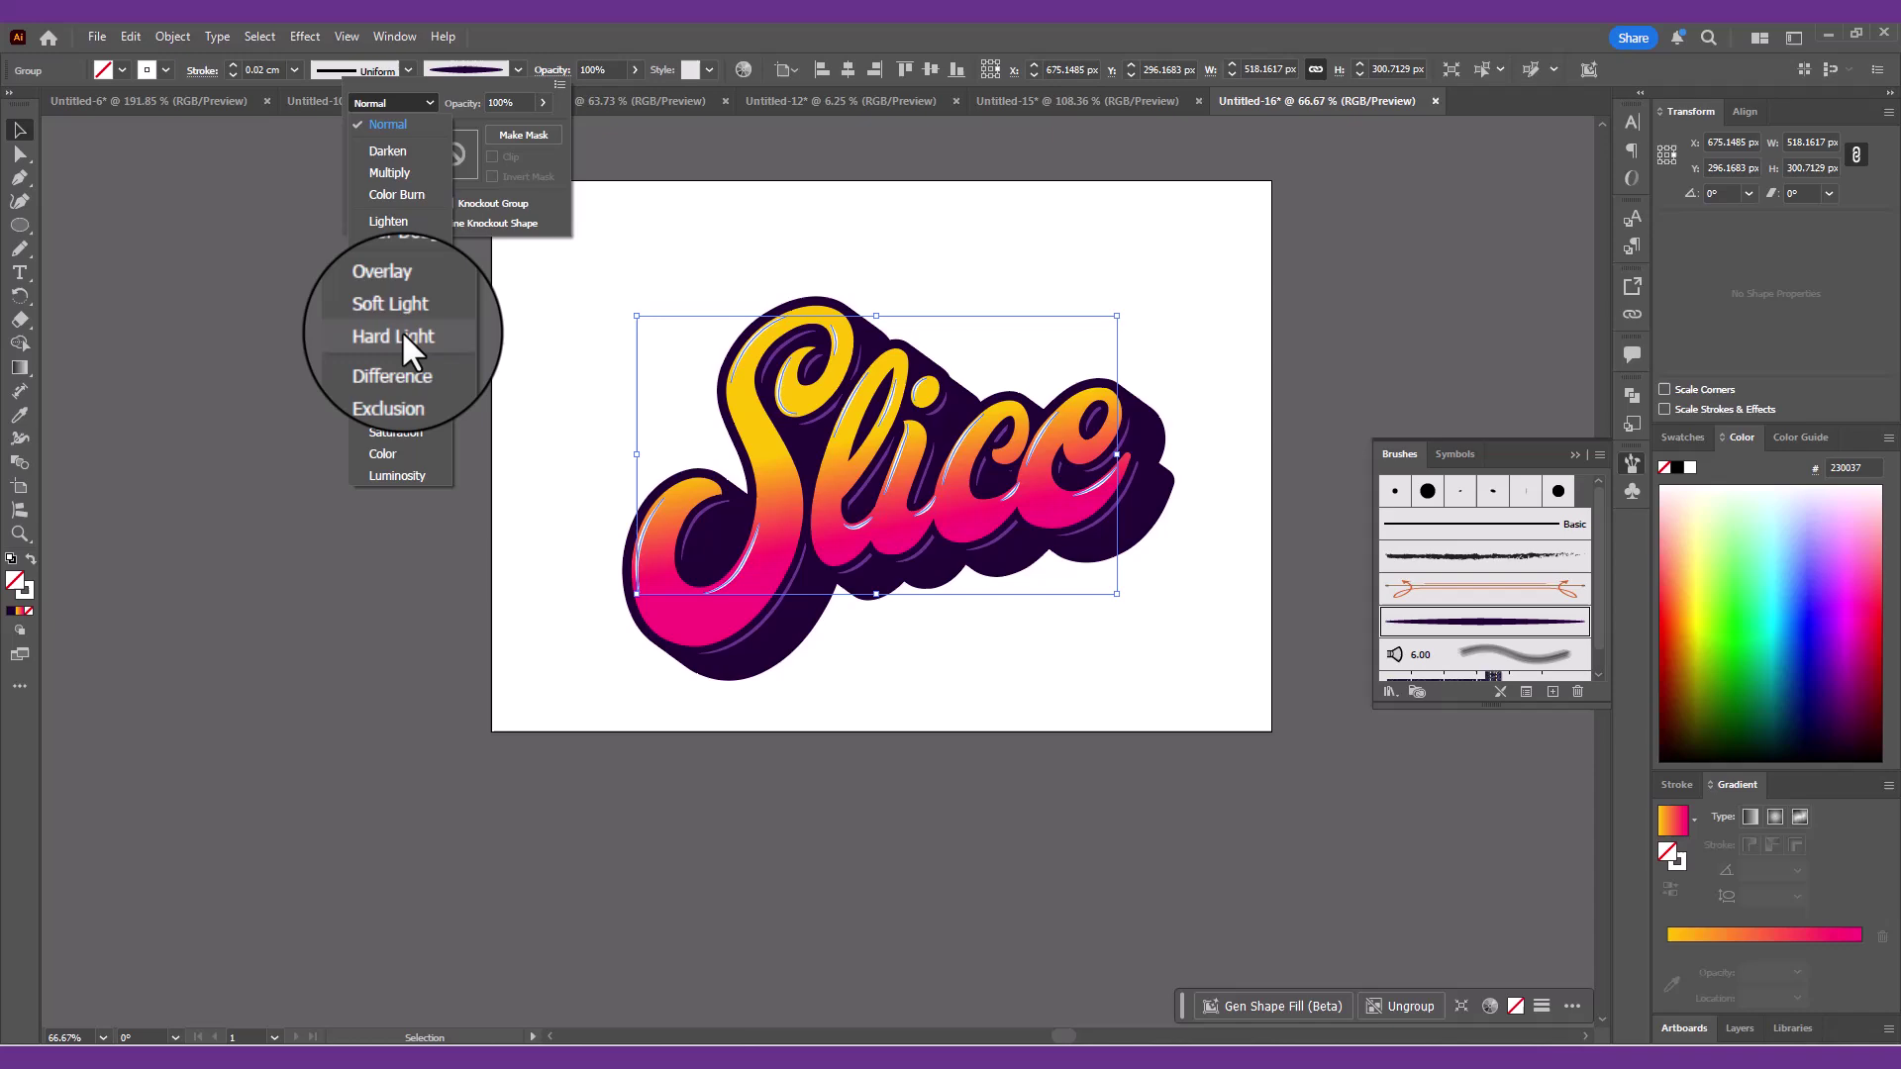
pyautogui.click(400, 333)
pyautogui.click(546, 72)
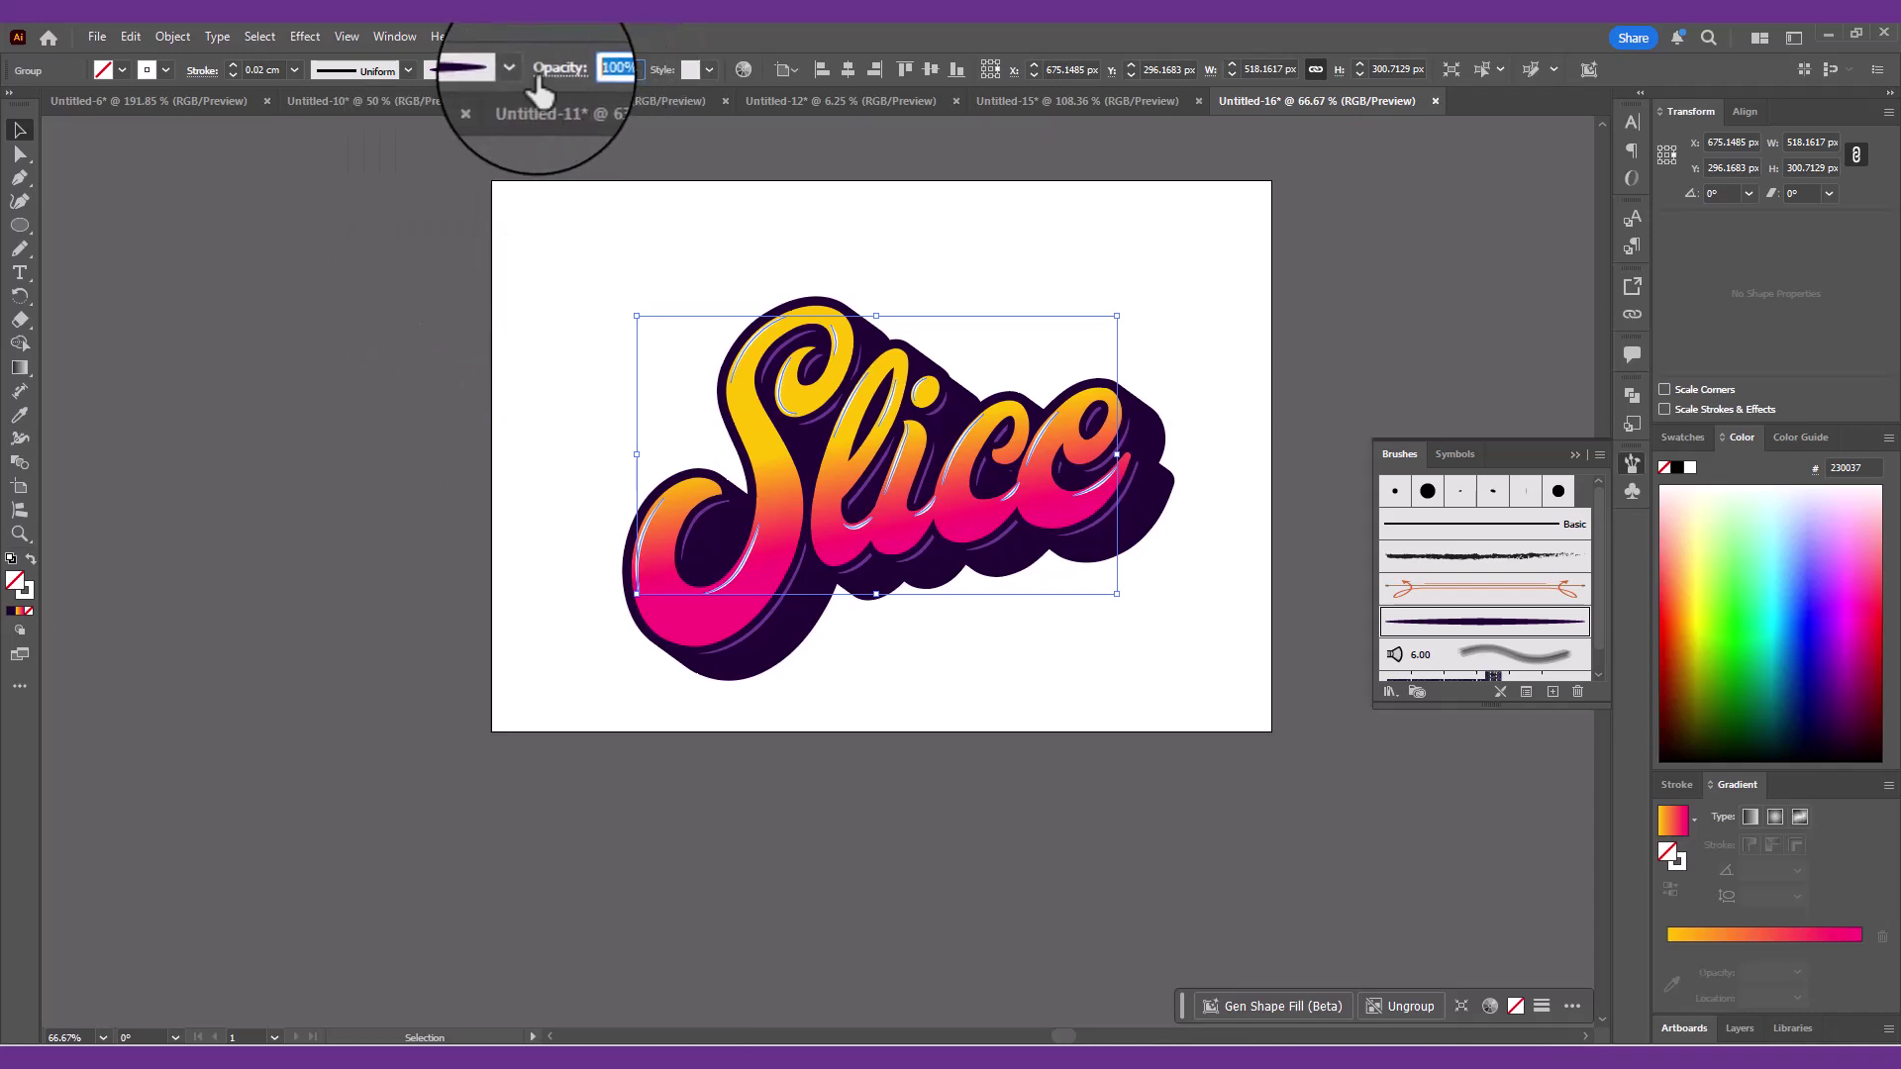
pyautogui.click(863, 248)
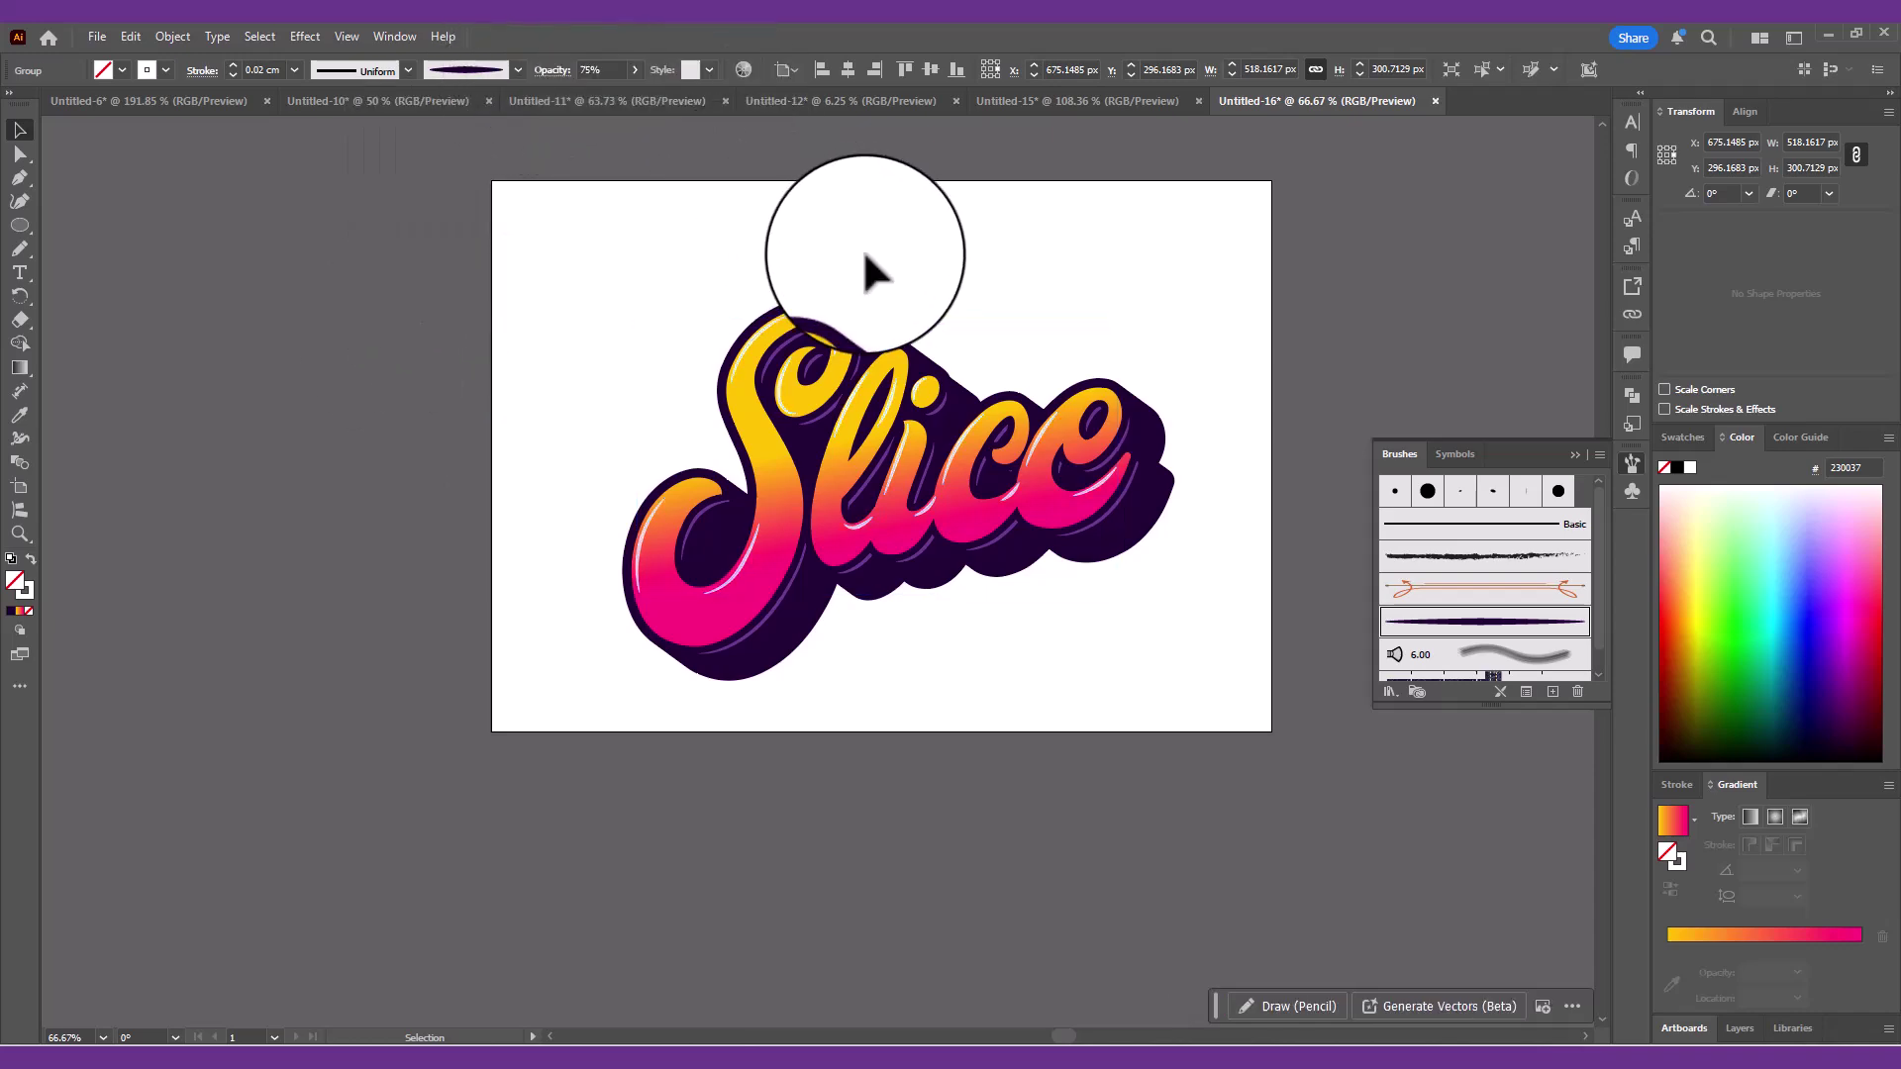
# - Select the dark purple extruded shadow below the S to pick up its colour
pyautogui.scroll(2, 730, 583)
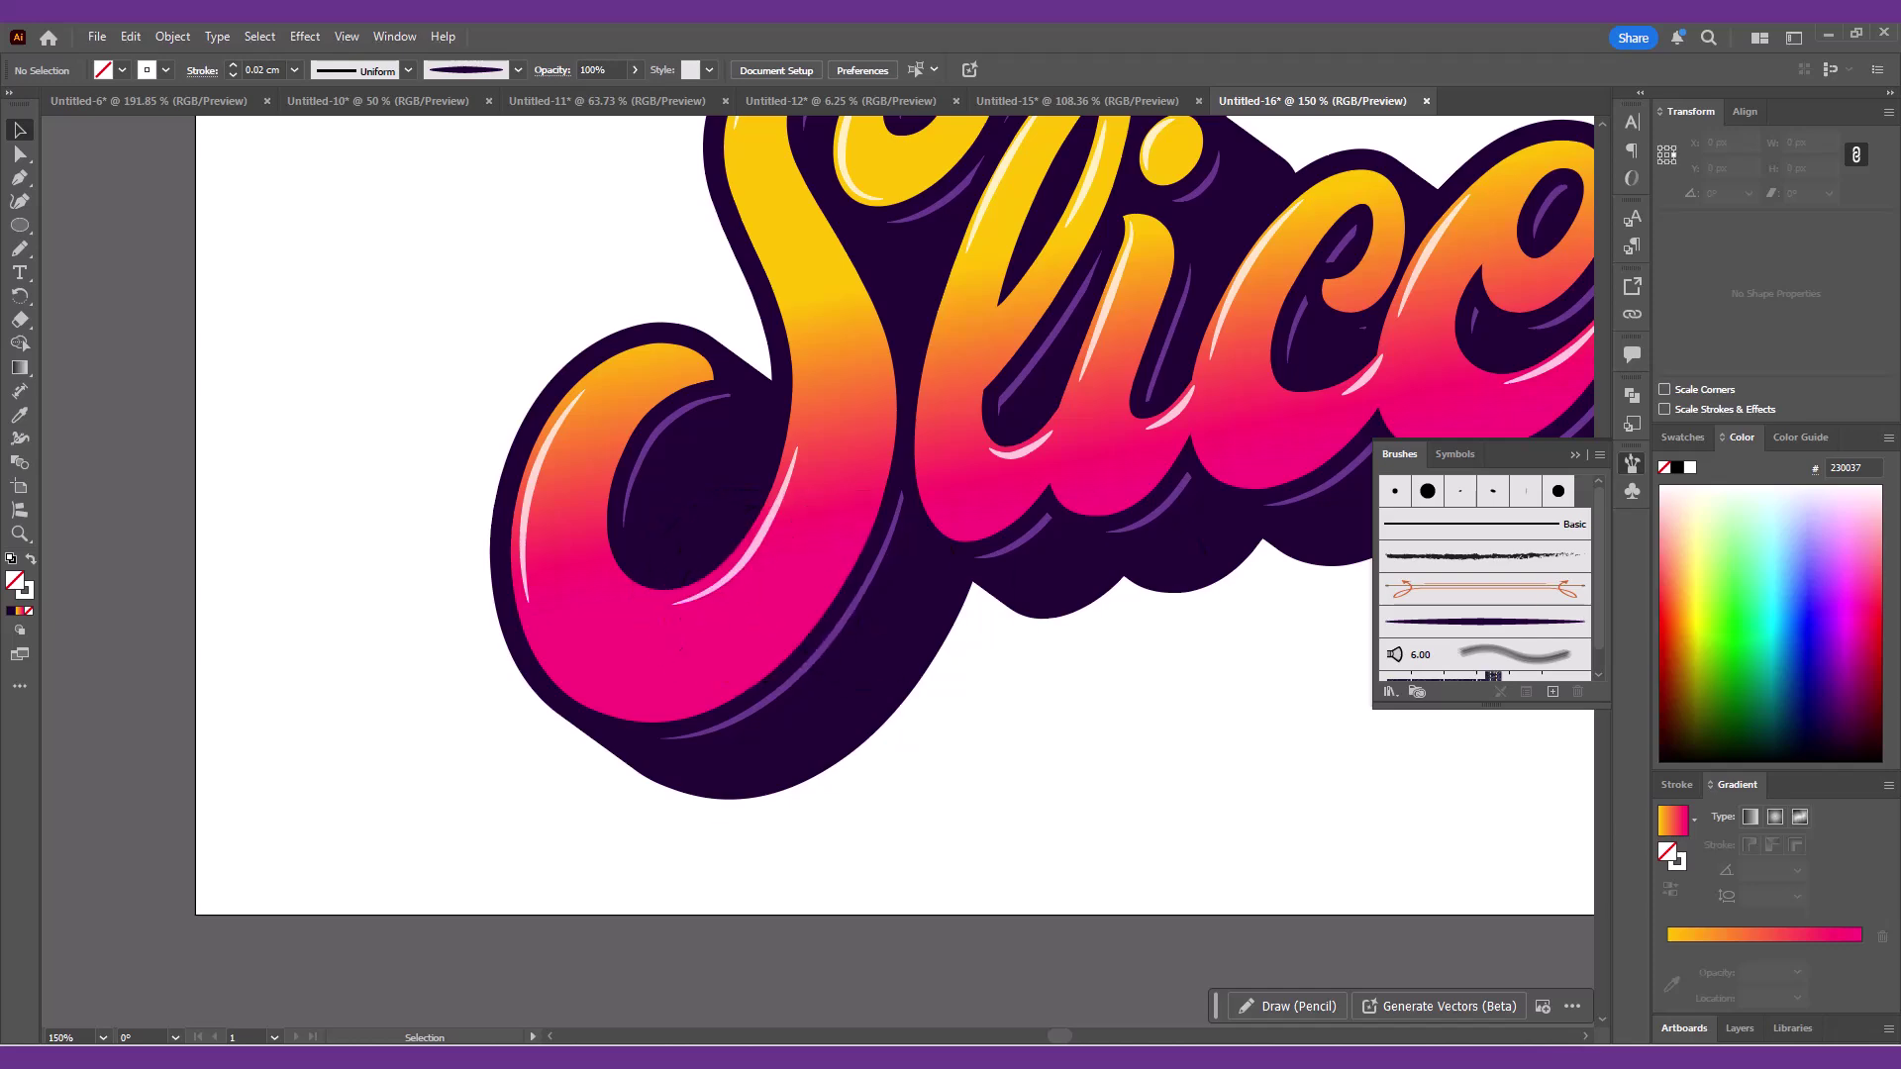
pyautogui.click(789, 722)
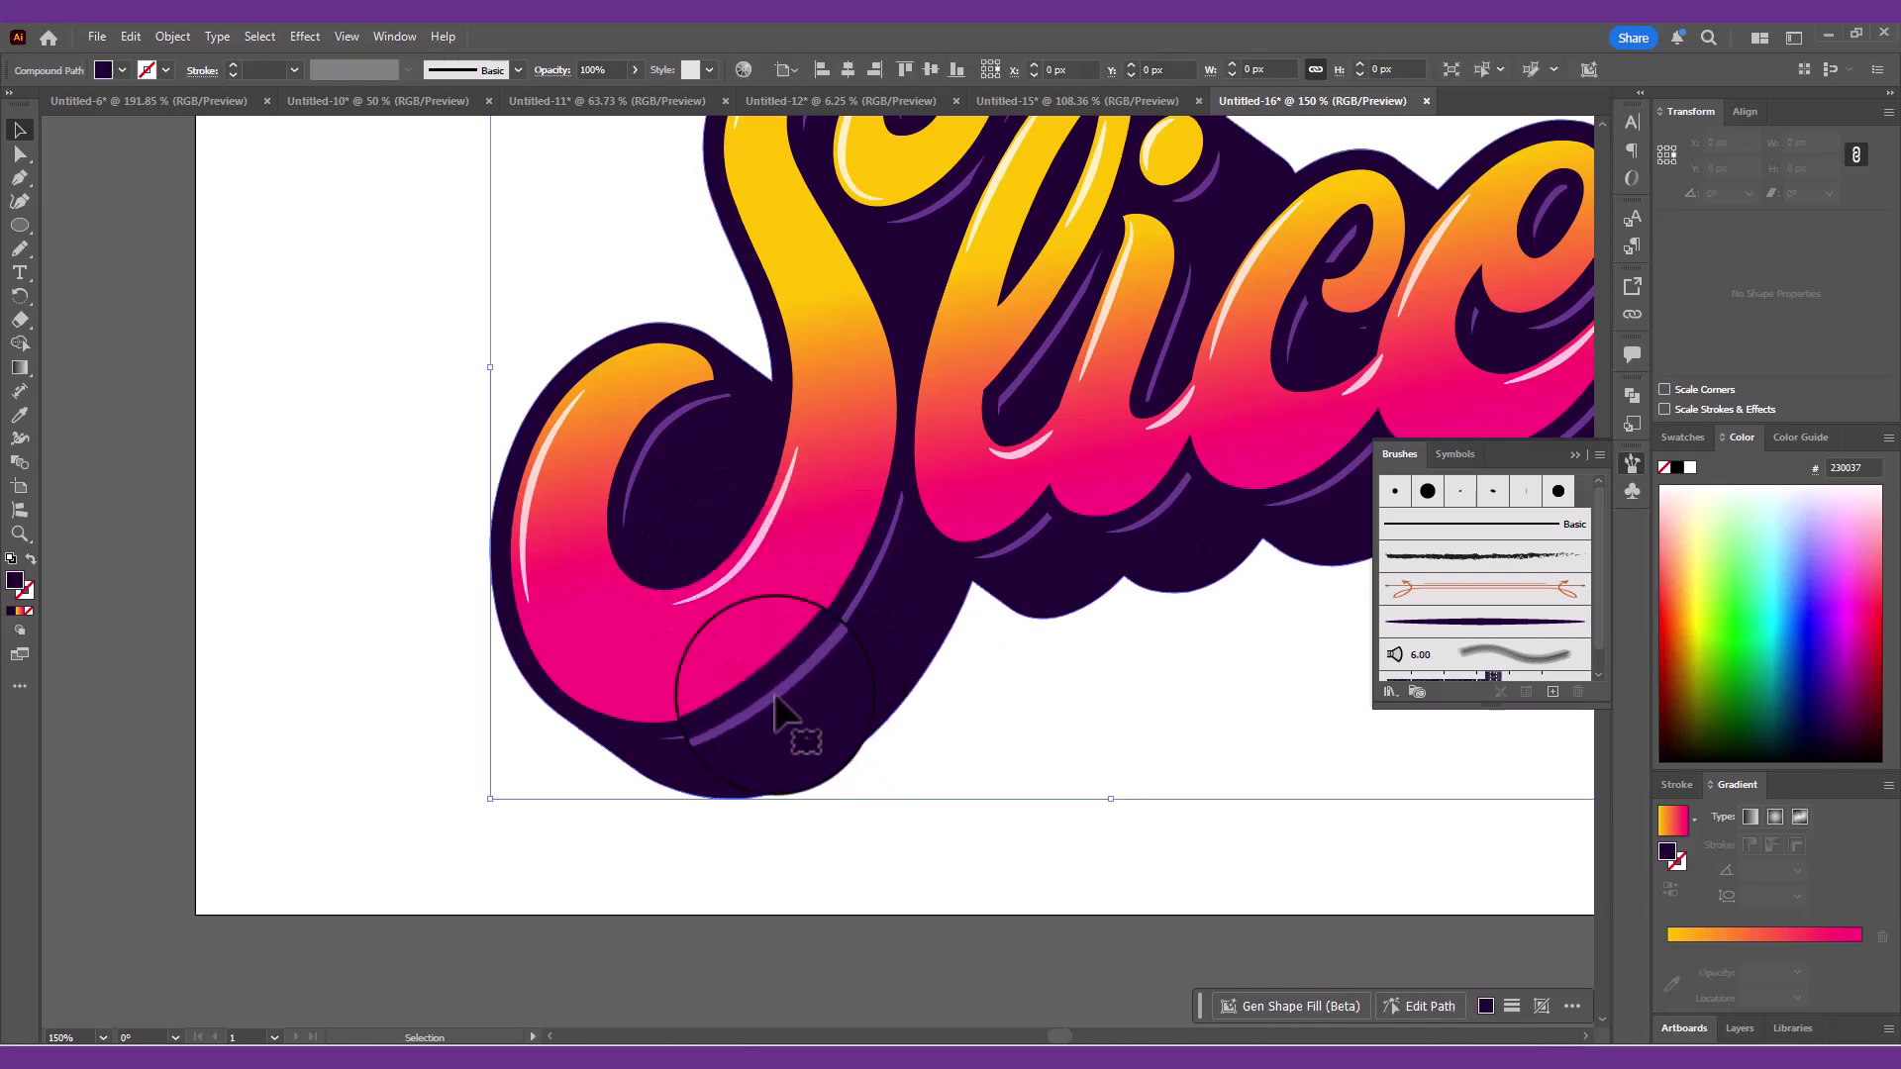
pyautogui.scroll(1, 607, 699)
pyautogui.hotkey('ctrl', '-')
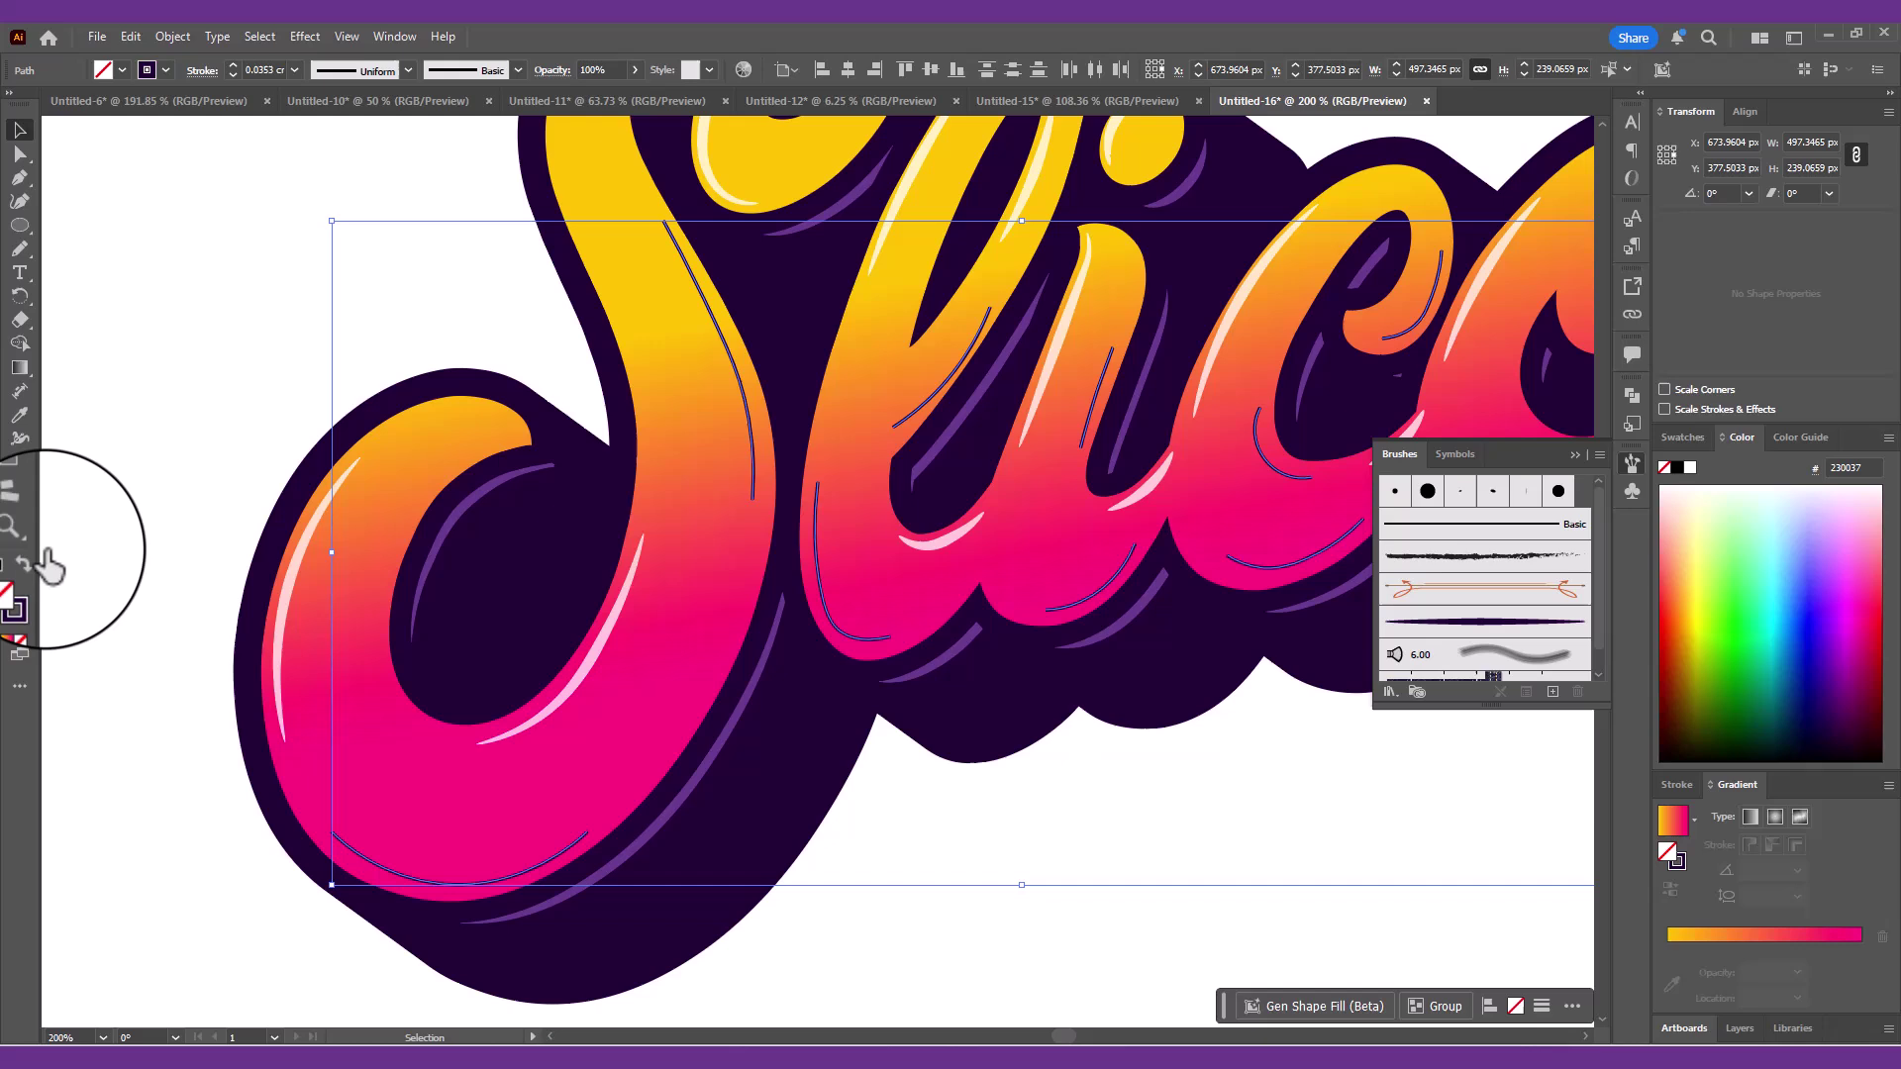
# - Apply the tapered brush to the dark purple curves inside the letters, with Hard Light blending and 50% opacity
pyautogui.click(551, 71)
pyautogui.click(401, 120)
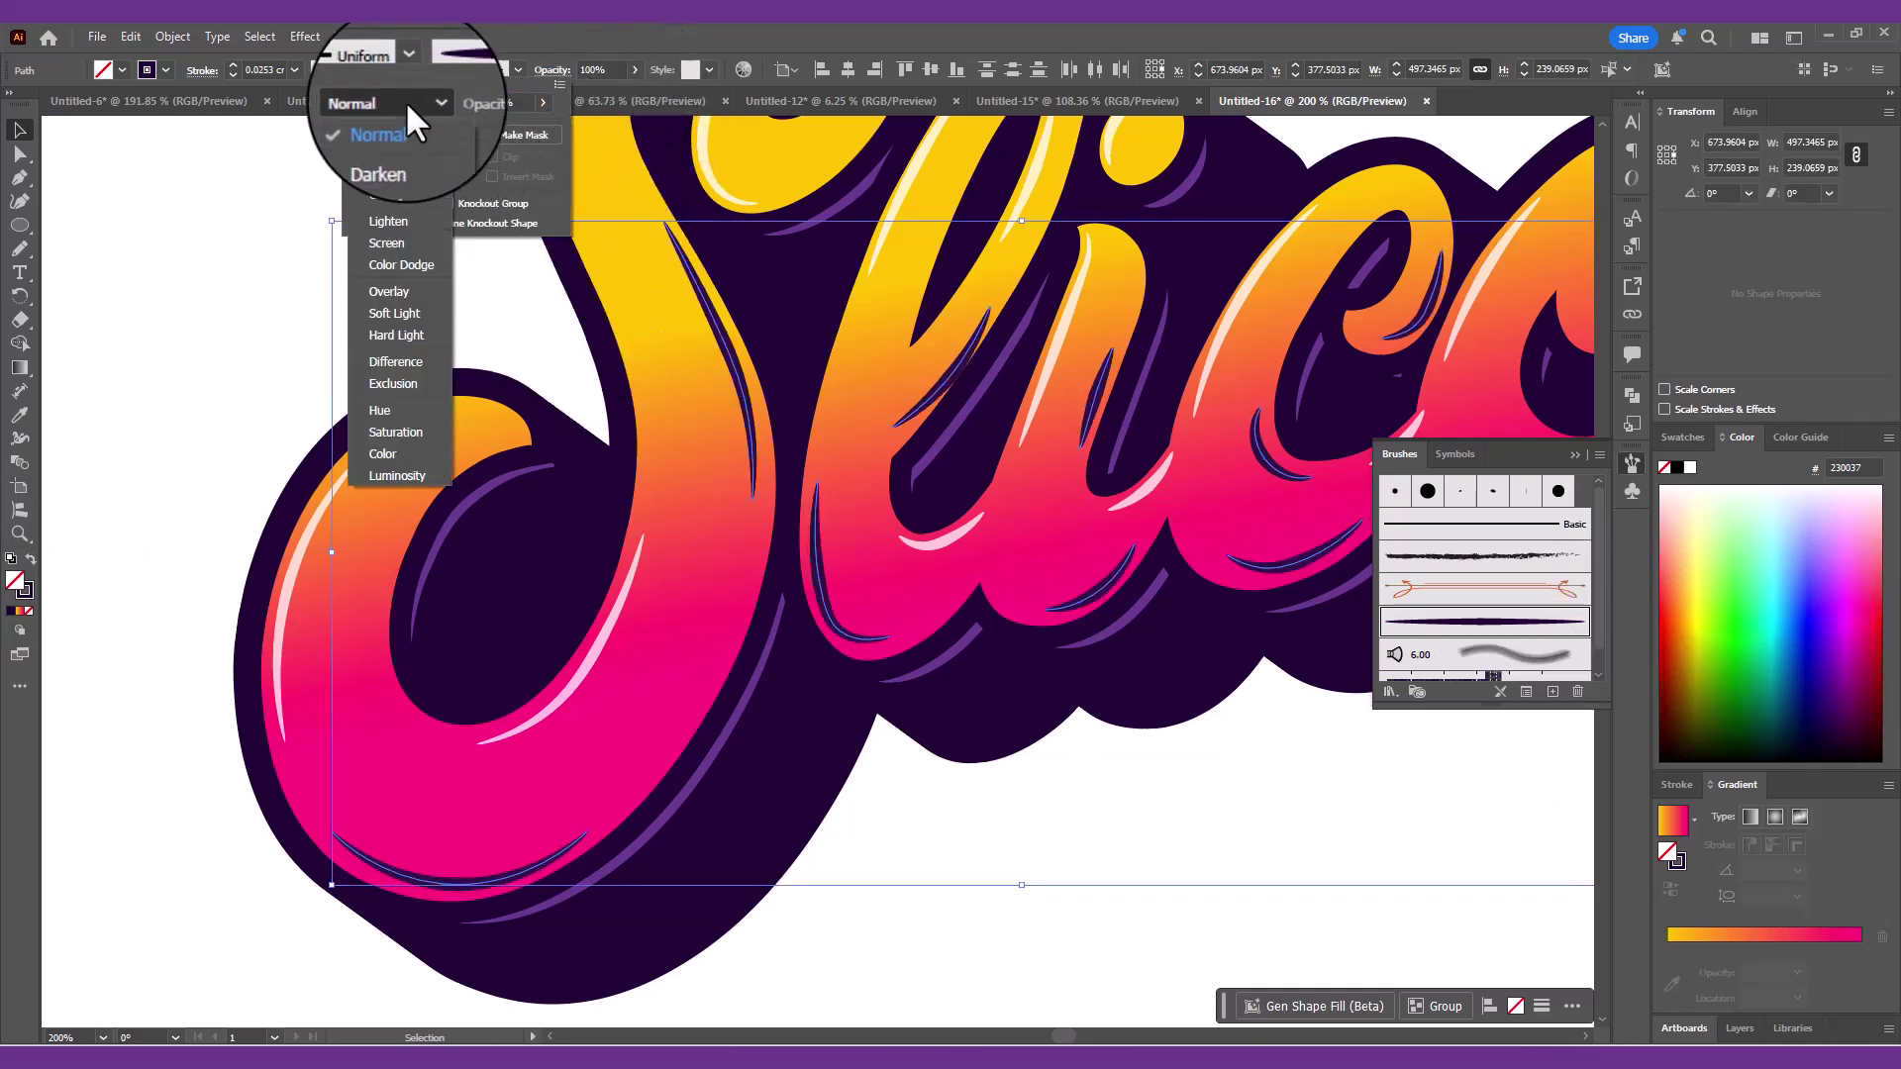
pyautogui.click(407, 335)
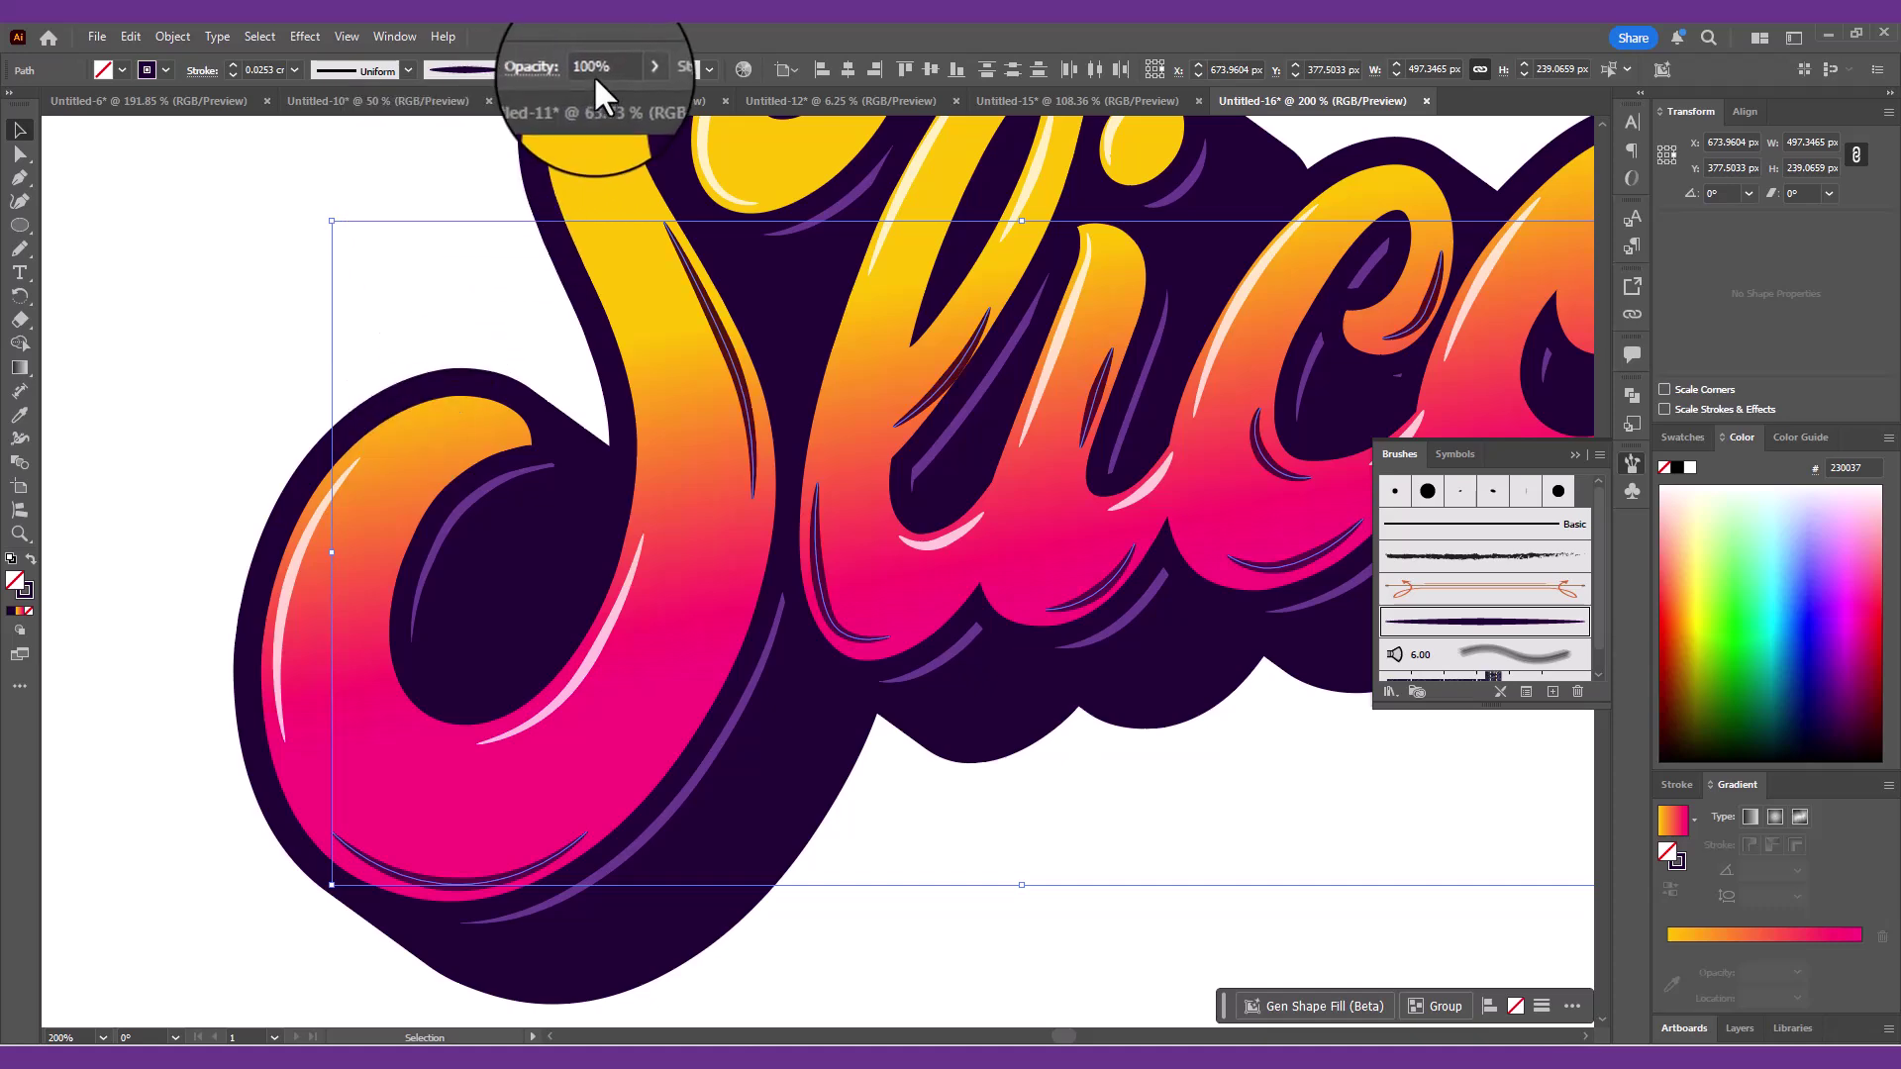
pyautogui.click(591, 69)
pyautogui.write('50')
pyautogui.press('Return')
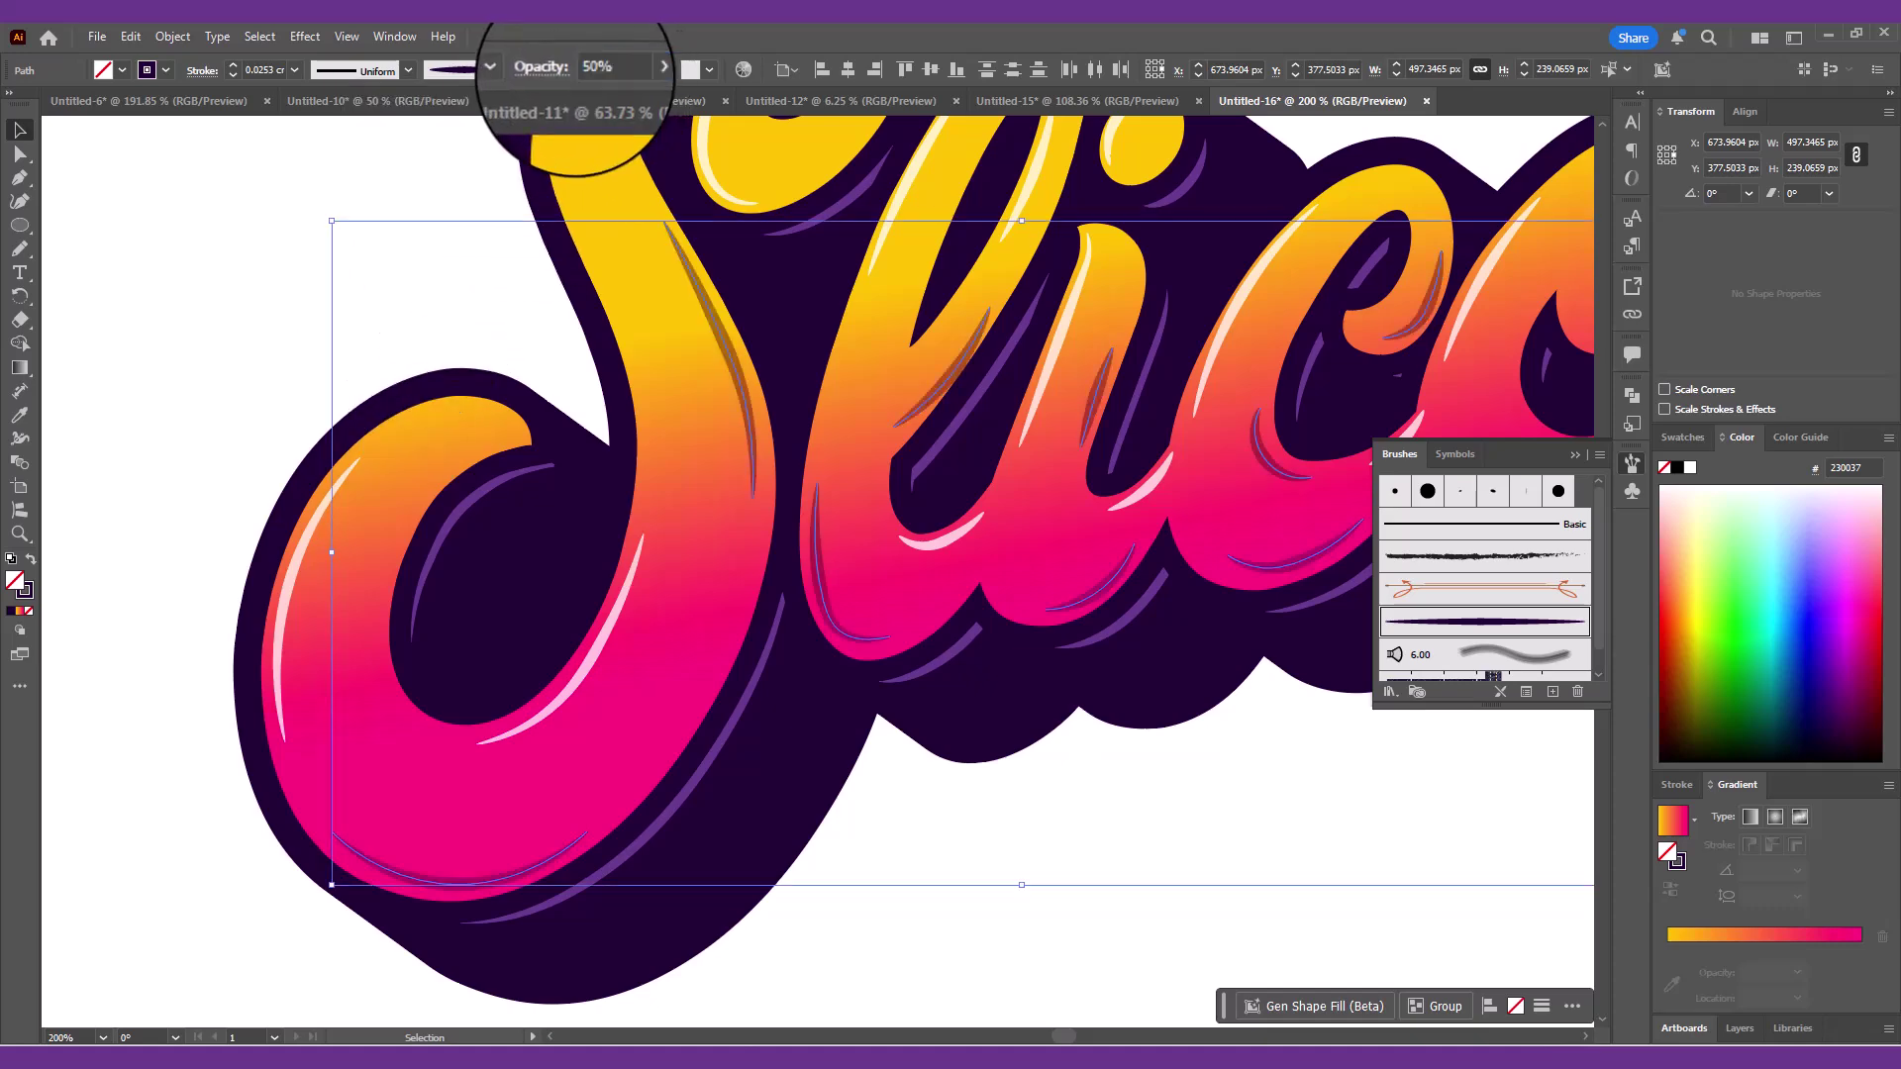
pyautogui.click(643, 439)
pyautogui.scroll(-4, 643, 438)
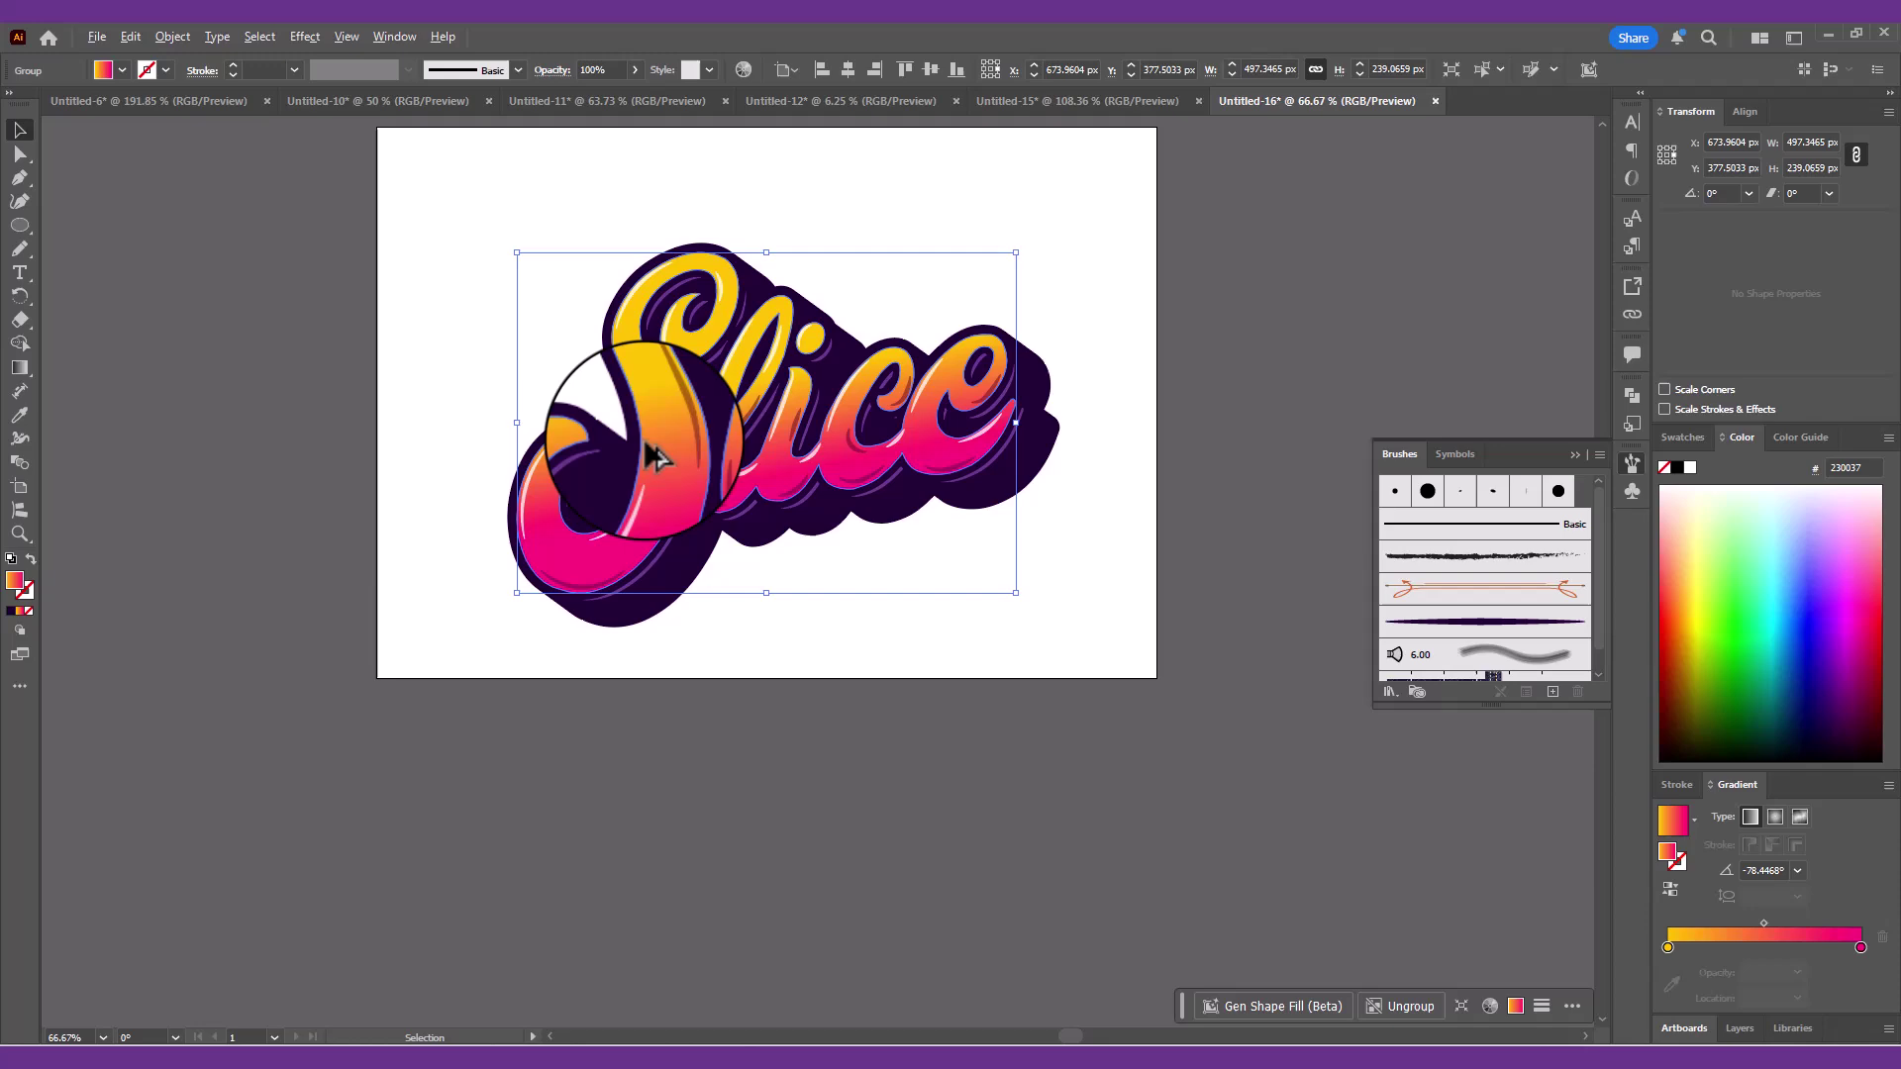
pyautogui.click(874, 297)
# - Draw a rectangle covering the whole artboard and send it behind the lettering
pyautogui.press('Tab')
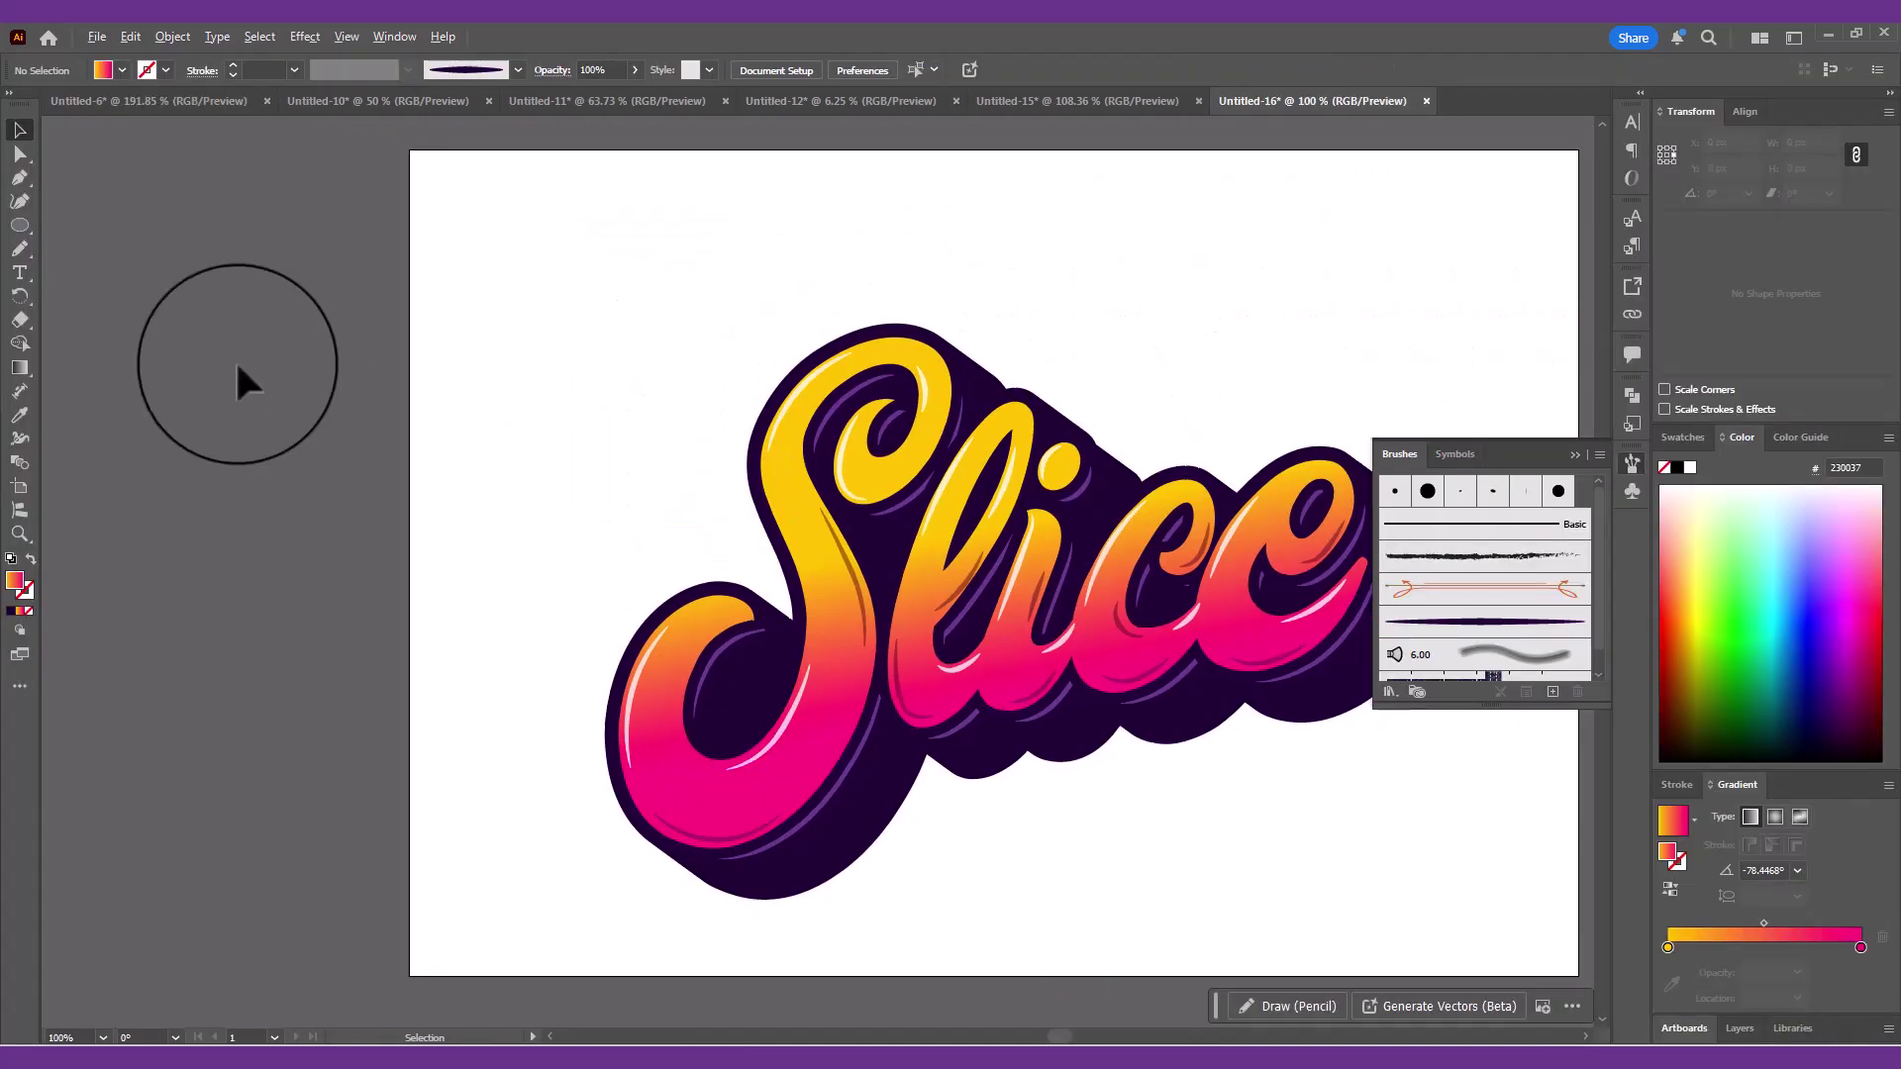
pyautogui.press('Tab')
pyautogui.press('Tab')
pyautogui.click(20, 228)
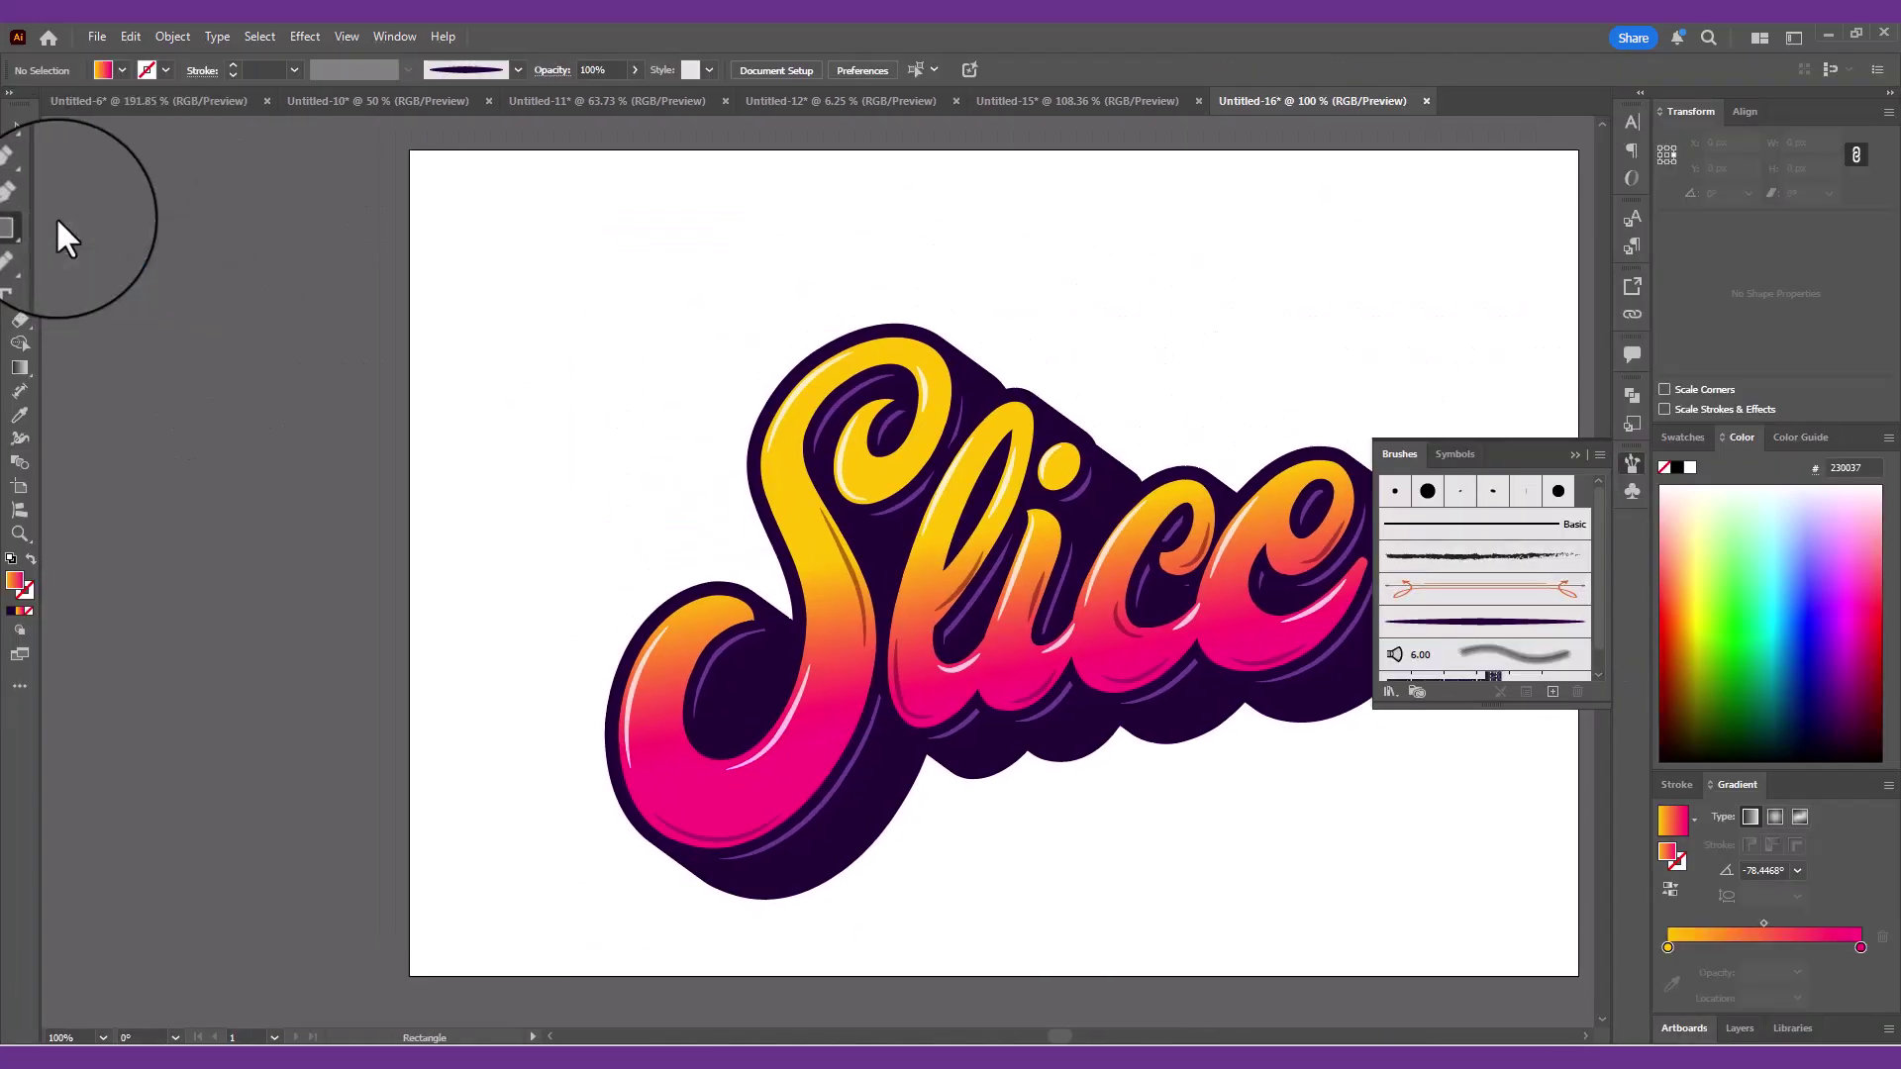
pyautogui.press('Tab')
pyautogui.press('m')
pyautogui.moveTo(379, 88)
pyautogui.mouseDown()
pyautogui.moveTo(475, 181)
pyautogui.moveTo(1547, 939)
pyautogui.mouseUp()
pyautogui.press('v')
pyautogui.rightClick(1252, 459)
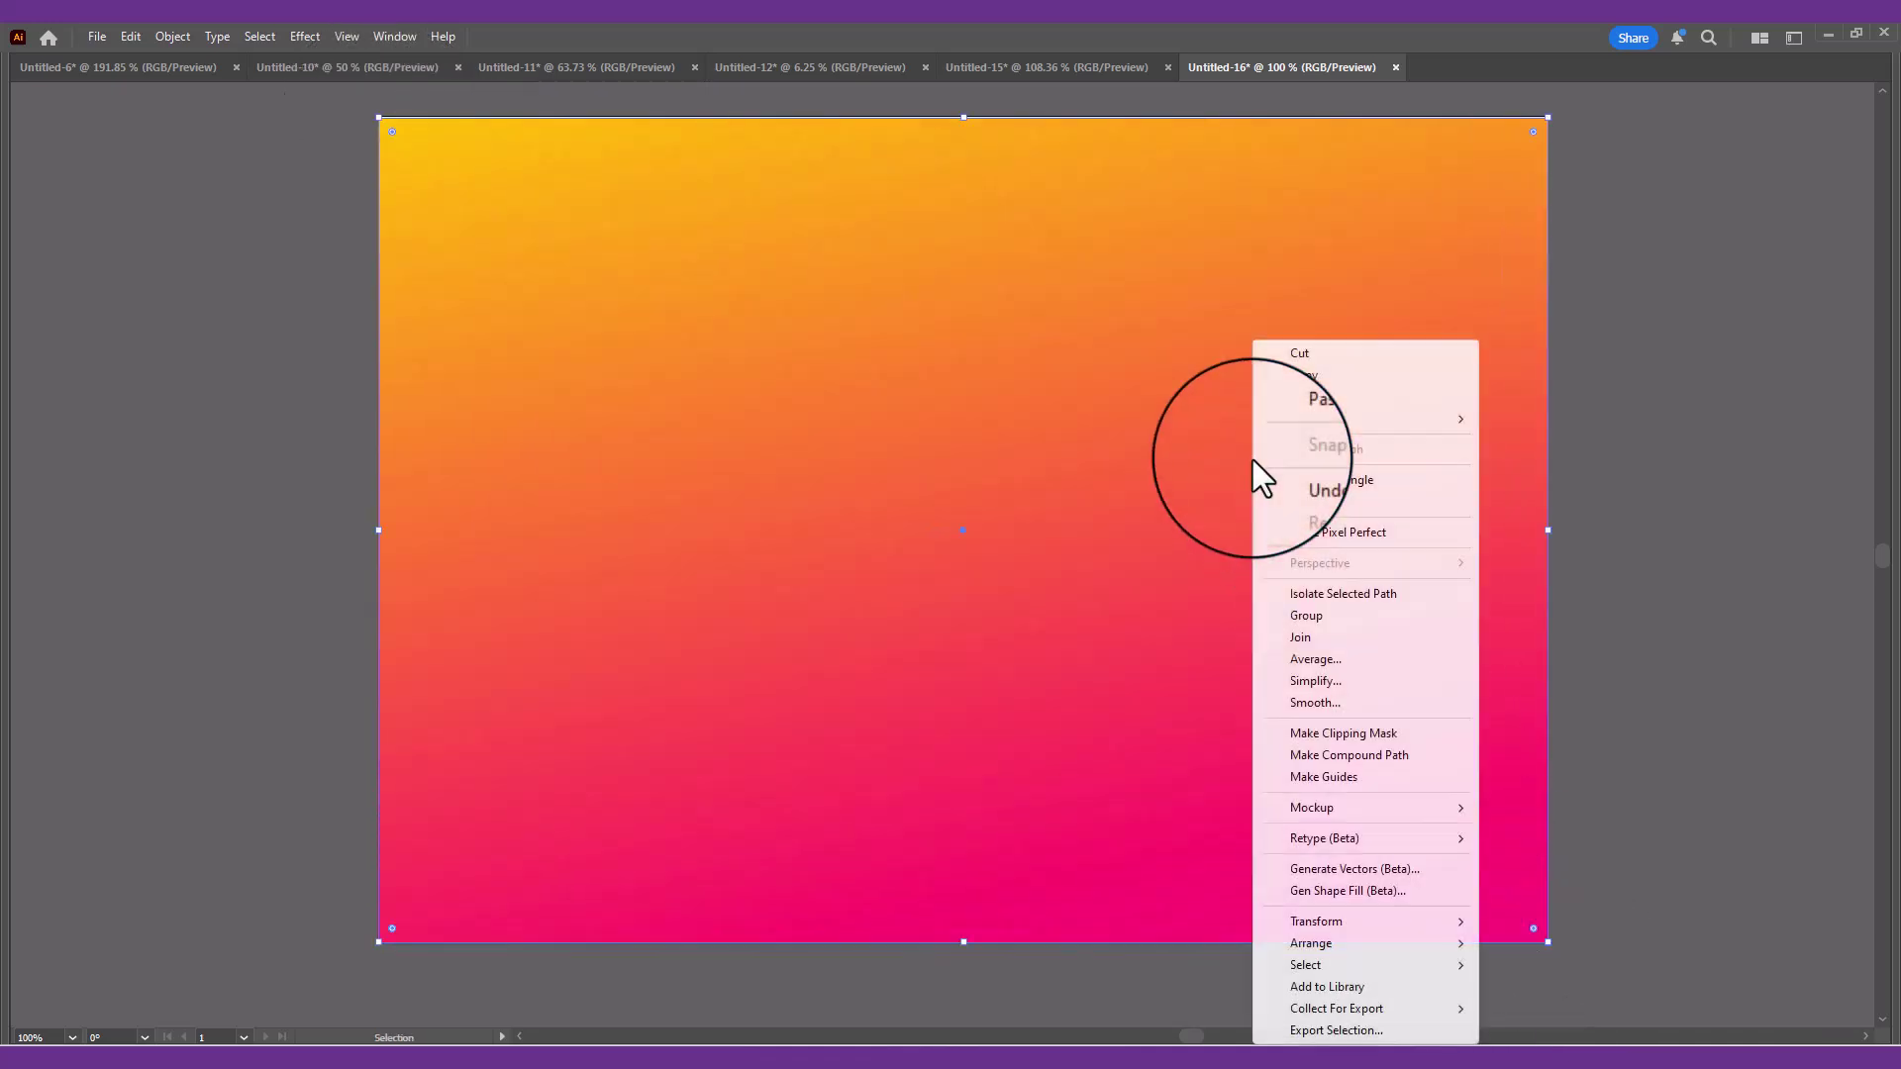
pyautogui.moveTo(1327, 938)
pyautogui.click(1505, 1008)
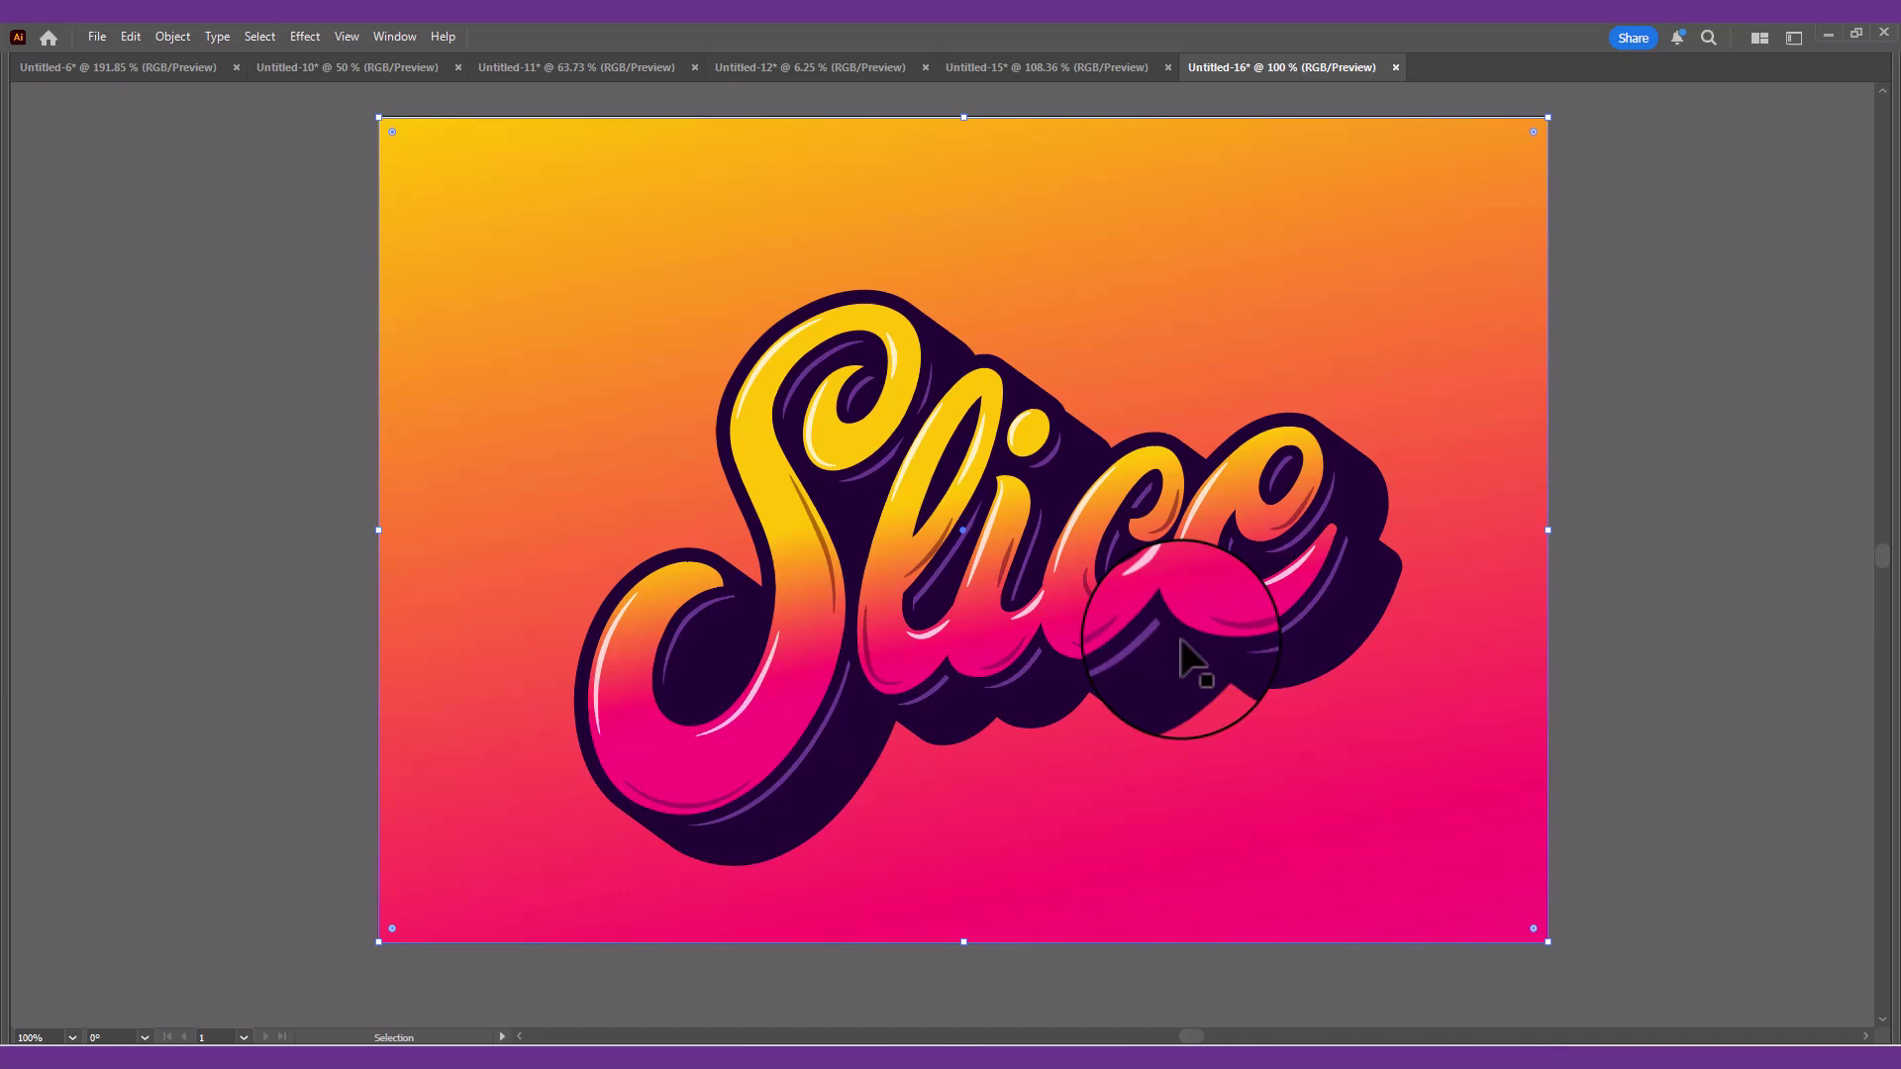
# - Recolour the background rectangle with the purple sampled from a shadow line beside the S
pyautogui.press('i')
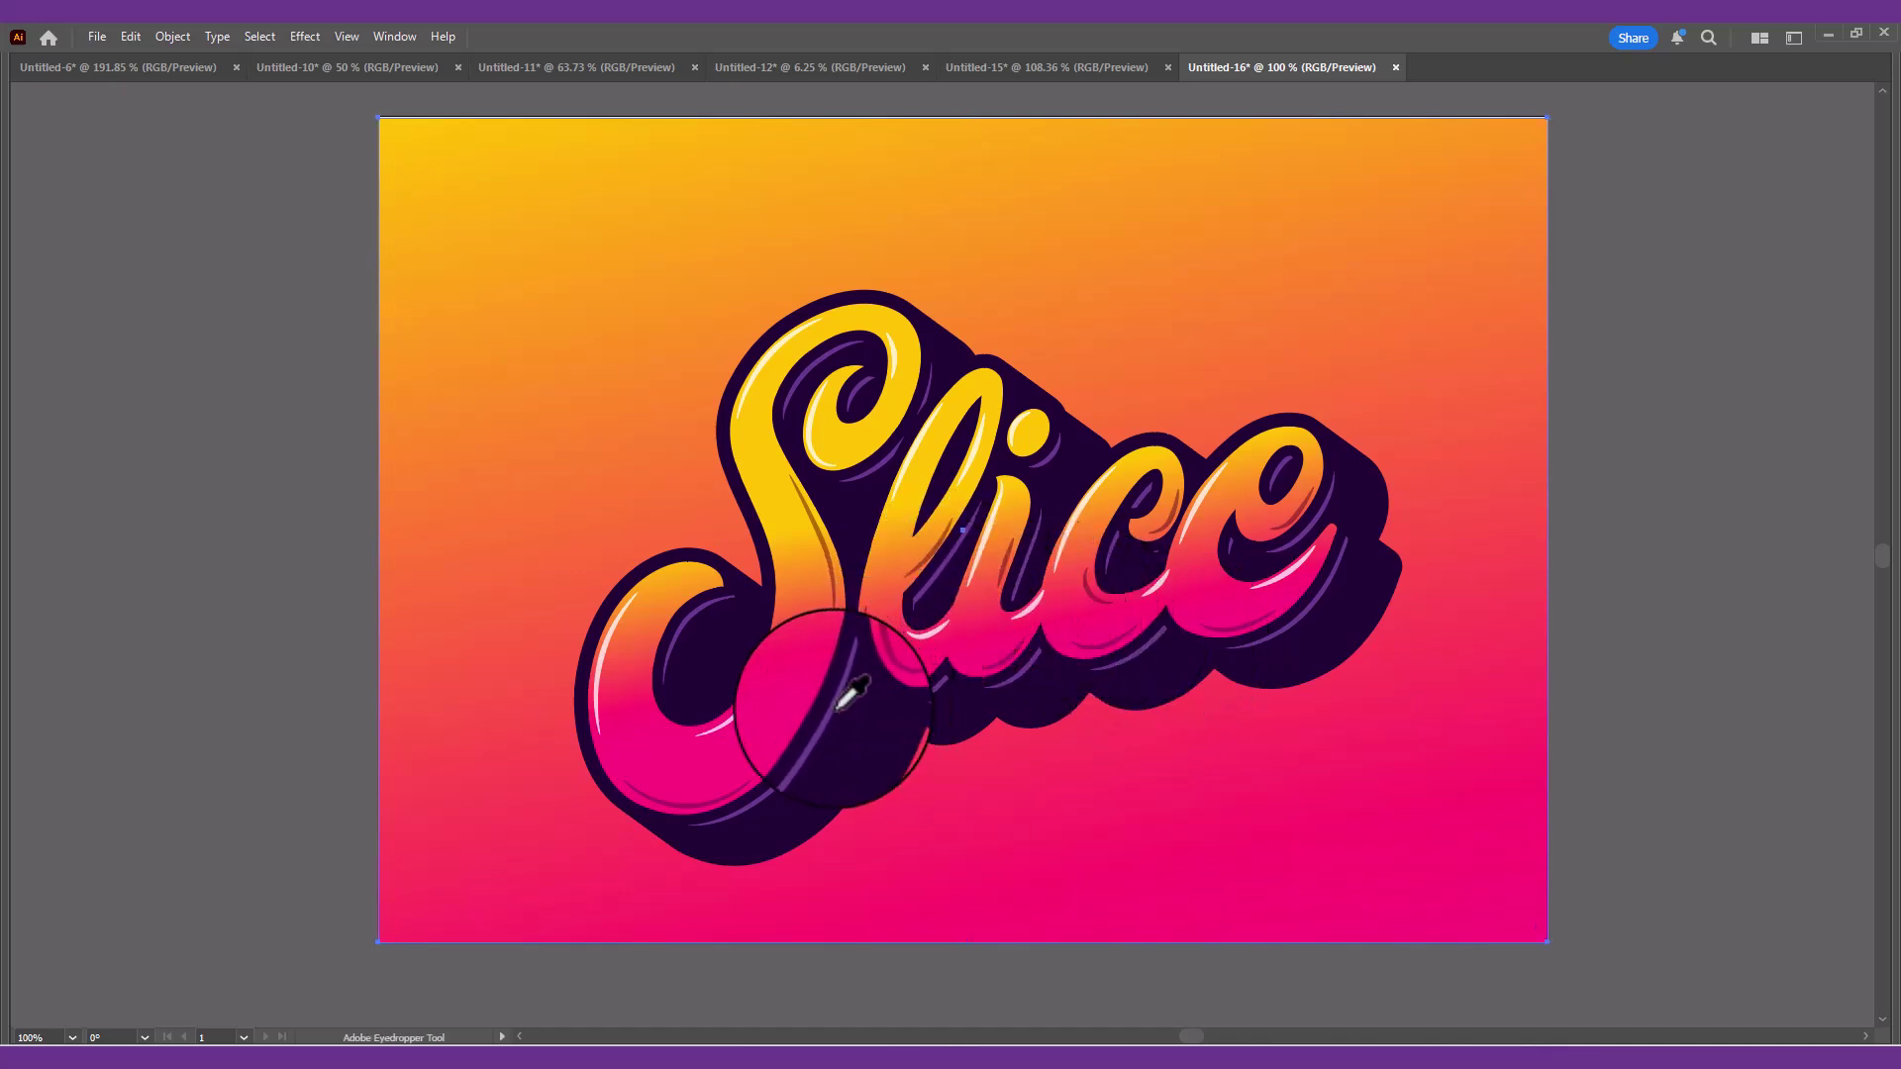
pyautogui.click(871, 675)
pyautogui.press('v')
pyautogui.click(1664, 473)
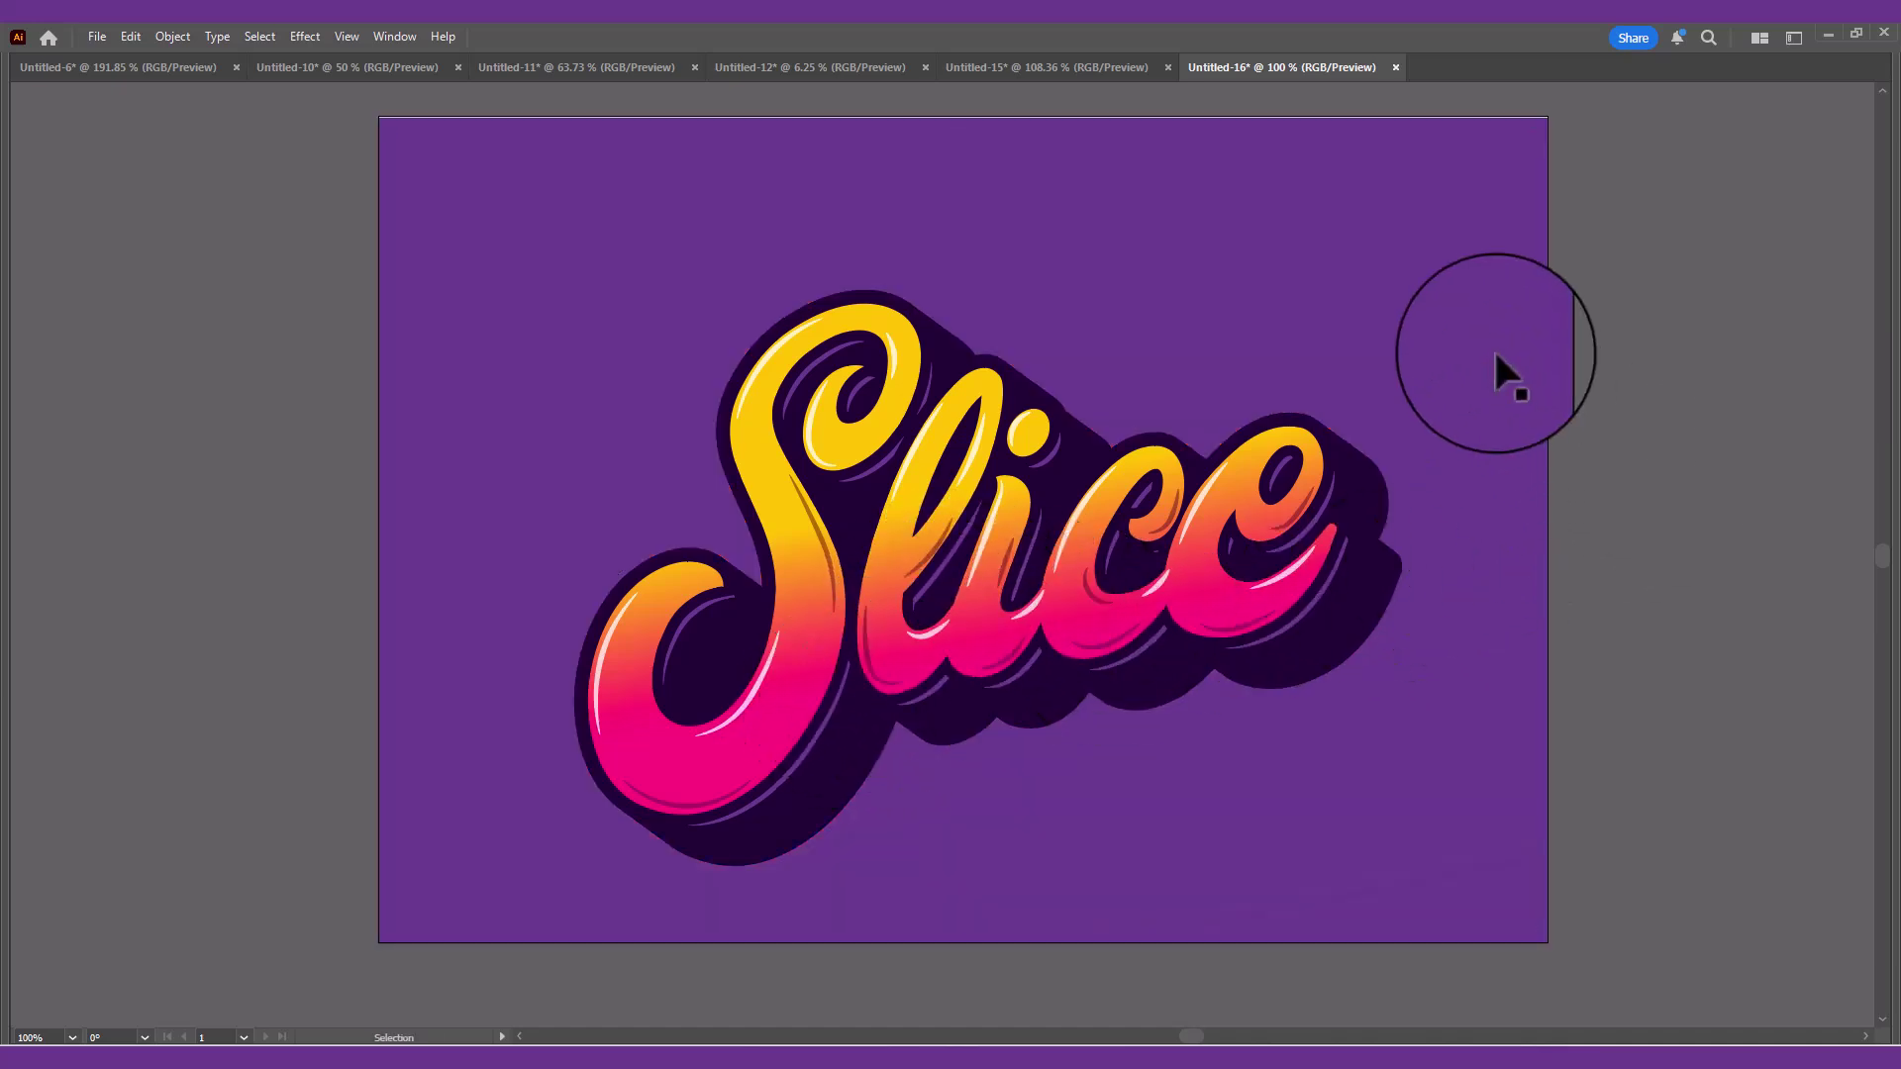
# - Lock the purple background rectangle
pyautogui.click(1495, 357)
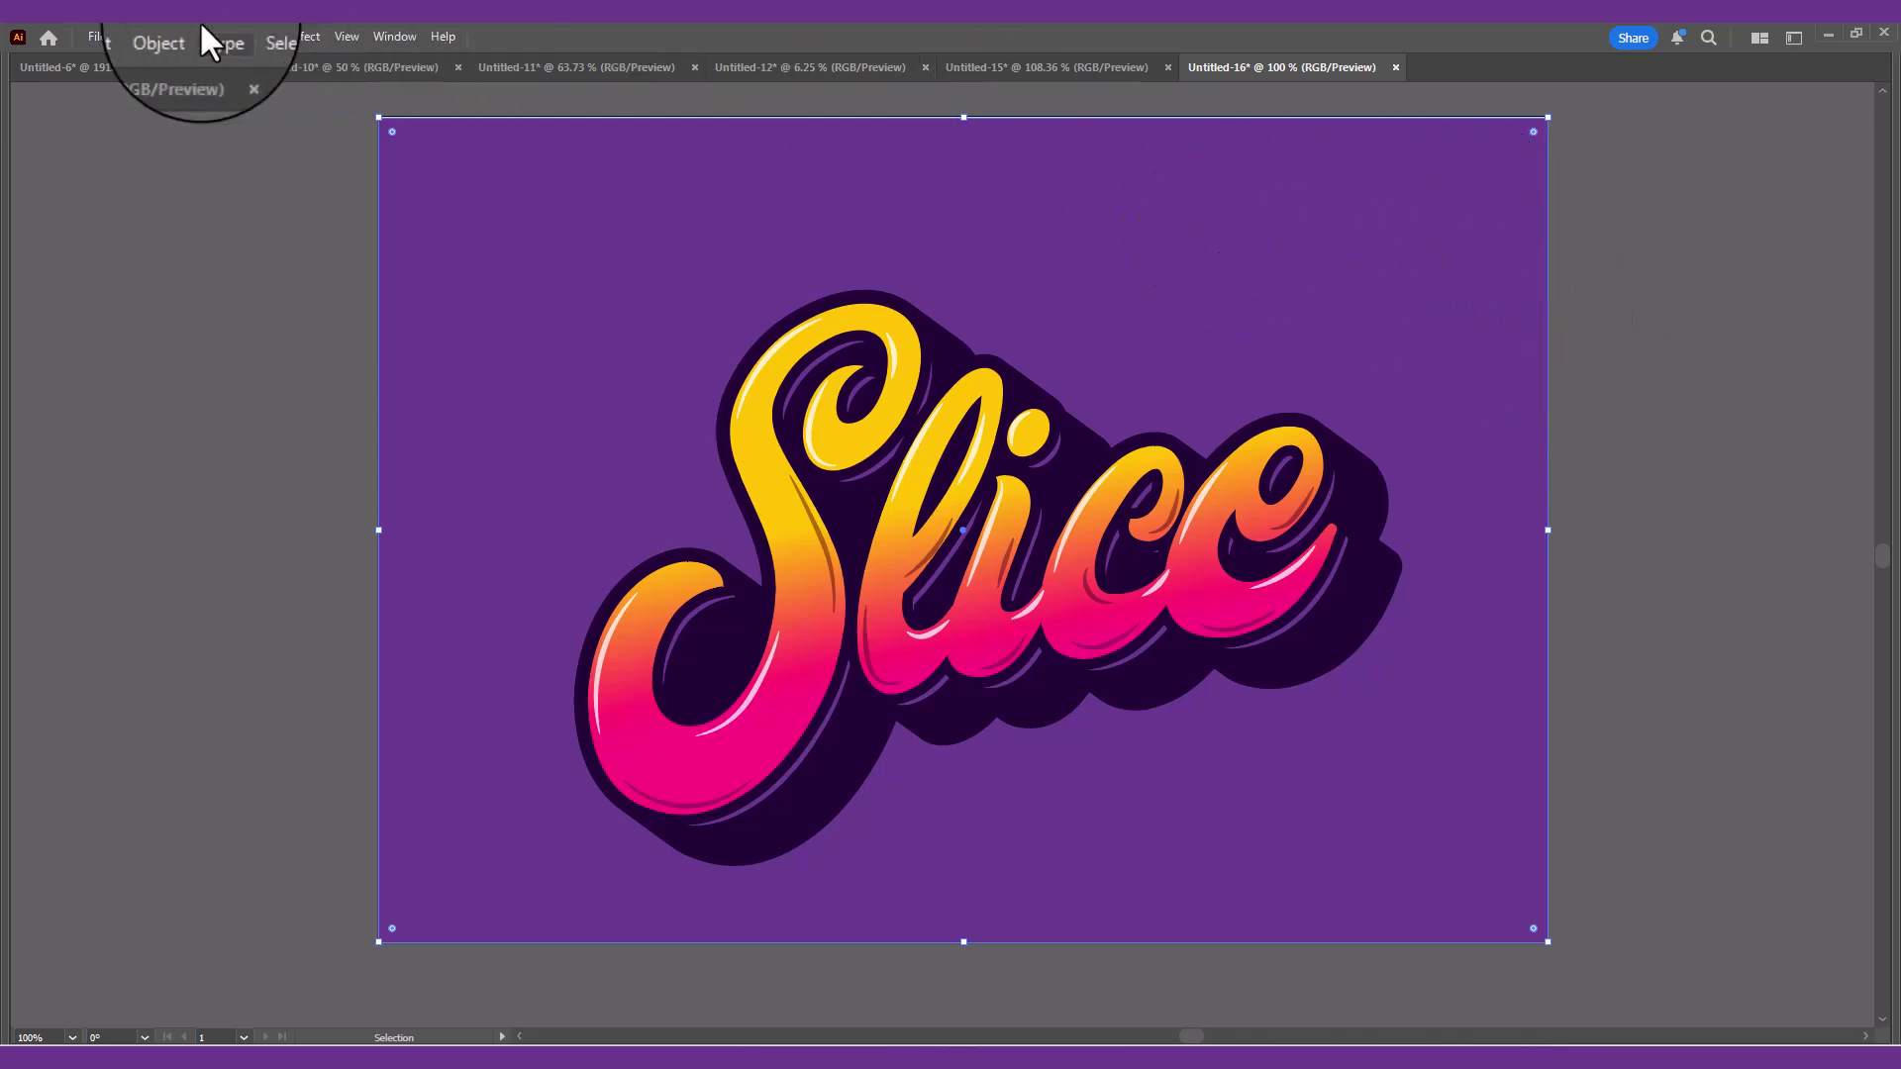
pyautogui.click(172, 37)
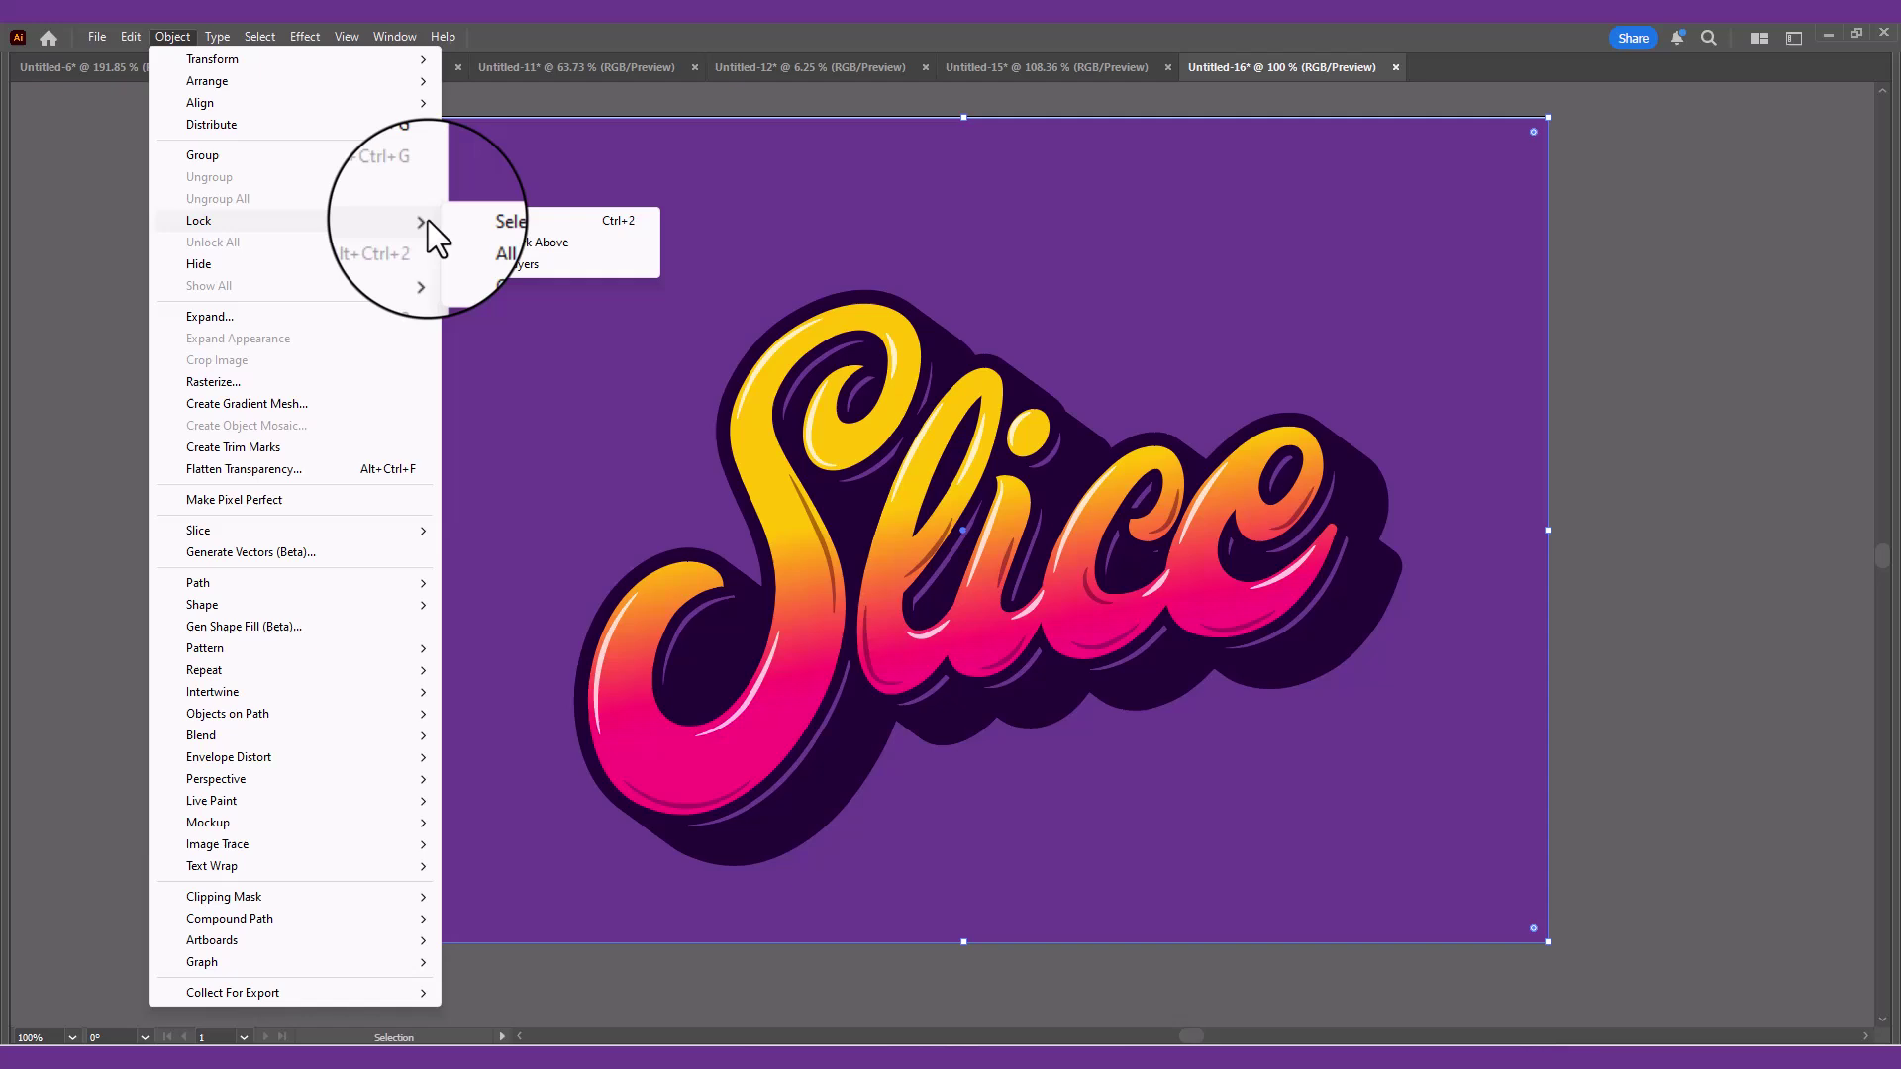
pyautogui.click(500, 220)
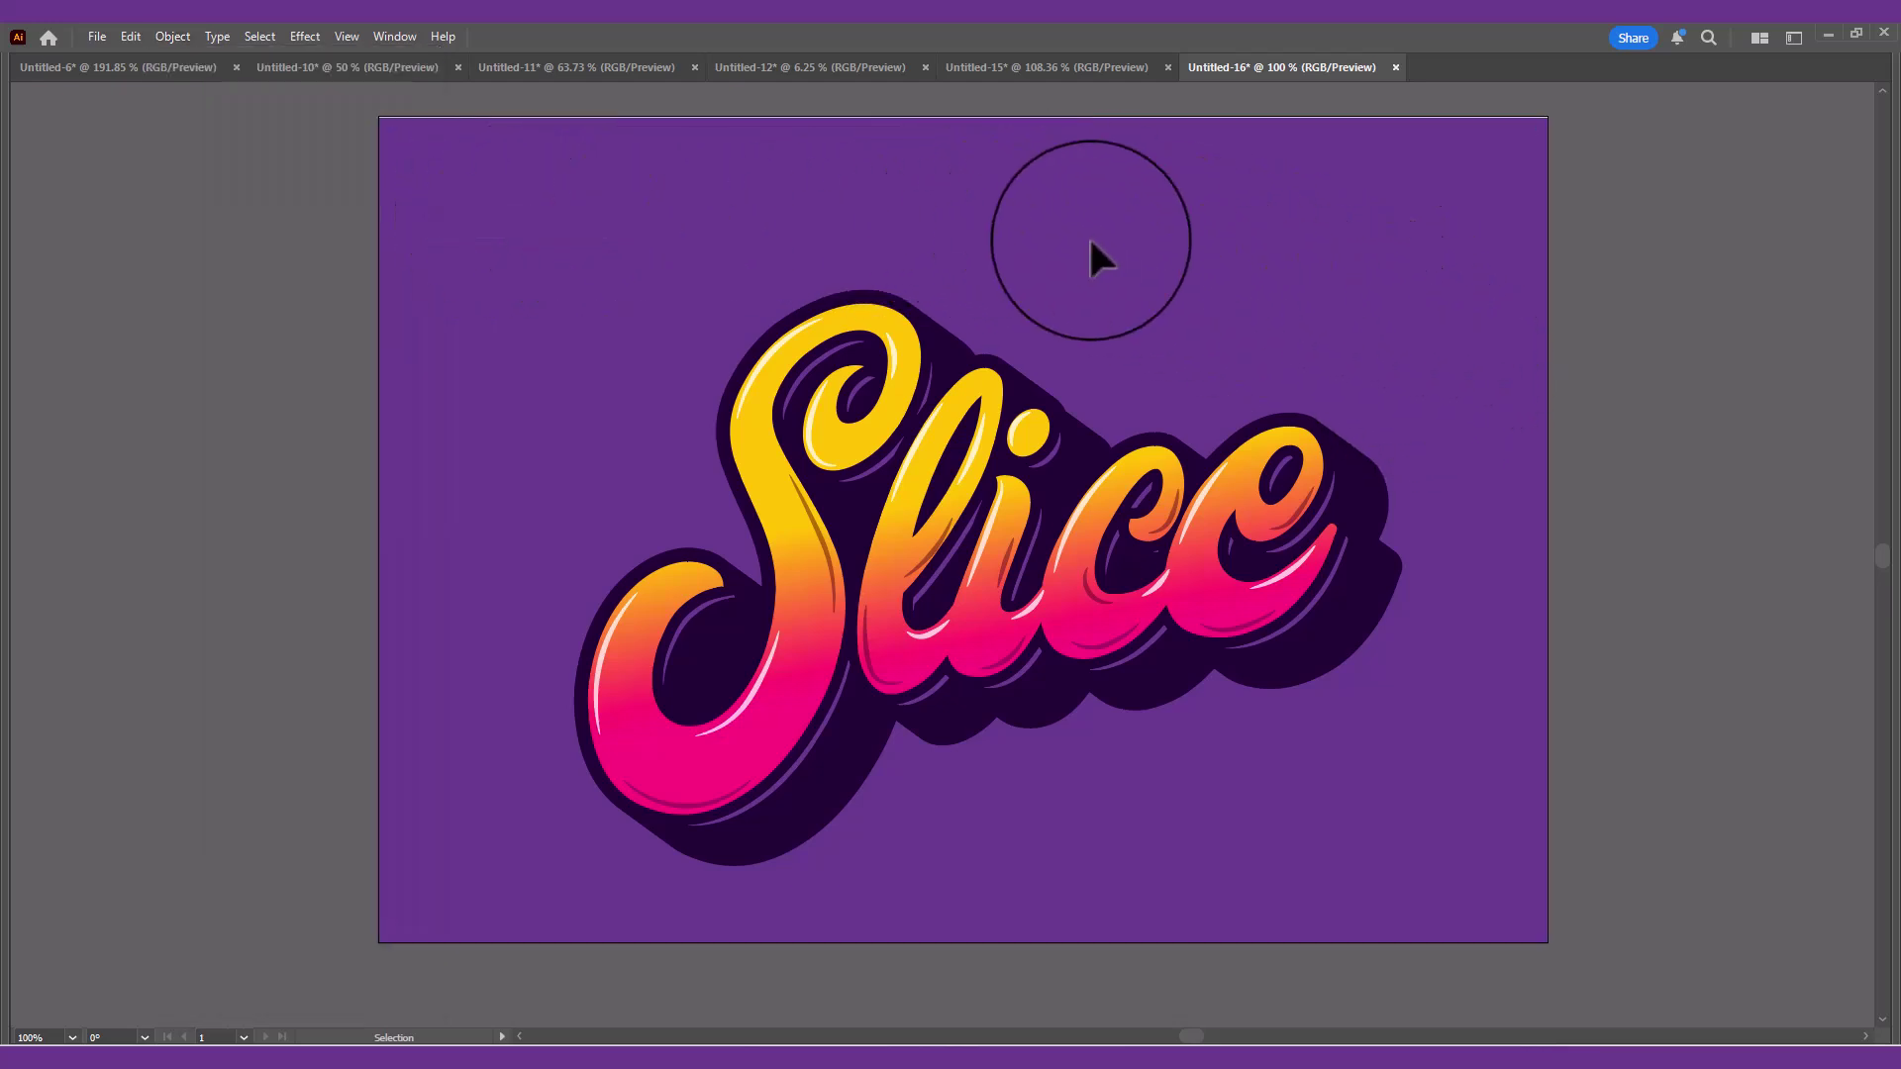
# - Draw a dark purple circle about 7.8 px wide and a smaller one above it in the shadow notch between the S and the l
pyautogui.scroll(2, 1216, 390)
pyautogui.moveTo(1064, 453); pyautogui.dragTo(1171, 277)
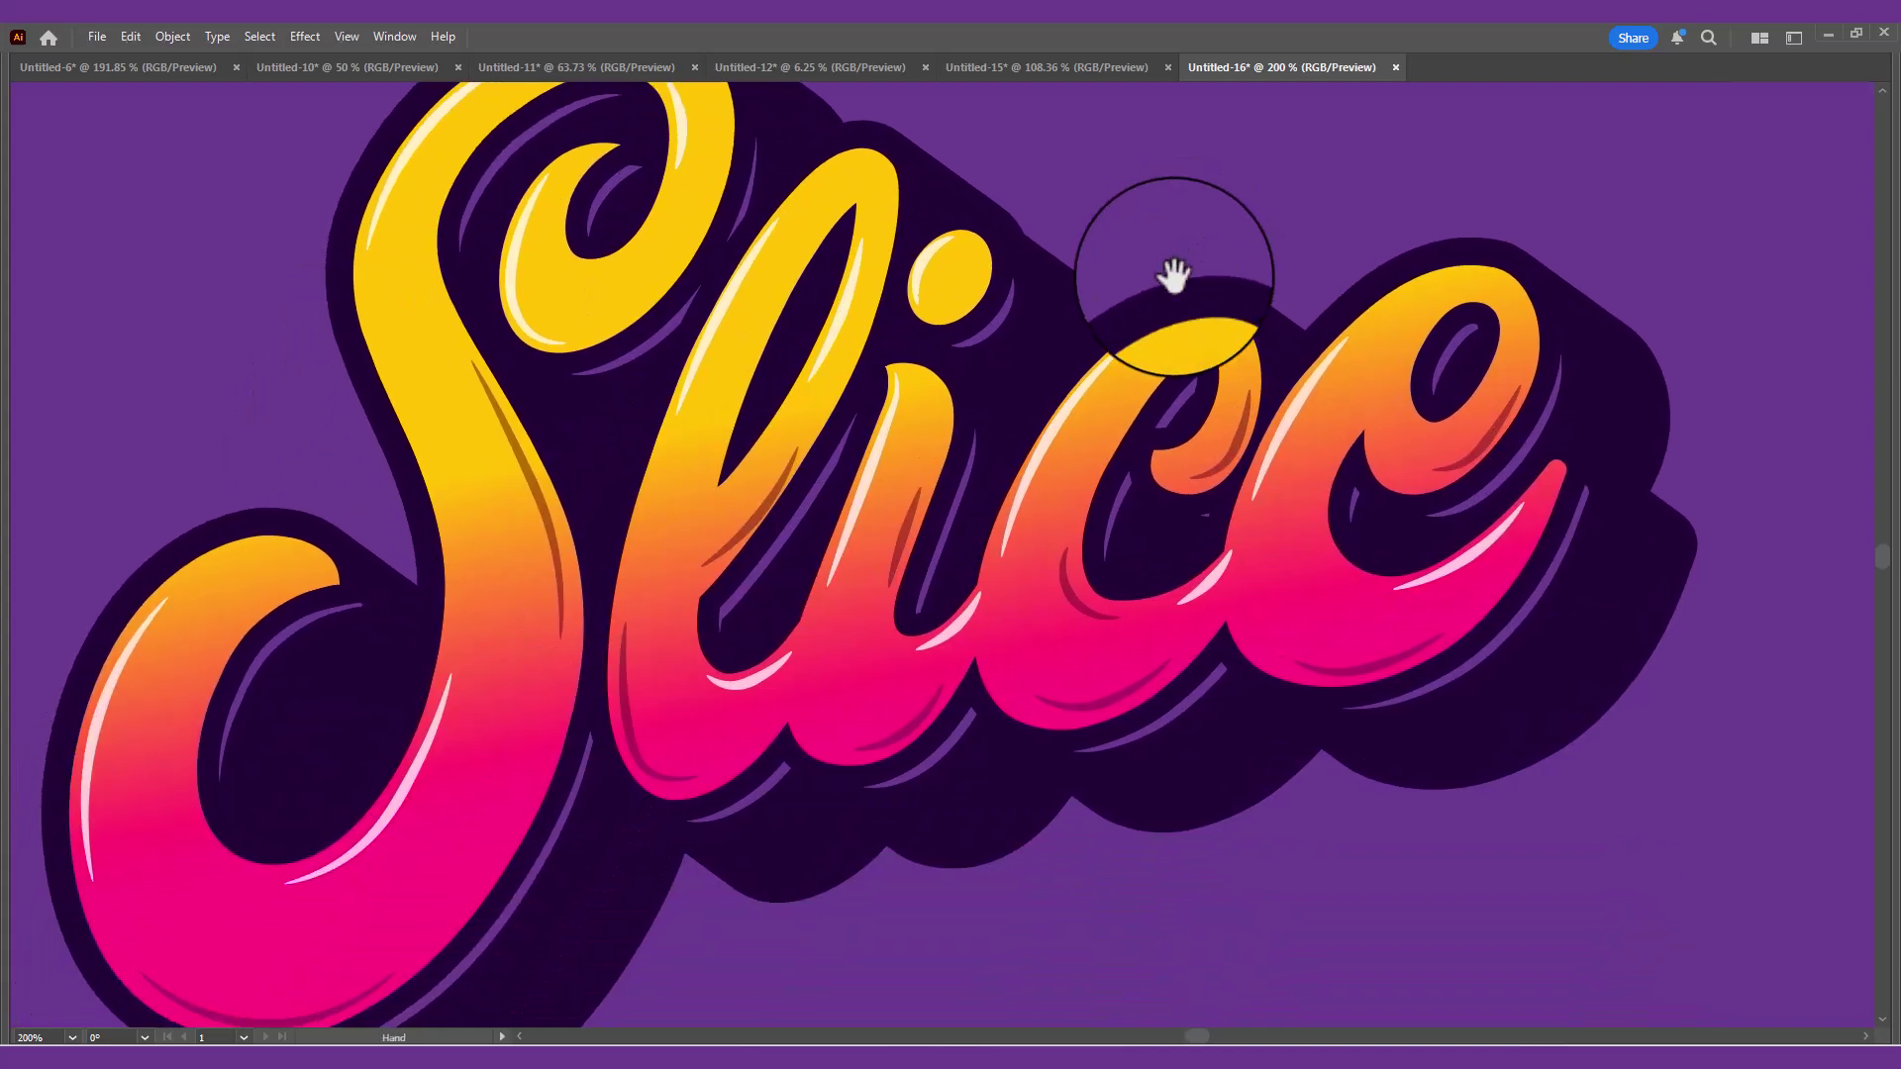
pyautogui.moveTo(1134, 495); pyautogui.dragTo(1289, 381)
pyautogui.scroll(4, 899, 607)
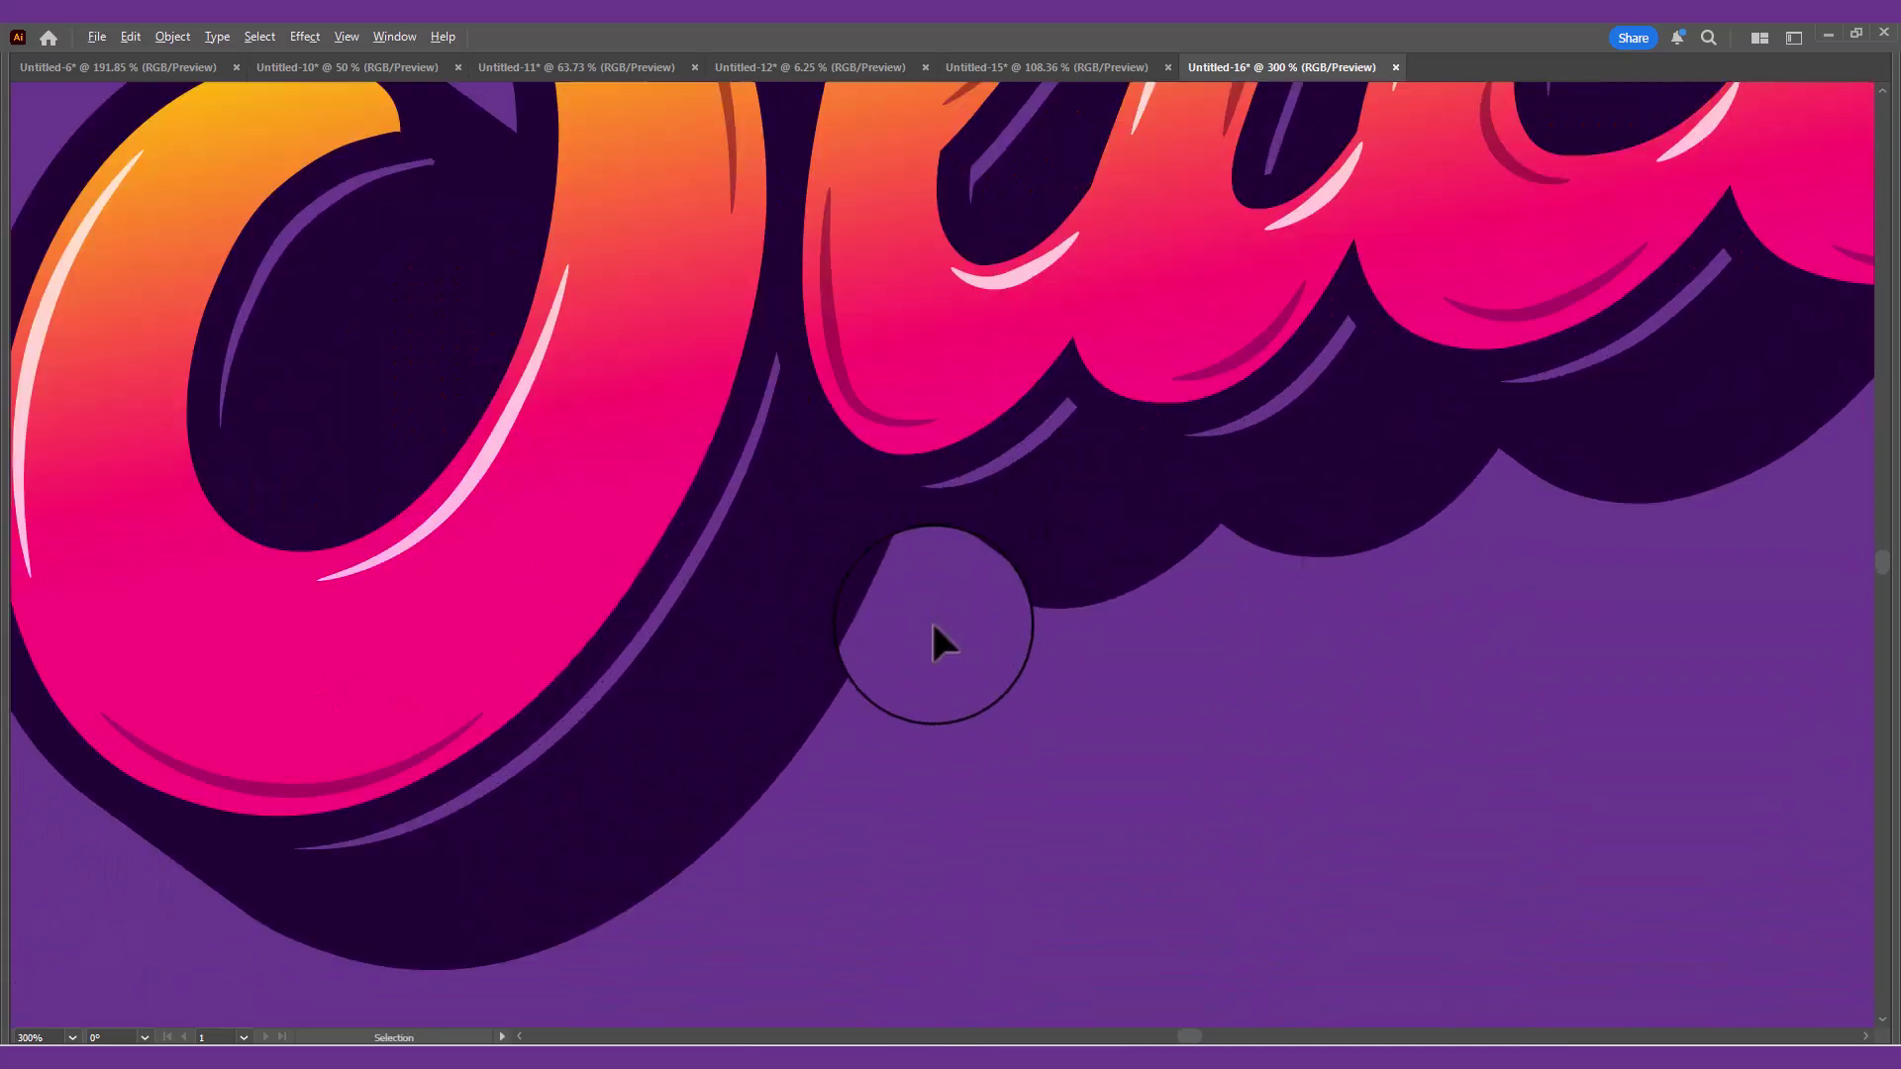
pyautogui.press('Tab')
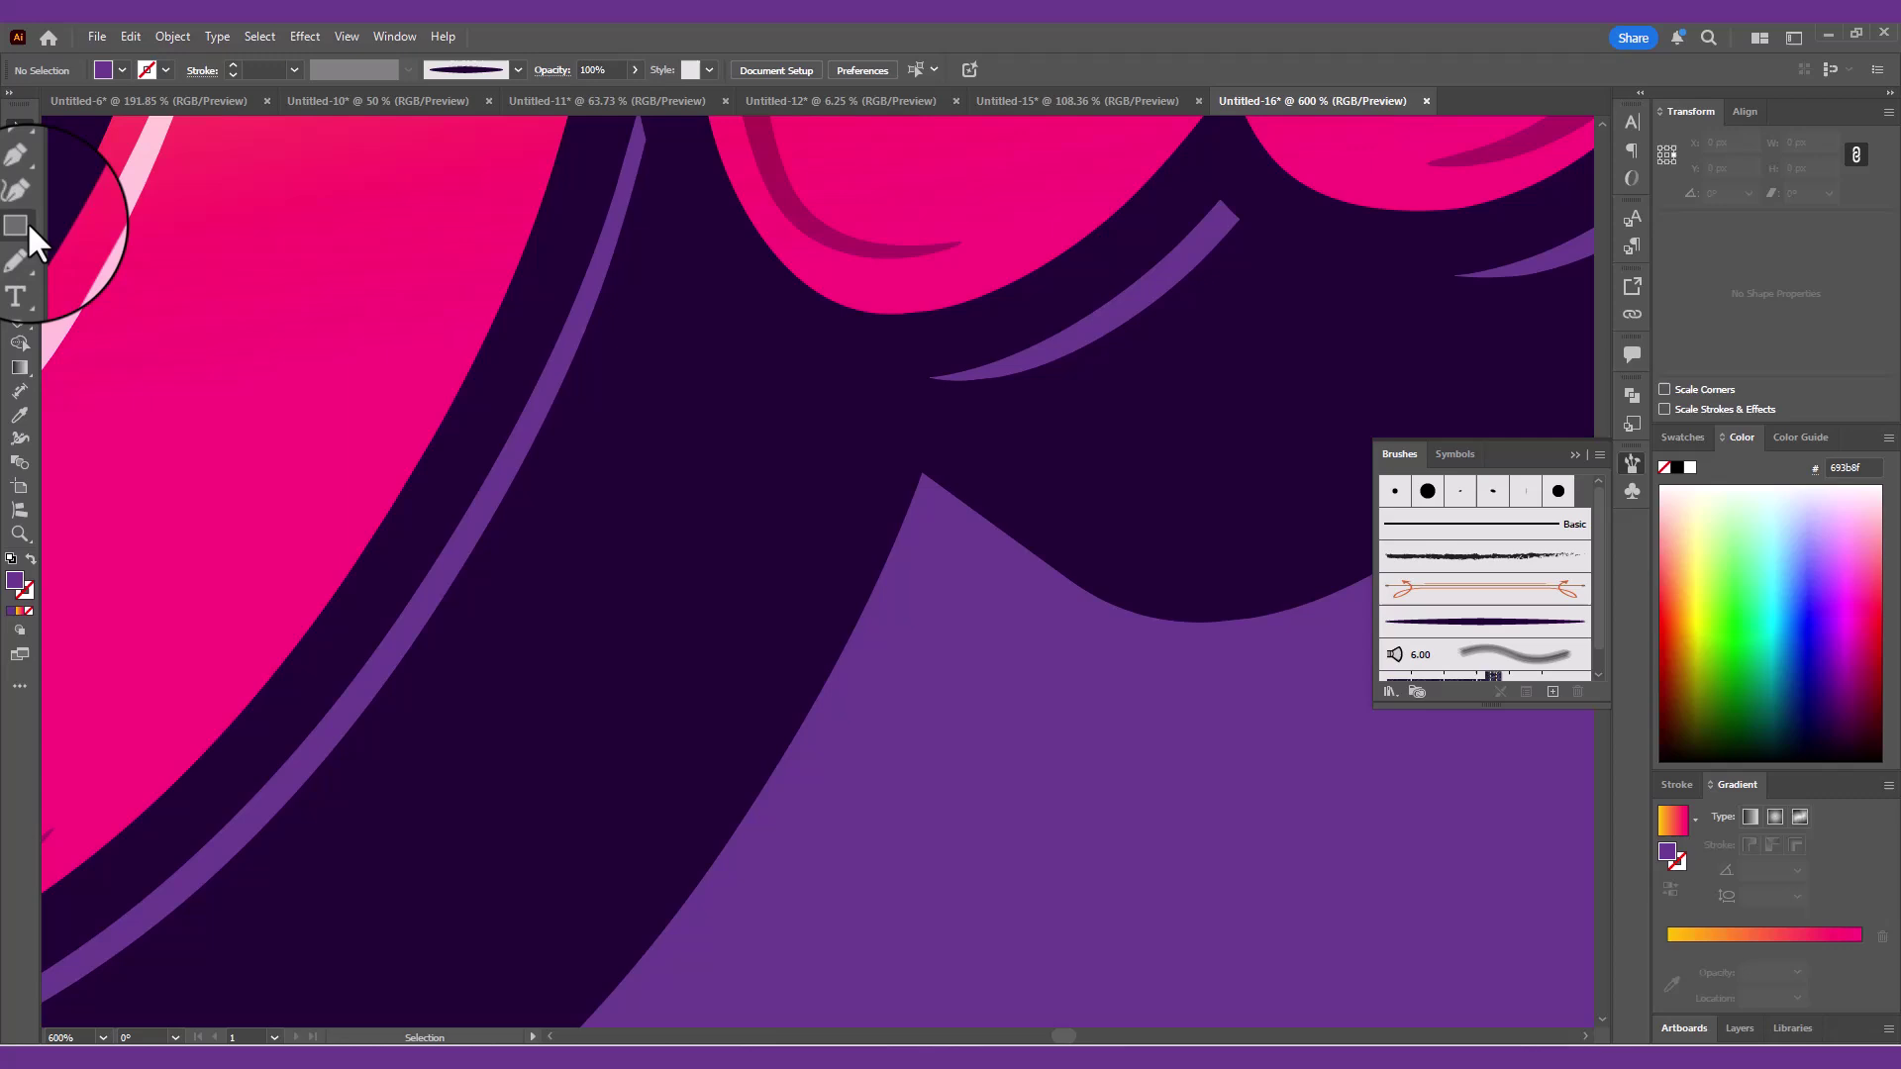
pyautogui.click(19, 228)
pyautogui.click(93, 249)
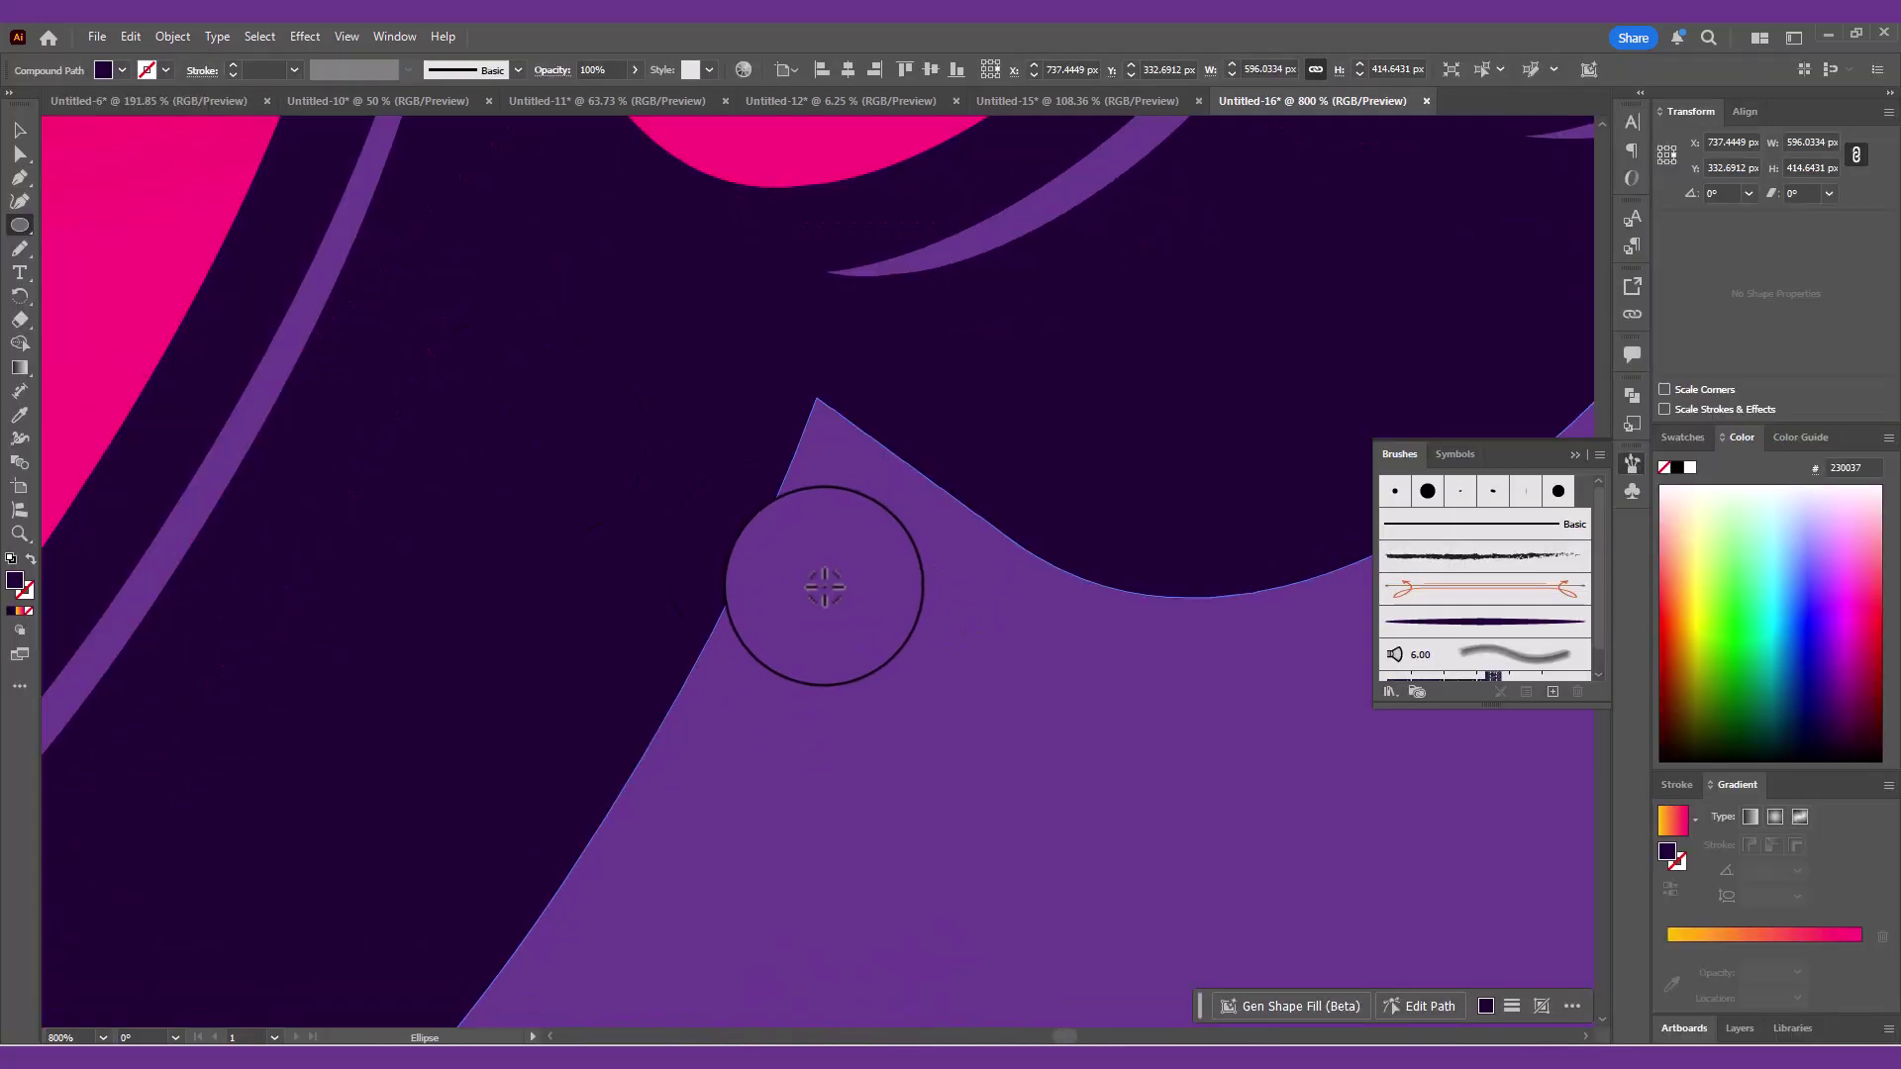
pyautogui.moveTo(853, 606); pyautogui.dragTo(860, 612)
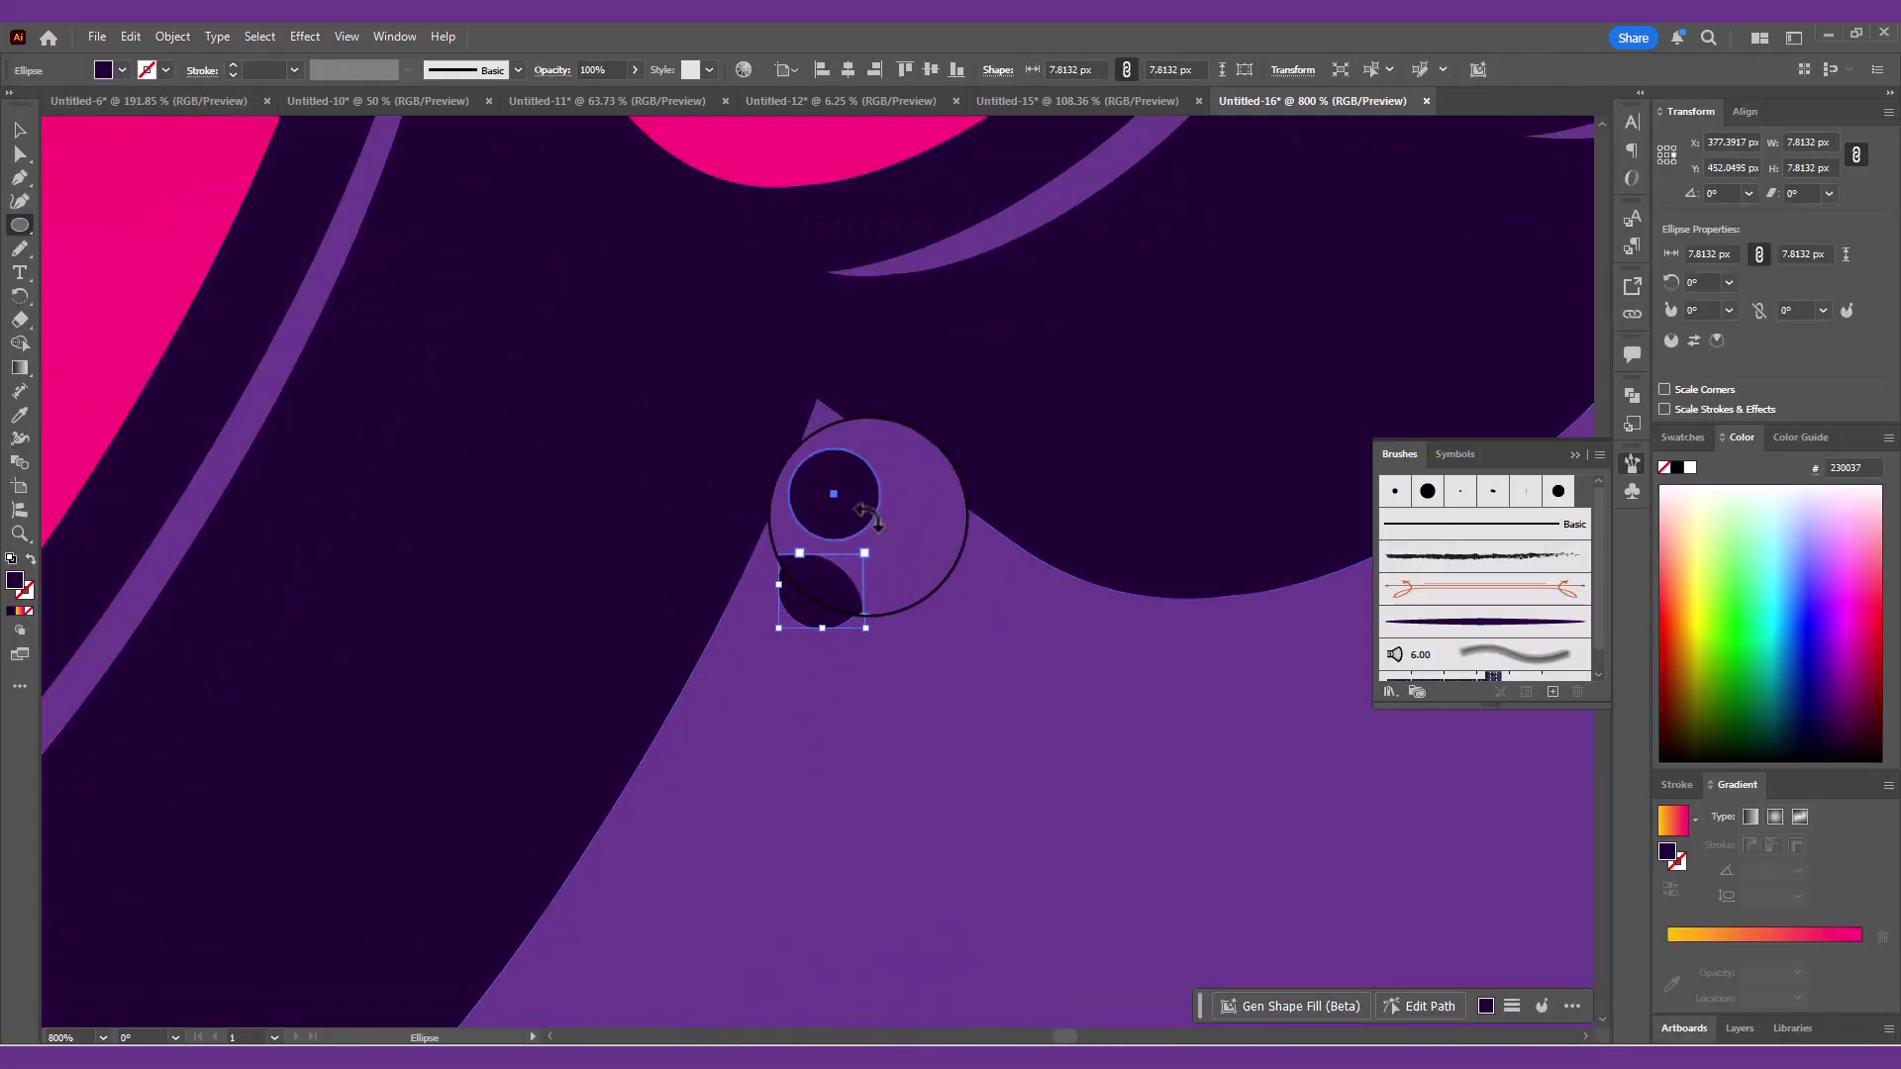
pyautogui.press('v')
pyautogui.click(897, 553)
pyautogui.scroll(-6, 898, 555)
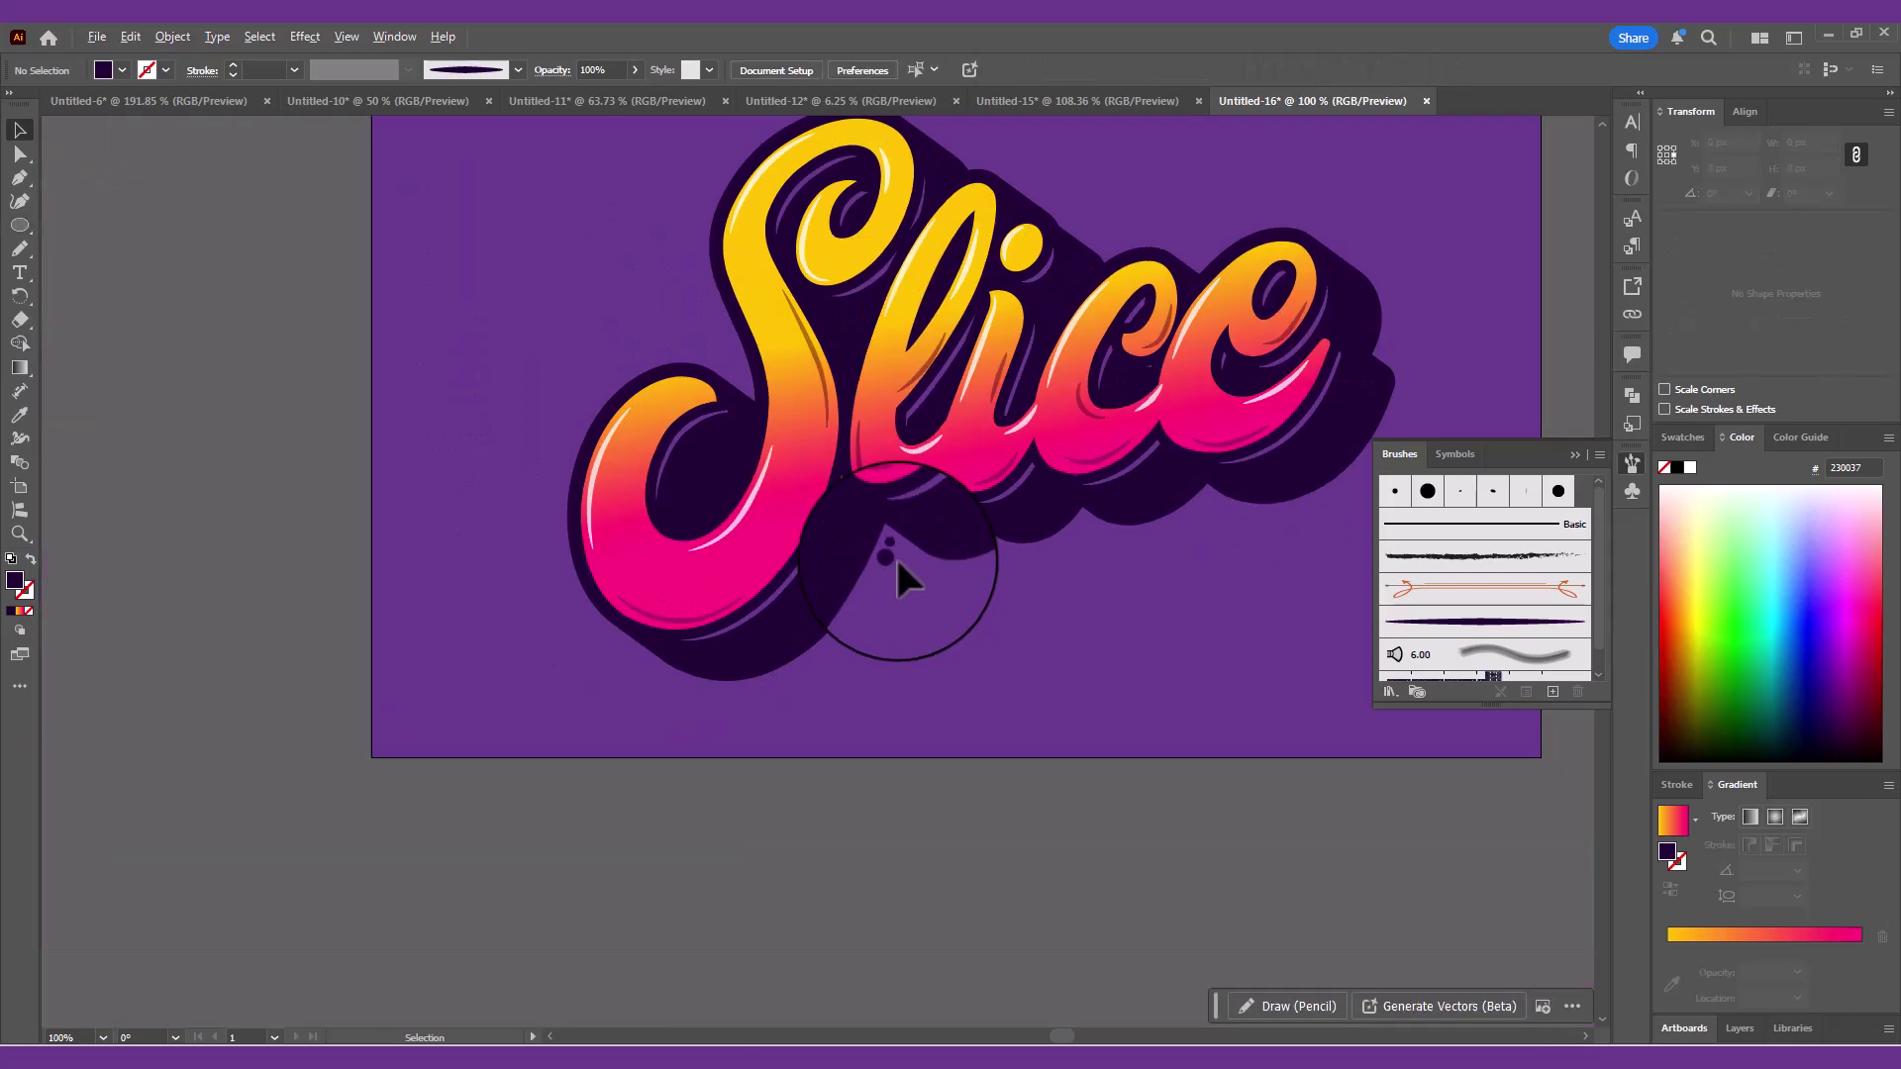
# - Duplicate both small circles into the notch between the S's lower curl and its stem
pyautogui.moveTo(980, 571); pyautogui.dragTo(994, 638)
pyautogui.scroll(2, 965, 693)
pyautogui.moveTo(1046, 676); pyautogui.dragTo(1195, 778)
pyautogui.keyDown('shift'); pyautogui.click(1122, 757); pyautogui.keyUp('shift')
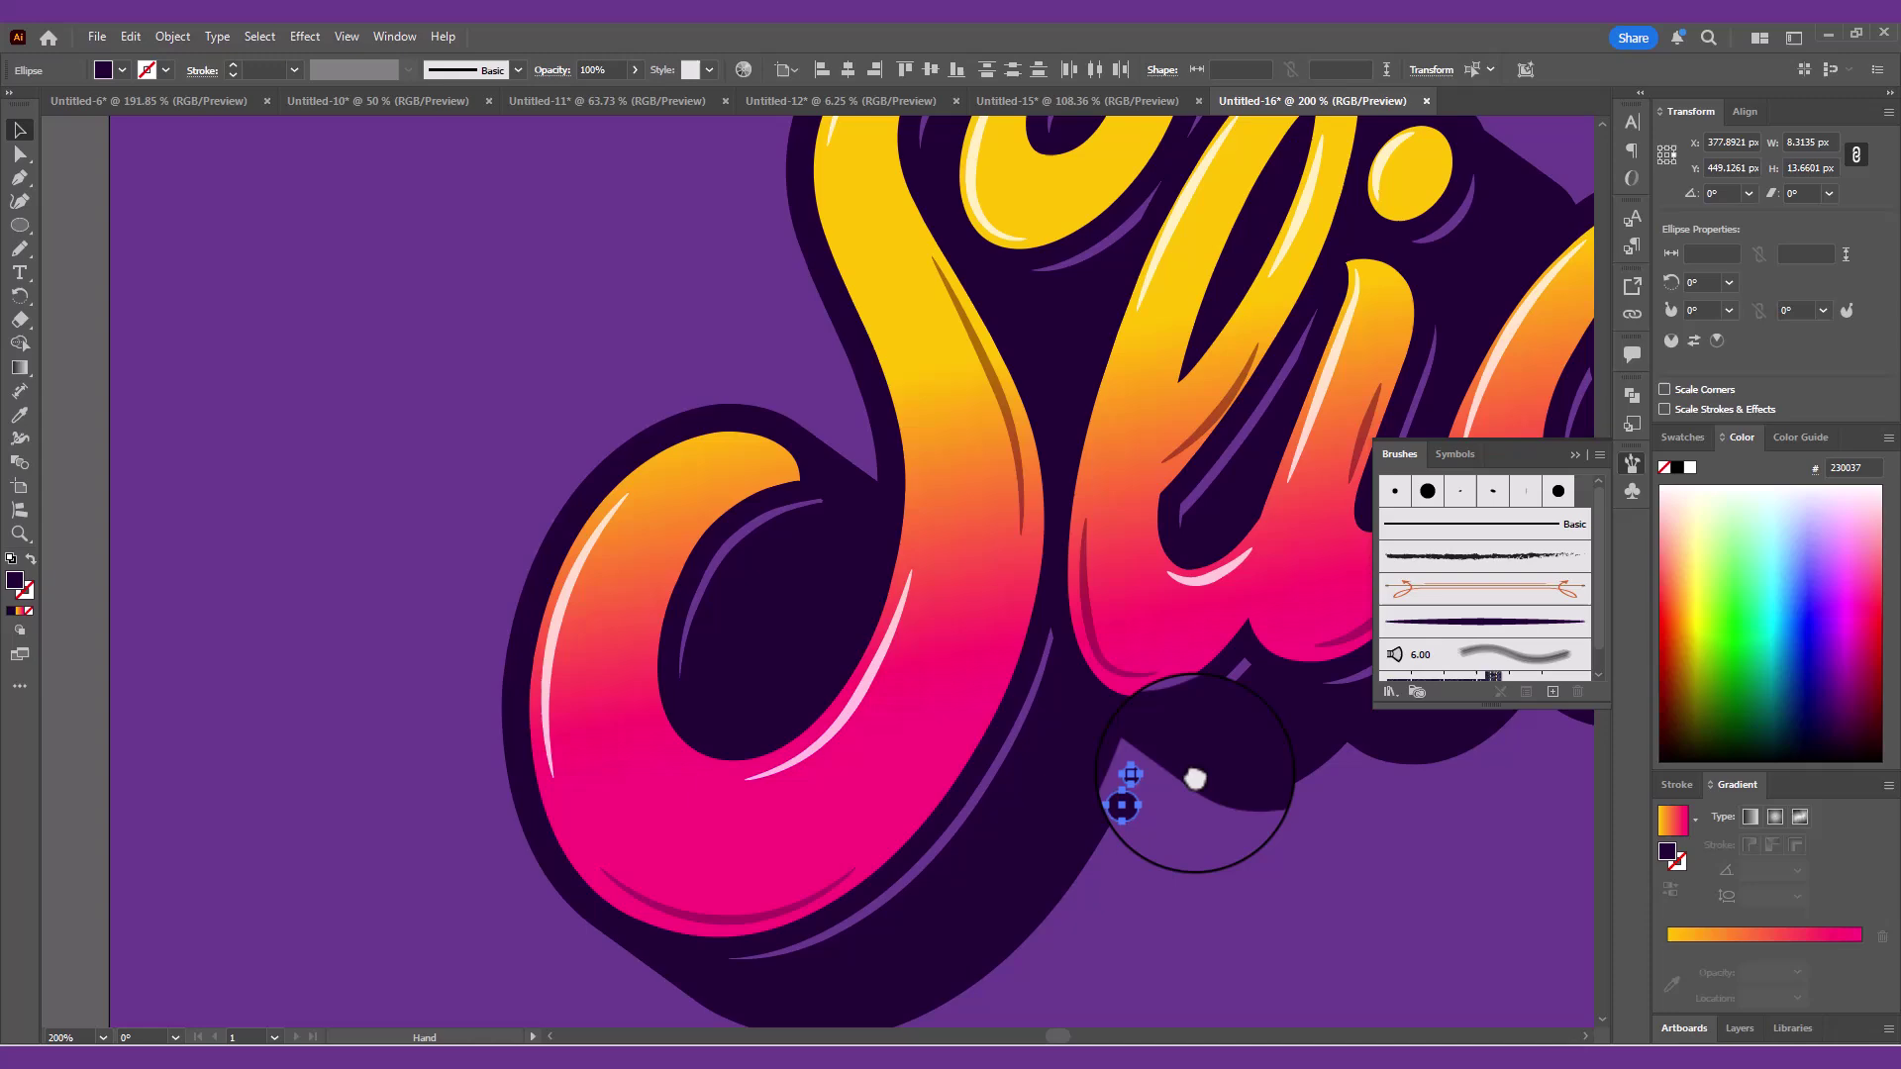
pyautogui.click(806, 351)
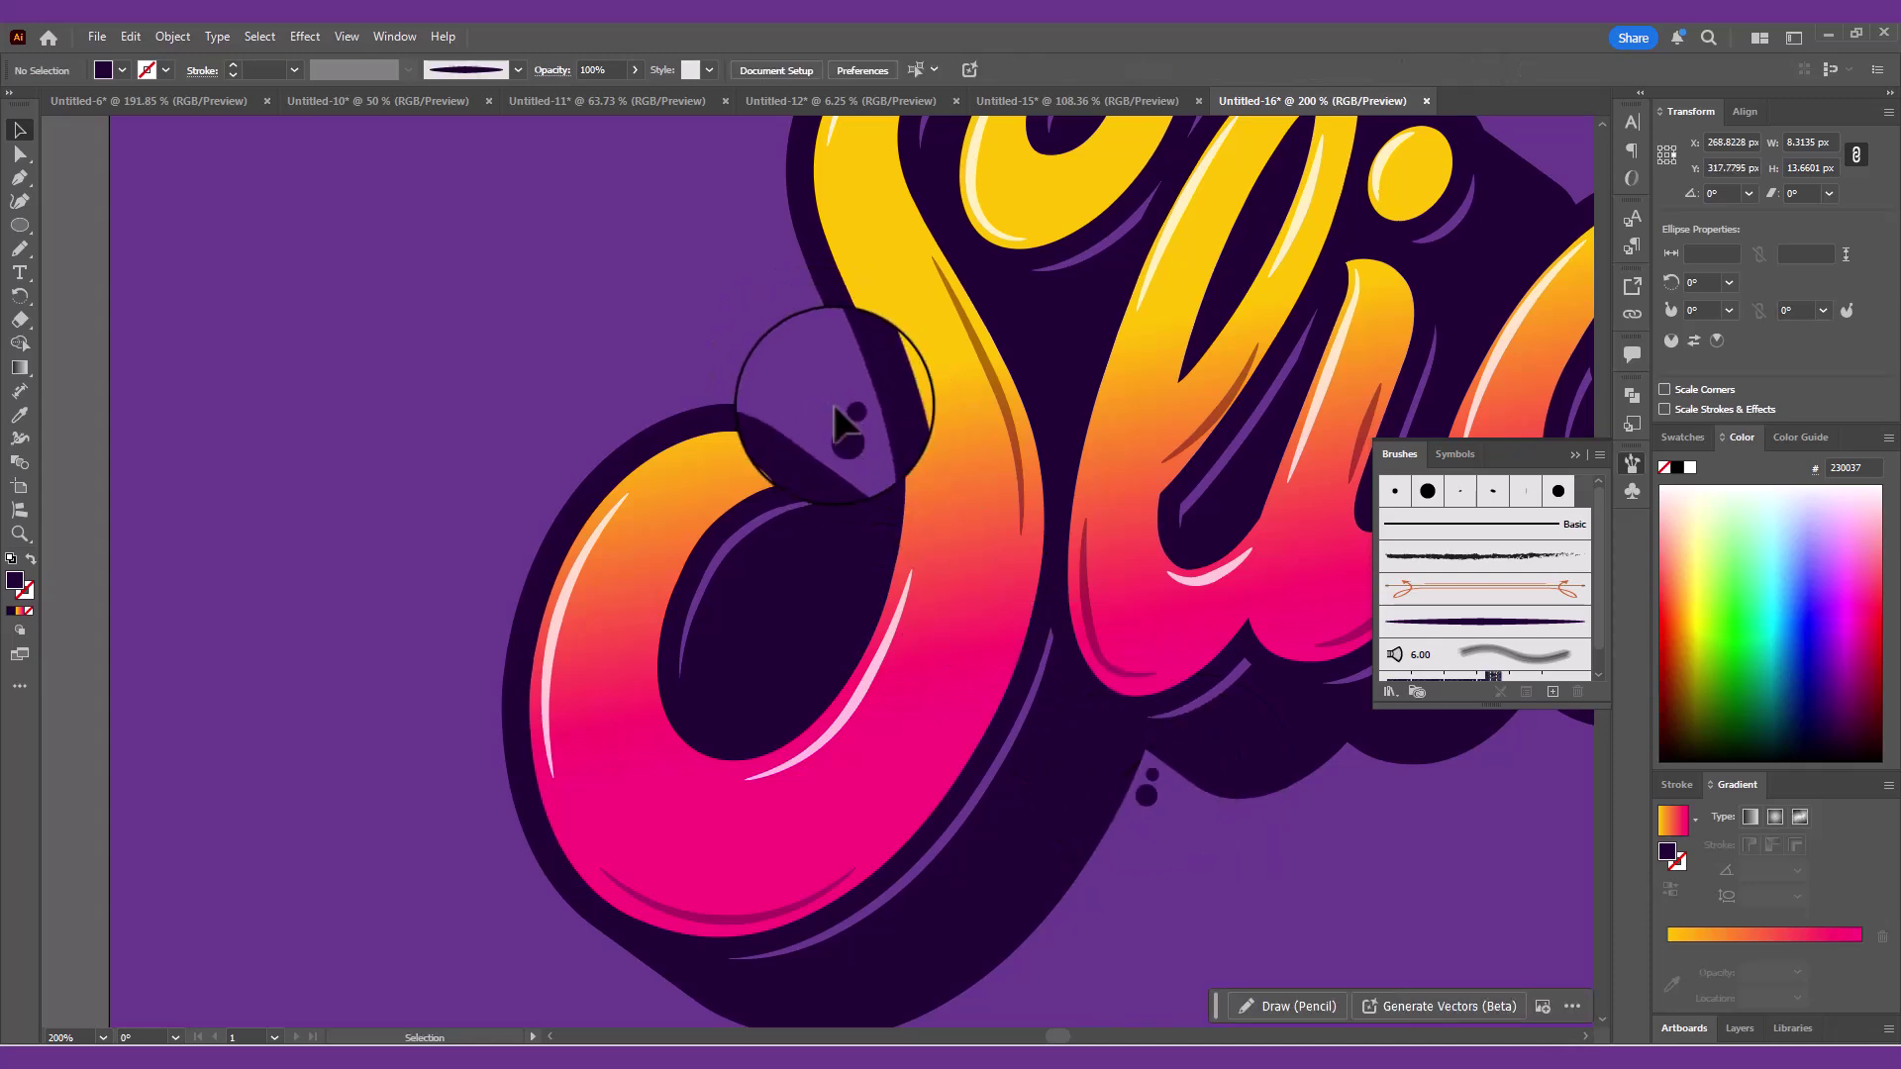
# - Duplicate the smaller circle in the S's upper notch slightly to its left to form a three-dot cluster
pyautogui.moveTo(848, 408); pyautogui.dragTo(824, 405)
pyautogui.click(810, 353)
pyautogui.moveTo(1161, 394); pyautogui.dragTo(1418, 620)
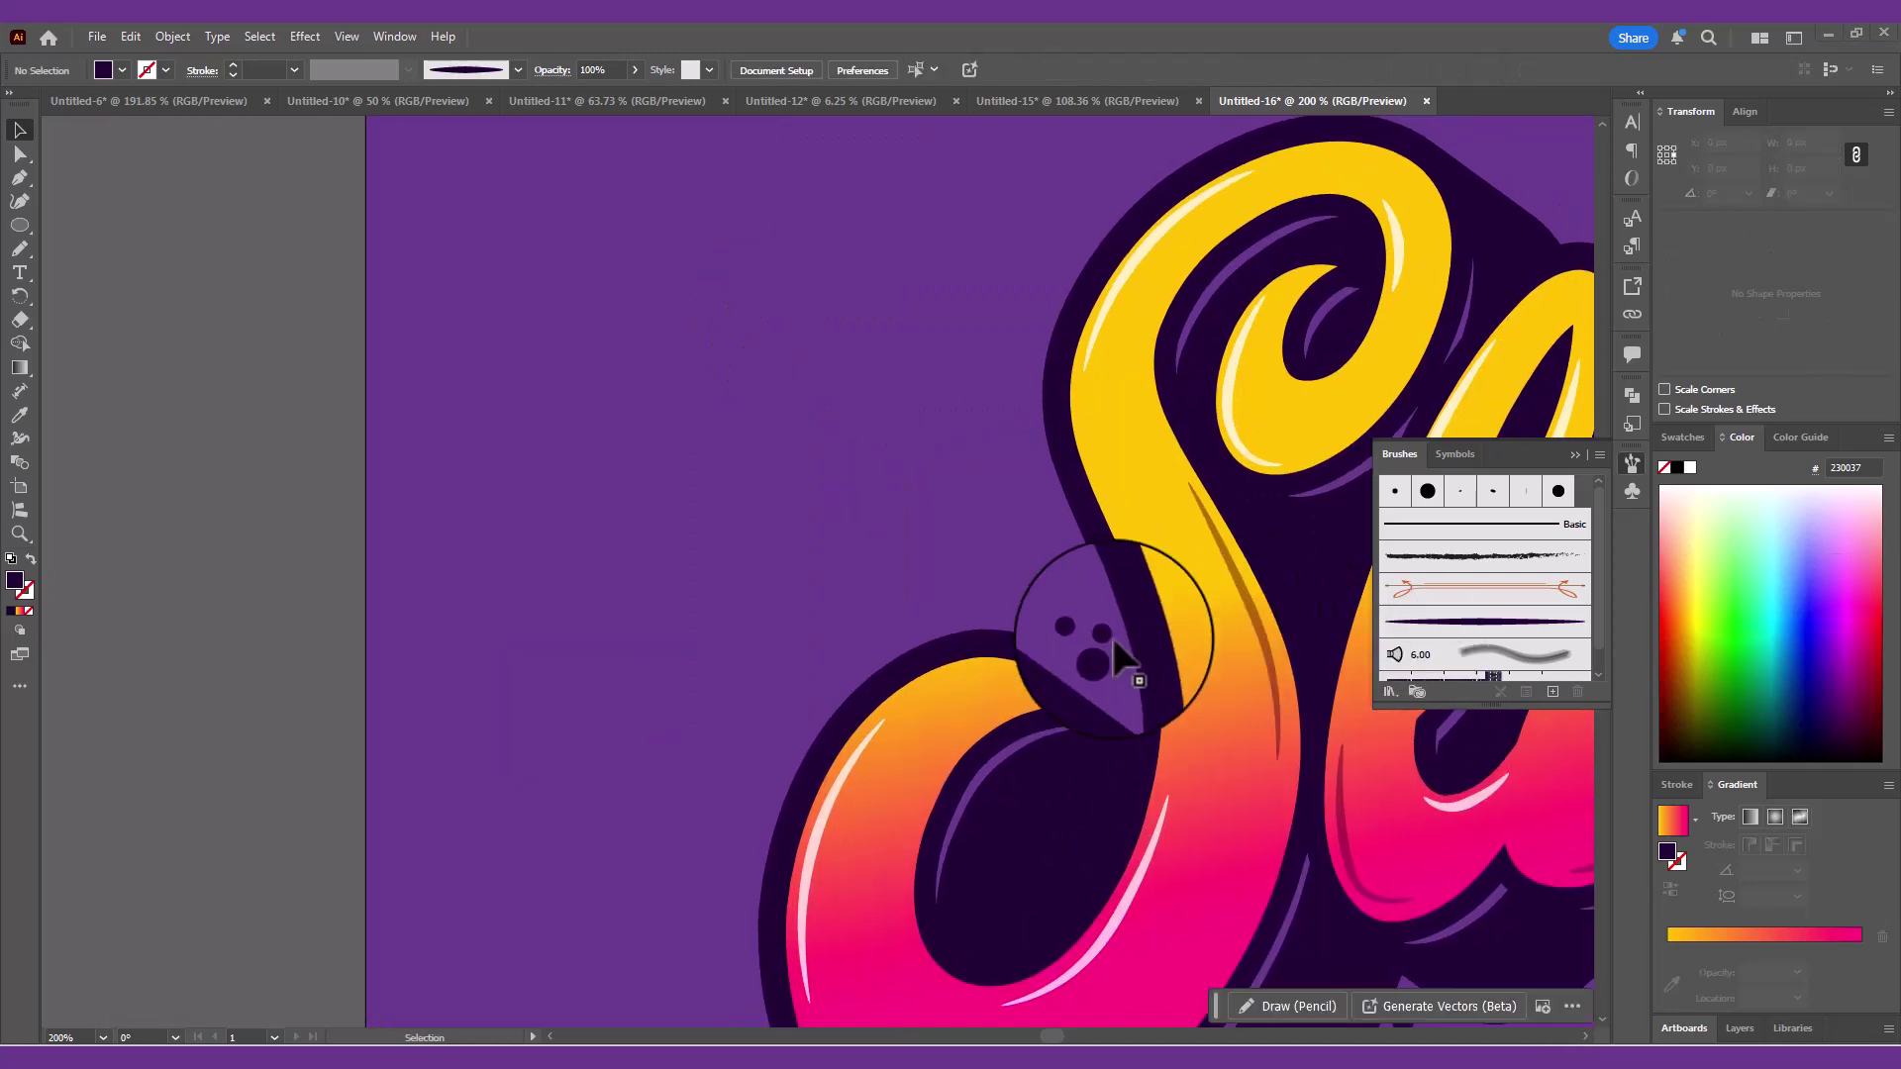
# - Duplicate the dark dots into a pair beside the top of the S and a cluster in the upper shadow notch between the i and c
pyautogui.press('Tab')
pyautogui.hotkey('ctrl', '-')
pyautogui.moveTo(1040, 720); pyautogui.dragTo(1107, 356)
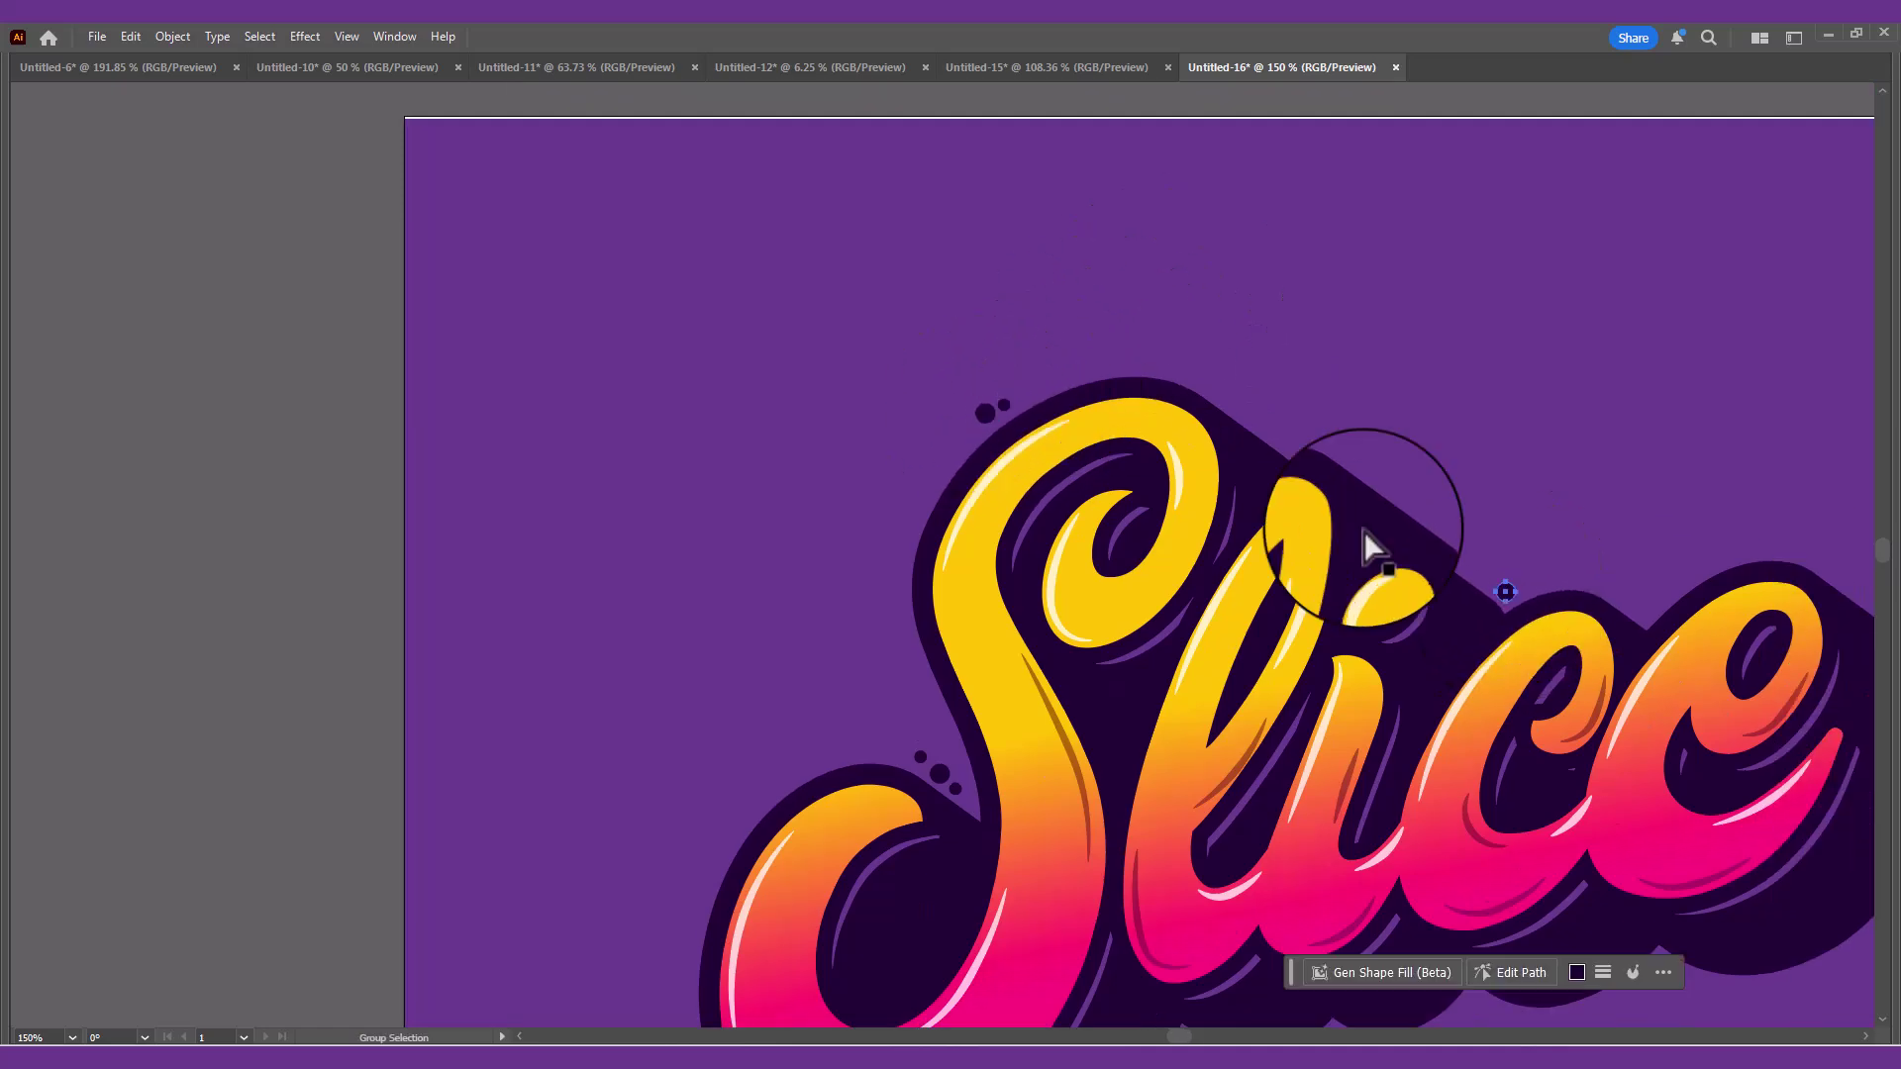
pyautogui.scroll(5, 1505, 580)
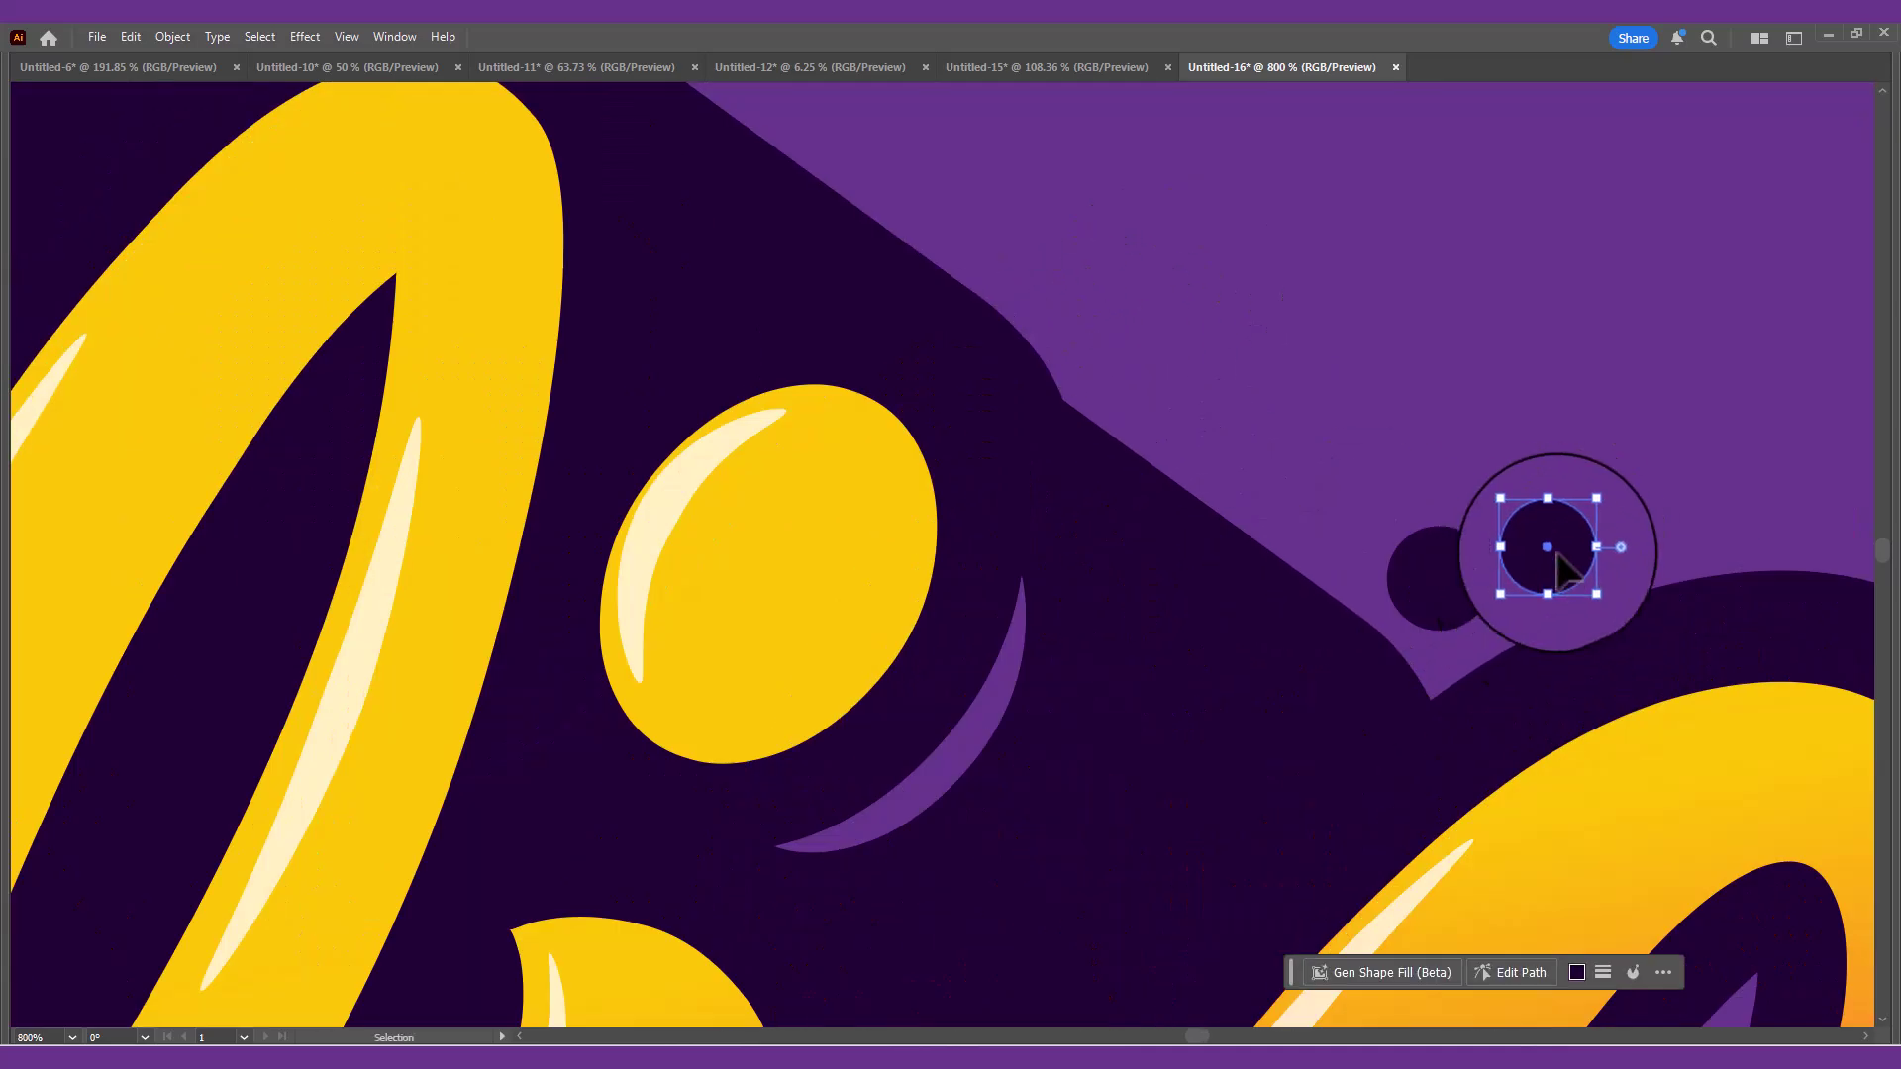
# - Duplicate the dots along the lower shadow edge, placing a three-dot cluster in the notch beneath the l and i
pyautogui.scroll(-5, 1557, 554)
pyautogui.scroll(3, 1109, 830)
pyautogui.moveTo(863, 598); pyautogui.dragTo(1216, 620)
pyautogui.moveTo(1216, 620); pyautogui.dragTo(1317, 609)
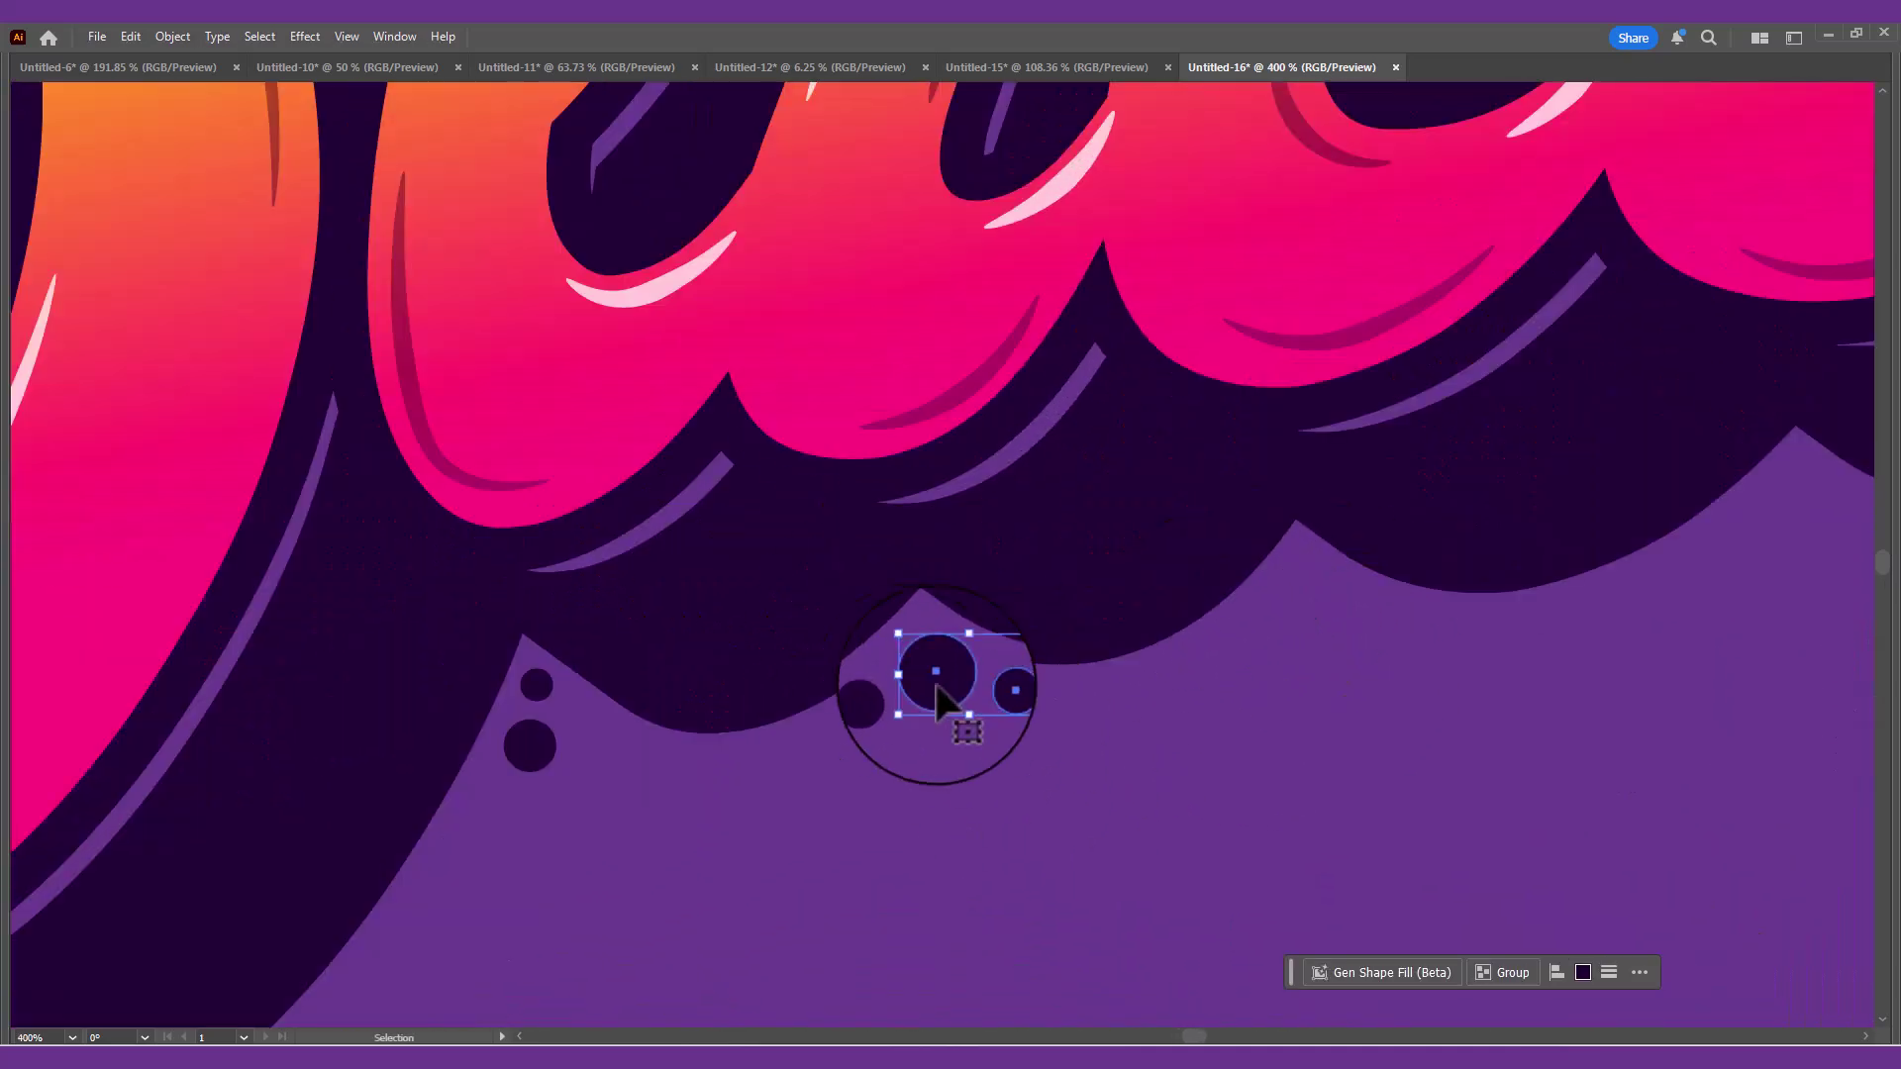
# - Duplicate the dots into a three-dot cluster in the lower shadow notch between the i and c
pyautogui.moveTo(935, 686); pyautogui.dragTo(1334, 612)
pyautogui.moveTo(1388, 615); pyautogui.dragTo(1323, 572)
pyautogui.scroll(2, 1327, 613)
pyautogui.moveTo(1447, 614); pyautogui.dragTo(1422, 577)
pyautogui.scroll(-4, 1059, 691)
pyautogui.scroll(1, 1383, 659)
# - Duplicate a large and small dark dot into the lower shadow notch between c and e and into the notch at the e's outer end
pyautogui.moveTo(993, 641); pyautogui.dragTo(1365, 586)
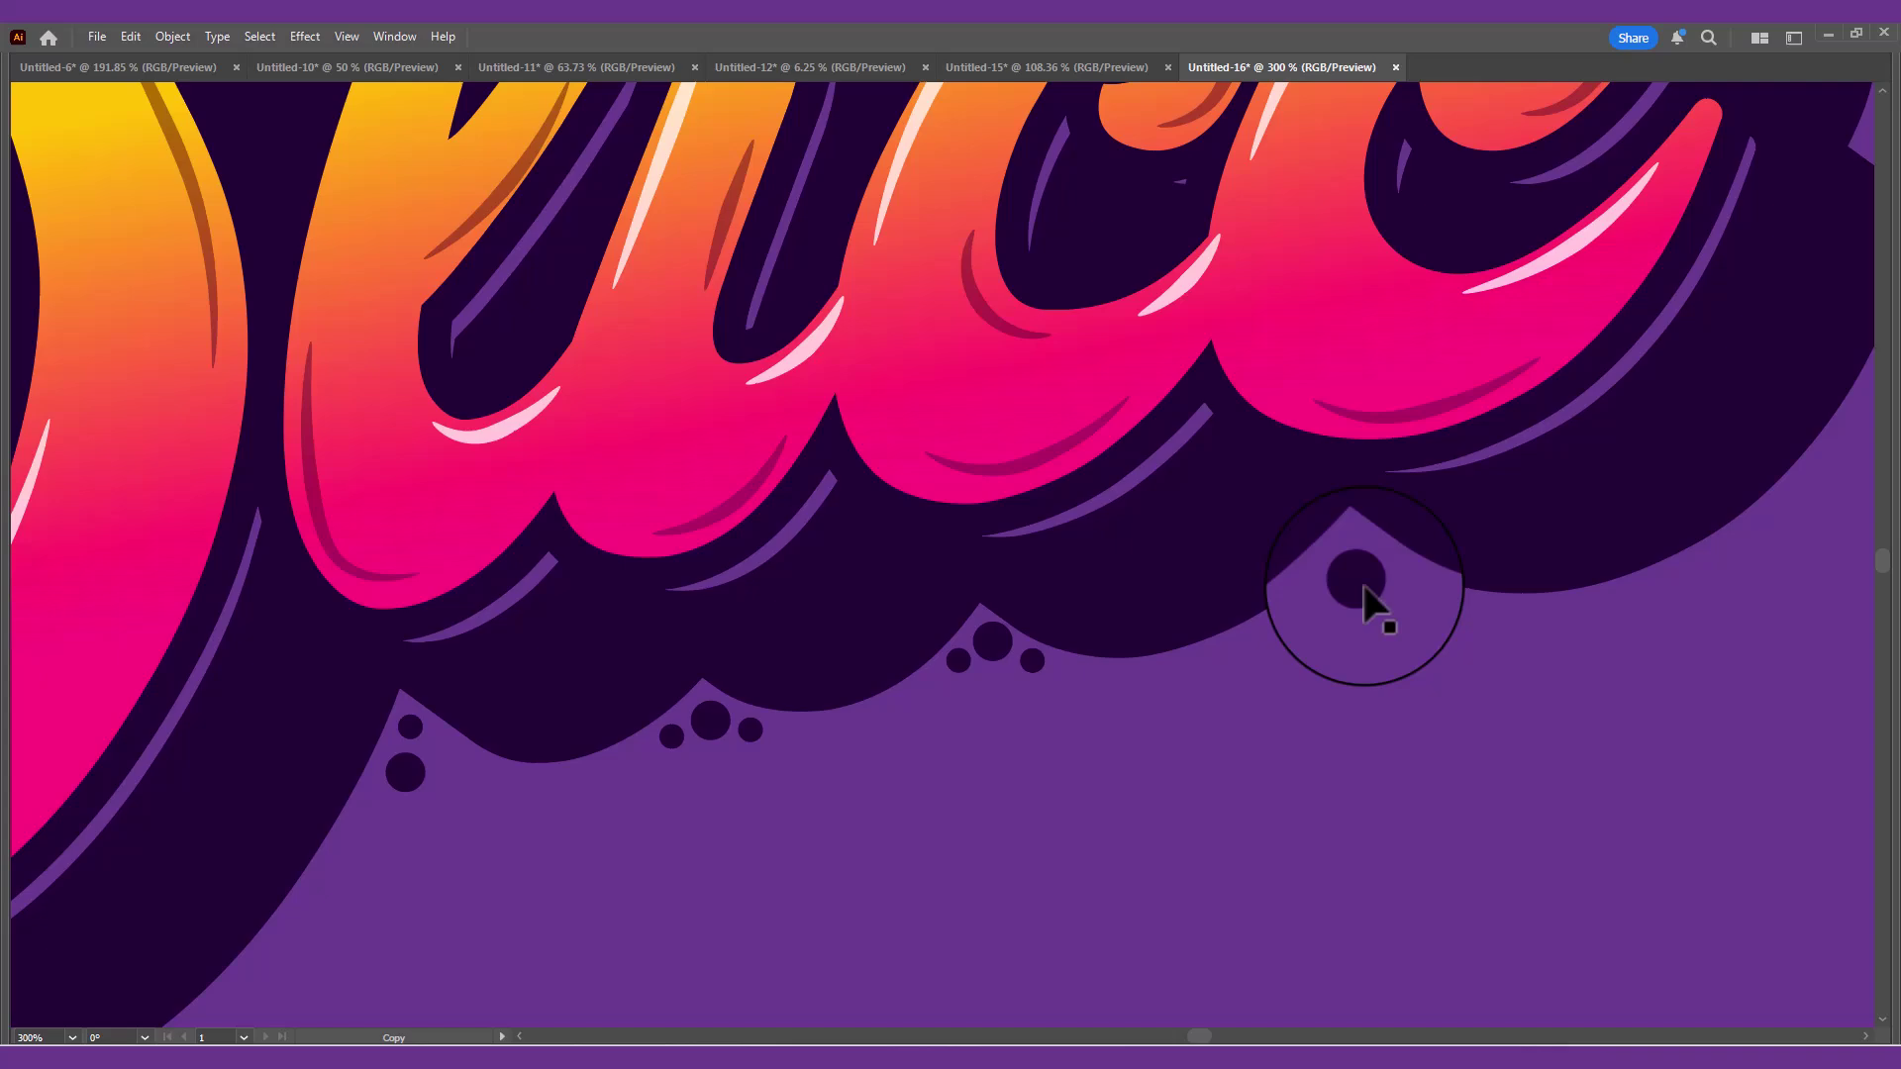
pyautogui.scroll(-1, 1355, 557)
pyautogui.hotkey('ctrl', 'z')
pyautogui.moveTo(1166, 662); pyautogui.dragTo(1117, 606)
pyautogui.moveTo(1114, 613); pyautogui.dragTo(1363, 579)
pyautogui.scroll(2, 1371, 556)
pyautogui.scroll(-4, 1361, 644)
pyautogui.scroll(1, 1604, 579)
pyautogui.moveTo(1224, 661); pyautogui.dragTo(1493, 456)
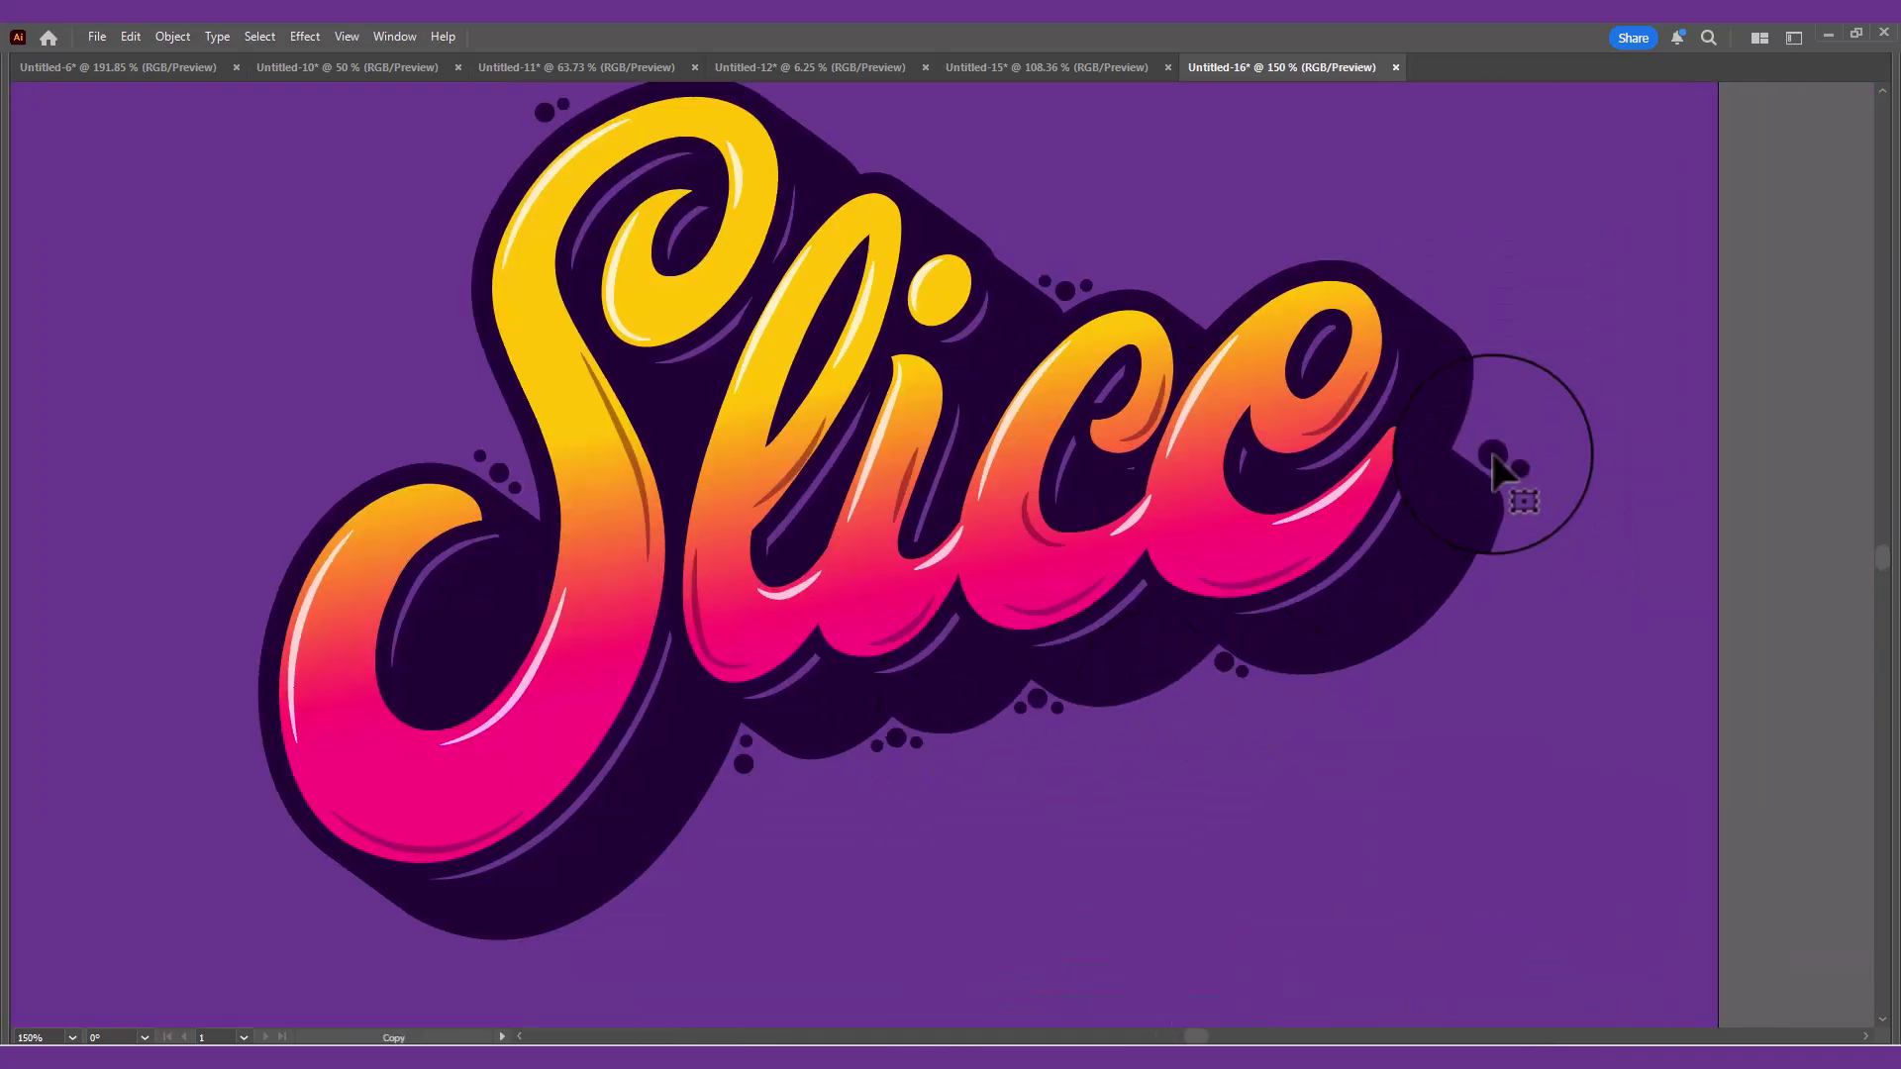
# - Duplicate a vertical pair of dark dots onto the gradient stroke of the S's lower curl
pyautogui.scroll(-4, 1493, 455)
pyautogui.scroll(3, 1287, 525)
pyautogui.moveTo(1418, 544); pyautogui.dragTo(1614, 591)
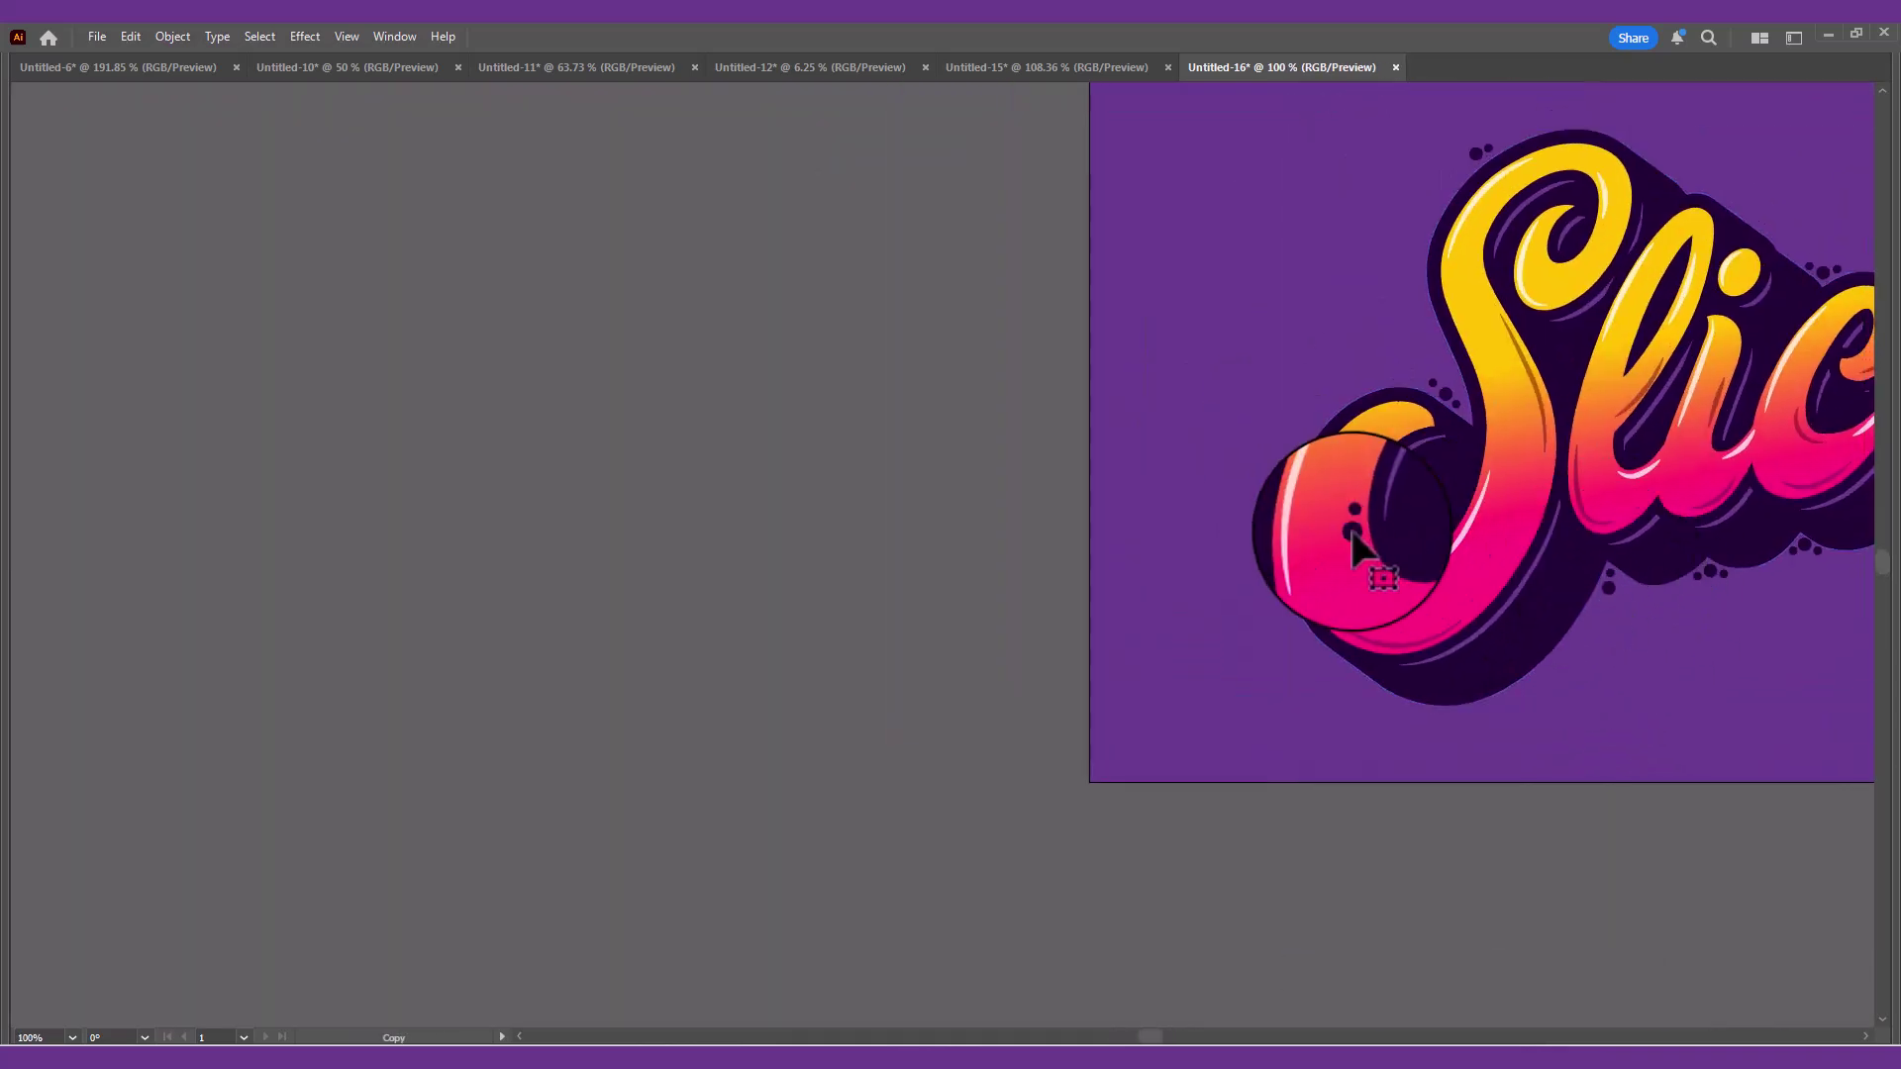
pyautogui.moveTo(1352, 535); pyautogui.dragTo(1337, 549)
pyautogui.scroll(1, 1337, 659)
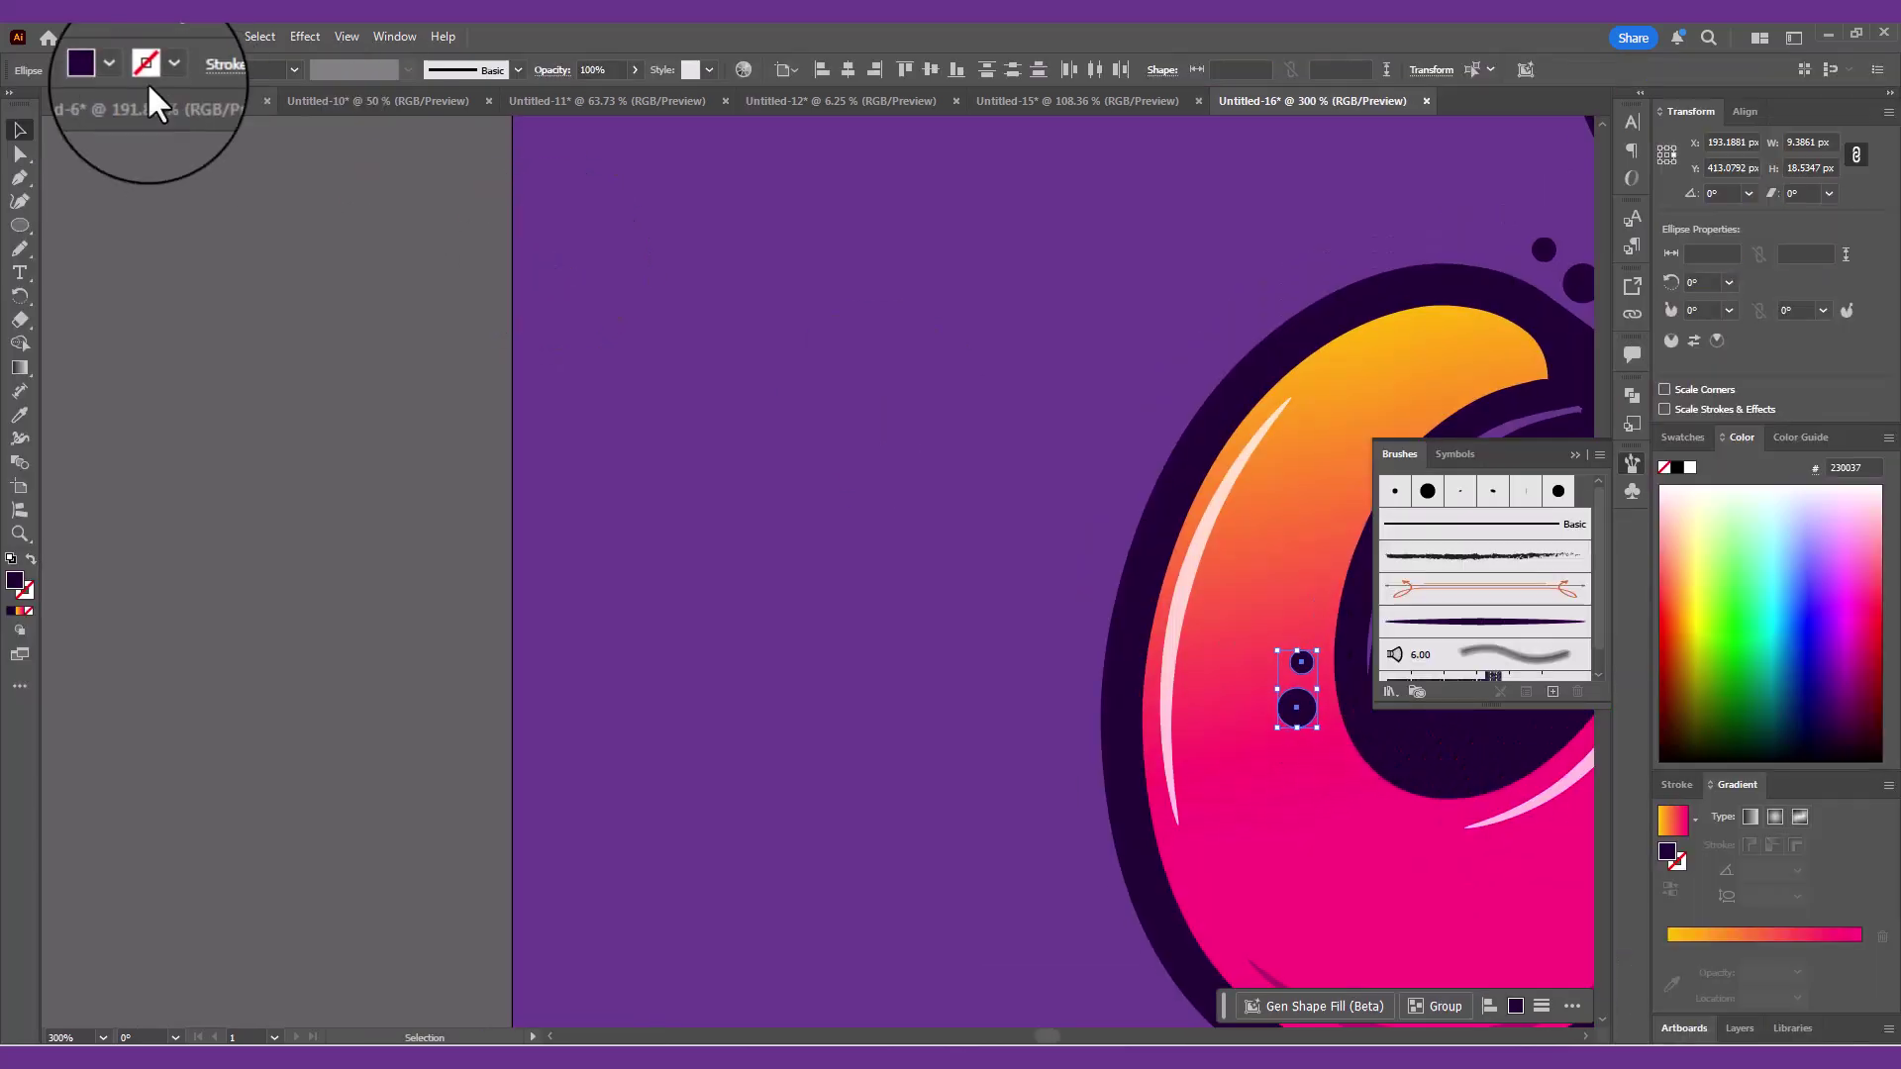
# - Fill the two dots on the S's lower curl with white and reduce their opacity
pyautogui.click(122, 69)
pyautogui.click(553, 69)
pyautogui.click(393, 103)
pyautogui.click(402, 328)
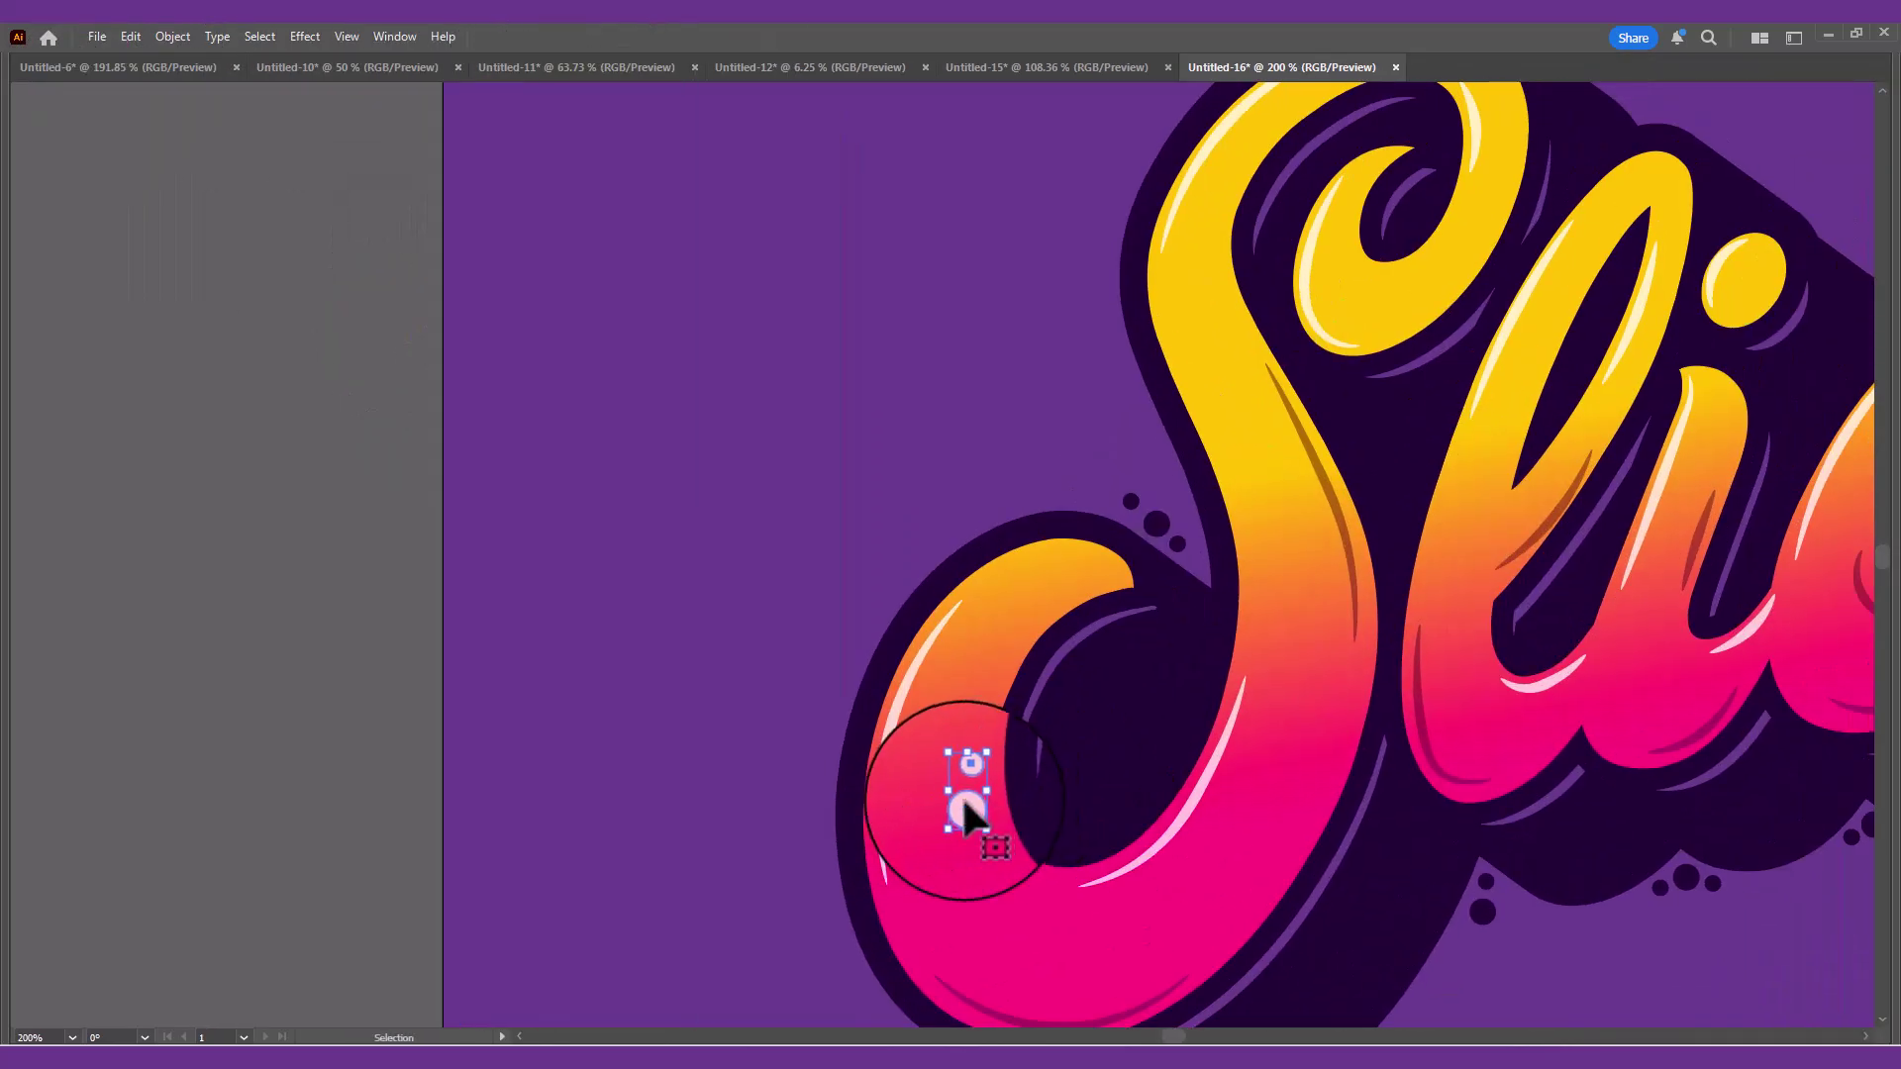
# - Duplicate the translucent white dot pair onto the S's stem, the l and the top of the i, angled to follow each stroke
pyautogui.moveTo(966, 814)
pyautogui.mouseDown()
pyautogui.moveTo(1246, 436)
pyautogui.moveTo(1228, 426)
pyautogui.mouseUp()
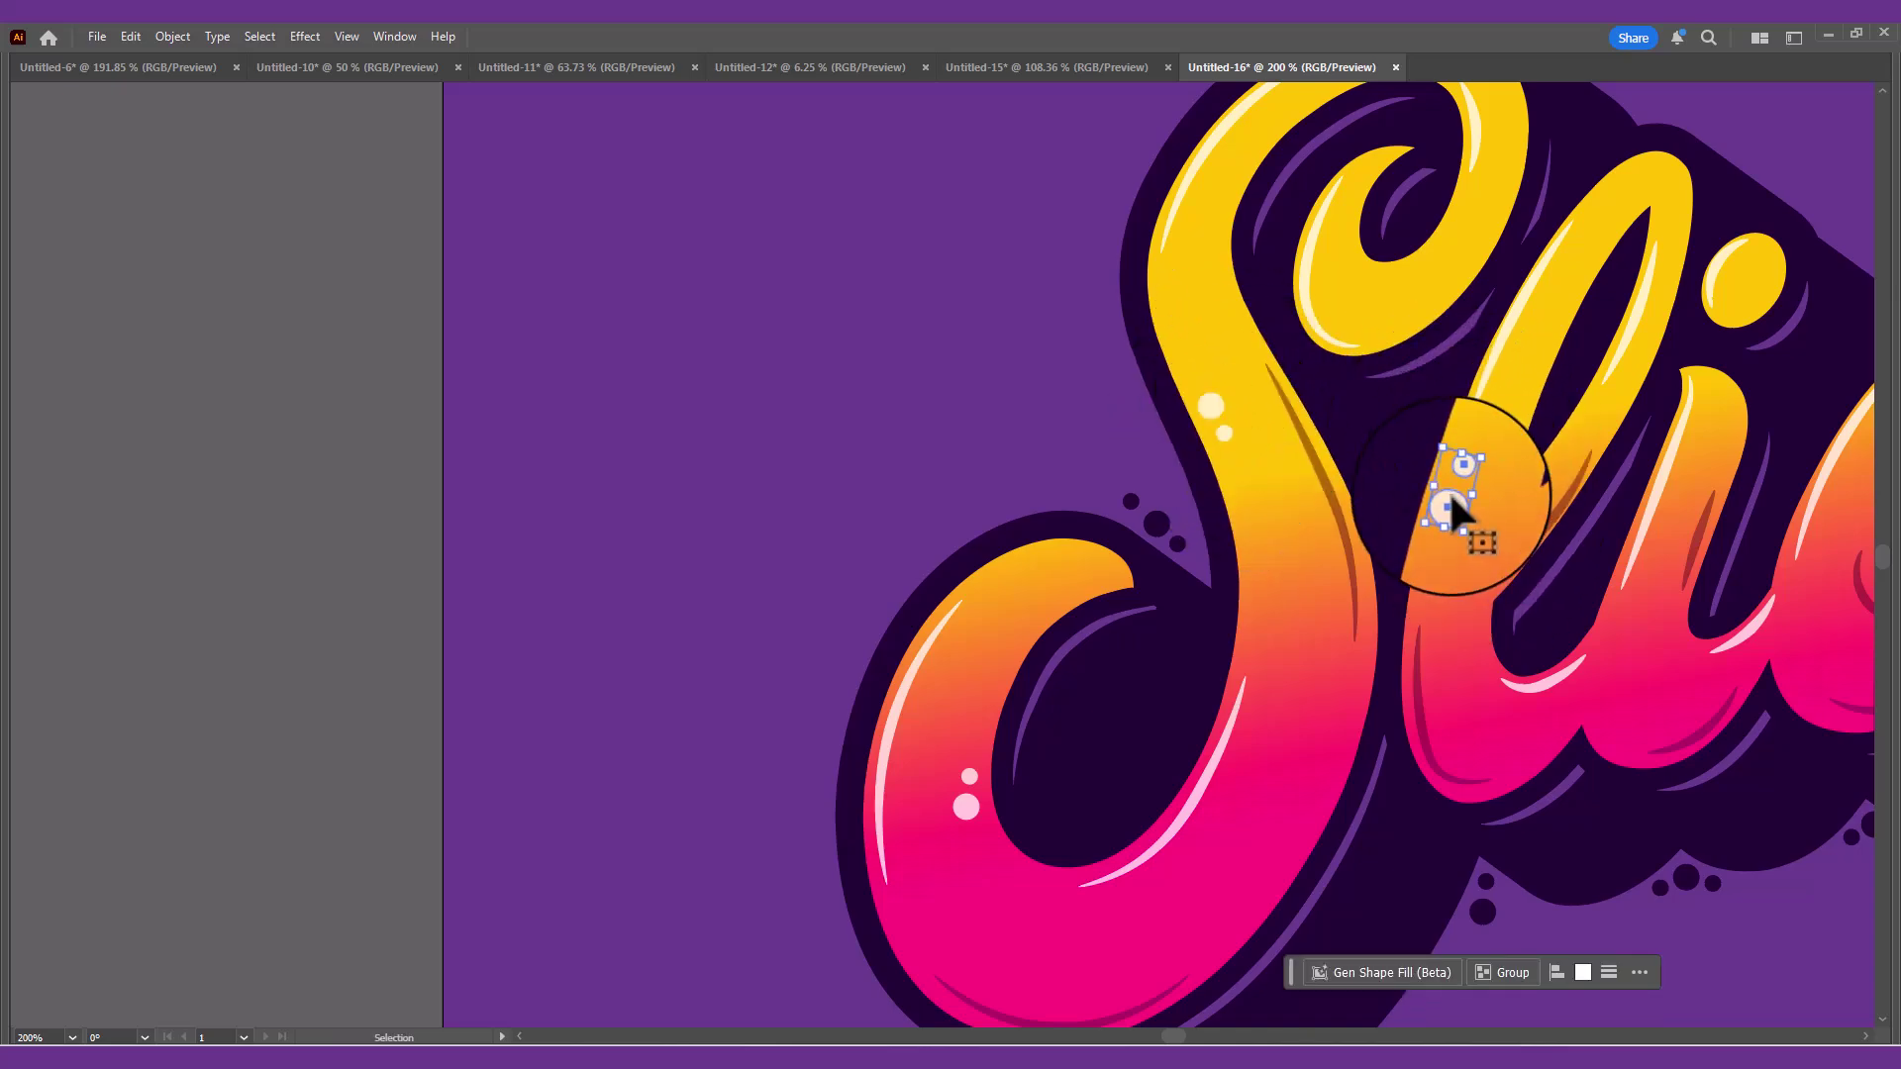
pyautogui.moveTo(1449, 500); pyautogui.dragTo(1287, 539)
pyautogui.moveTo(1287, 538); pyautogui.dragTo(1568, 455)
pyautogui.scroll(3, 1566, 430)
pyautogui.keyDown('shift'); pyautogui.click(1573, 500); pyautogui.keyUp('shift')
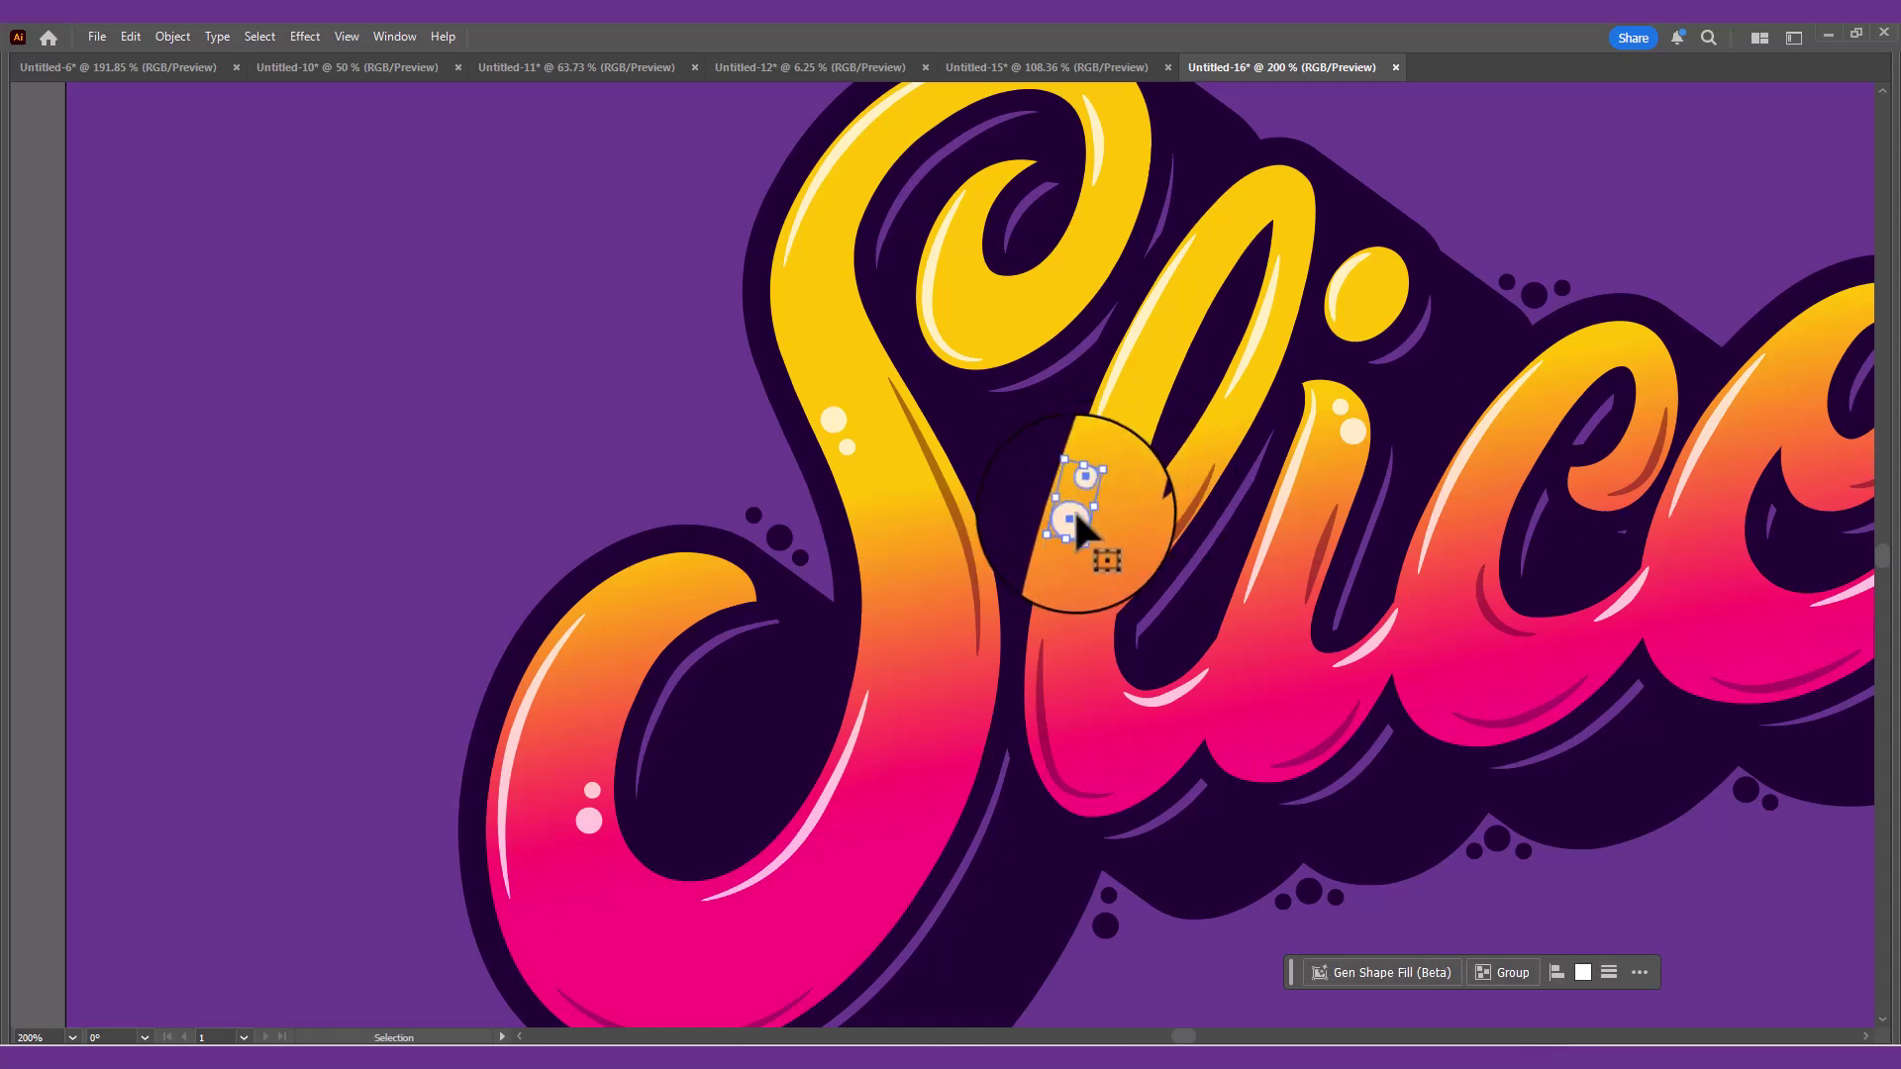
# - Duplicate the translucent white dot pair onto the base of the i, the c, and the upper and lower strokes of the e
pyautogui.moveTo(1089, 510); pyautogui.dragTo(1306, 675)
pyautogui.moveTo(1087, 492); pyautogui.dragTo(1295, 647)
pyautogui.moveTo(1491, 522); pyautogui.dragTo(1238, 574)
pyautogui.scroll(3, 1515, 495)
pyautogui.moveTo(1309, 523); pyautogui.dragTo(1296, 608)
pyautogui.scroll(-4, 1296, 608)
pyautogui.click(1450, 346)
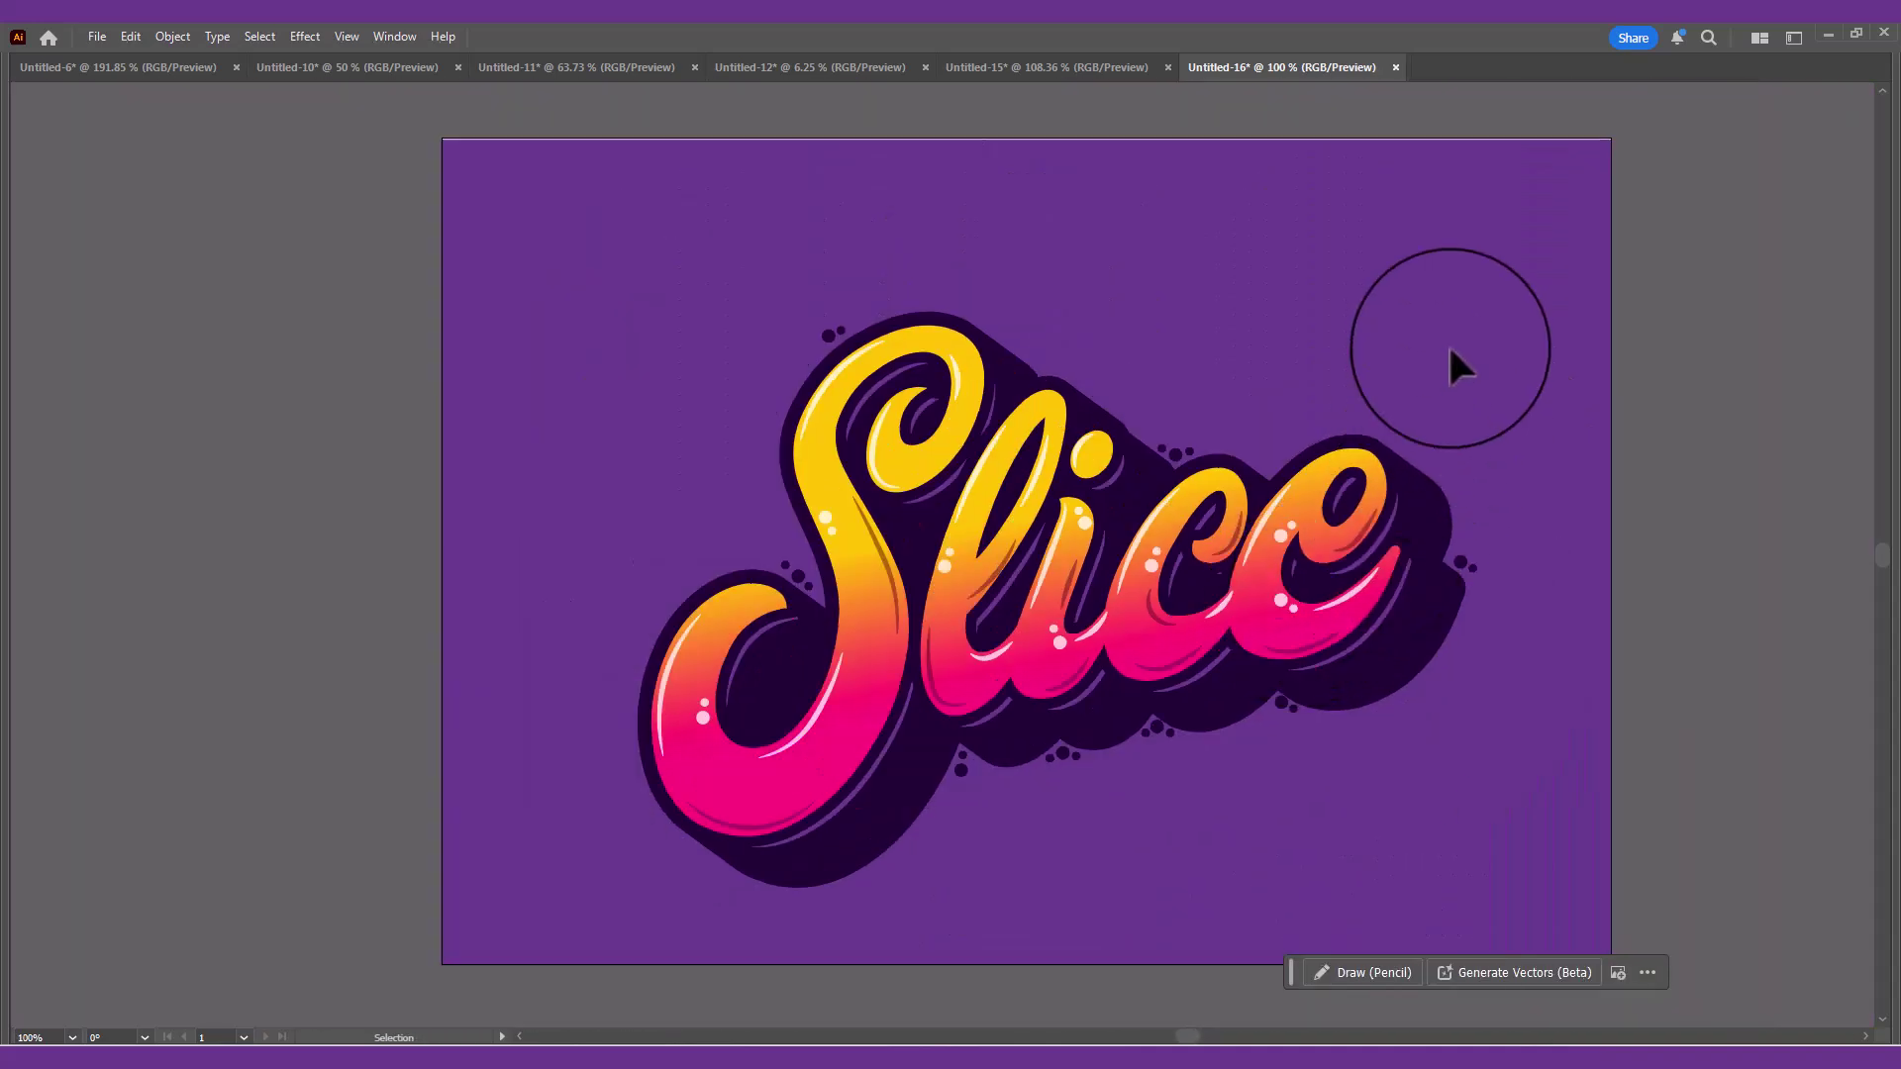
pyautogui.moveTo(1584, 351); pyautogui.dragTo(1565, 302)
pyautogui.scroll(1, 1584, 299)
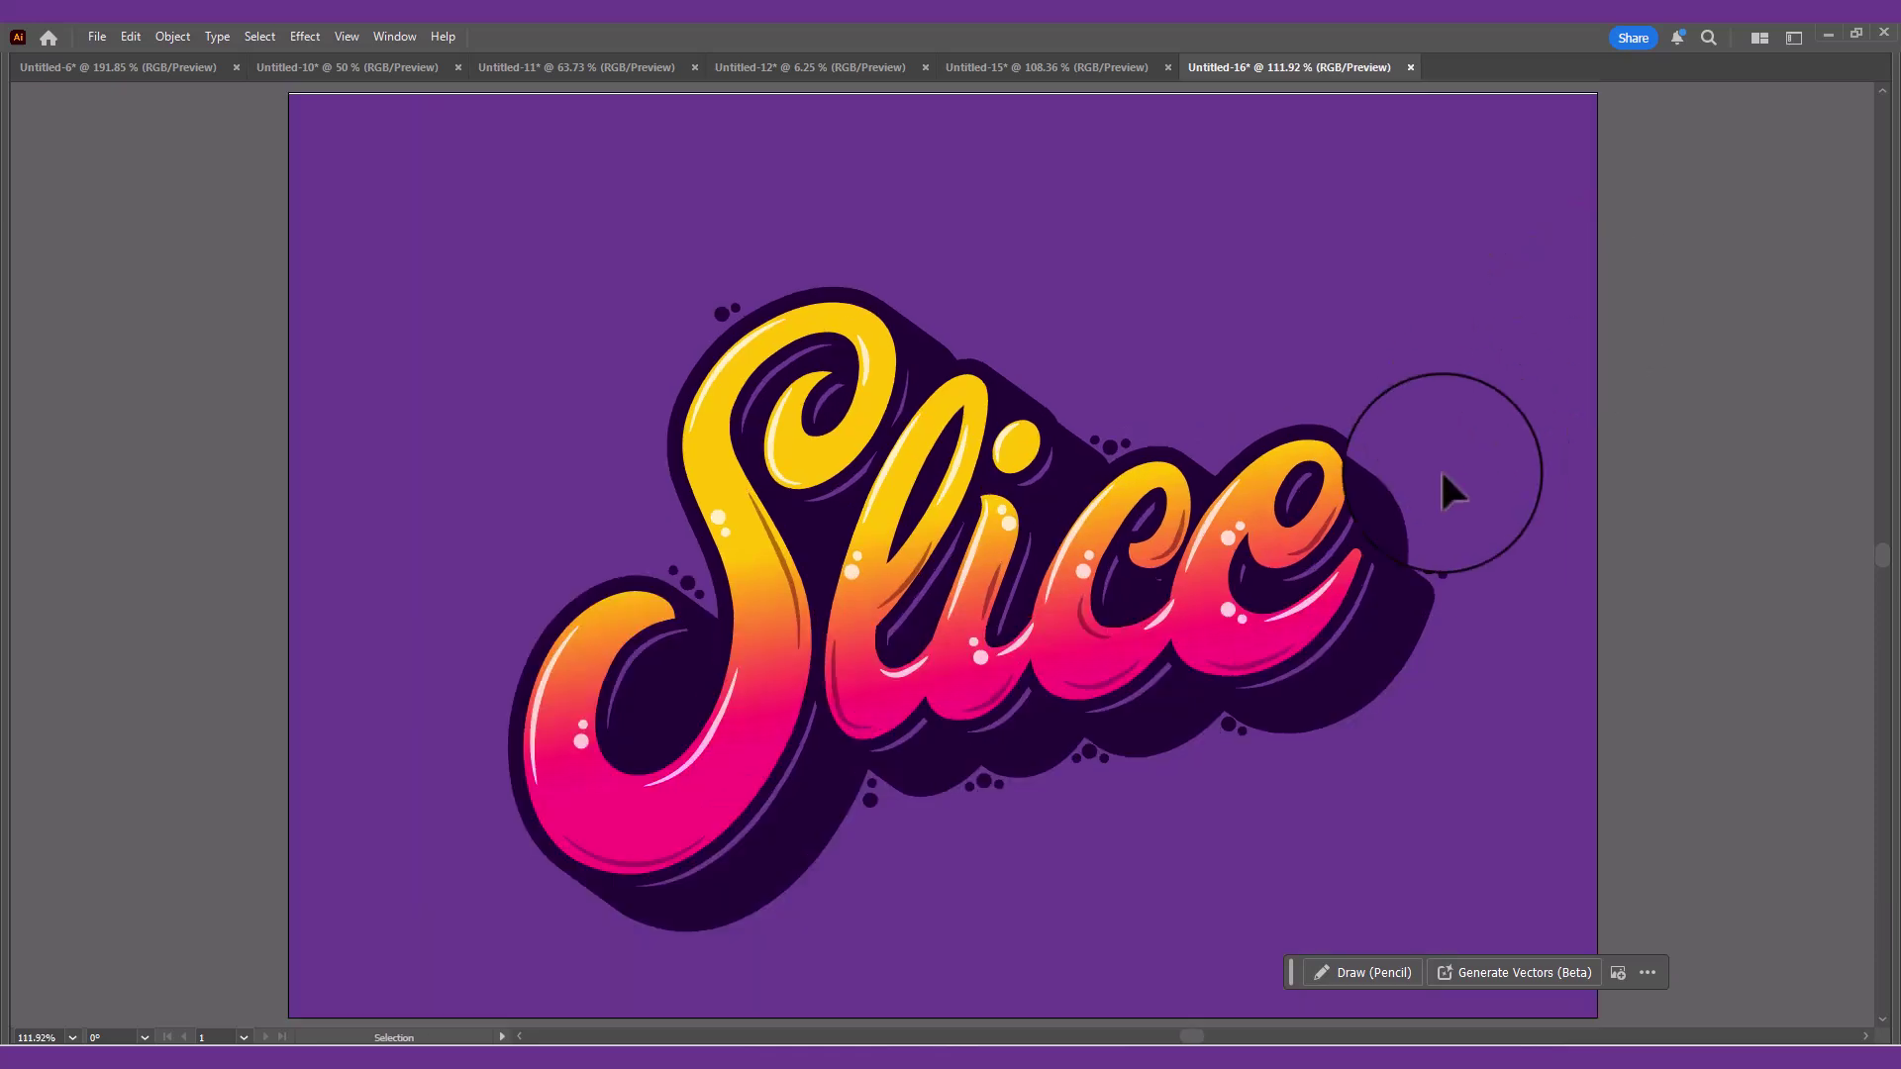
pyautogui.scroll(1, 958, 777)
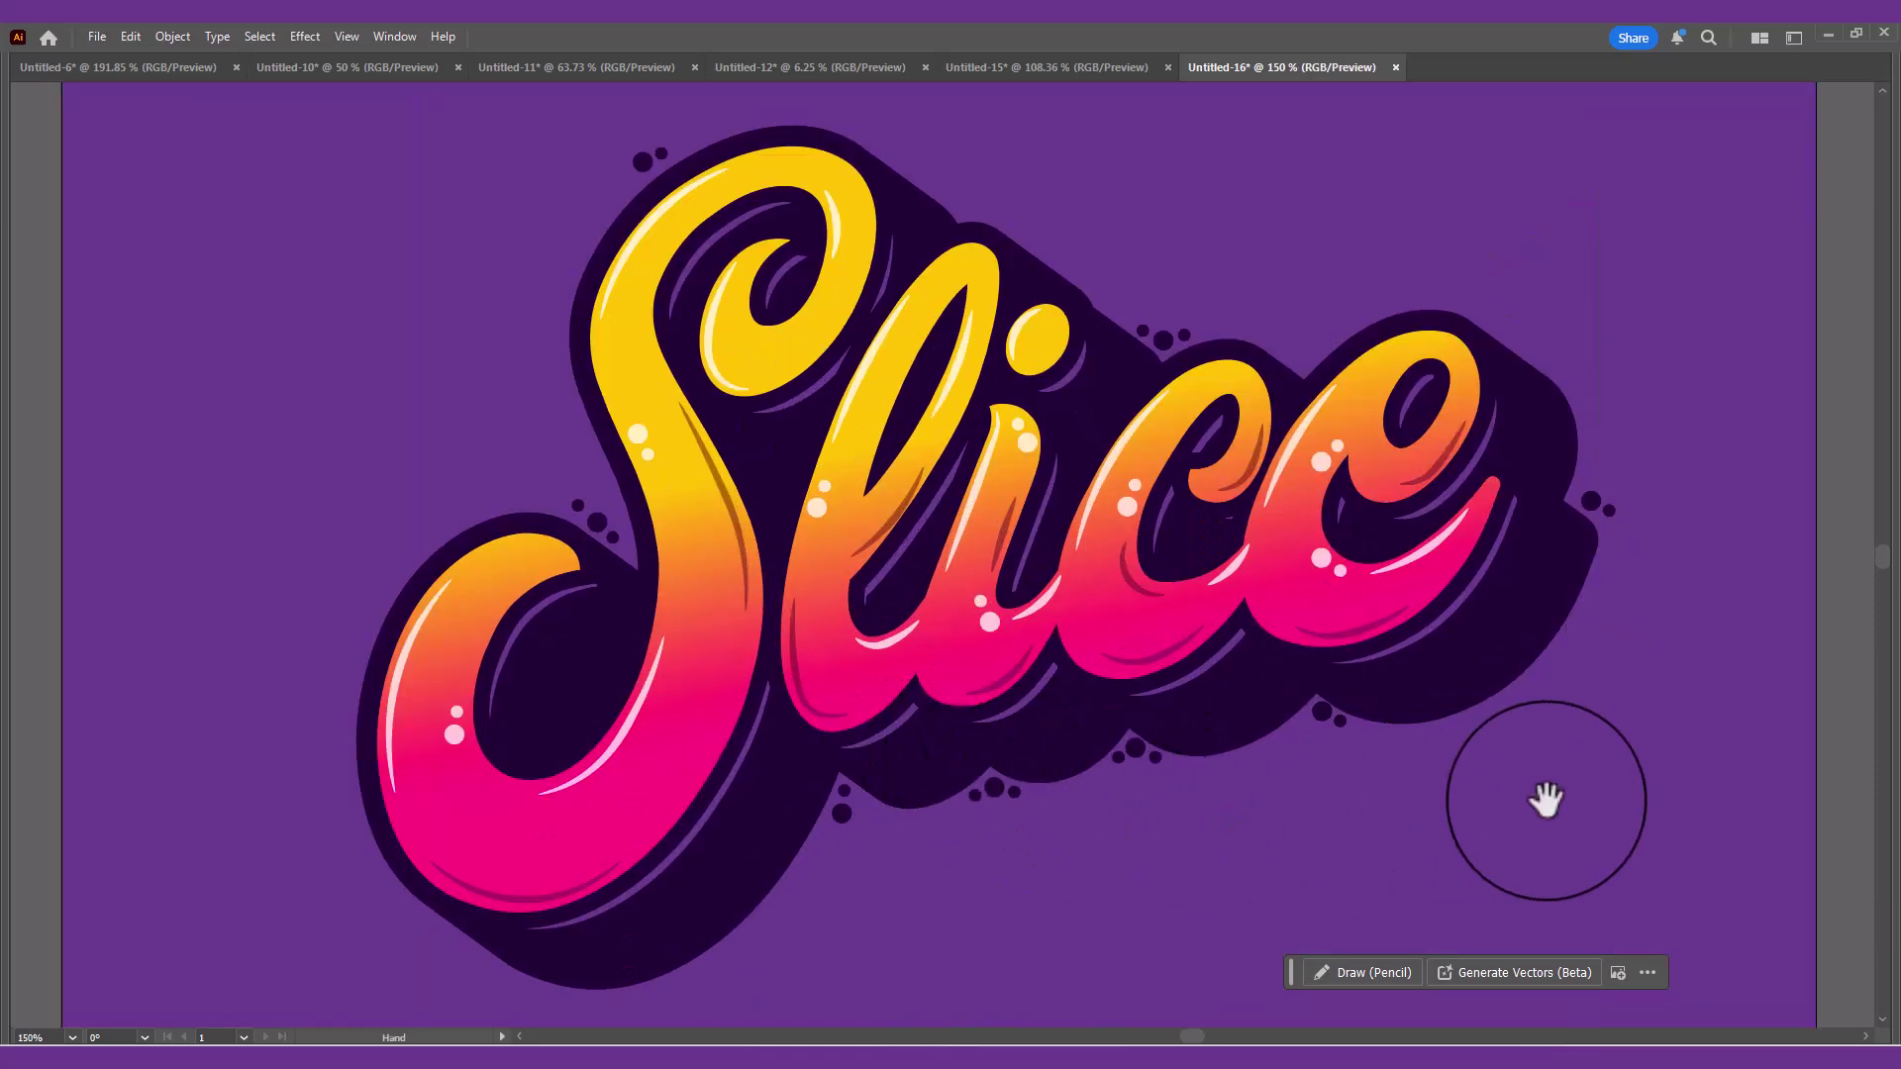
pyautogui.moveTo(1554, 803); pyautogui.dragTo(1513, 758)
pyautogui.scroll(-1, 1576, 786)
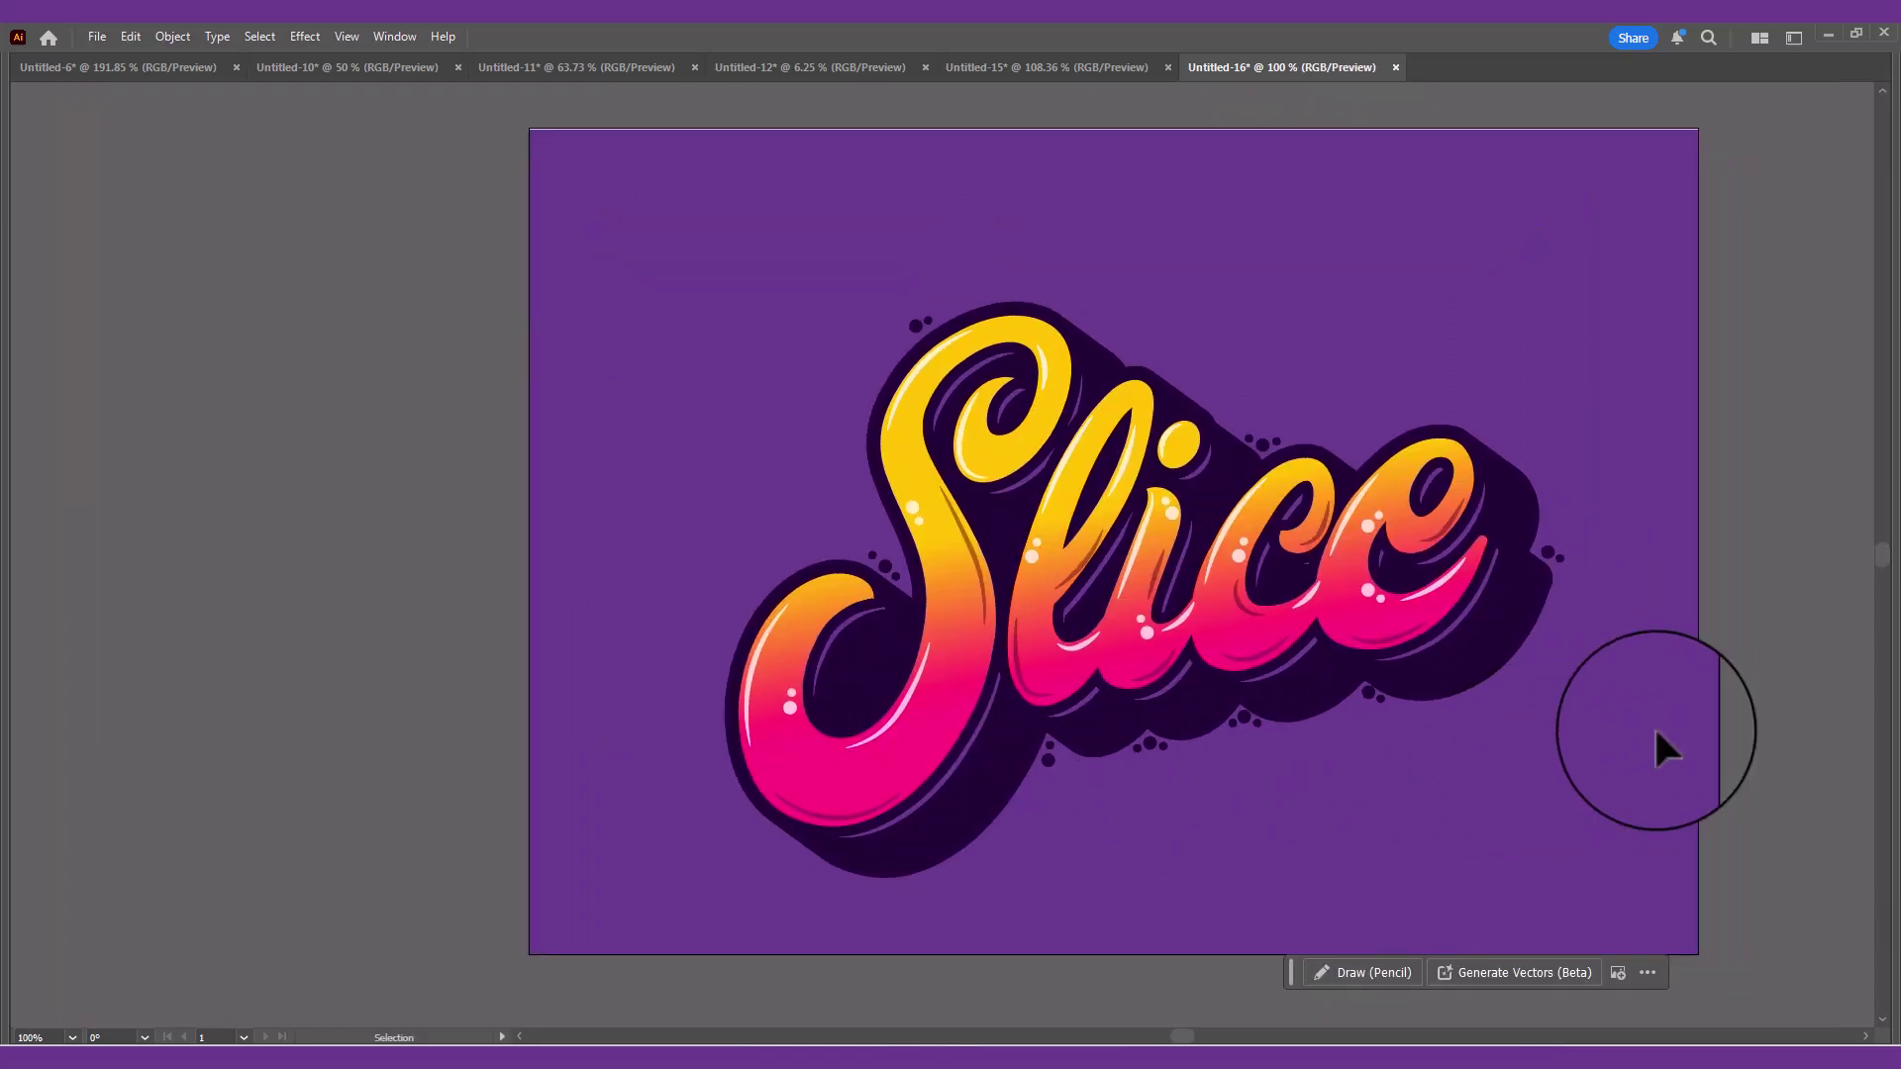